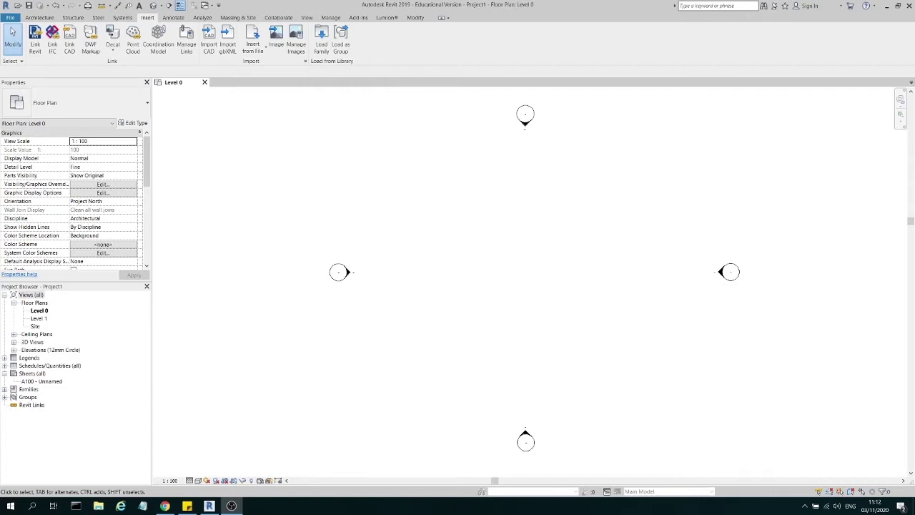
# - Start the Wall tool with type Wall-Ext_35Rsc-50Air-100Ins-140Blk-12P and open its type properties
pyautogui.click(40, 17)
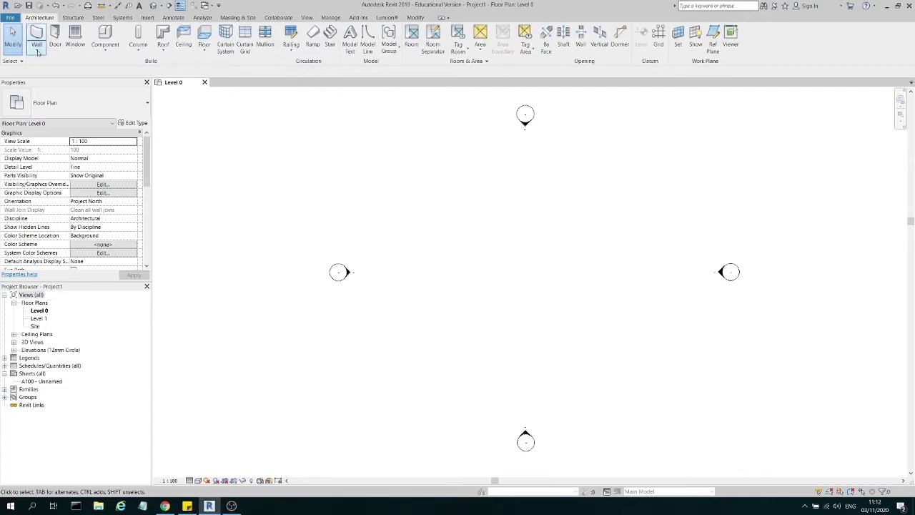
pyautogui.click(38, 51)
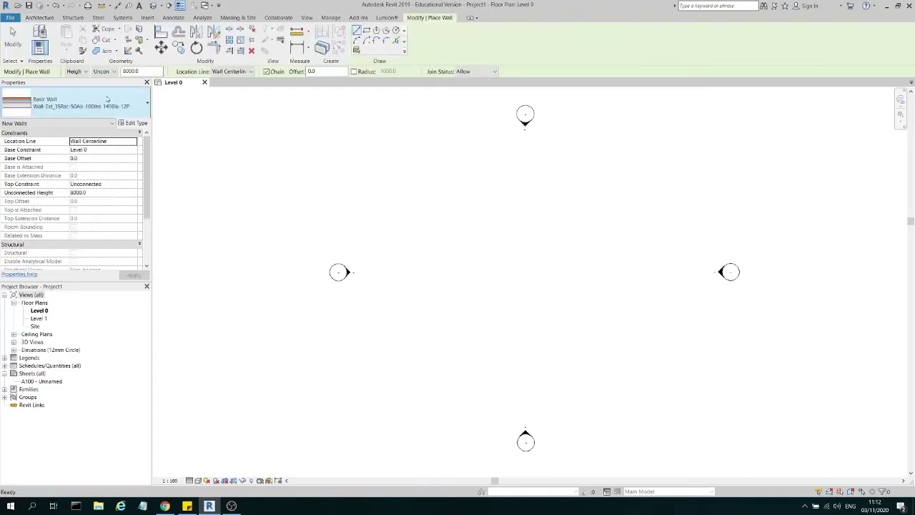
pyautogui.click(107, 99)
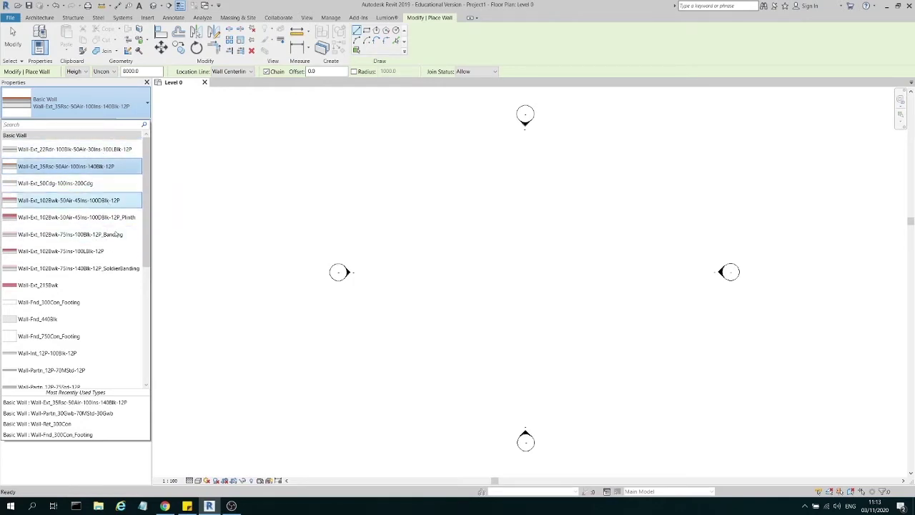
pyautogui.click(107, 165)
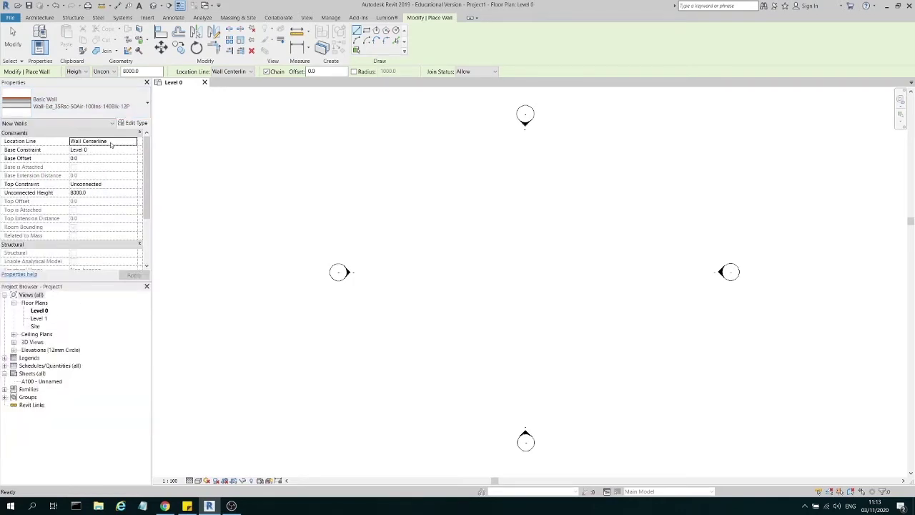
pyautogui.click(130, 123)
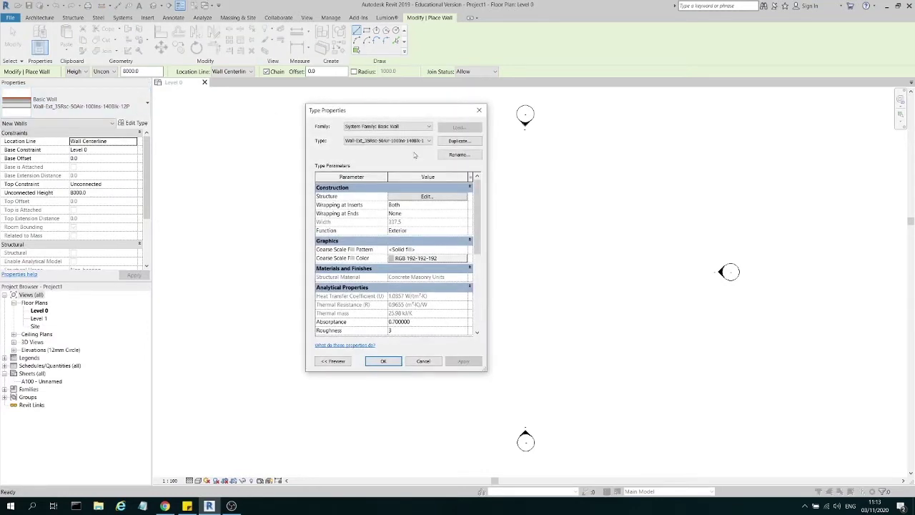
# - Look through the available wall types and the layer structure of the current type without changing anything
pyautogui.click(386, 142)
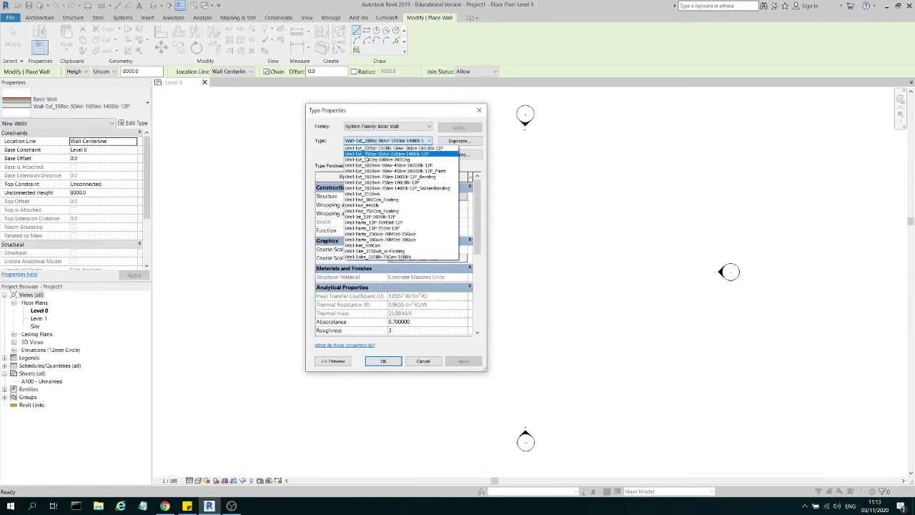
pyautogui.click(325, 160)
pyautogui.click(415, 196)
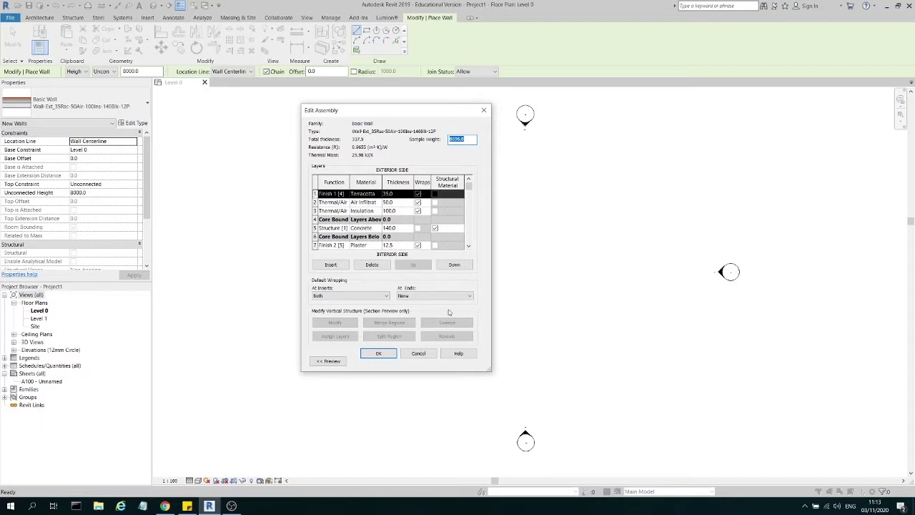
pyautogui.click(426, 353)
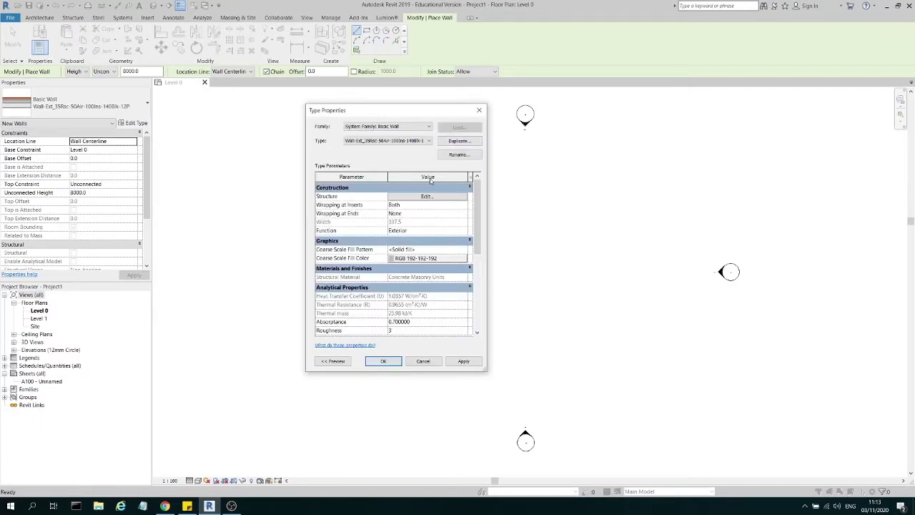
# - Duplicate the current wall type under the name 300mm_Generic wall
pyautogui.click(449, 143)
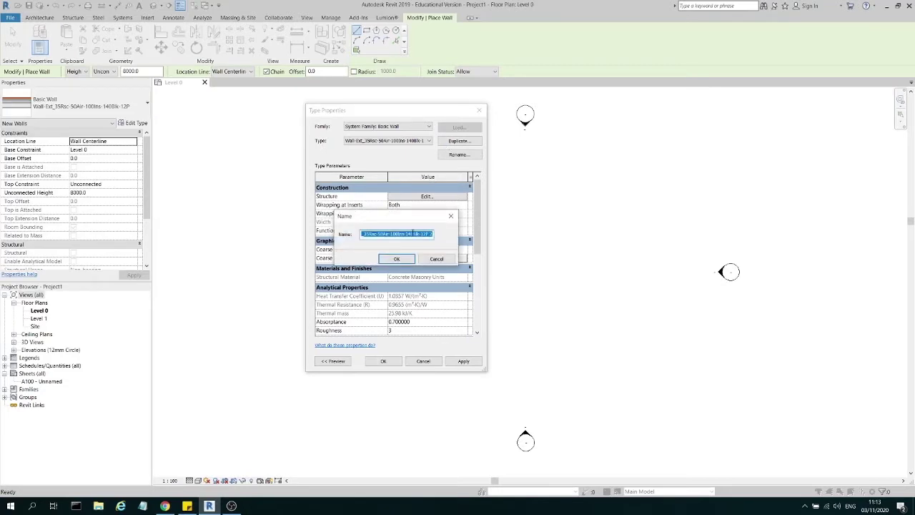
pyautogui.write('300mm_Generic wall')
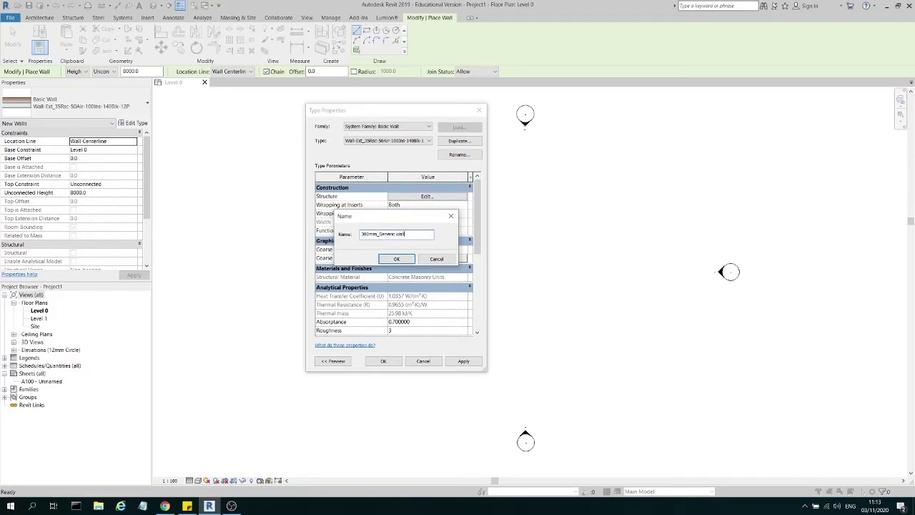
pyautogui.press('Return')
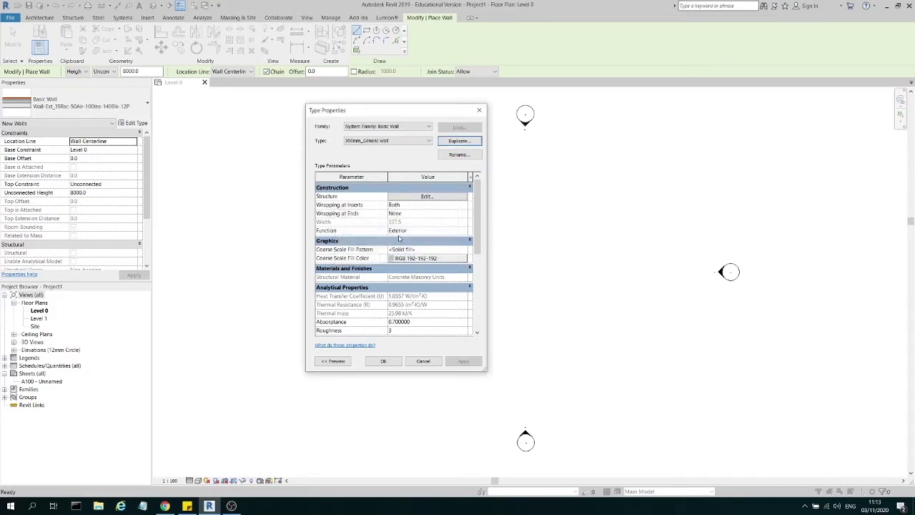
# - Edit the new wall type's structure and delete its exterior terracotta finish and air layers
pyautogui.click(454, 197)
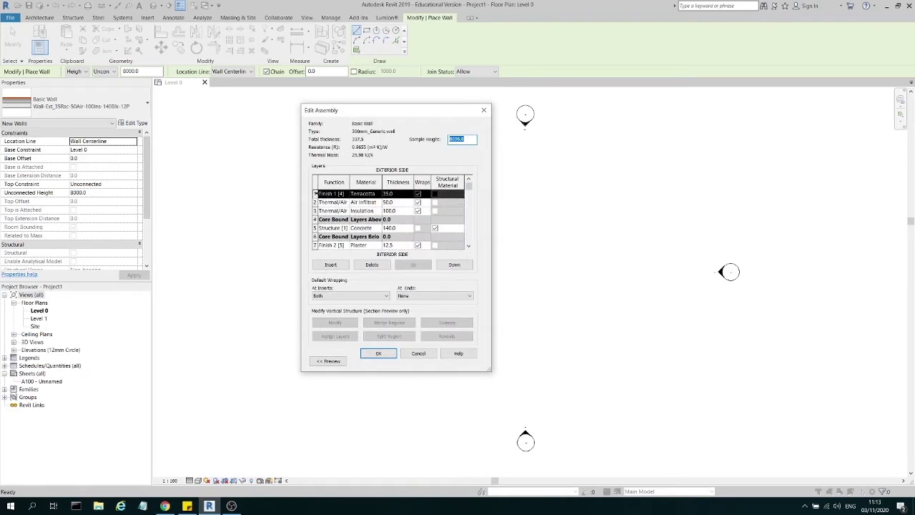
pyautogui.press('Tab')
pyautogui.click(314, 211)
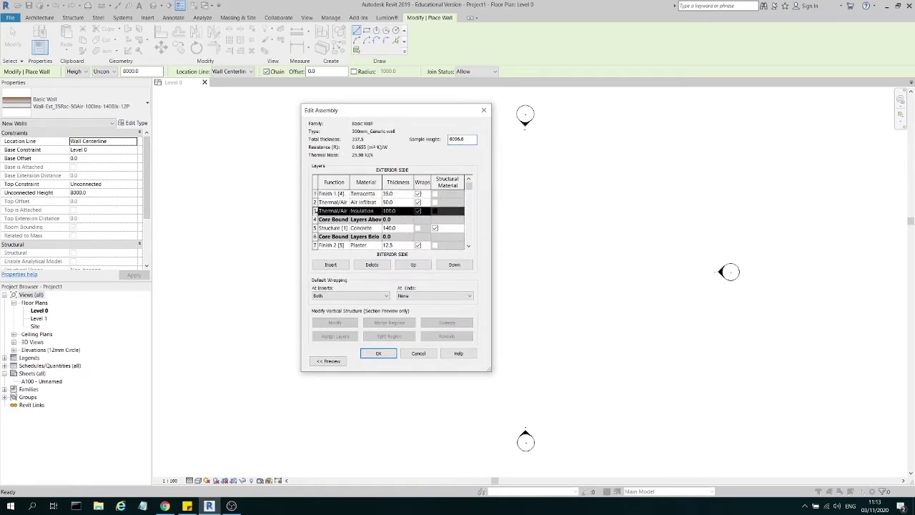
pyautogui.click(314, 203)
pyautogui.click(314, 194)
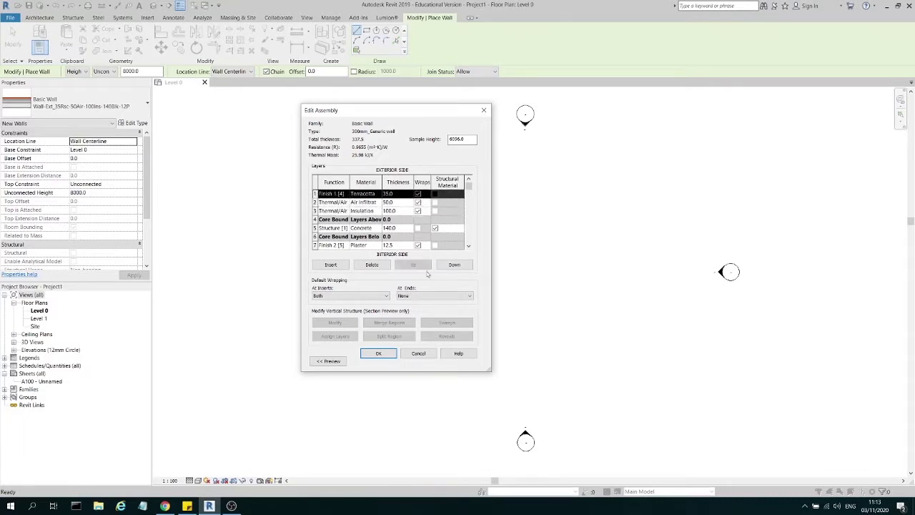
pyautogui.click(372, 265)
pyautogui.click(371, 264)
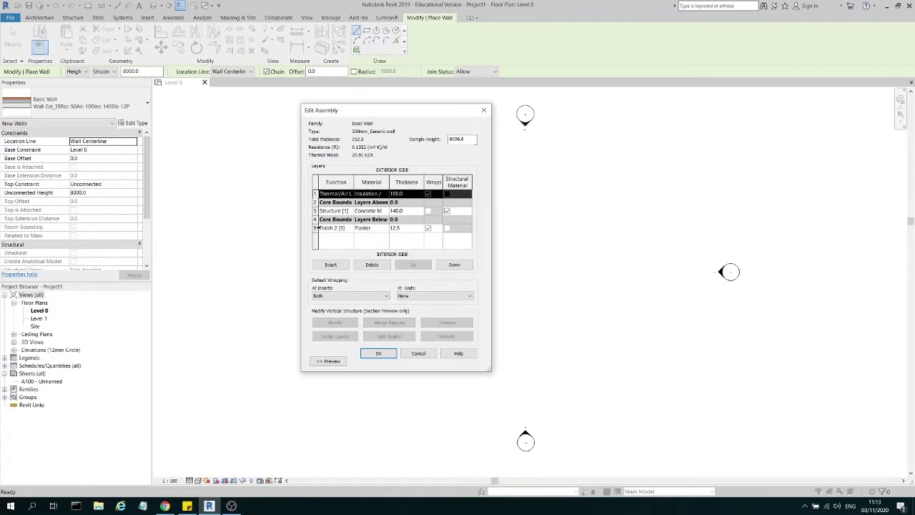
# - Insert a Structure [1] layer before the plaster finish and assign it the Concrete Masonry Units material
pyautogui.click(315, 228)
pyautogui.click(331, 265)
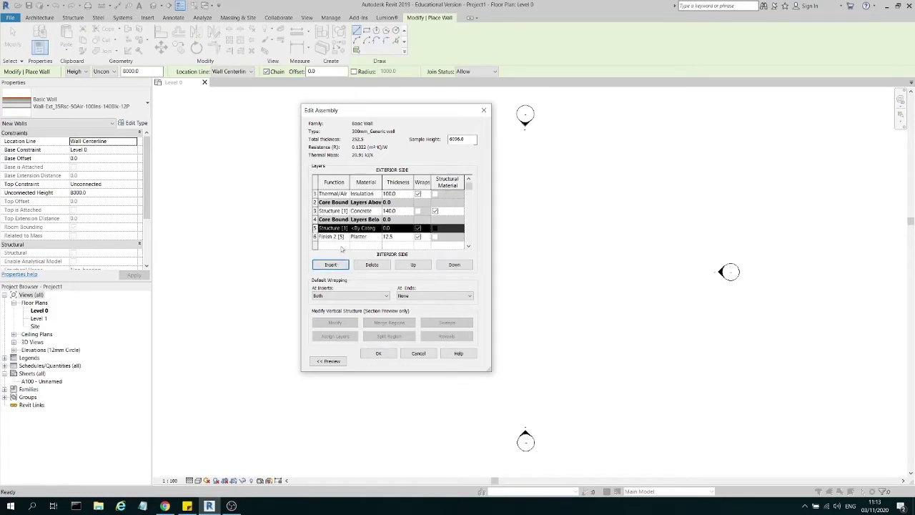
pyautogui.click(339, 227)
pyautogui.click(345, 228)
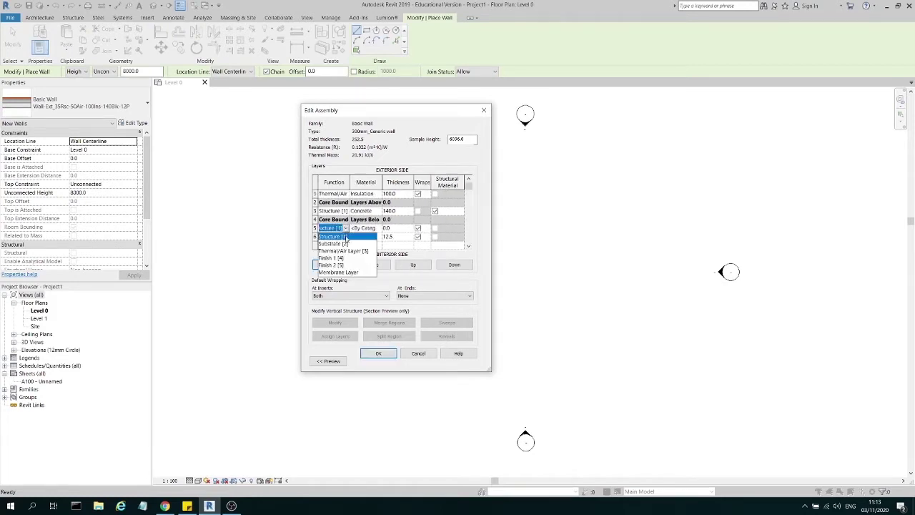
pyautogui.click(348, 237)
pyautogui.click(380, 229)
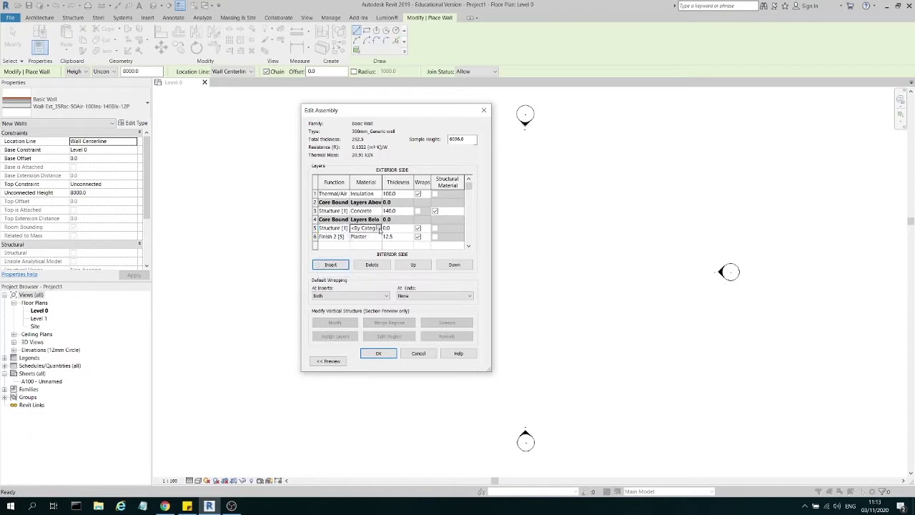
pyautogui.click(378, 228)
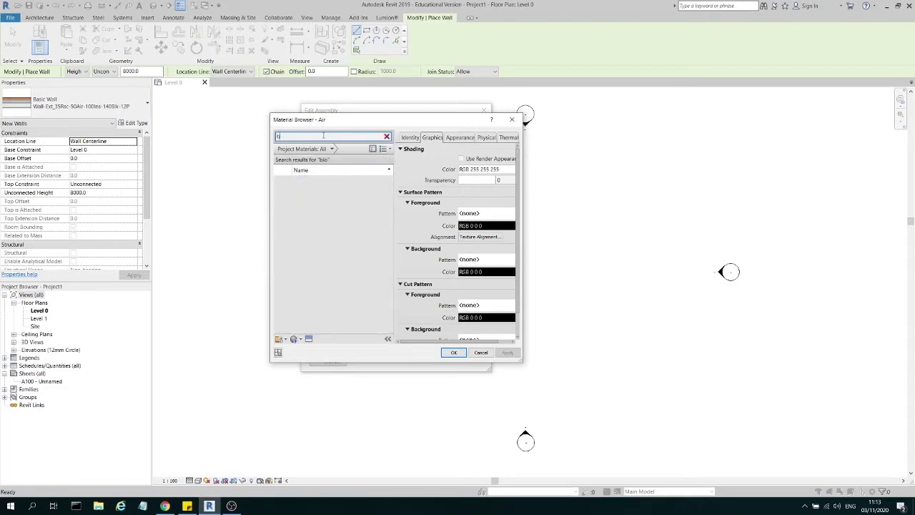
pyautogui.click(322, 184)
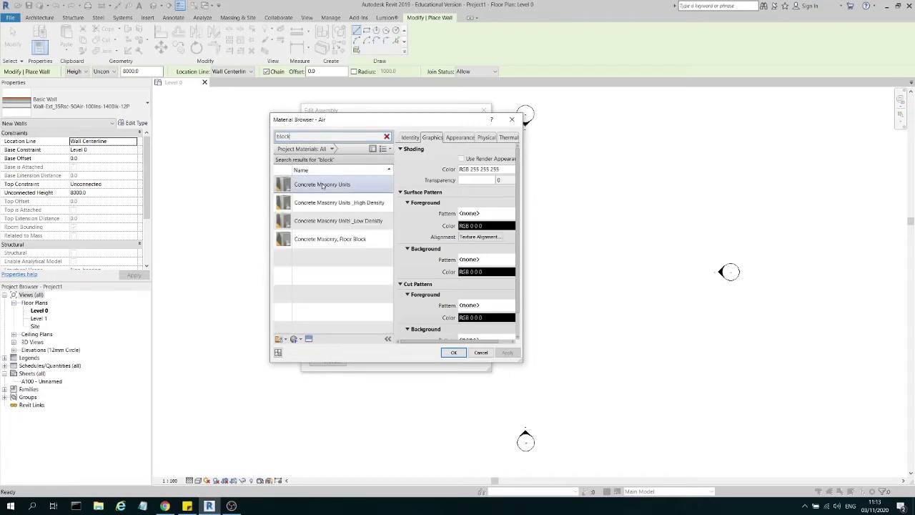
pyautogui.click(453, 353)
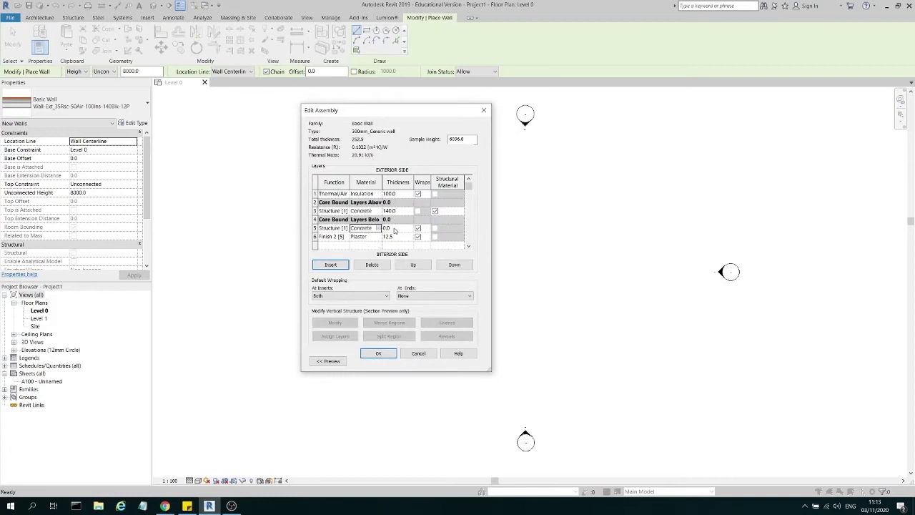
# - Set the layer thicknesses to 100 for the new masonry layer, 20 for the plaster and 80 for the core structure layer
pyautogui.click(393, 228)
pyautogui.write('100')
pyautogui.click(398, 237)
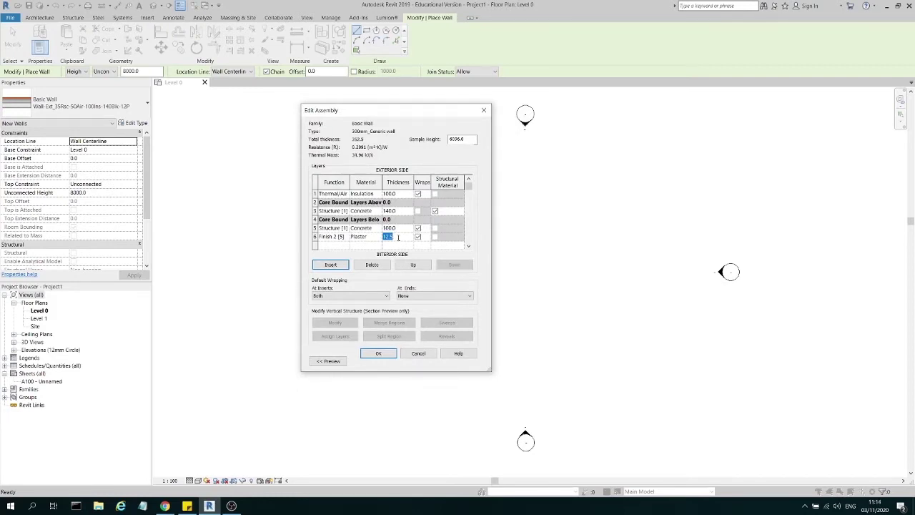
pyautogui.write('20')
pyautogui.click(400, 211)
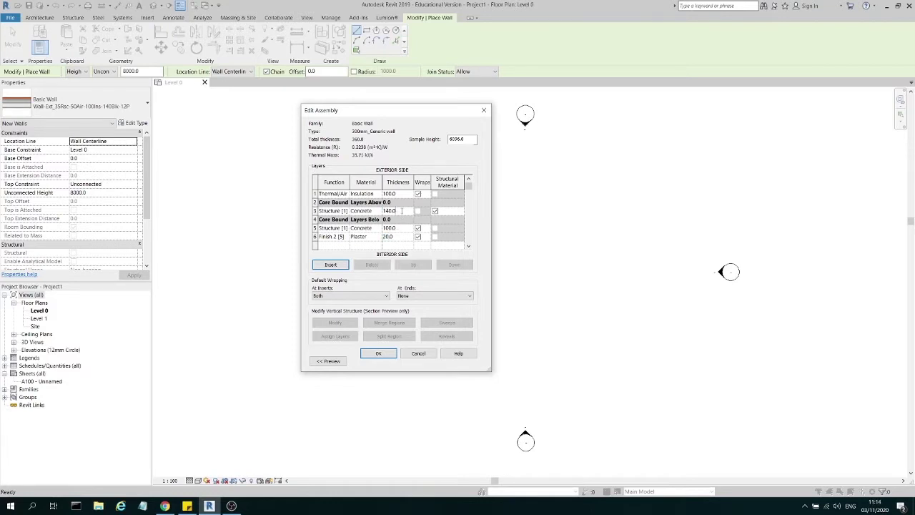
pyautogui.write('80')
# - Change the 80 mm core layer's function to Thermal/Air Layer [3] and its material to Insulation / Support Frame
pyautogui.click(349, 210)
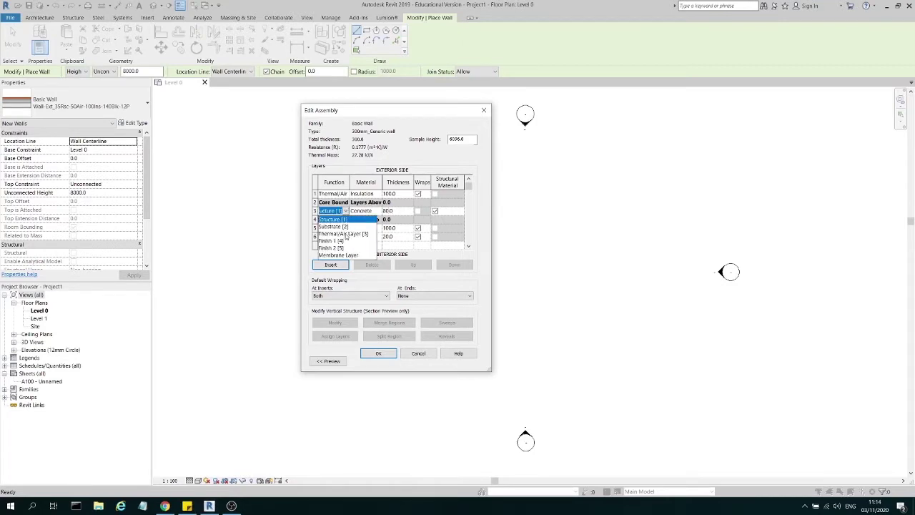
pyautogui.click(346, 235)
pyautogui.click(346, 214)
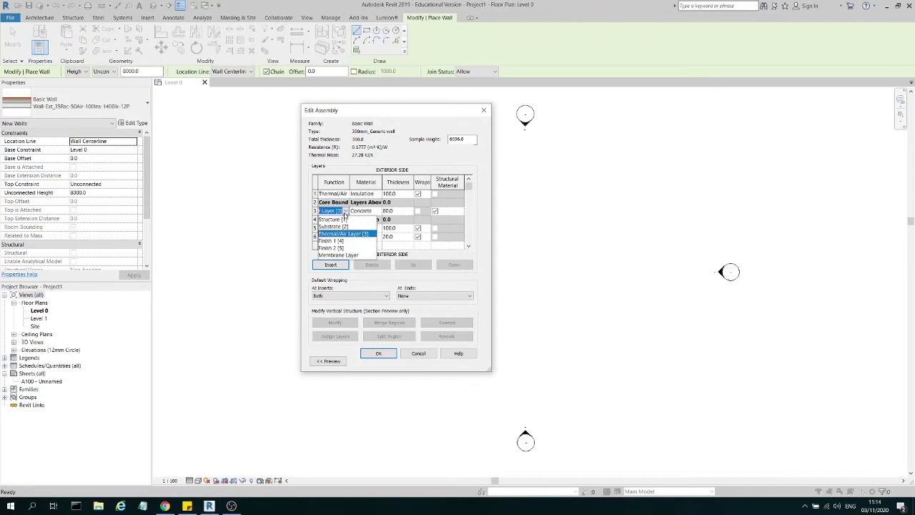
pyautogui.click(350, 235)
pyautogui.click(383, 212)
pyautogui.click(367, 211)
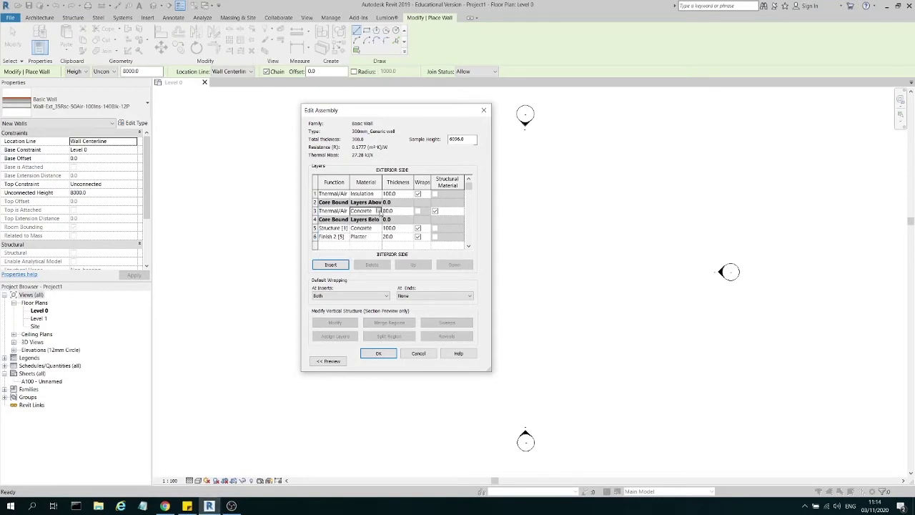
pyautogui.click(380, 211)
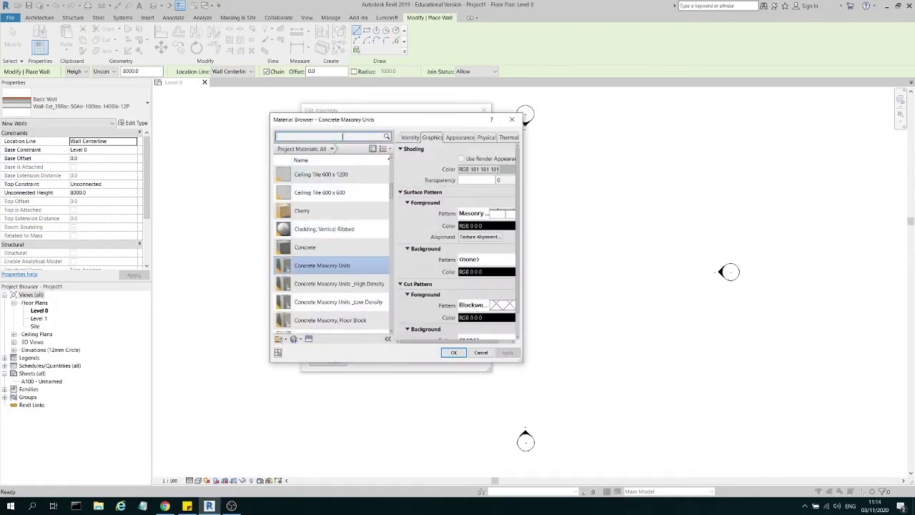
pyautogui.click(343, 136)
pyautogui.write('ins')
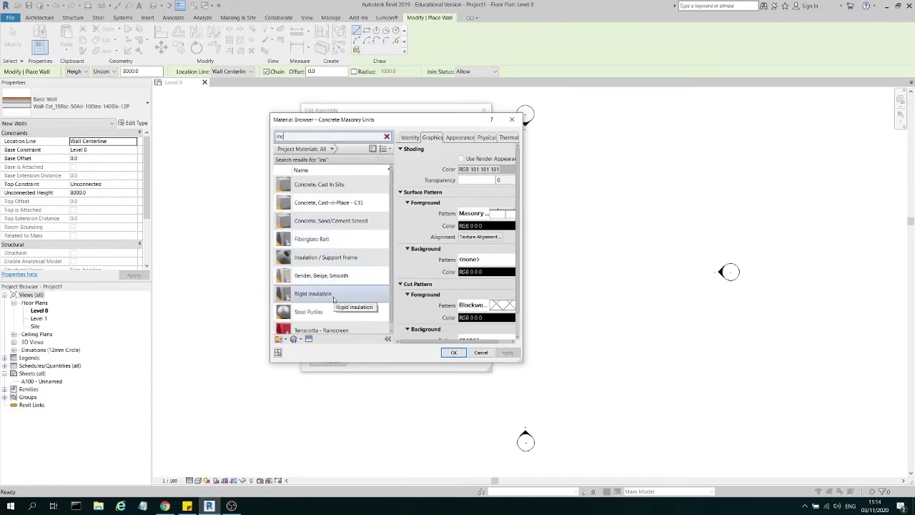
pyautogui.click(329, 257)
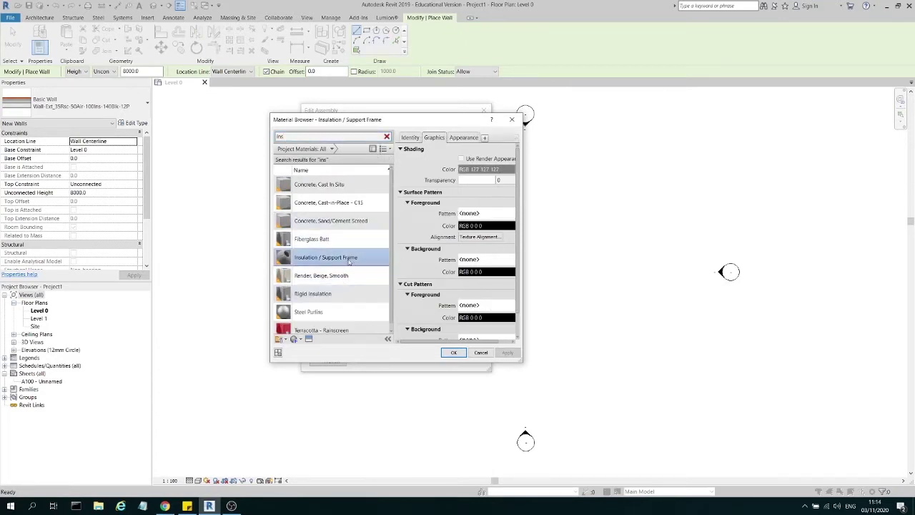
pyautogui.click(453, 353)
pyautogui.click(400, 211)
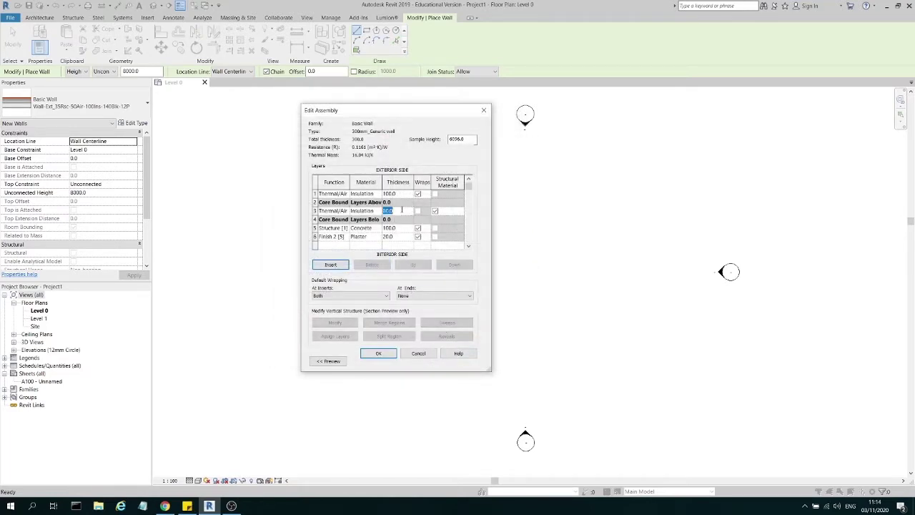
# - Change the outermost layer's function to Finish 1 [4] and its material to Brick, Common
pyautogui.click(342, 196)
pyautogui.click(345, 194)
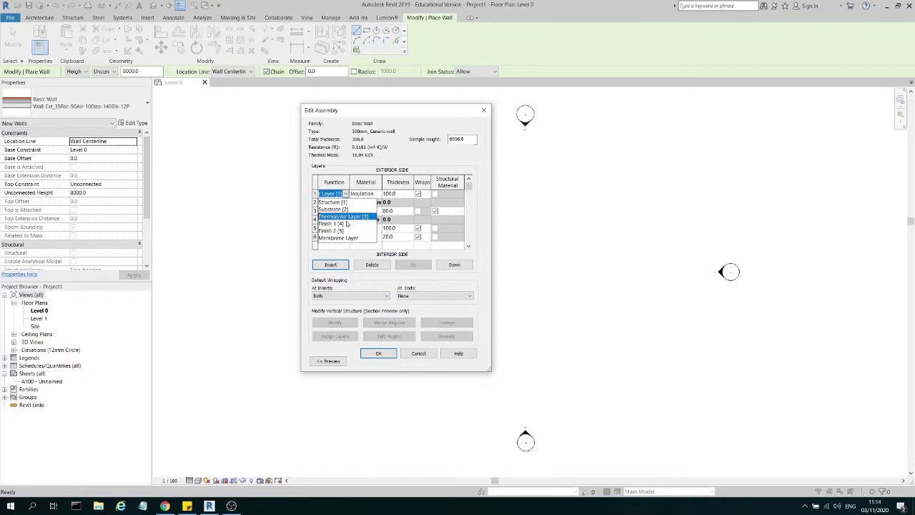
pyautogui.click(347, 224)
pyautogui.click(377, 195)
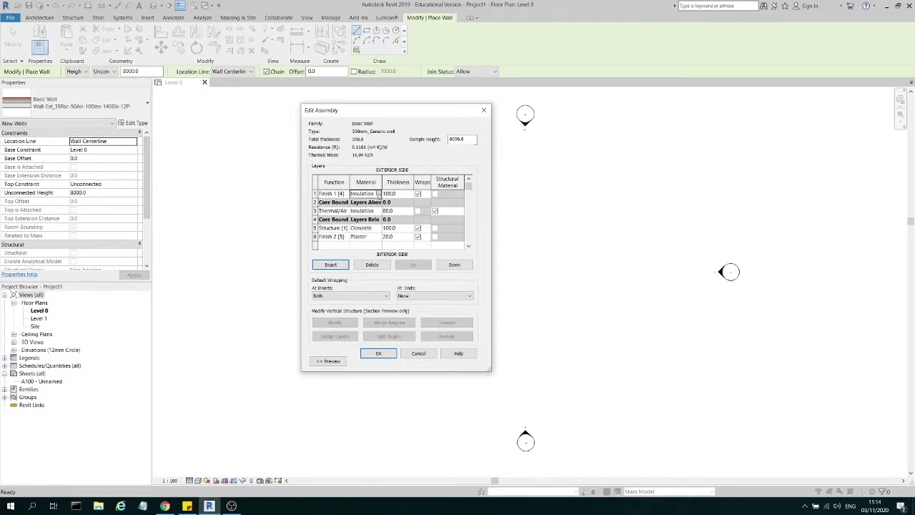
pyautogui.click(379, 194)
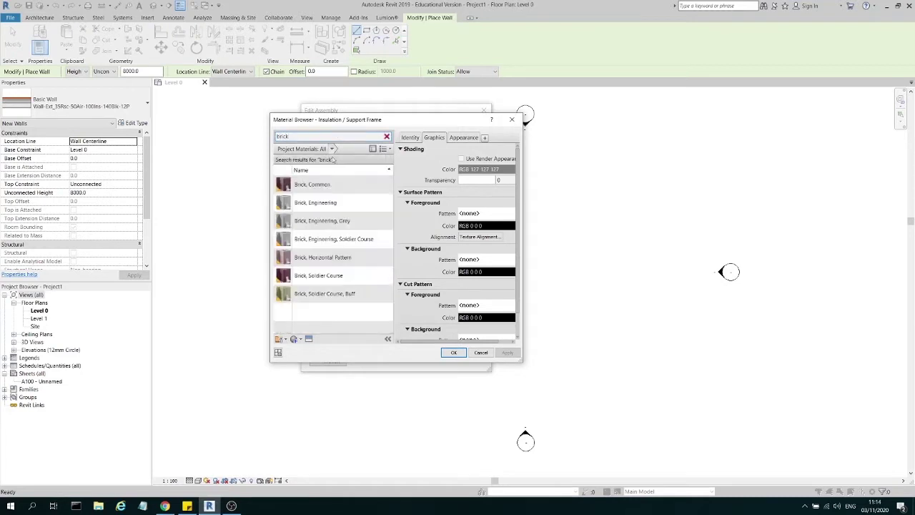
pyautogui.click(348, 187)
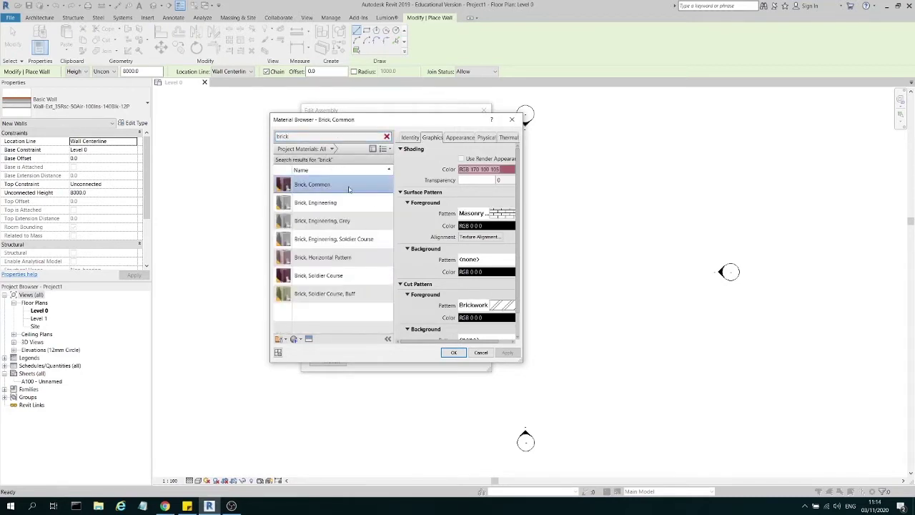
pyautogui.click(453, 352)
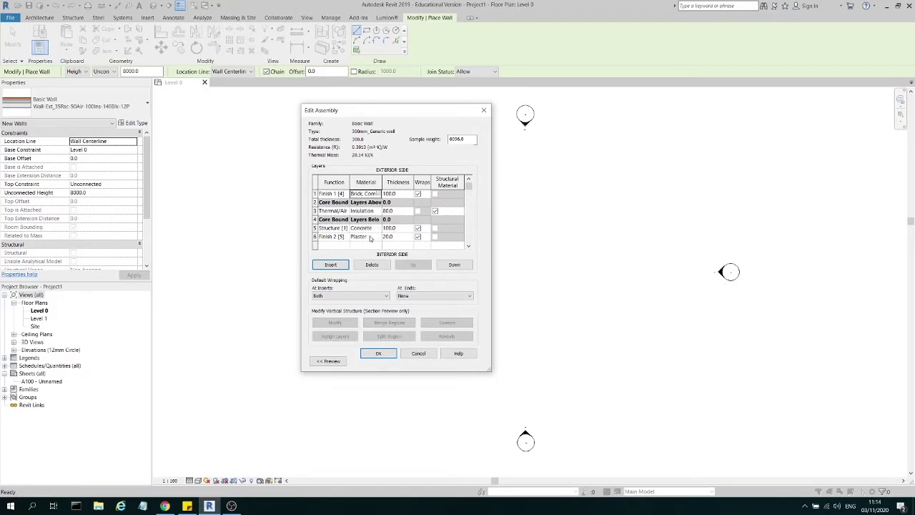
# - Accept the 300mm_Generic wall type's layer structure and draw a horizontal 9000 mm wall on Level 0 with it
pyautogui.click(378, 353)
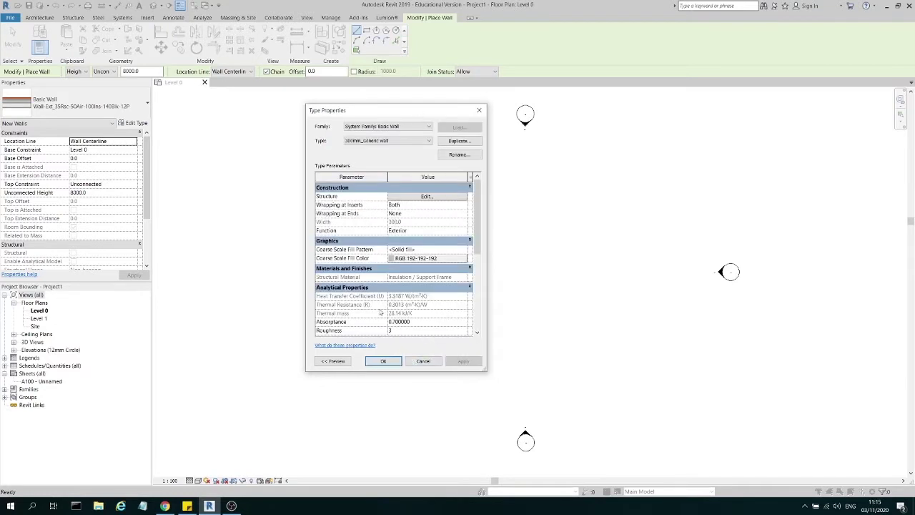
pyautogui.click(380, 361)
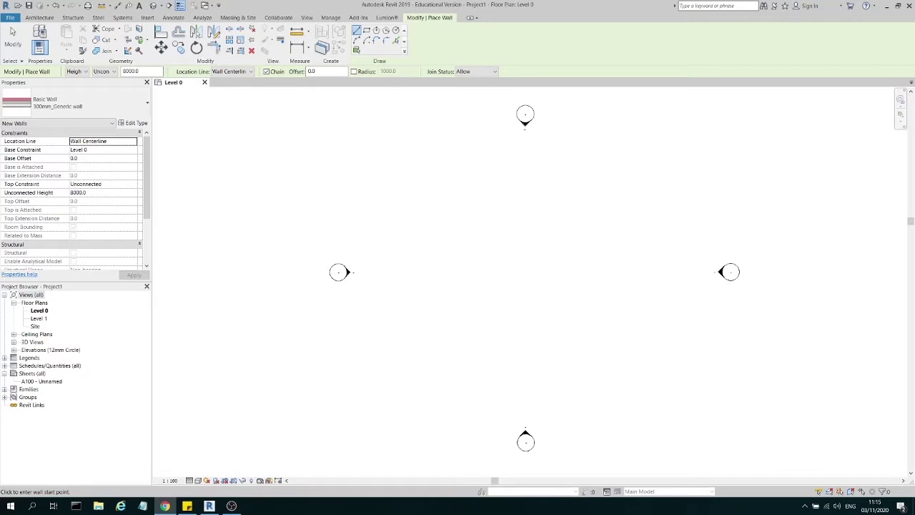
pyautogui.scroll(-2, 502, 200)
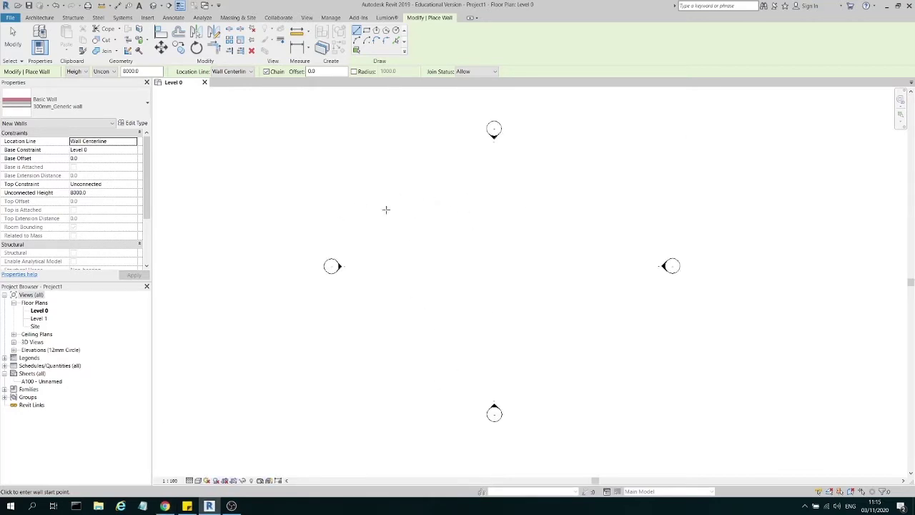
pyautogui.click(376, 167)
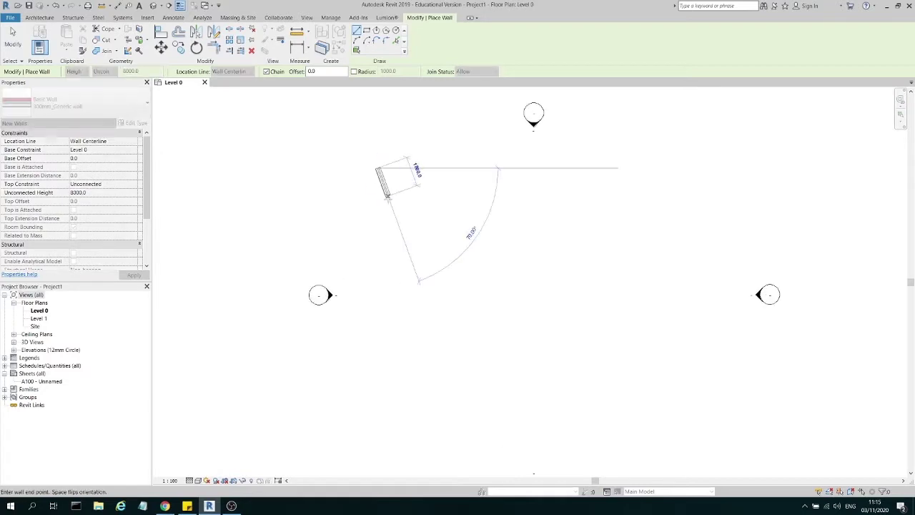
pyautogui.scroll(2, 379, 158)
pyautogui.scroll(4, 379, 179)
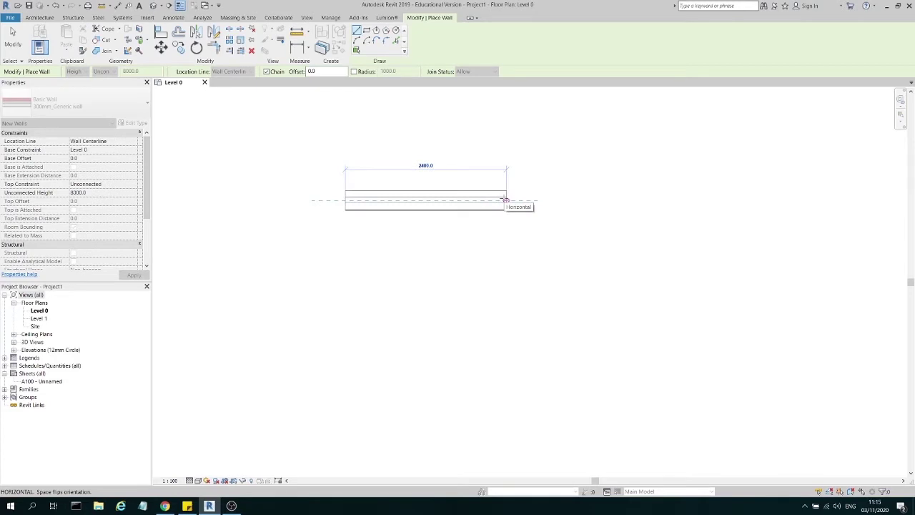
pyautogui.write('9000')
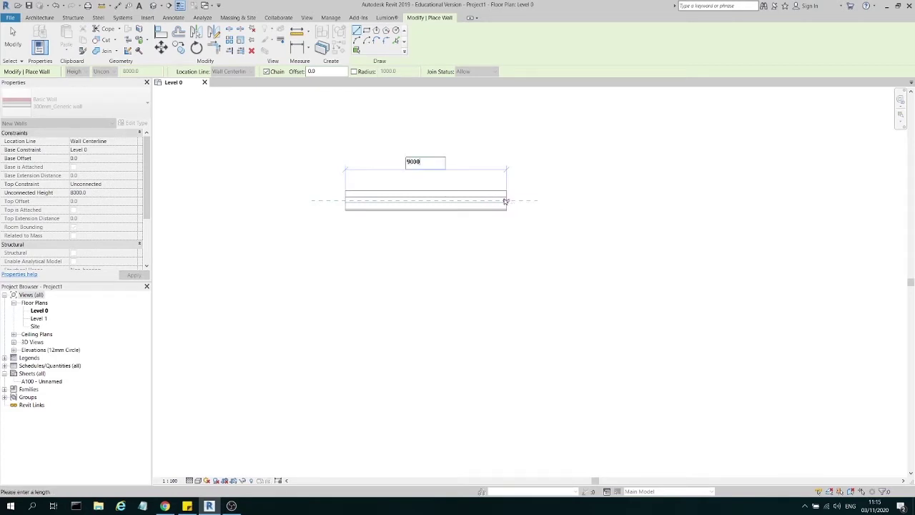
pyautogui.press('Return')
# - Continue the chain with a 9000 mm wall running vertically down from the first wall's right end
pyautogui.scroll(-5, 506, 200)
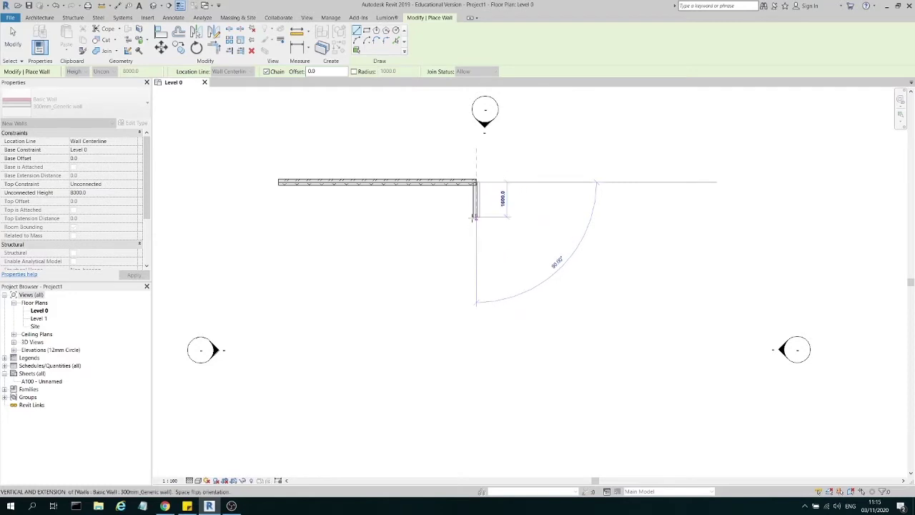
pyautogui.scroll(2, 472, 215)
pyautogui.scroll(1, 471, 215)
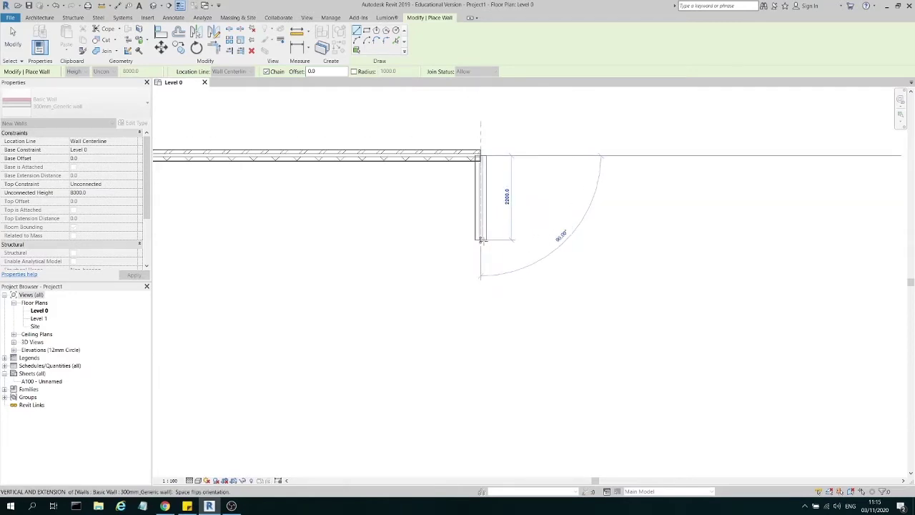
pyautogui.write('9000')
pyautogui.press('Return')
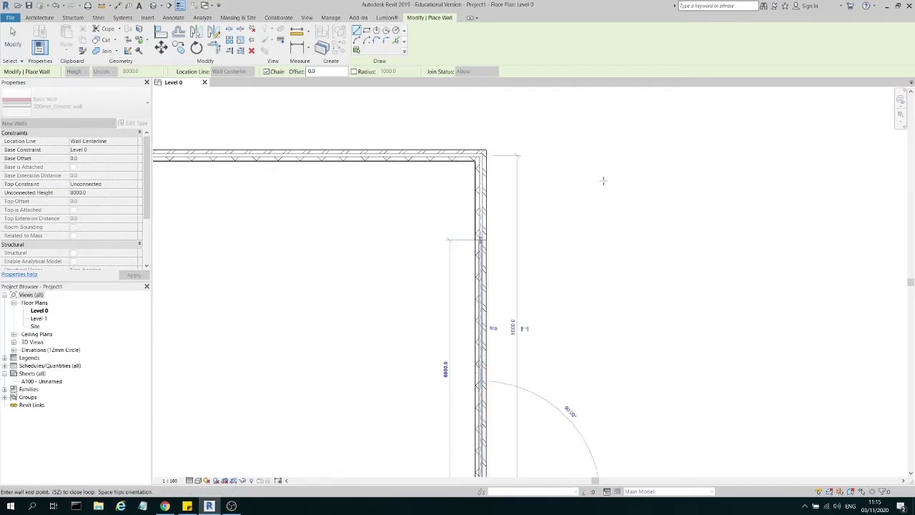
# - Close the square room with a bottom wall aligned to the first wall's start and a left wall back to it
pyautogui.scroll(-2, 674, 246)
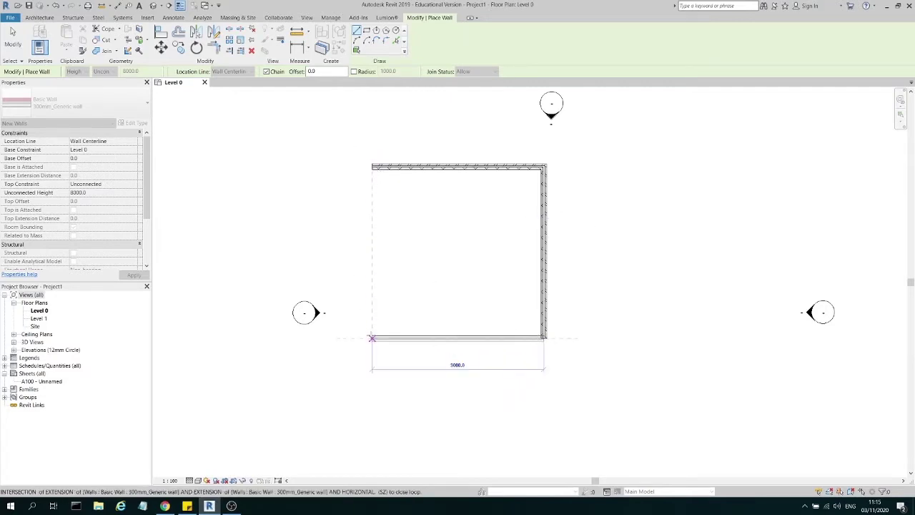
pyautogui.click(372, 338)
pyautogui.click(372, 167)
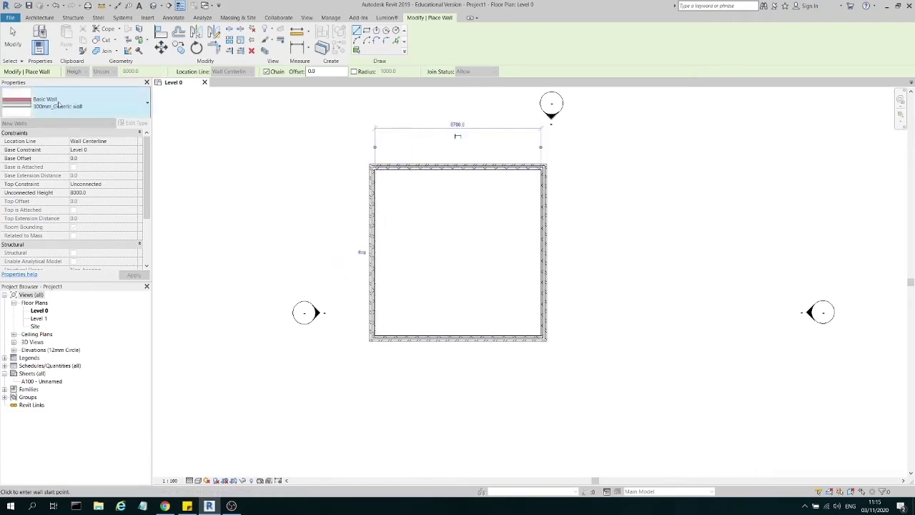
pyautogui.click(13, 39)
# - Select all four walls and move the square down and right, between the four elevation markers
pyautogui.moveTo(342, 150); pyautogui.dragTo(572, 374)
pyautogui.click(161, 46)
pyautogui.scroll(-1, 423, 229)
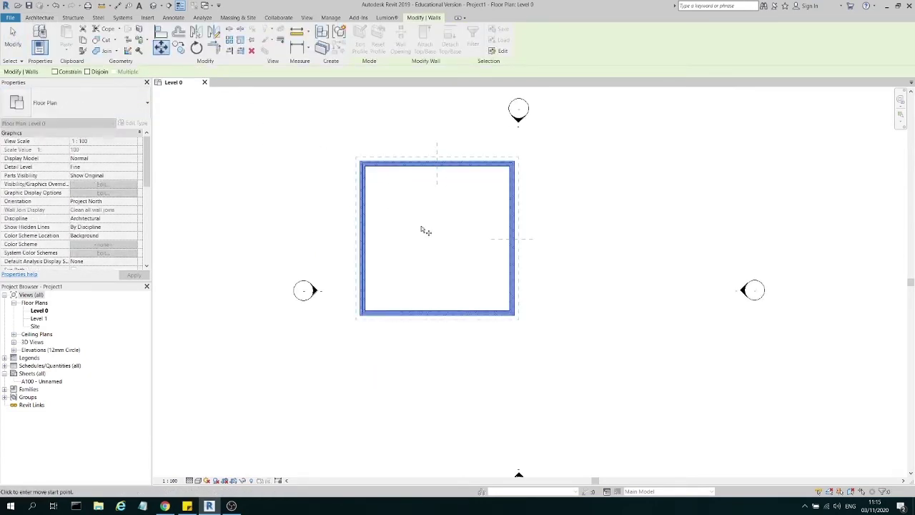
pyautogui.click(441, 237)
pyautogui.click(529, 270)
pyautogui.scroll(-2, 529, 269)
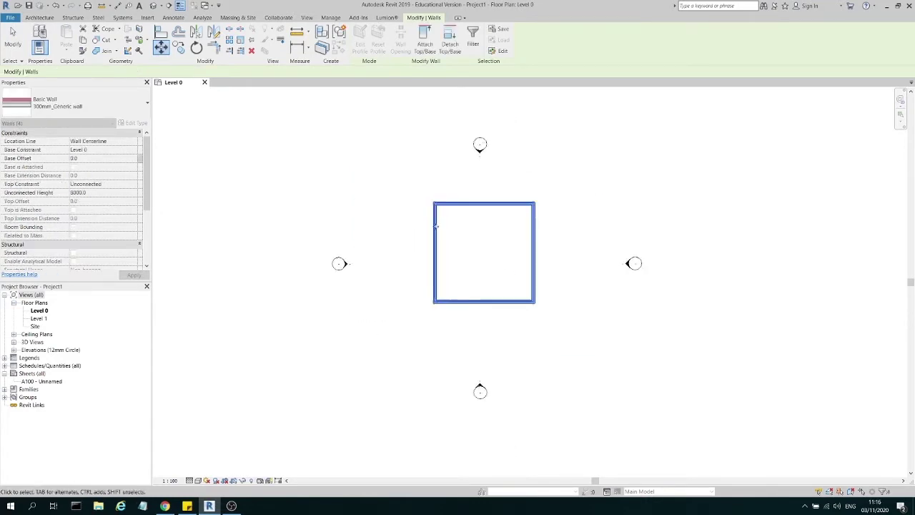
pyautogui.scroll(1, 572, 264)
pyautogui.click(598, 267)
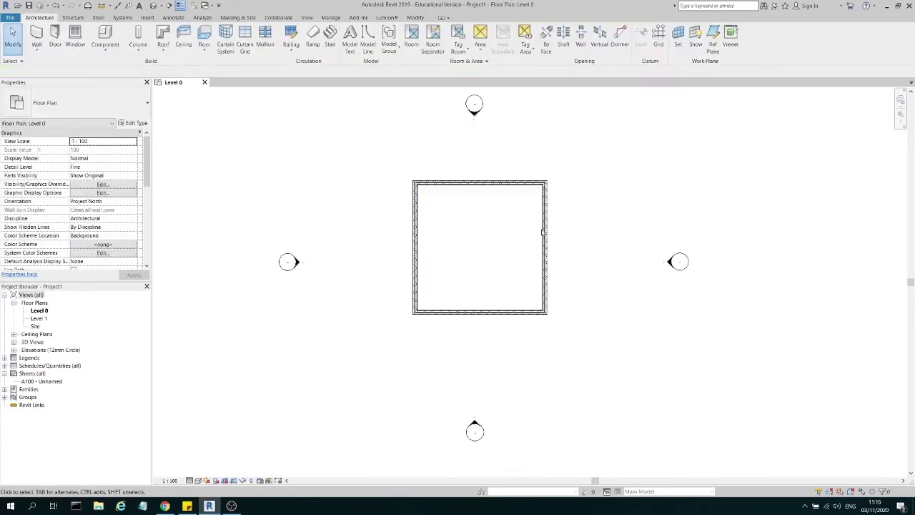
# - Open the East elevation from its marker in the plan and expand the list of elevation views
pyautogui.scroll(3, 501, 153)
pyautogui.scroll(-3, 709, 229)
pyautogui.scroll(5, 643, 270)
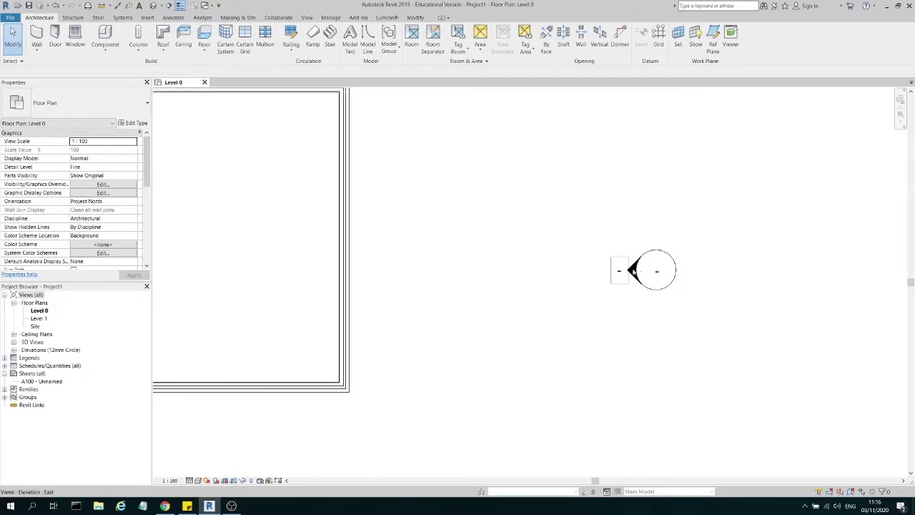
pyautogui.doubleClick(633, 272)
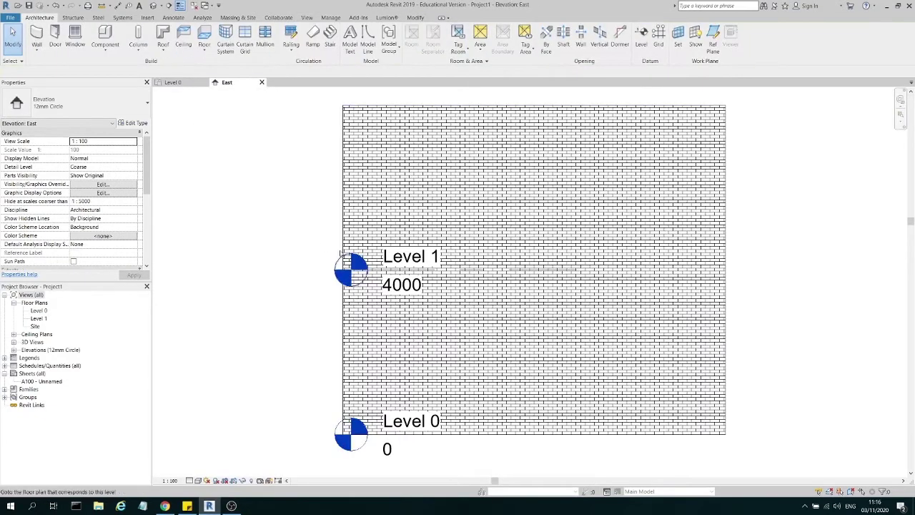
pyautogui.scroll(-2, 674, 184)
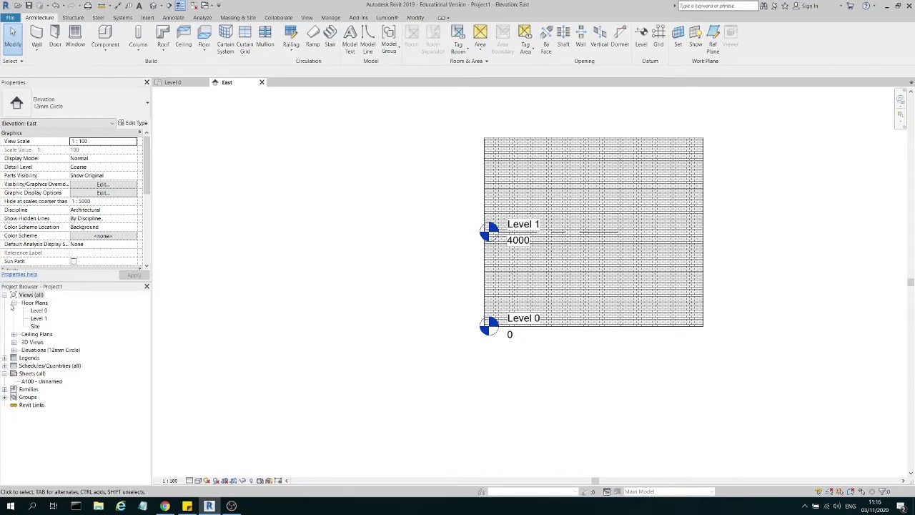
pyautogui.click(13, 350)
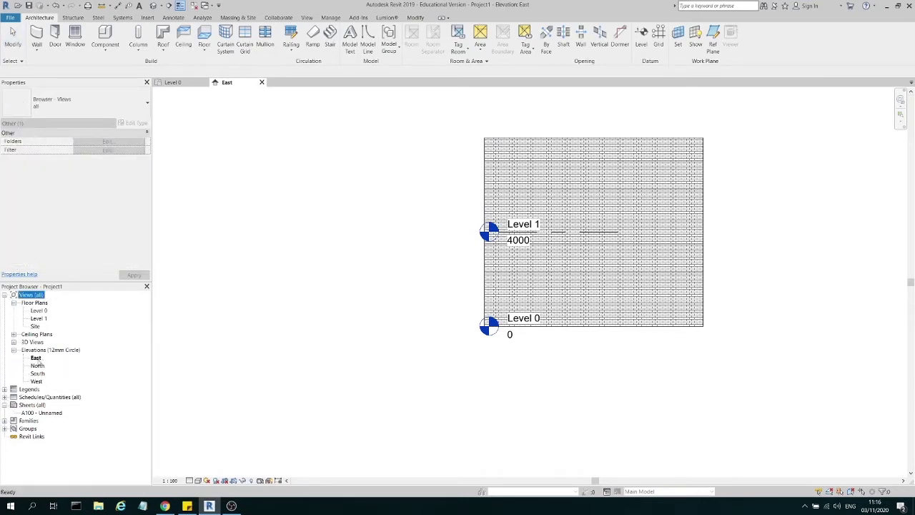
pyautogui.scroll(-1, 463, 325)
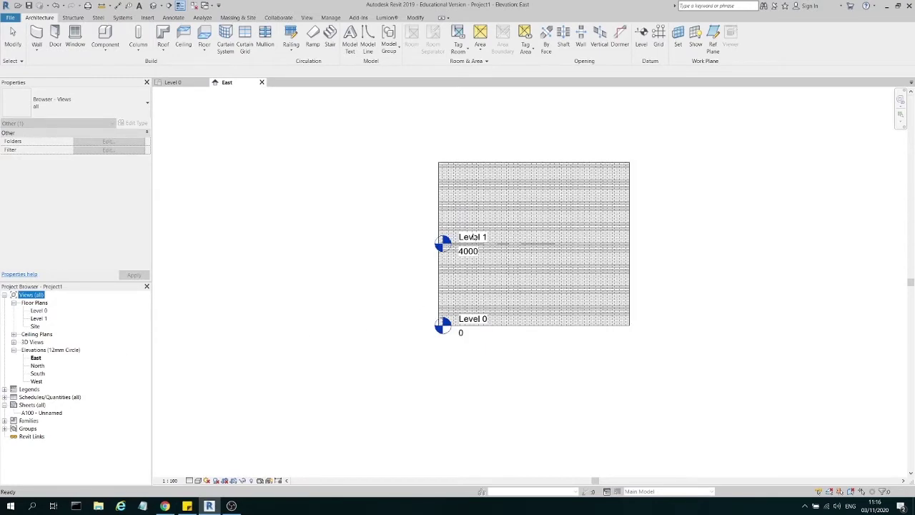
# - Place a new level across the wall in the East elevation, at elevation 7000, 3000 mm above Level 1
pyautogui.click(407, 191)
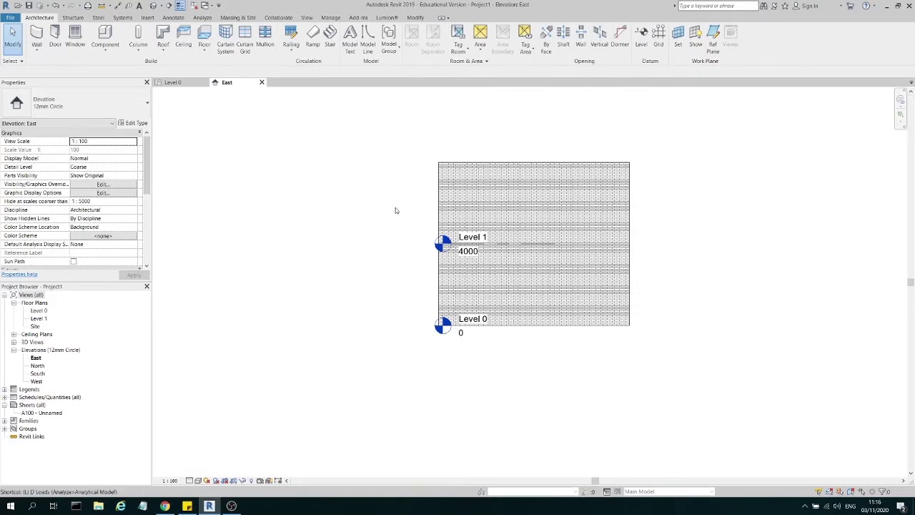
pyautogui.press('l')
pyautogui.press('l')
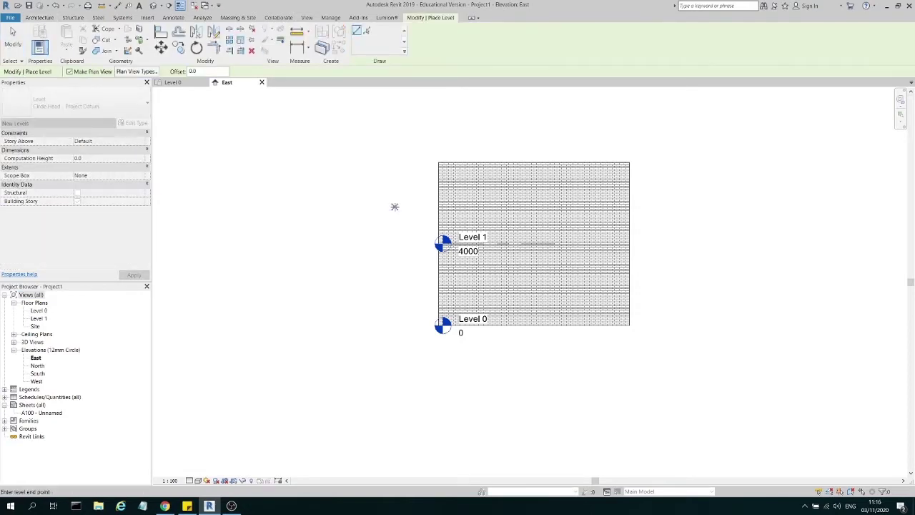
pyautogui.click(386, 206)
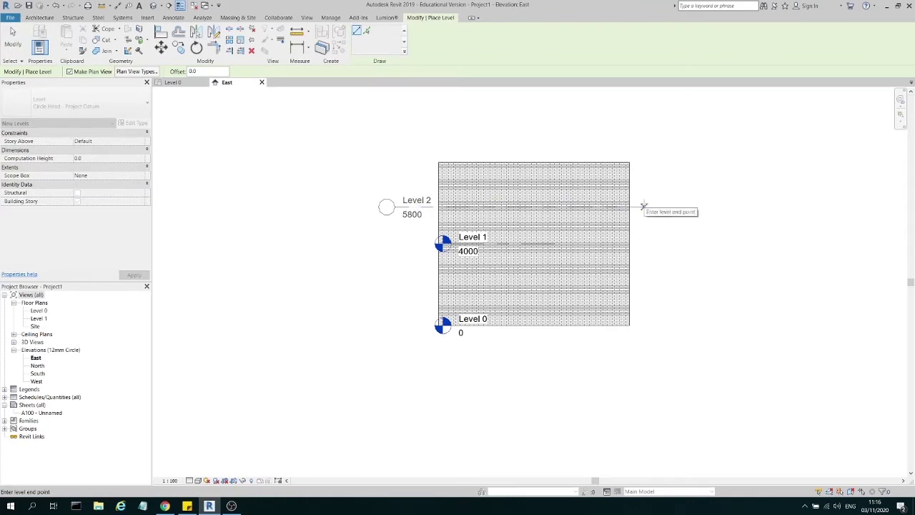
pyautogui.press('Escape')
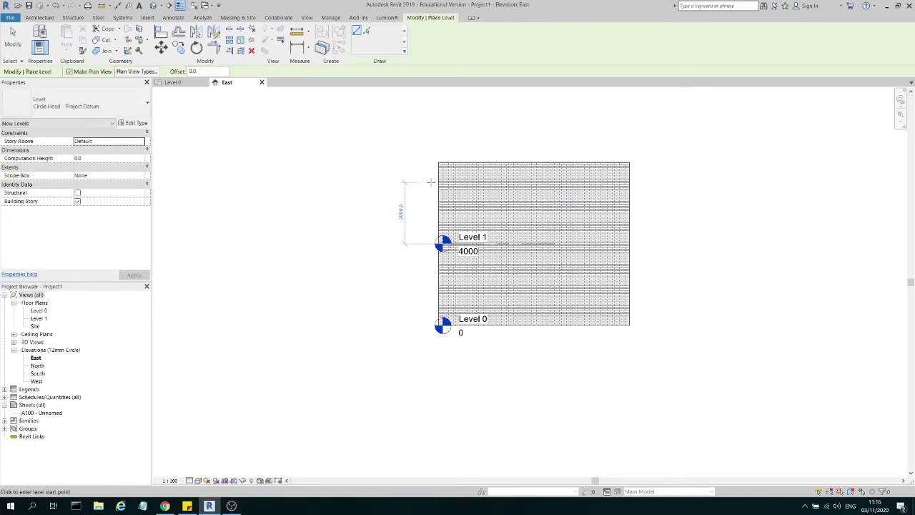
pyautogui.click(429, 182)
pyautogui.click(654, 182)
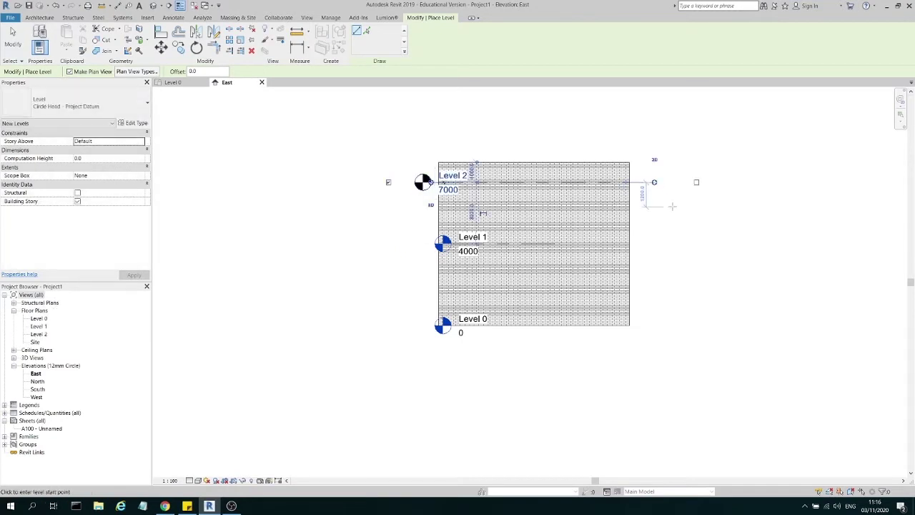
pyautogui.press('Escape')
pyautogui.press('Escape')
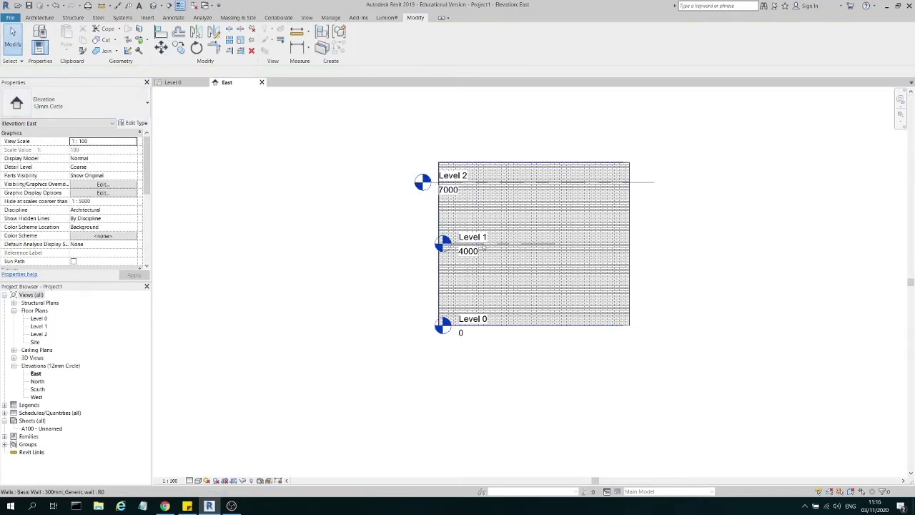
pyautogui.click(507, 246)
pyautogui.press('Escape')
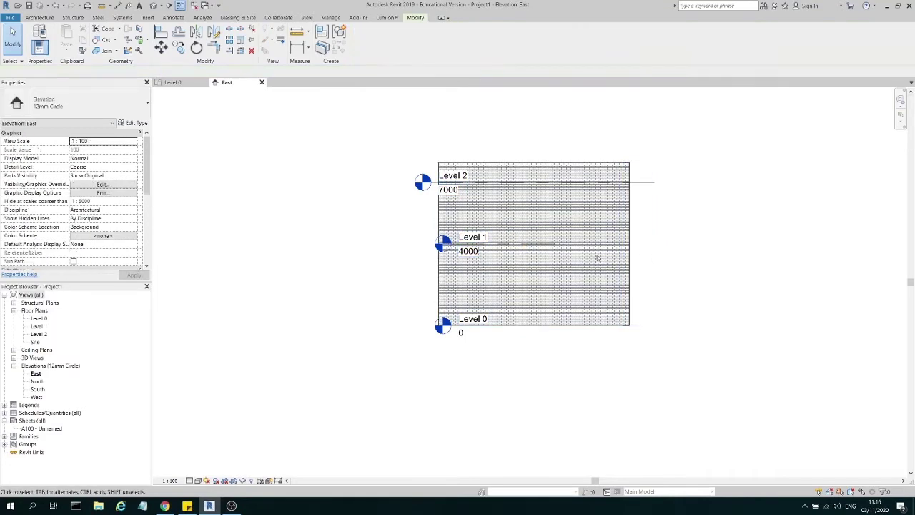
pyautogui.click(531, 246)
pyautogui.press('Escape')
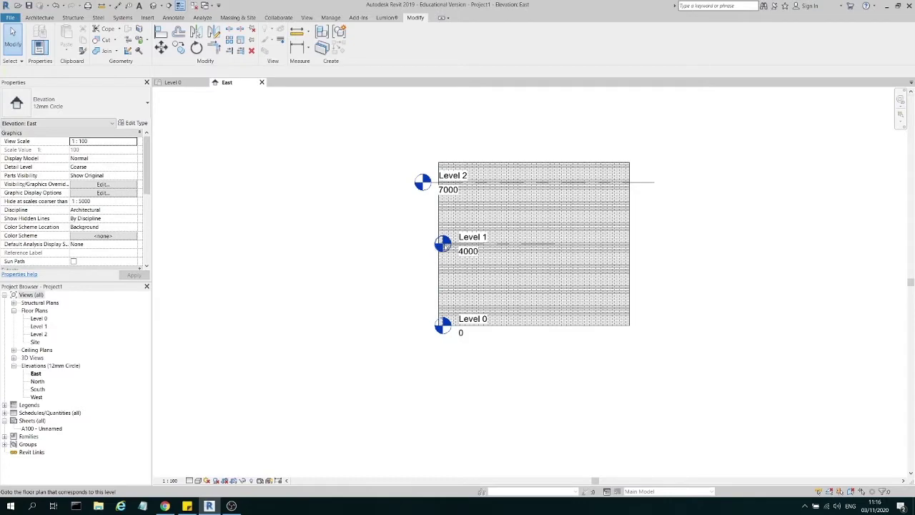
pyautogui.scroll(2, 490, 242)
pyautogui.scroll(-3, 535, 246)
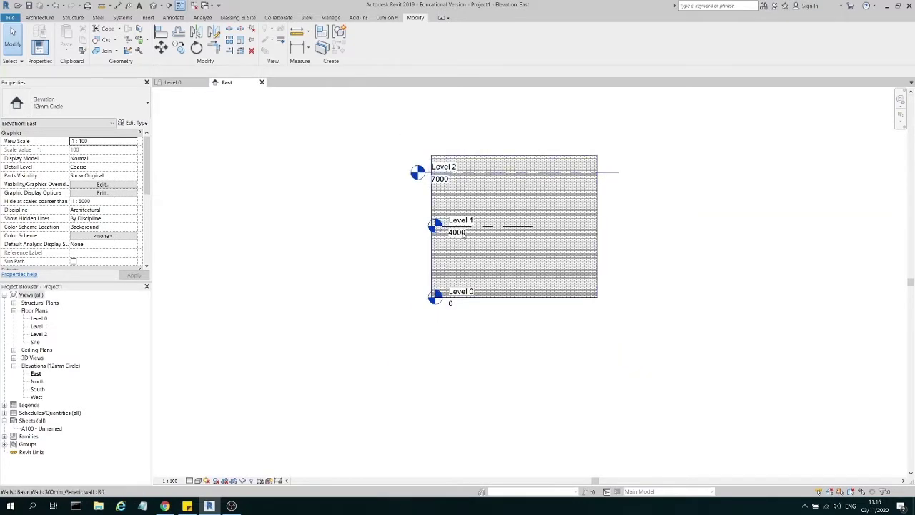
pyautogui.click(596, 185)
pyautogui.click(663, 238)
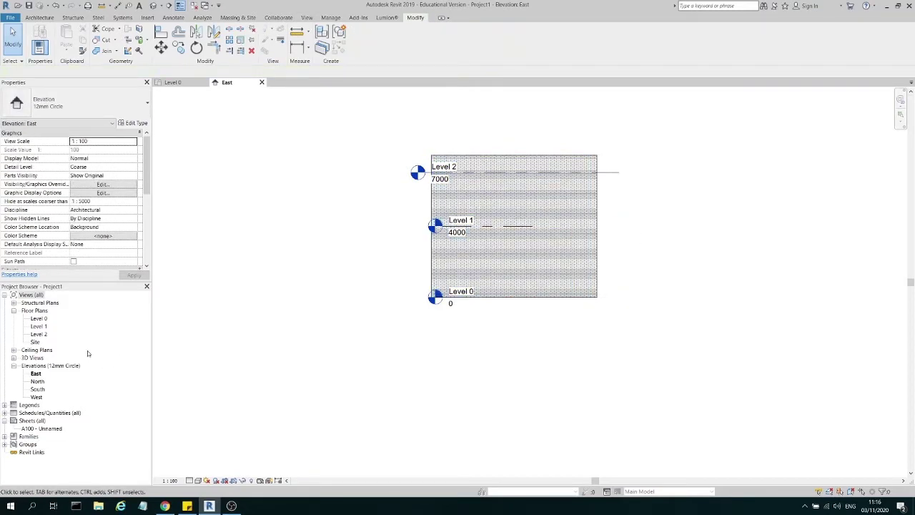
# - Open the West elevation and move the Level 2 line horizontally to the left so its head clears the wall
pyautogui.doubleClick(37, 397)
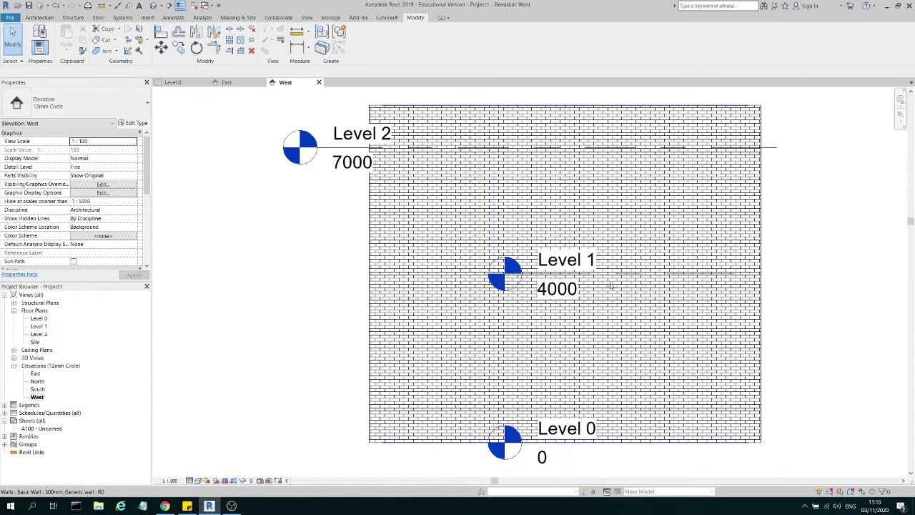
pyautogui.click(600, 274)
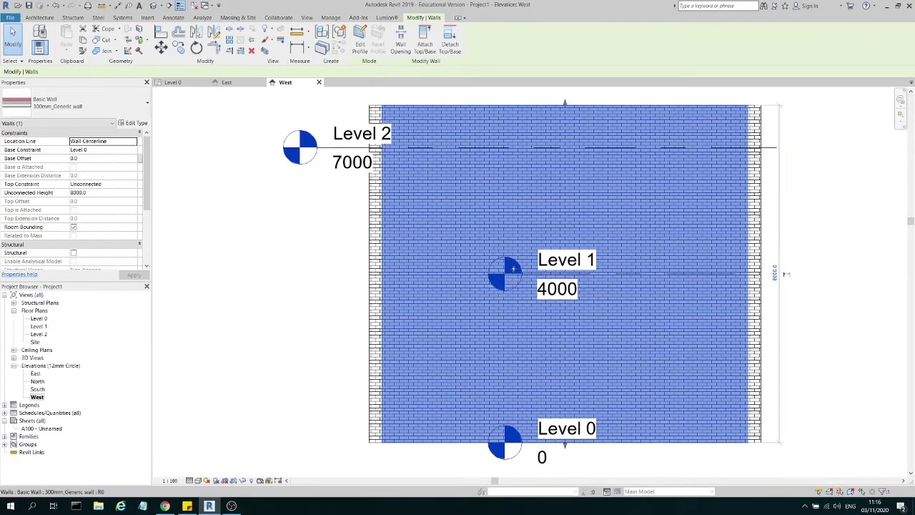
pyautogui.click(823, 256)
pyautogui.click(405, 149)
pyautogui.scroll(-1, 310, 193)
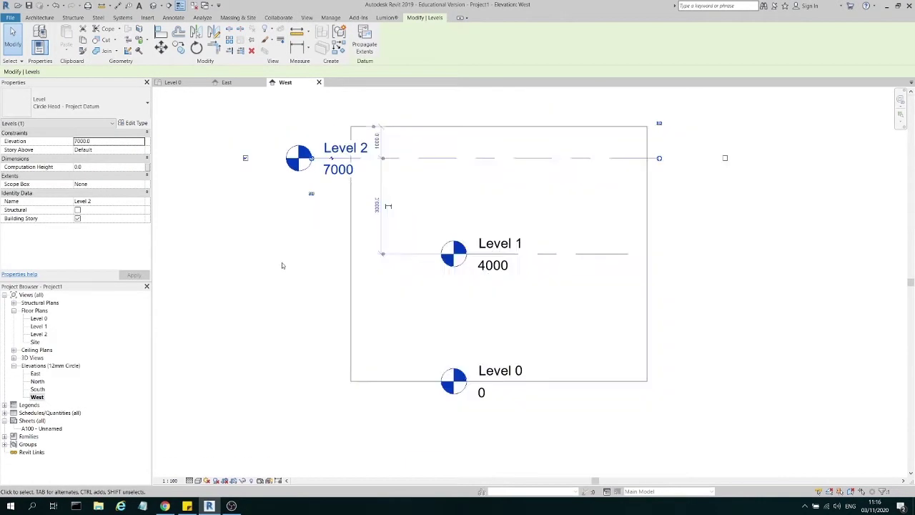
pyautogui.click(161, 48)
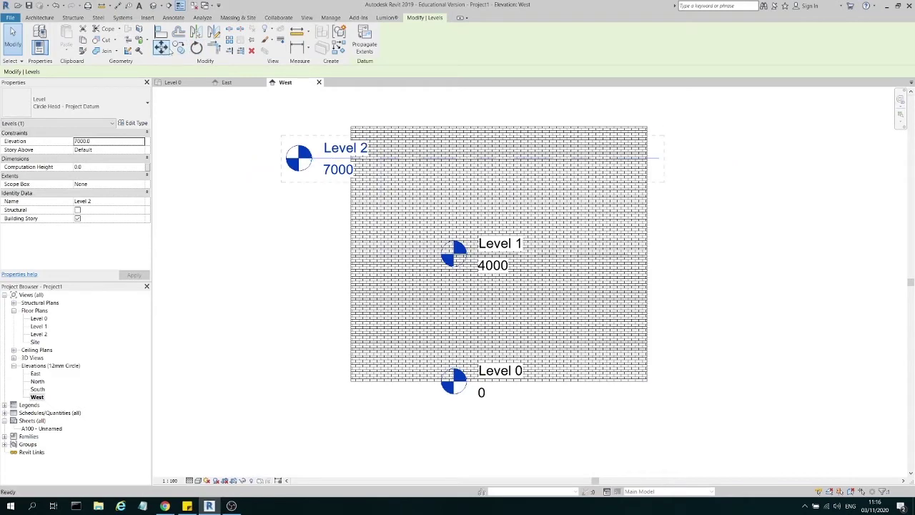
pyautogui.click(293, 231)
pyautogui.click(262, 231)
pyautogui.click(669, 198)
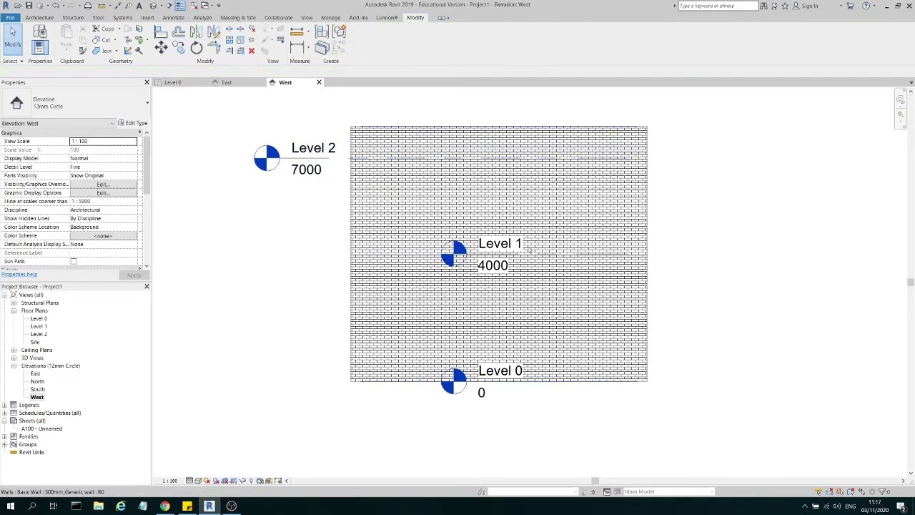
# - Select the Level 1 line in the West elevation, leave the side wall out of the selection, and move it horizontally to the left
pyautogui.click(505, 244)
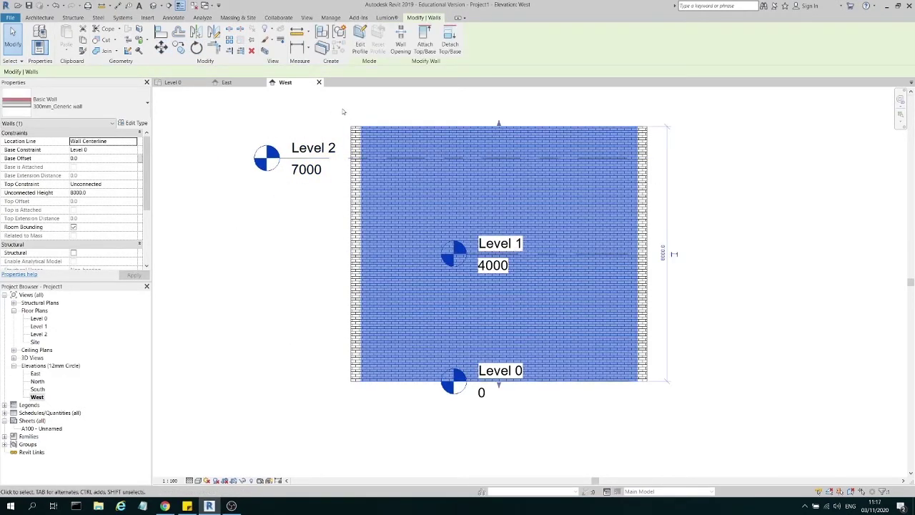
pyautogui.click(345, 113)
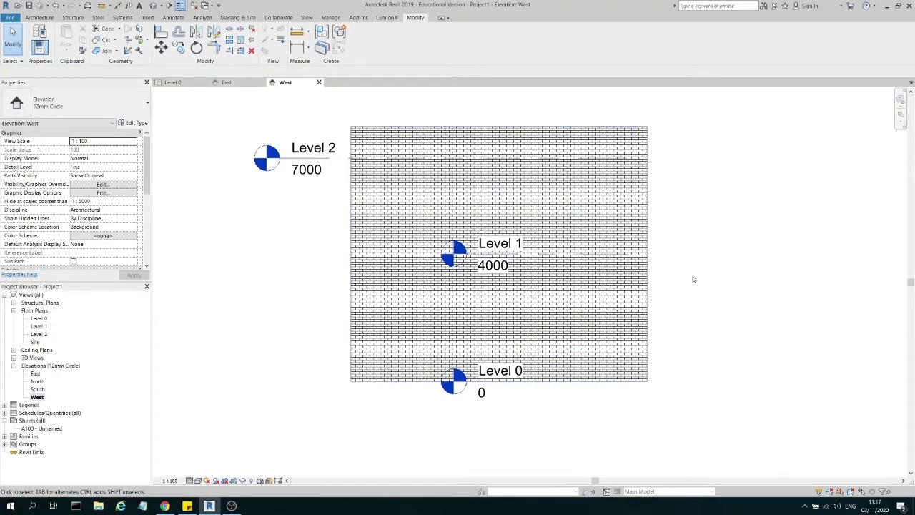
pyautogui.moveTo(636, 260); pyautogui.dragTo(423, 228)
pyautogui.keyDown('shift'); pyautogui.click(565, 204); pyautogui.keyUp('shift')
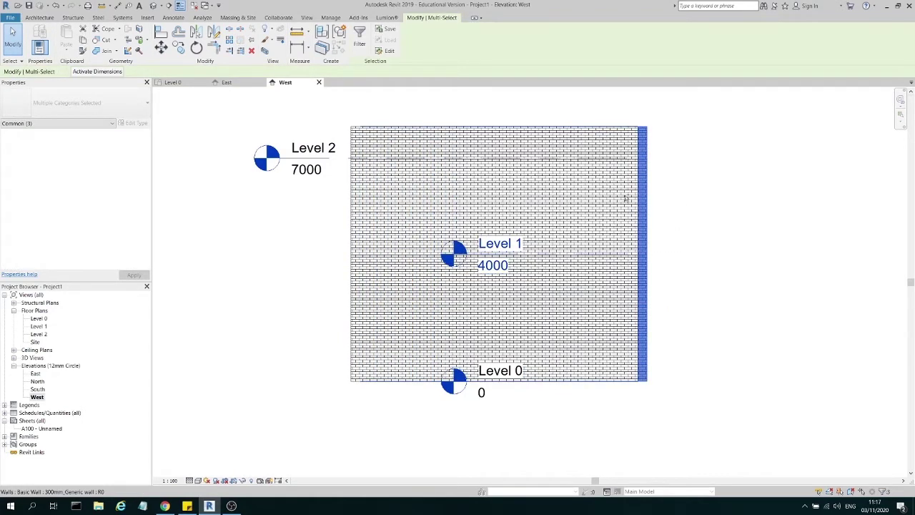
pyautogui.keyDown('shift'); pyautogui.click(642, 197); pyautogui.keyUp('shift')
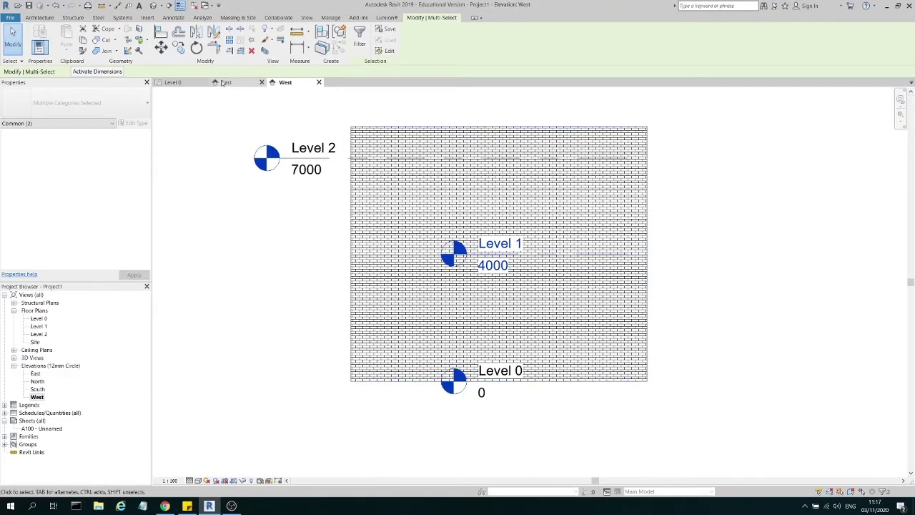
pyautogui.click(160, 48)
pyautogui.click(506, 255)
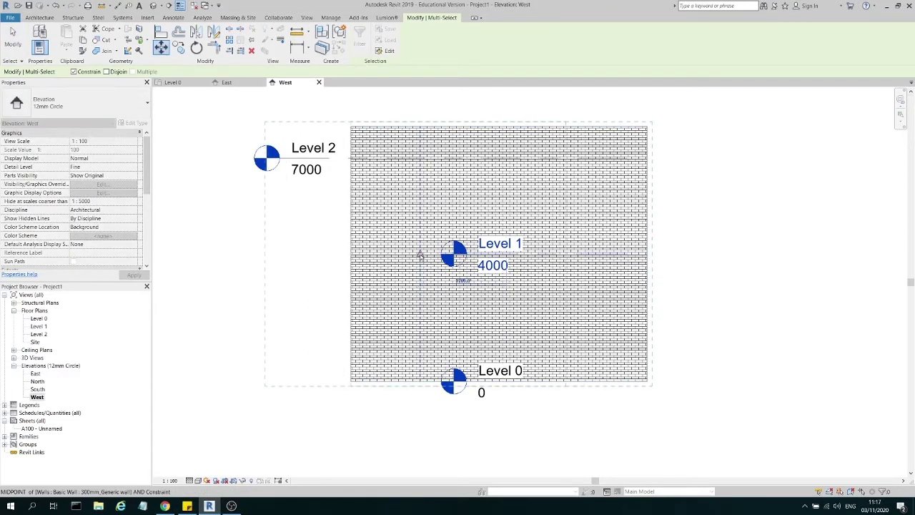
pyautogui.click(420, 255)
# - Move the Level 1 line further left until its head clears the wall and lines up beneath the Level 2 head
pyautogui.press('m')
pyautogui.press('v')
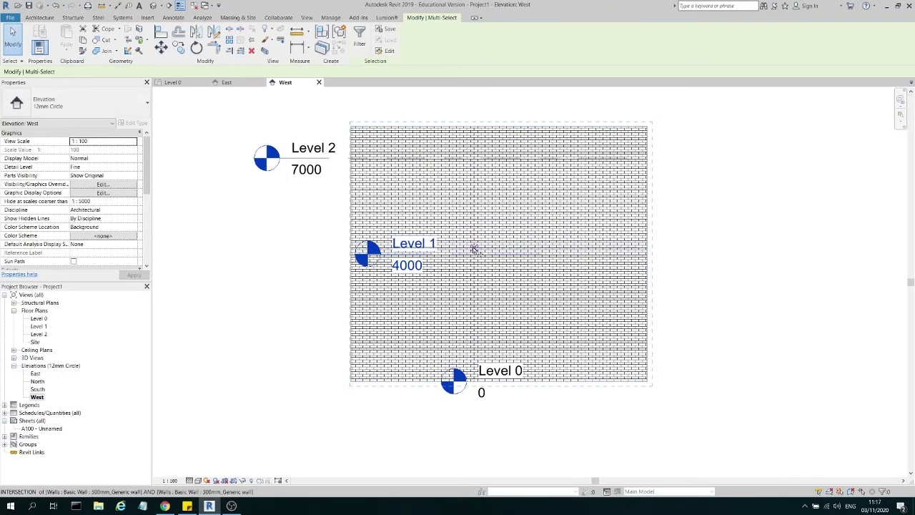
pyautogui.click(474, 253)
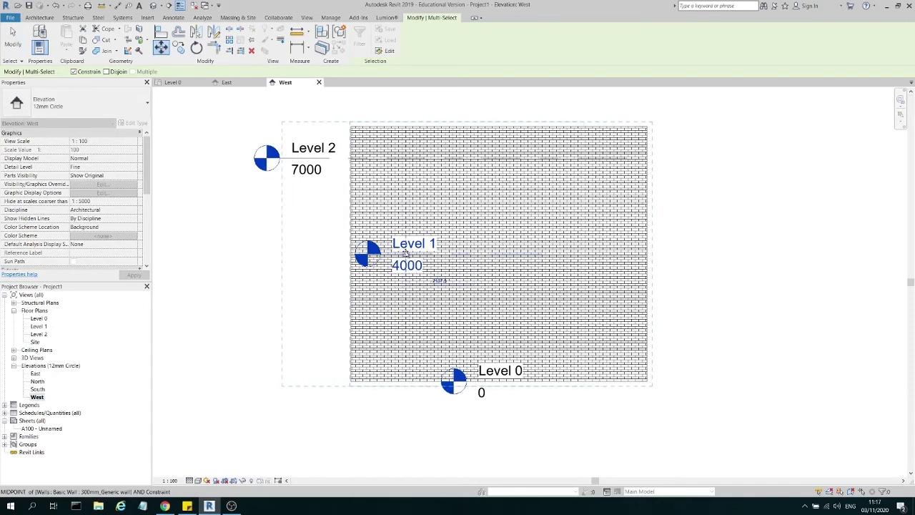
pyautogui.click(403, 250)
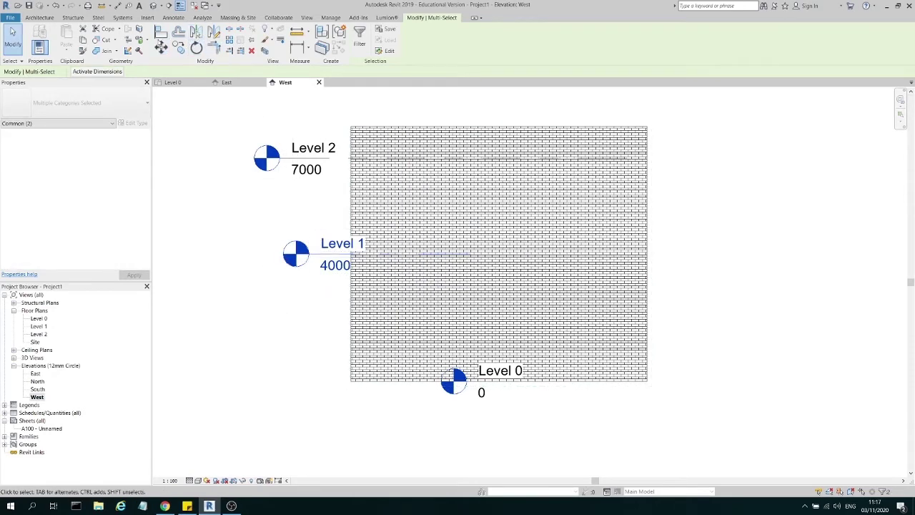
pyautogui.press('m')
pyautogui.press('v')
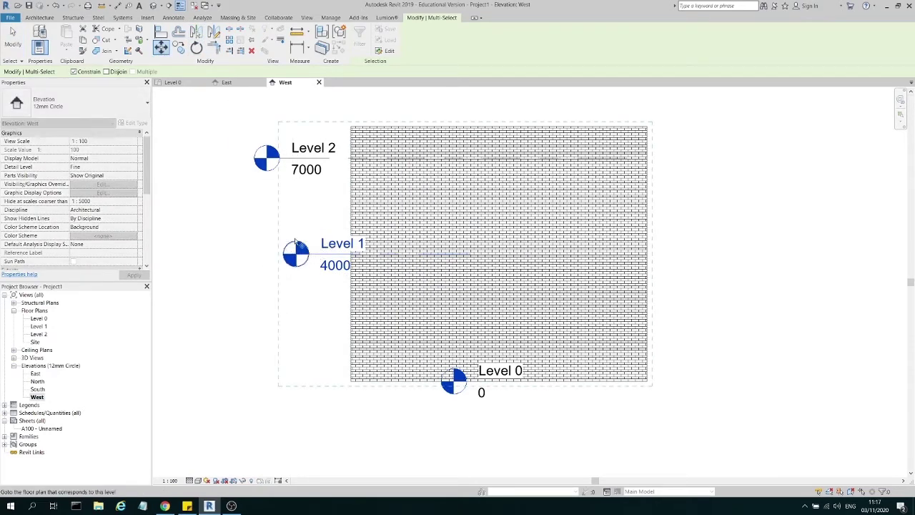
pyautogui.click(316, 259)
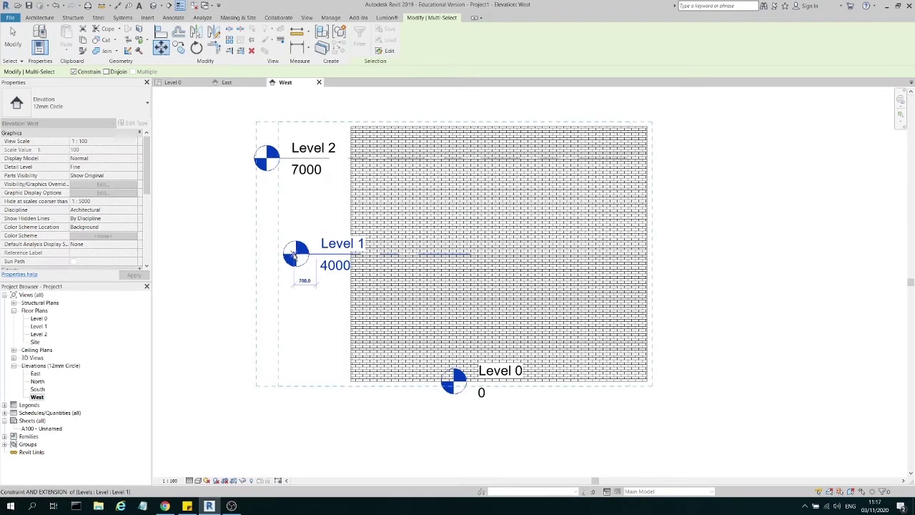
pyautogui.click(264, 256)
pyautogui.press('Escape')
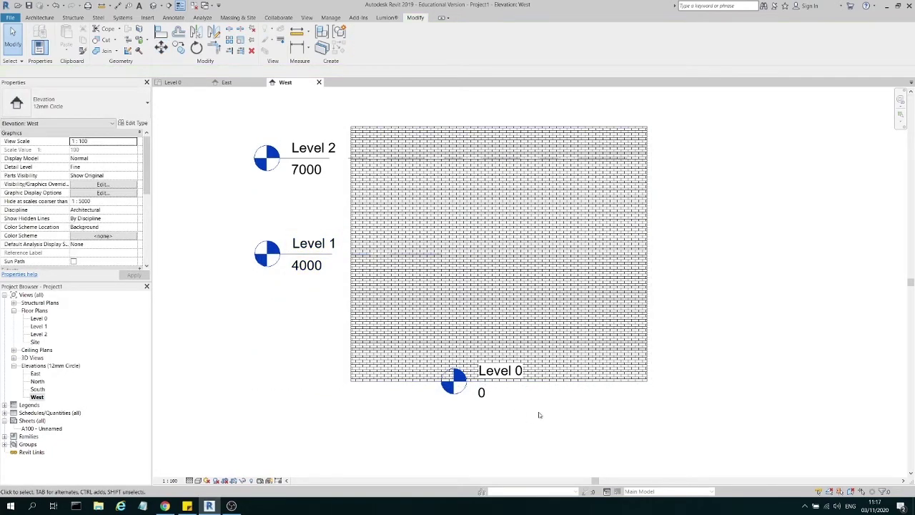
# - Move the Level 0 line horizontally to the left so its head sits beside the wall, below the Level 1 head
pyautogui.click(482, 395)
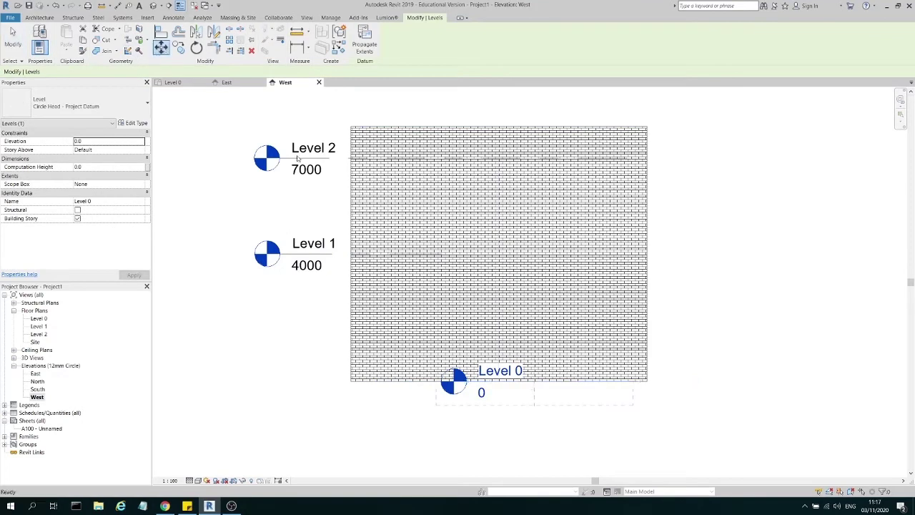
pyautogui.press('m')
pyautogui.press('v')
pyautogui.click(521, 402)
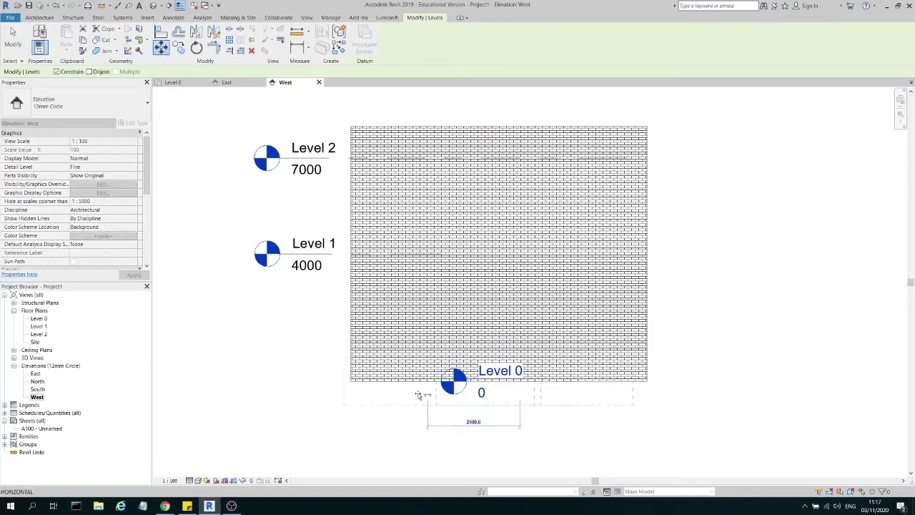
pyautogui.click(351, 394)
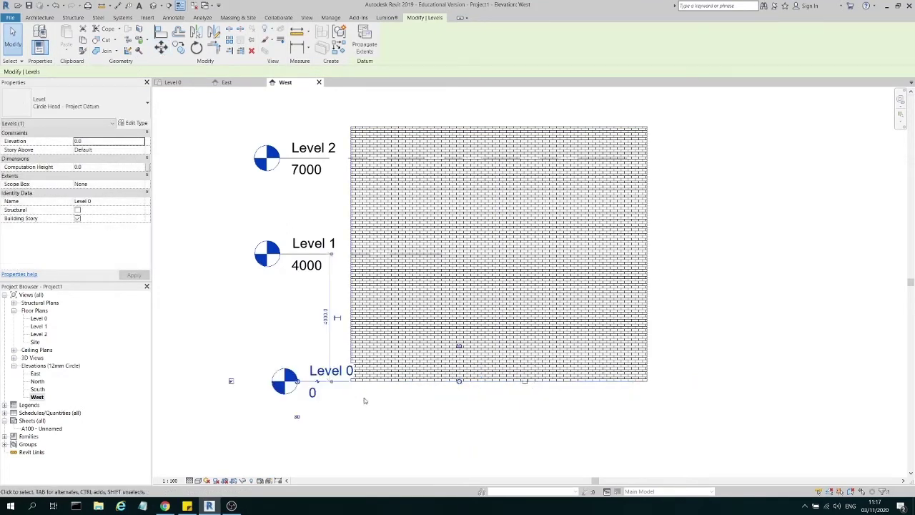
pyautogui.click(162, 47)
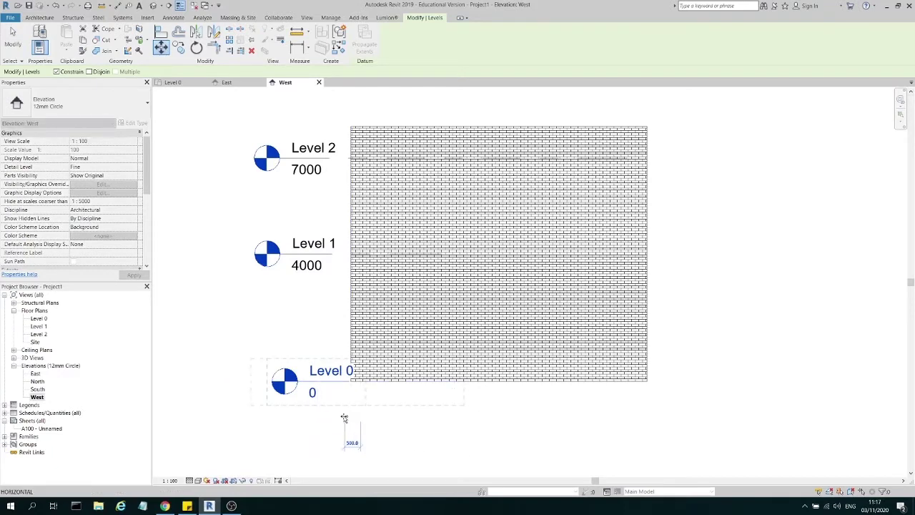
pyautogui.press('Escape')
pyautogui.press('Escape')
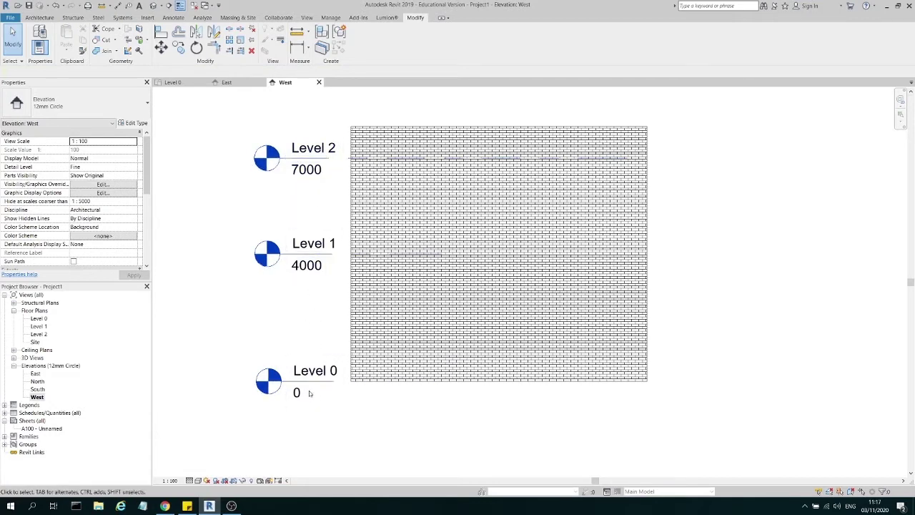
# - Set the elevation of Level 1 to 3000 mm
pyautogui.click(312, 265)
pyautogui.click(312, 266)
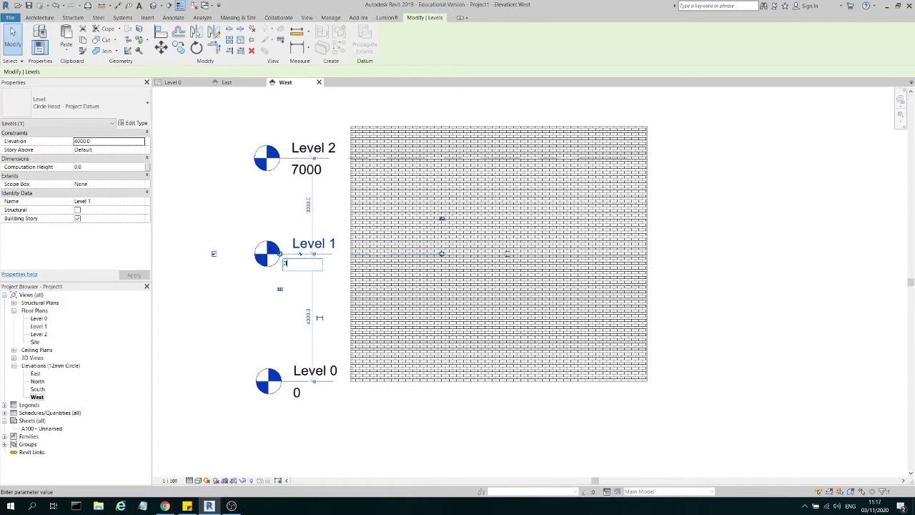
pyautogui.write('300')
pyautogui.press('Return')
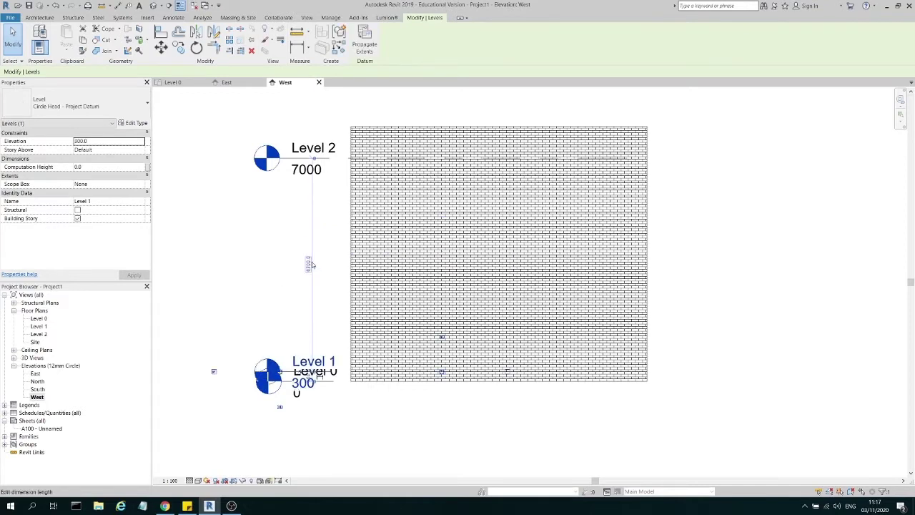
pyautogui.click(306, 387)
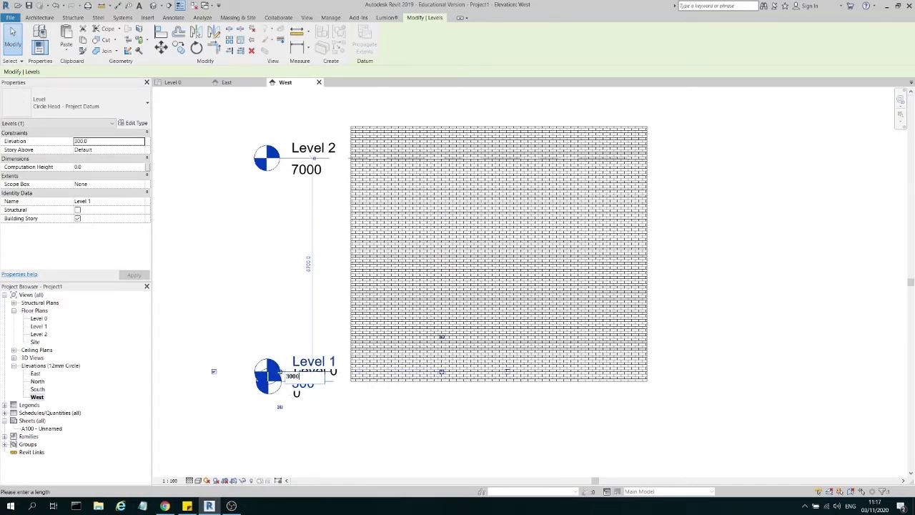
pyautogui.write('3000')
pyautogui.press('Return')
# - Set the elevation of Level 2 to 6000 mm and clear the selection
pyautogui.click(300, 169)
pyautogui.click(298, 170)
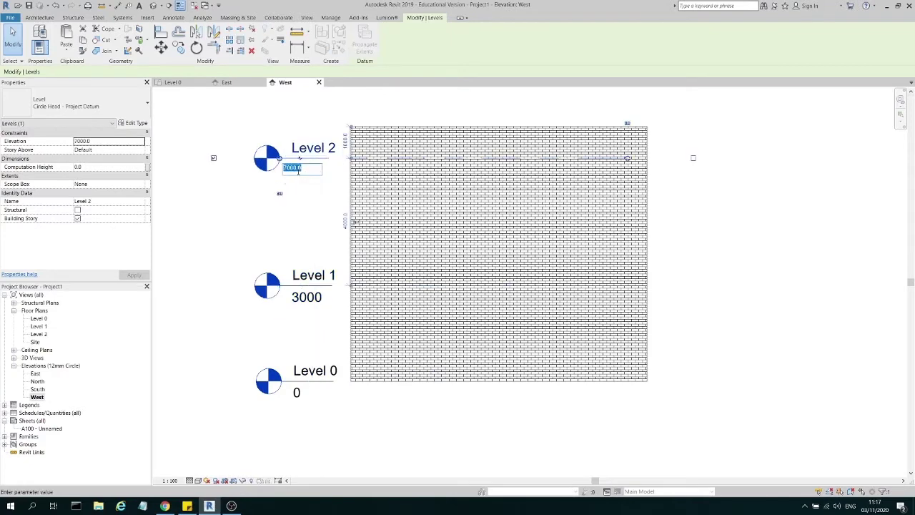
pyautogui.press('Return')
pyautogui.click(627, 150)
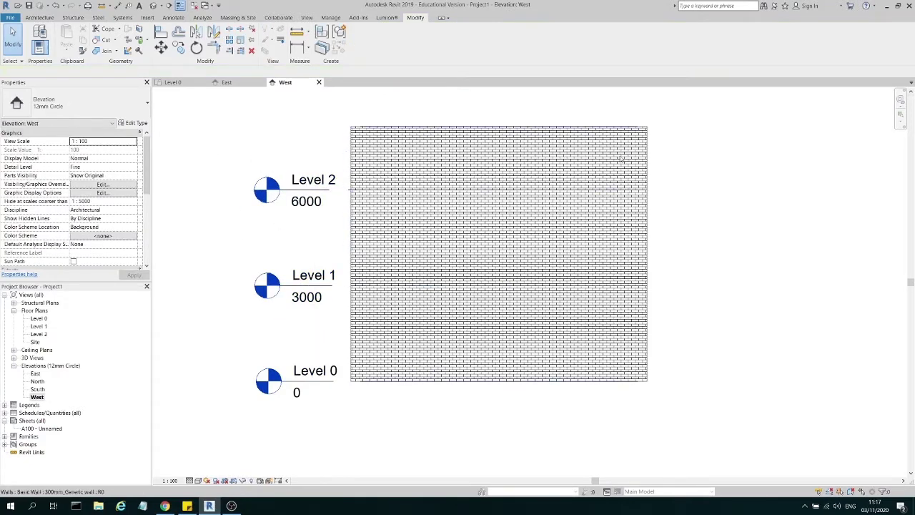
pyautogui.click(766, 152)
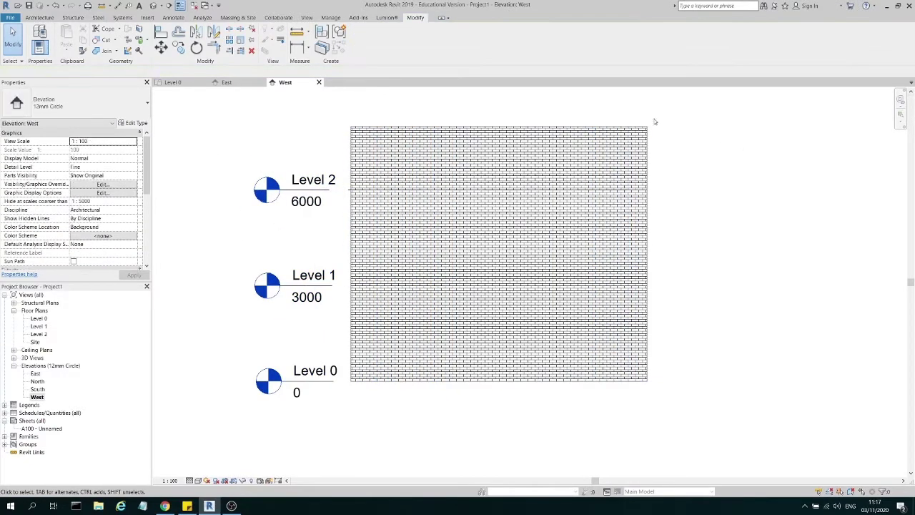
# - Select the whole chain of walls in the West elevation and open the Level 0 floor plan
pyautogui.click(650, 135)
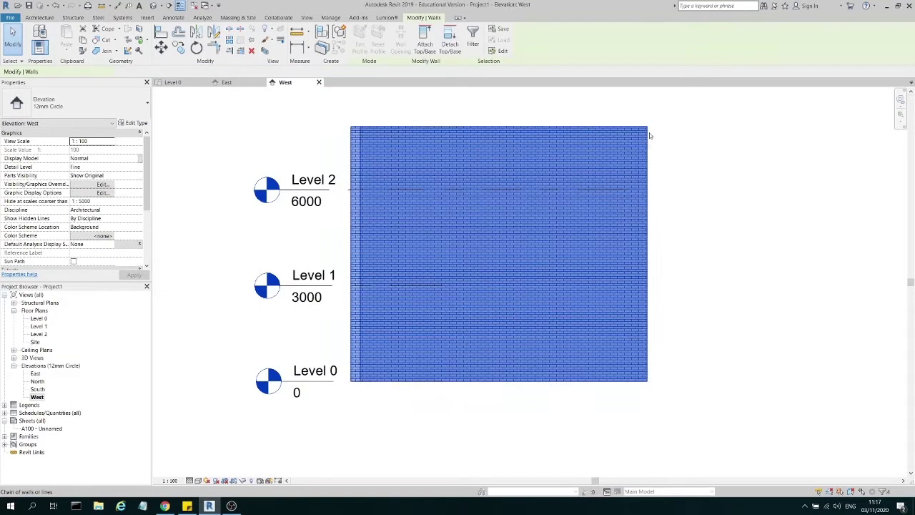
pyautogui.doubleClick(40, 318)
pyautogui.scroll(-5, 482, 224)
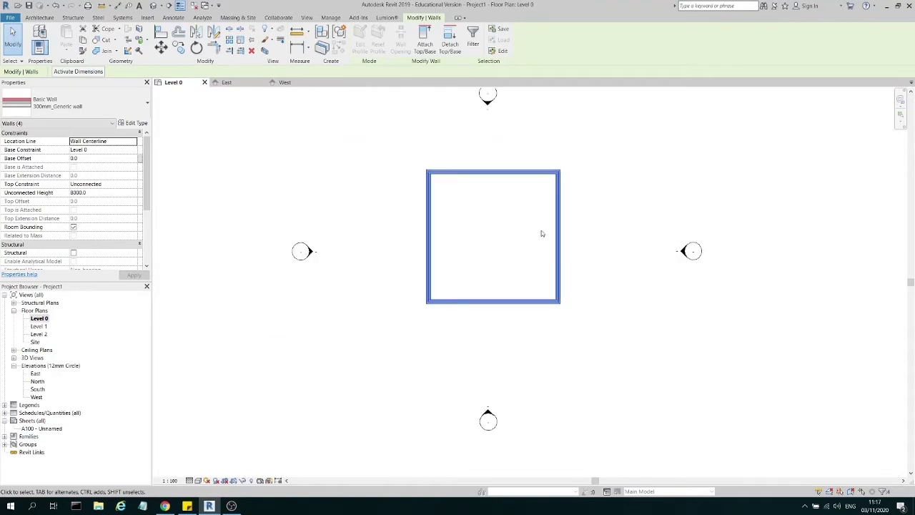
pyautogui.scroll(1, 542, 234)
# - Reselect the four connected walls as a chain in the plan and examine their Location Line options
pyautogui.click(570, 222)
pyautogui.click(562, 218)
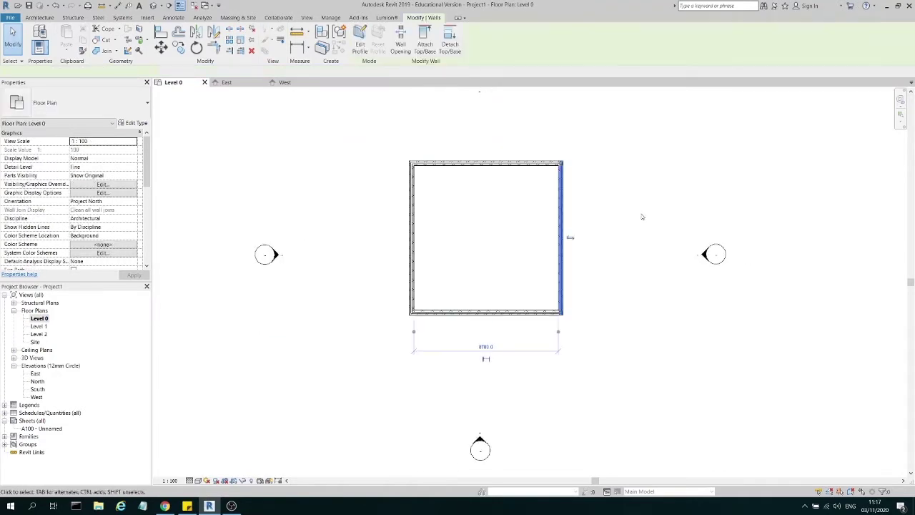
pyautogui.click(590, 207)
pyautogui.press('Tab')
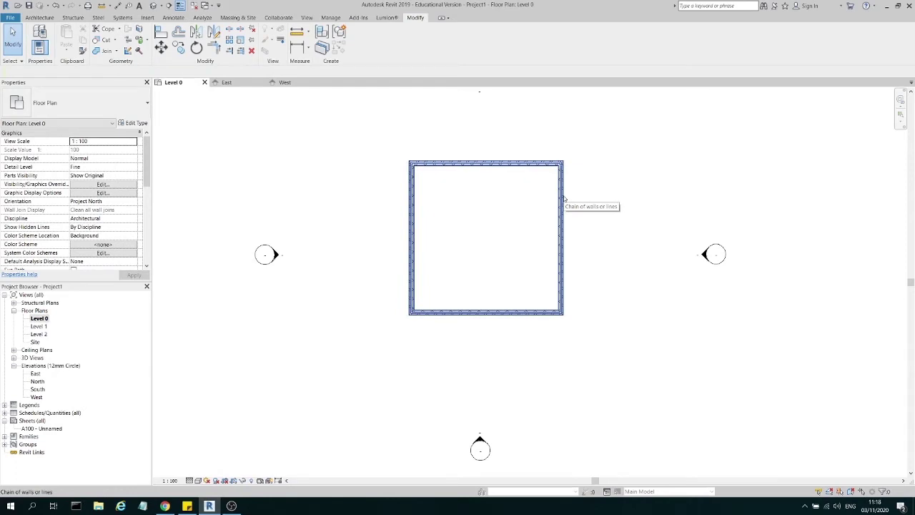
pyautogui.click(564, 200)
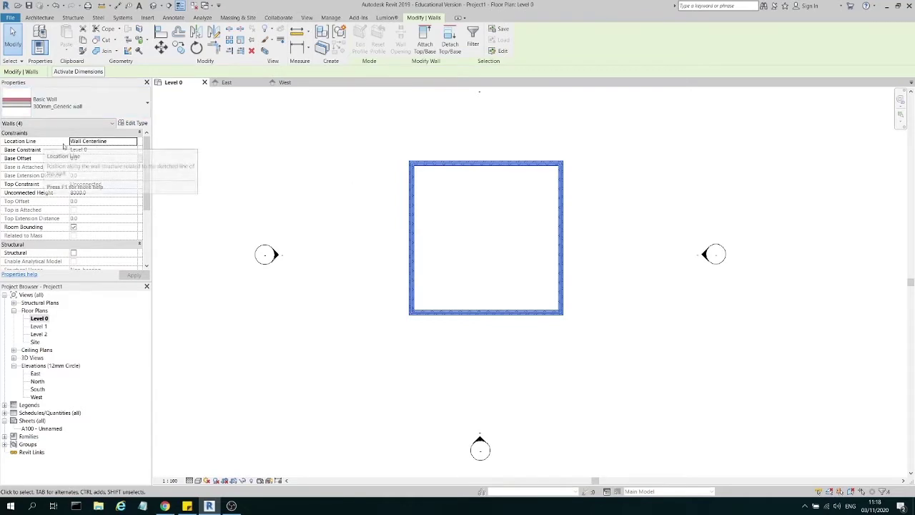
pyautogui.click(128, 143)
pyautogui.click(127, 145)
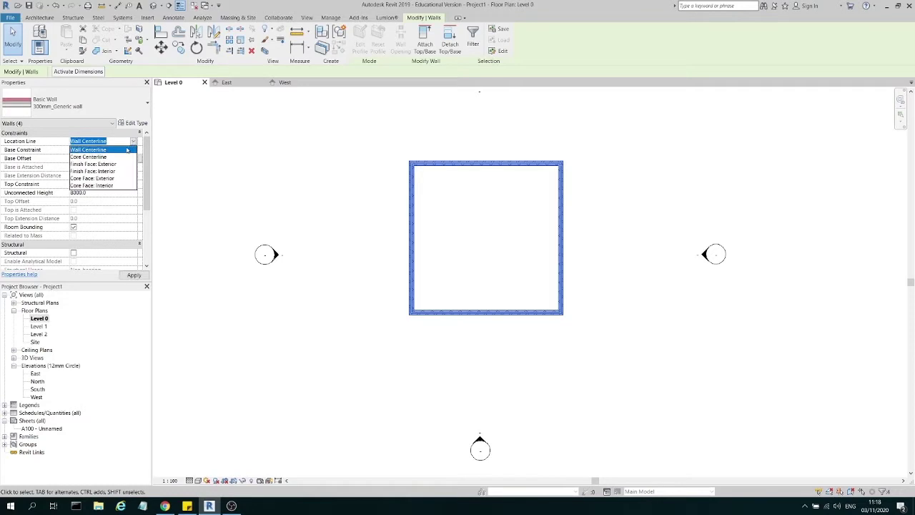
pyautogui.click(466, 146)
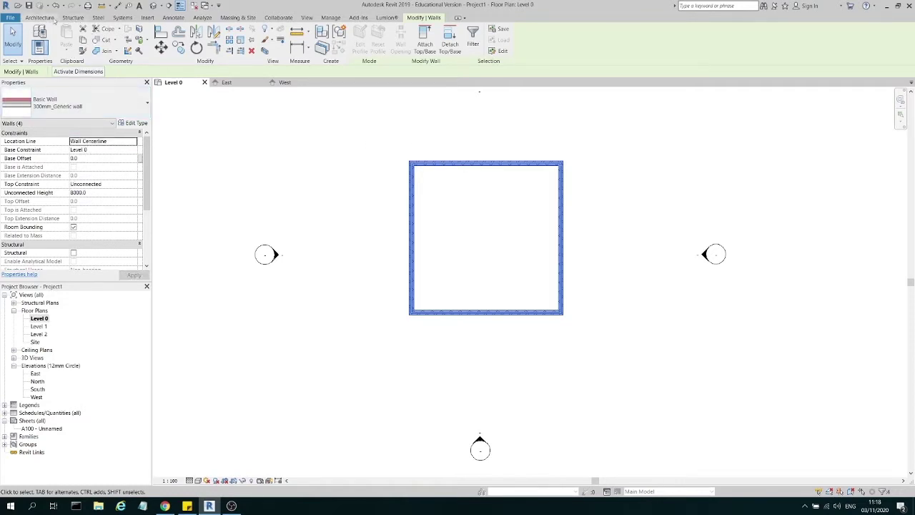
# - Start a new wall of the 300mm_Generic wall type and preview a horizontal segment drawn from its Wall Centerline
pyautogui.click(53, 19)
pyautogui.click(41, 39)
pyautogui.scroll(3, 335, 163)
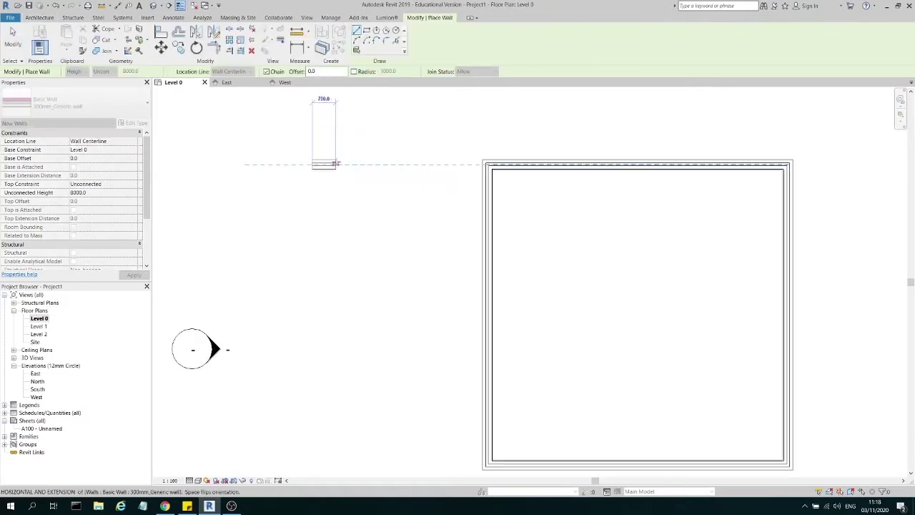
pyautogui.scroll(5, 335, 164)
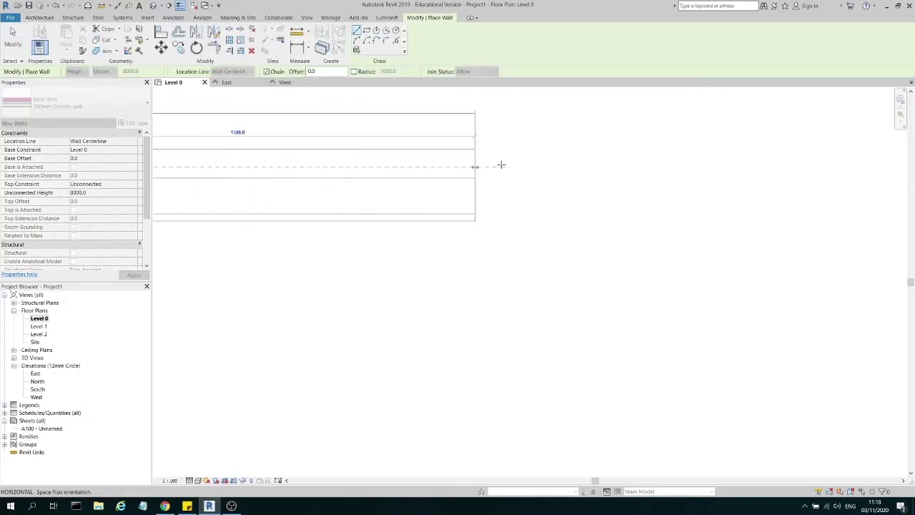
pyautogui.scroll(-2, 501, 165)
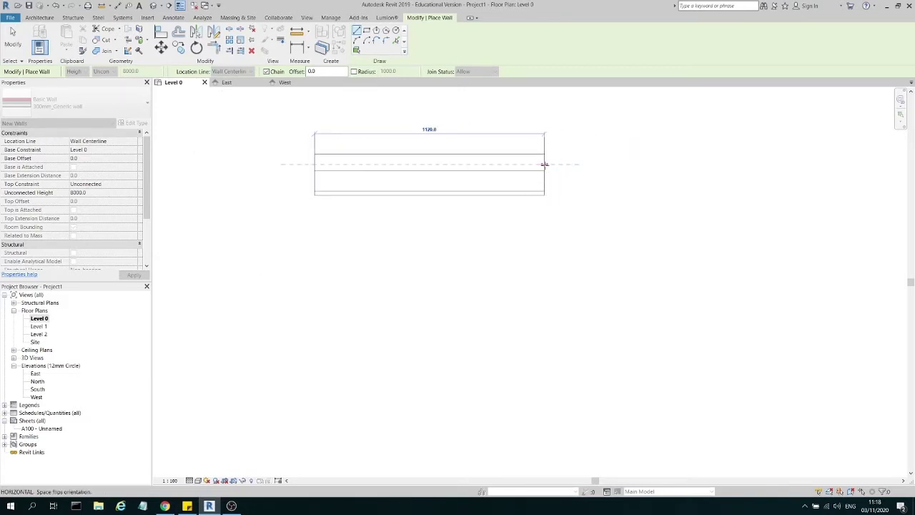
pyautogui.press('Escape')
# - Set the new wall's Location Line to Finish Face: Exterior, preview a horizontal segment, and leave the wall command
pyautogui.click(125, 143)
pyautogui.click(133, 142)
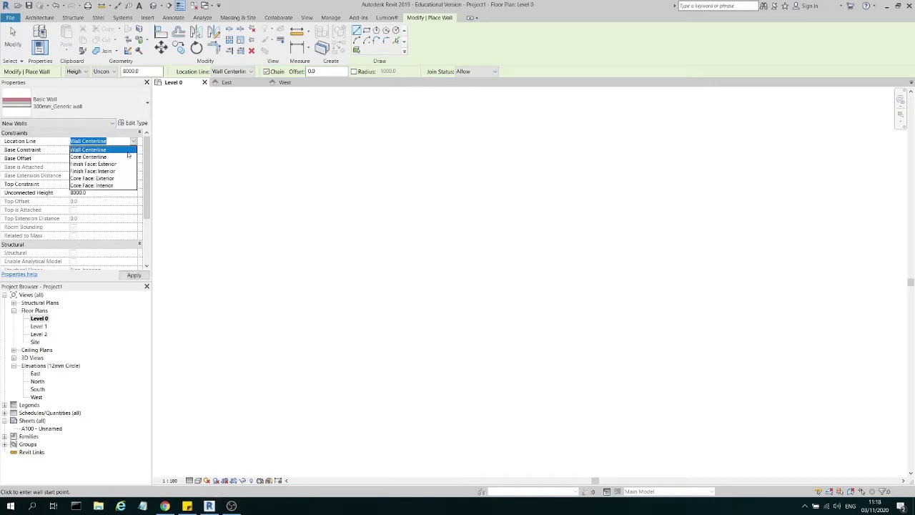
pyautogui.click(122, 163)
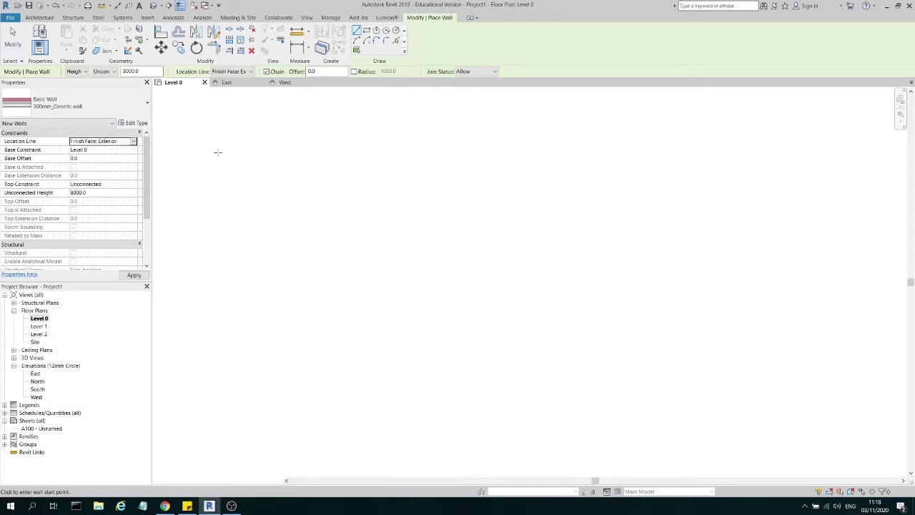
pyautogui.click(222, 151)
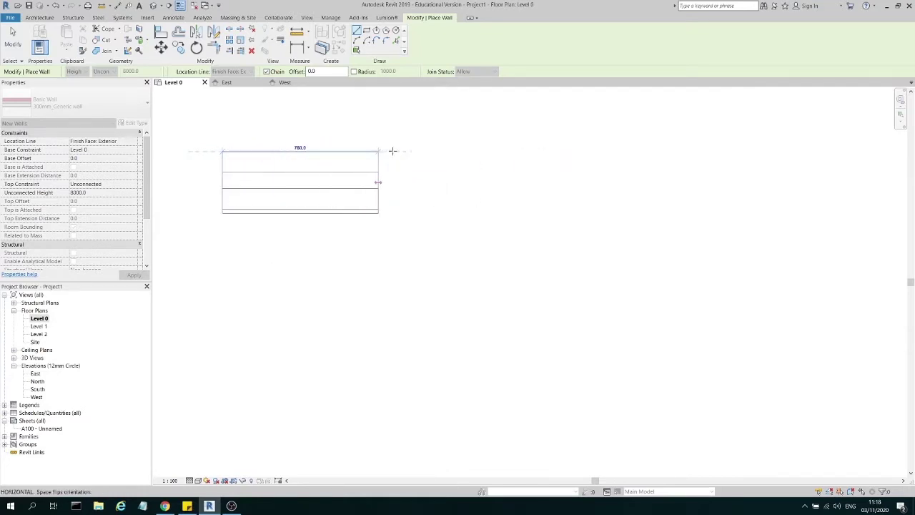
pyautogui.press('Escape')
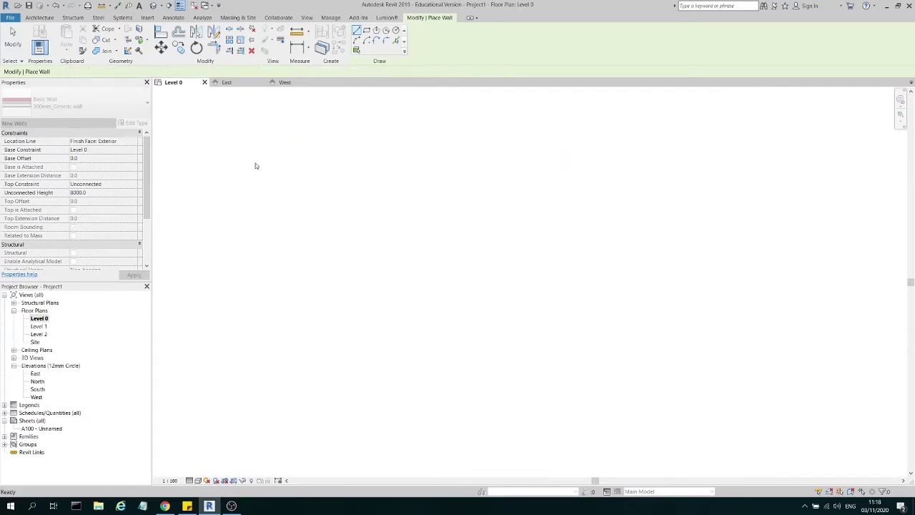
pyautogui.press('Escape')
pyautogui.click(132, 143)
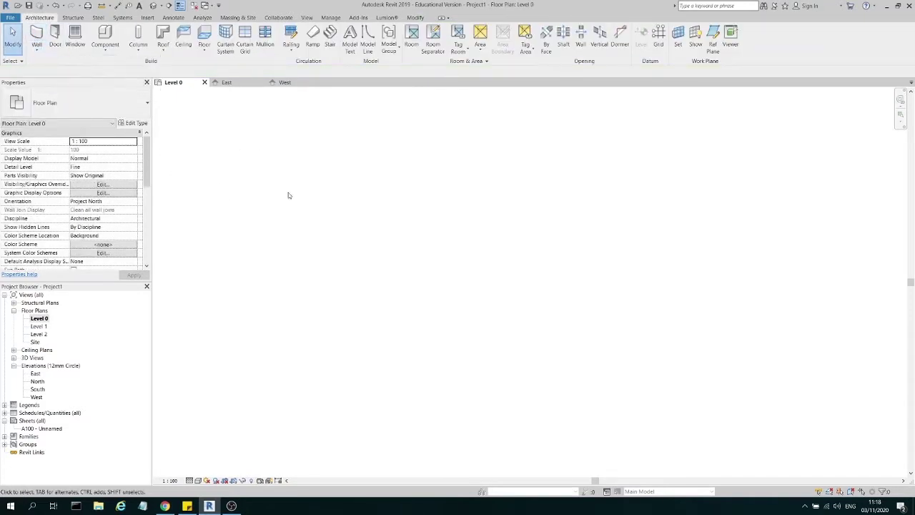
# - Select all four walls in the Level 0 plan and open the East elevation with them selected
pyautogui.scroll(-5, 365, 180)
pyautogui.moveTo(554, 328); pyautogui.dragTo(436, 175)
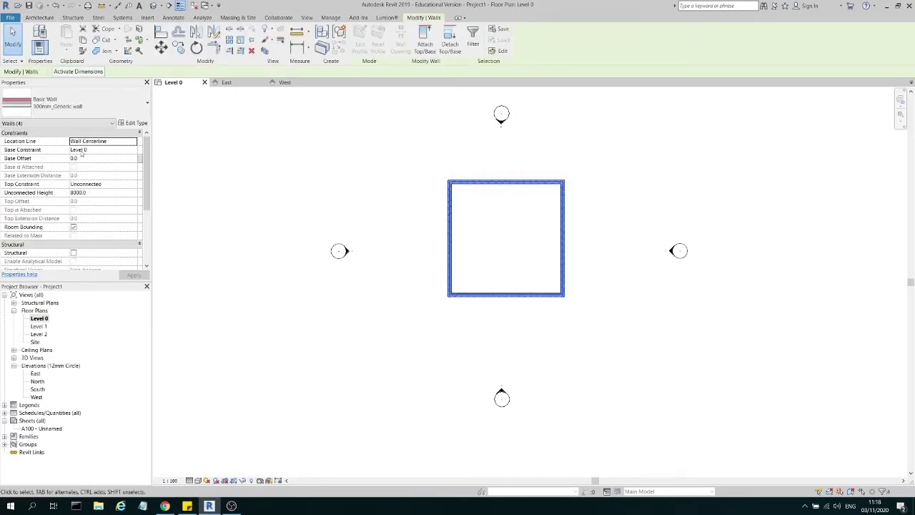
pyautogui.doubleClick(35, 374)
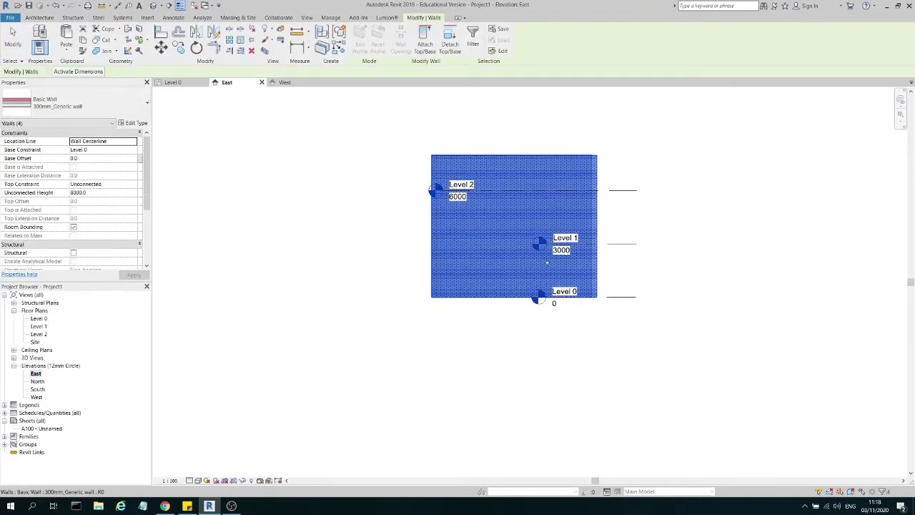
# - Move the Level 0, Level 1 and Level 2 datums sideways in the East elevation so their heads sit beside the building
pyautogui.moveTo(639, 282); pyautogui.dragTo(631, 227)
pyautogui.press('m')
pyautogui.press('v')
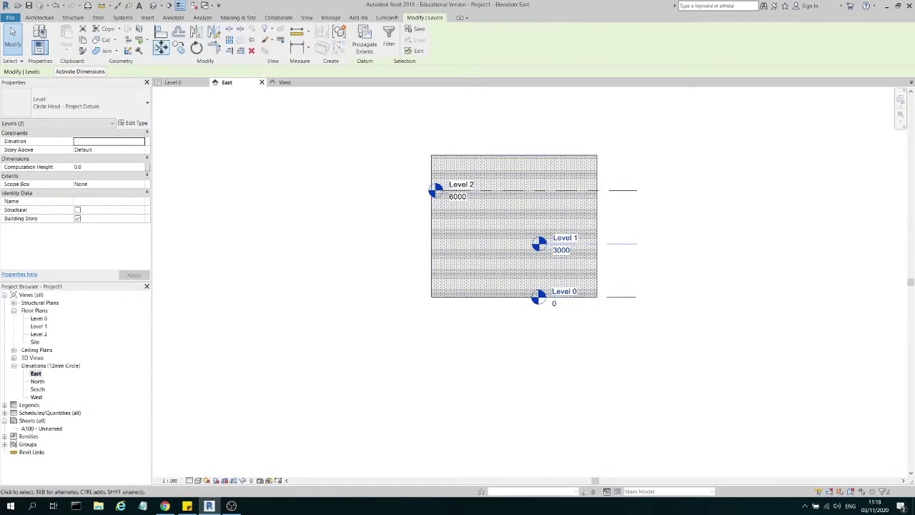
pyautogui.click(637, 239)
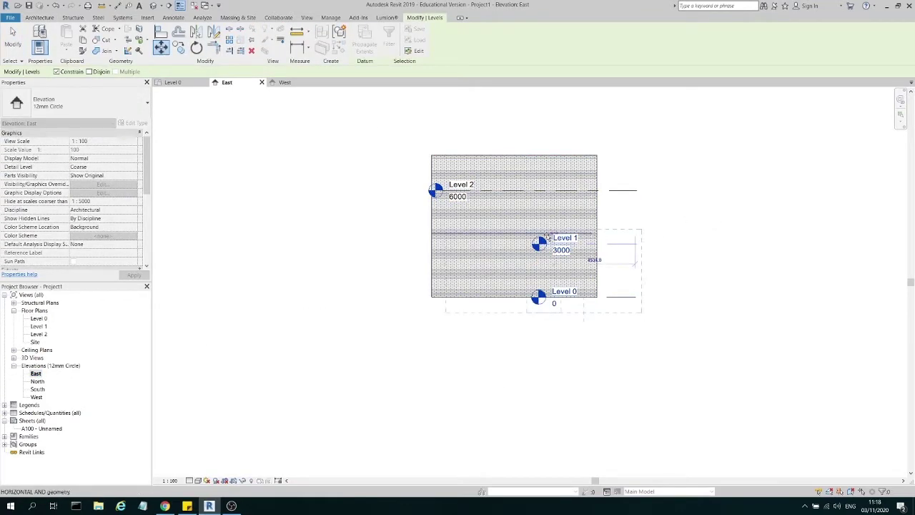
pyautogui.click(468, 241)
pyautogui.click(588, 190)
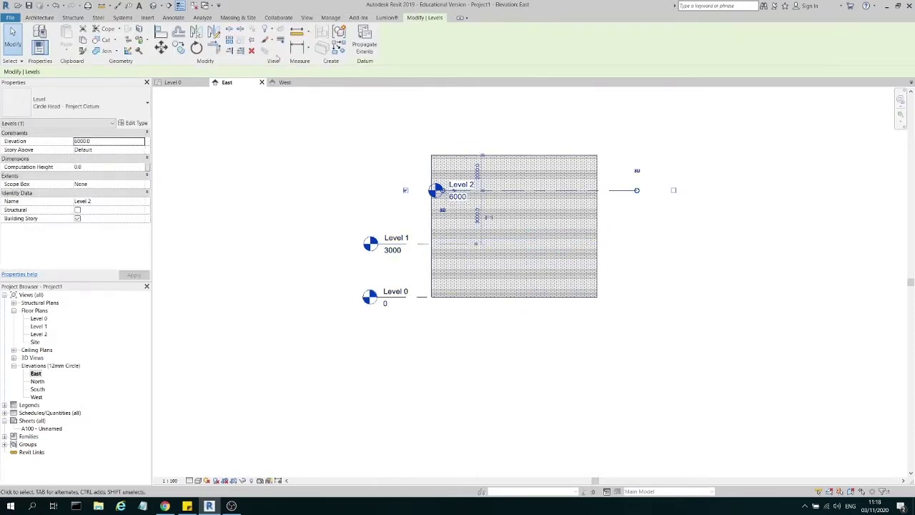
pyautogui.press('m')
pyautogui.press('v')
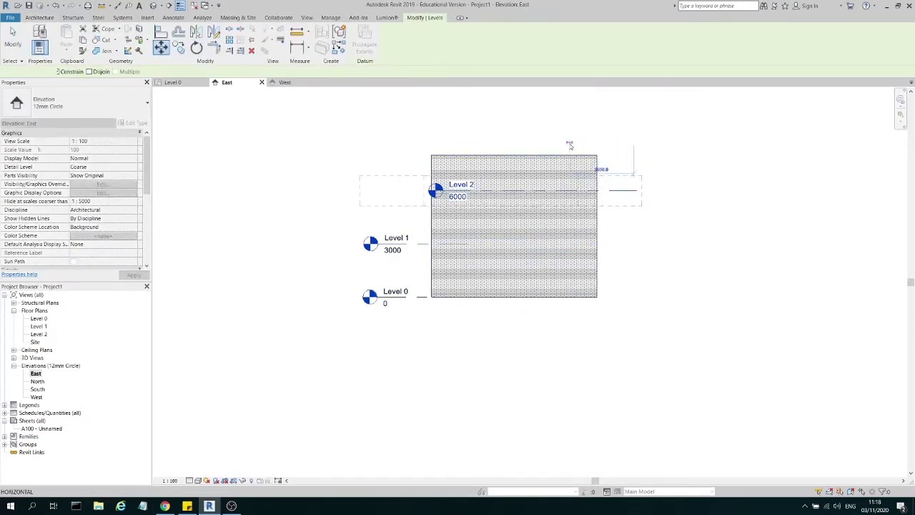
pyautogui.click(570, 145)
pyautogui.click(326, 259)
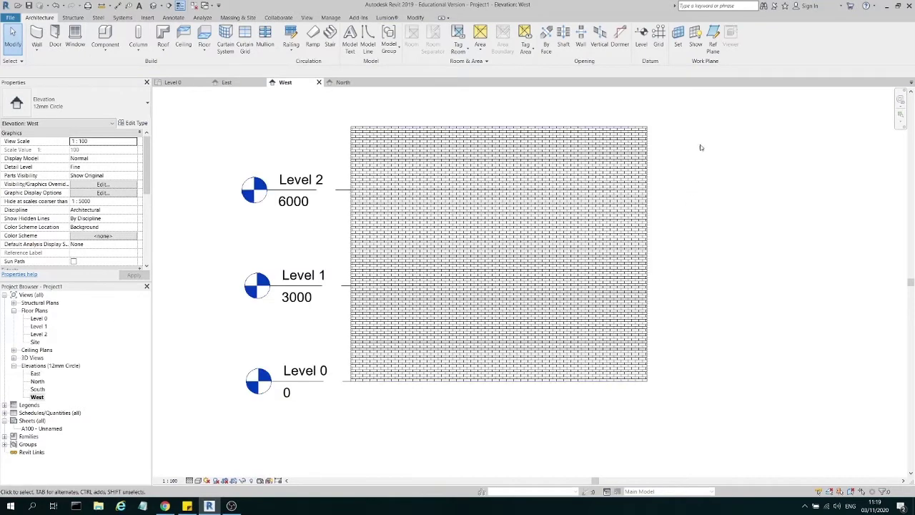
# - Select the four walls in the Level 0 plan and view the selection in the East and North elevations
pyautogui.doubleClick(39, 318)
pyautogui.moveTo(579, 320); pyautogui.dragTo(437, 156)
pyautogui.doubleClick(35, 373)
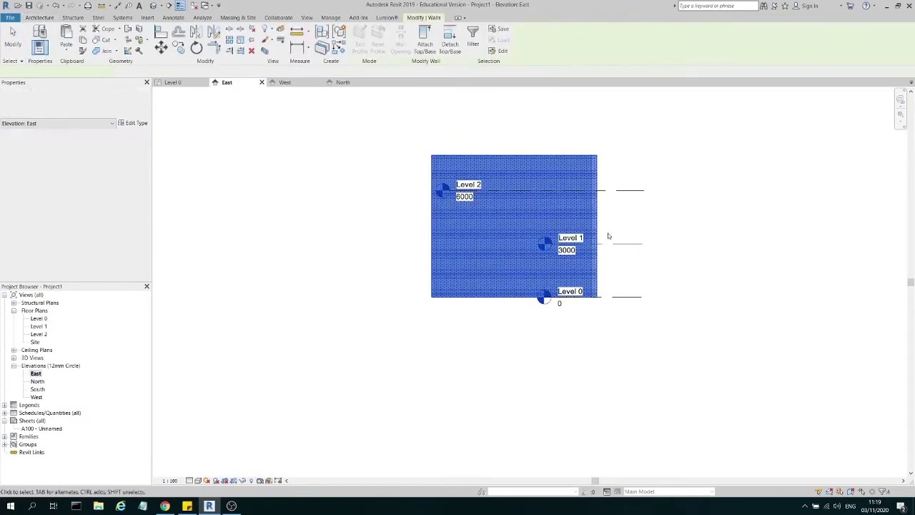
pyautogui.doubleClick(36, 381)
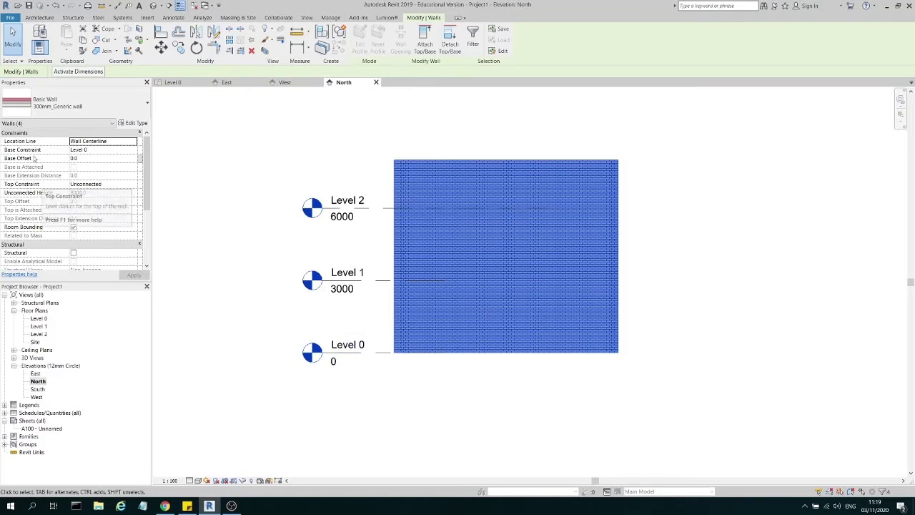
# - Try a base offset of 300 mm on the four walls and an elevation of 300 mm for Level 0
pyautogui.click(86, 158)
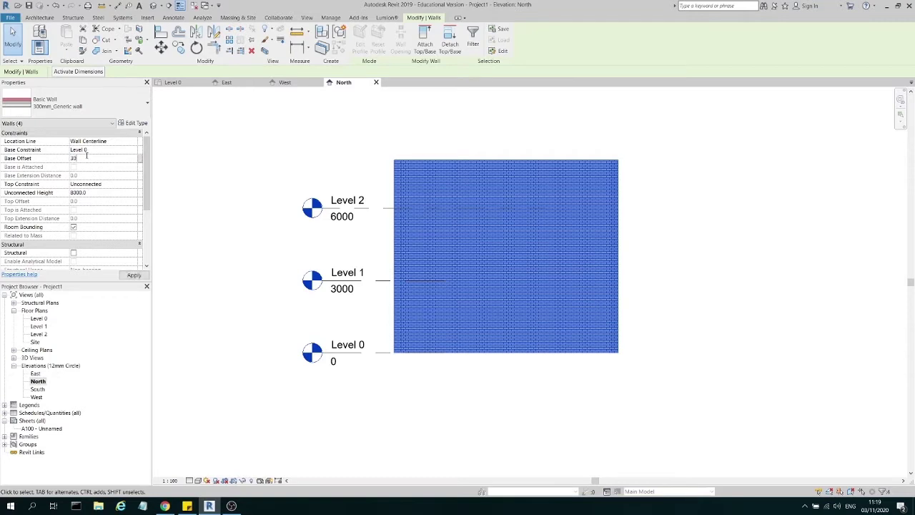
pyautogui.click(134, 276)
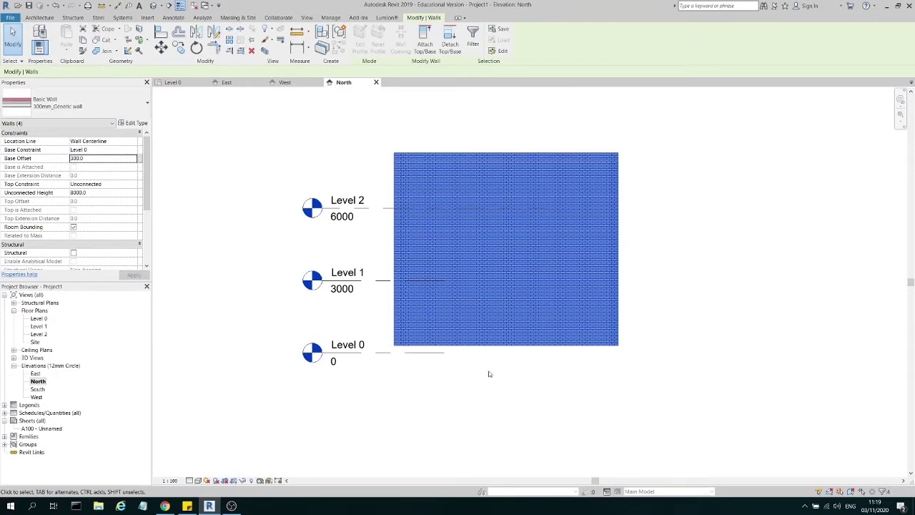
pyautogui.click(386, 357)
pyautogui.click(333, 361)
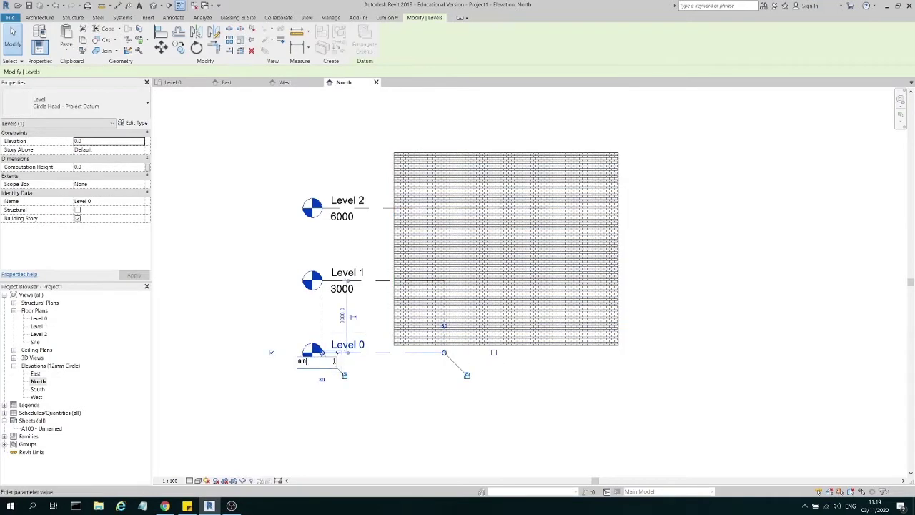
pyautogui.write('300')
pyautogui.press('Return')
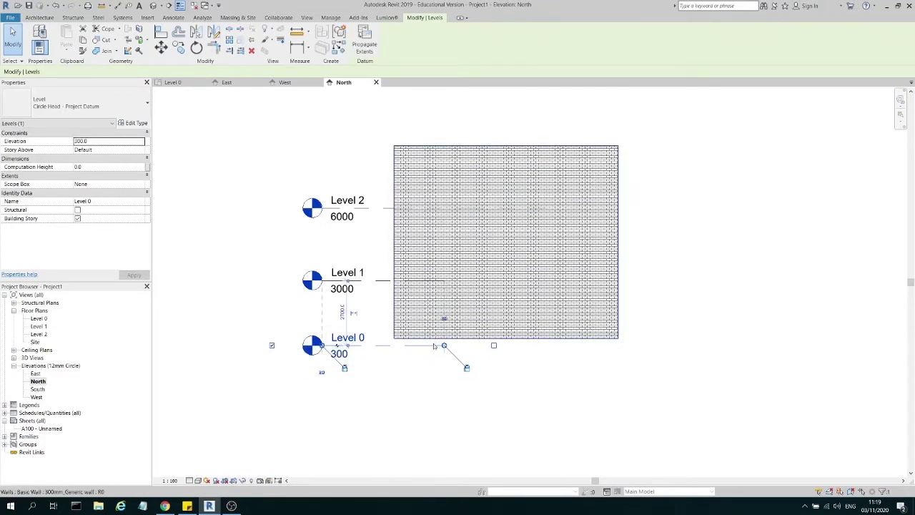
pyautogui.click(435, 384)
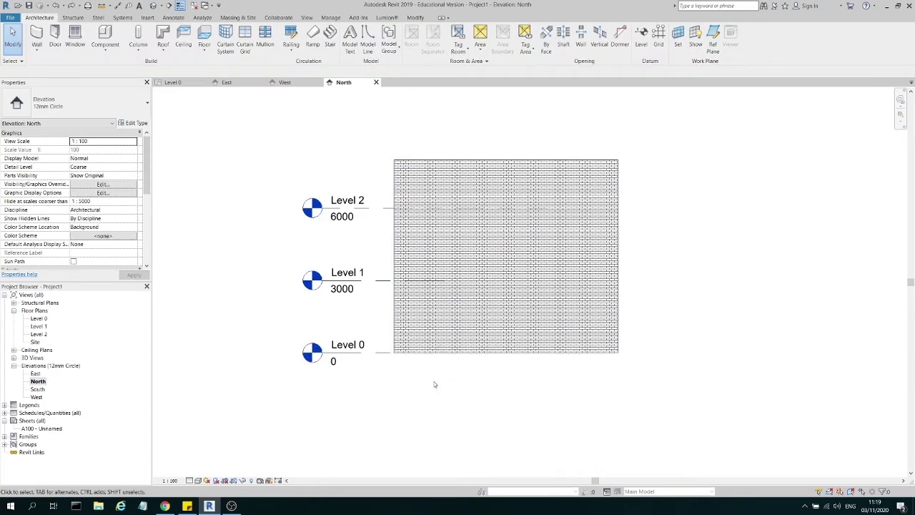
# - Select the chain of four walls in the North elevation and set their Top Constraint to Up to level: Level 2
pyautogui.press('Tab')
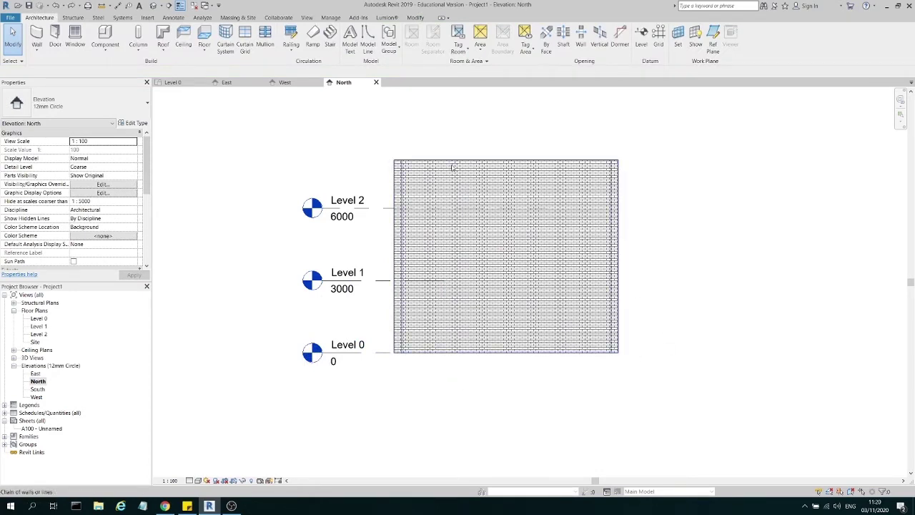
pyautogui.click(452, 167)
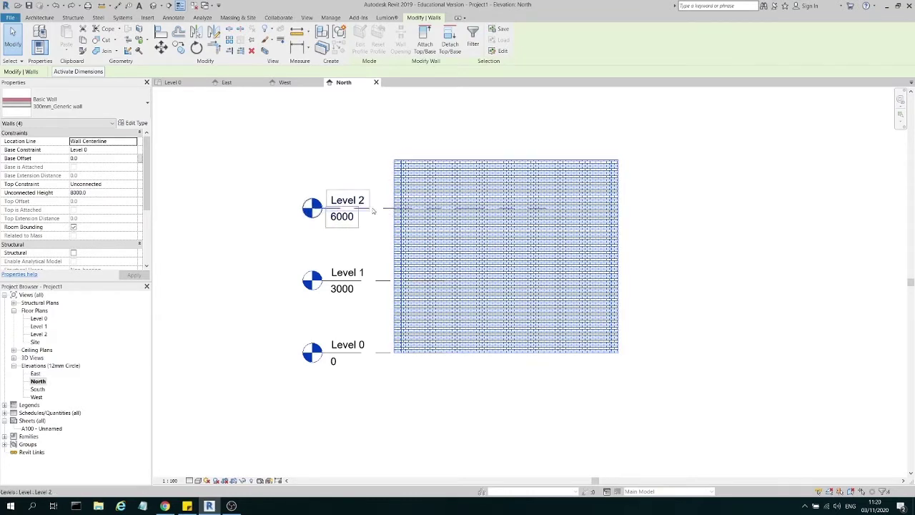
pyautogui.click(132, 185)
pyautogui.click(133, 185)
pyautogui.click(120, 215)
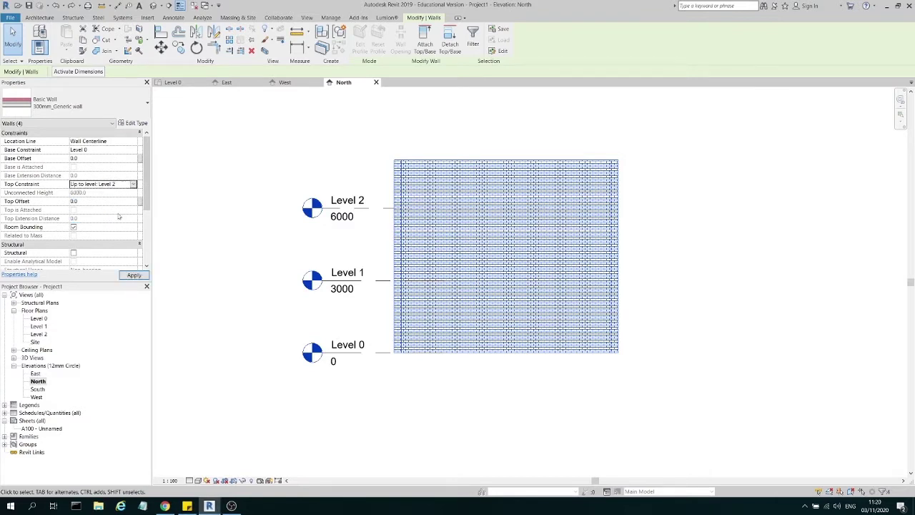
pyautogui.click(133, 275)
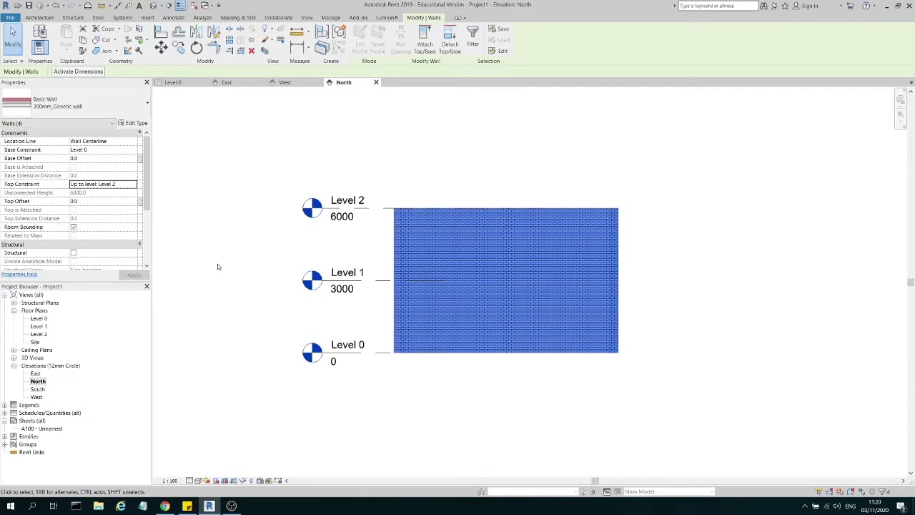
pyautogui.click(218, 266)
# - Move Level 2 up to an elevation of about 7100 mm to test the wall constraint, and undo the move
pyautogui.click(312, 209)
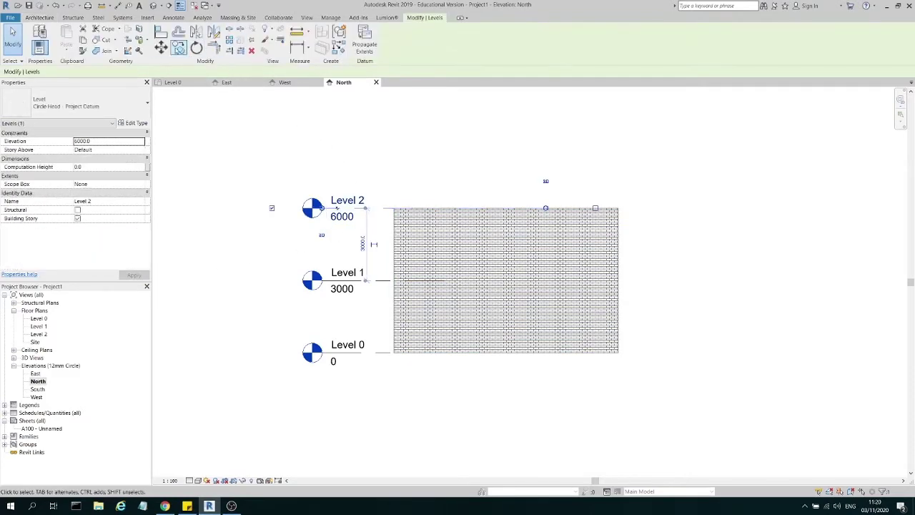
pyautogui.moveTo(296, 139); pyautogui.dragTo(496, 129)
pyautogui.click(496, 129)
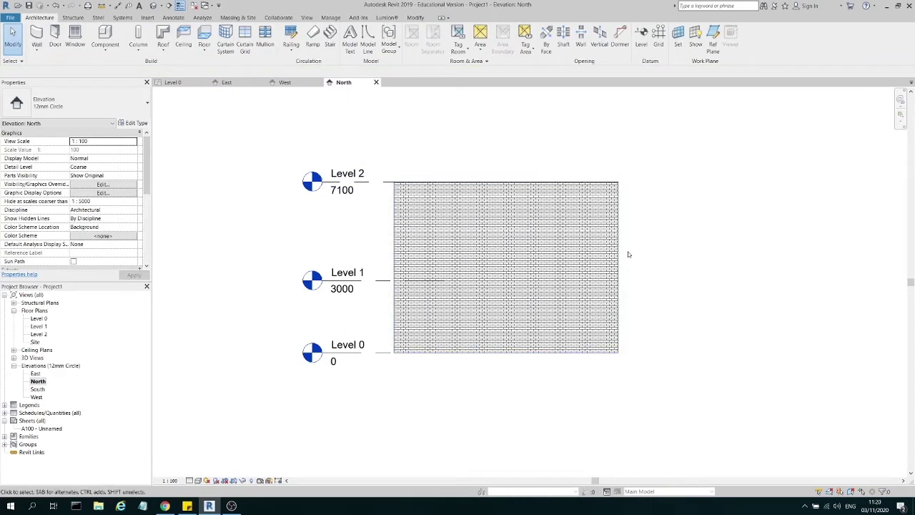
pyautogui.hotkey('ctrl', 'z')
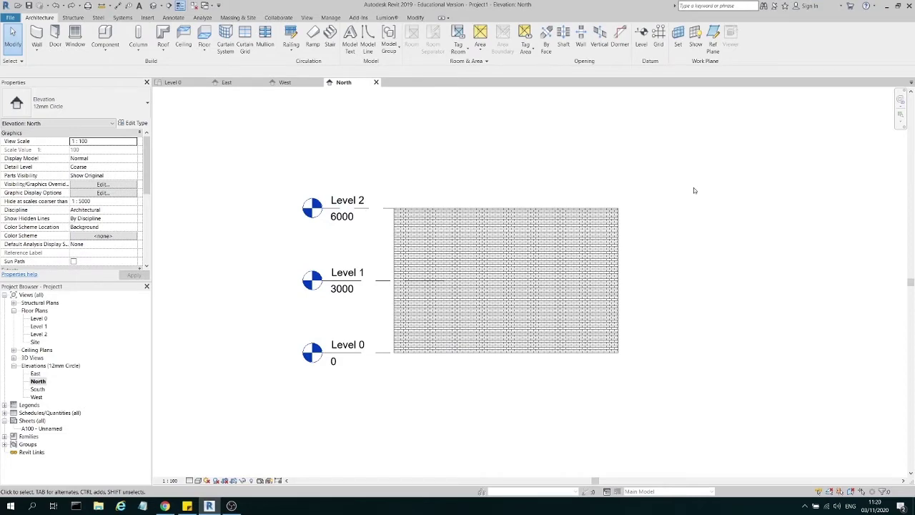
# - Examine the constrained walls in the East, South and West elevations and their corners in the Level 0 floor plan
pyautogui.doubleClick(36, 373)
pyautogui.doubleClick(38, 389)
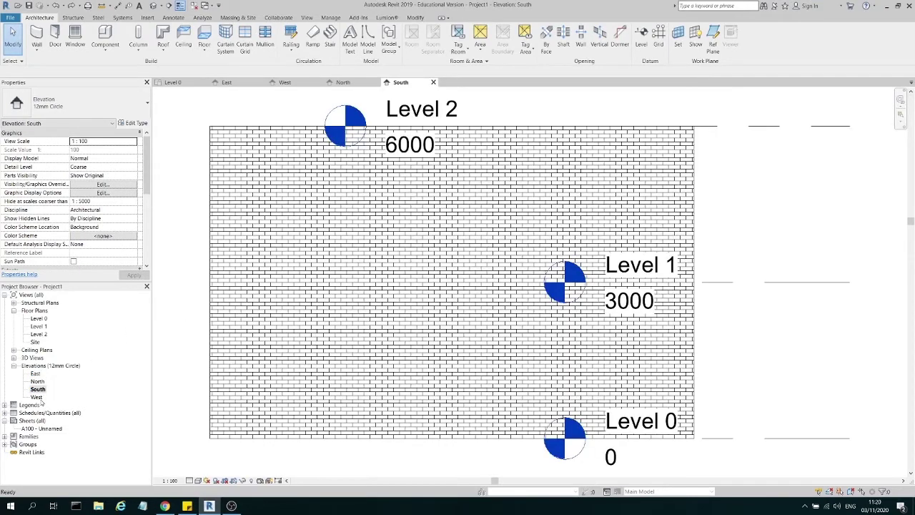
pyautogui.doubleClick(35, 397)
pyautogui.doubleClick(39, 318)
pyautogui.scroll(5, 531, 191)
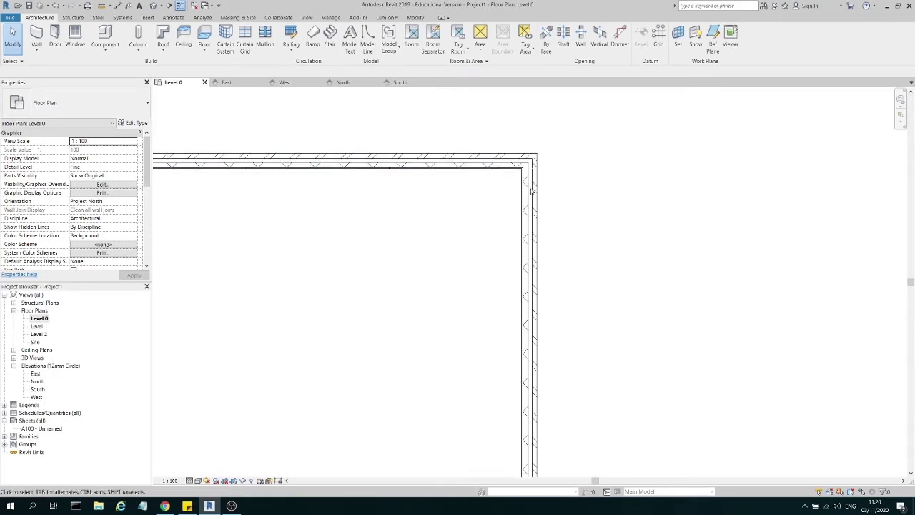
pyautogui.scroll(-4, 532, 190)
pyautogui.scroll(5, 291, 158)
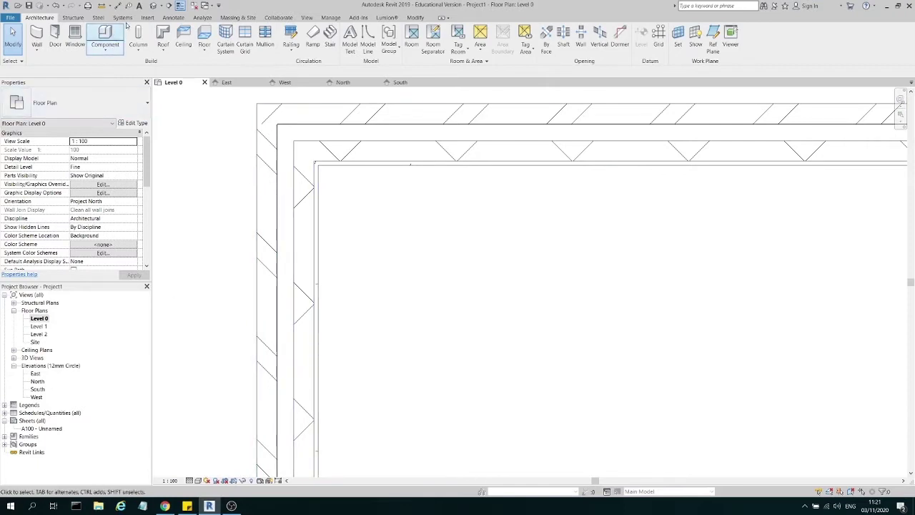
# - Open the default 3D view and stretch the extents of Level 0 so they surround the building
pyautogui.click(152, 6)
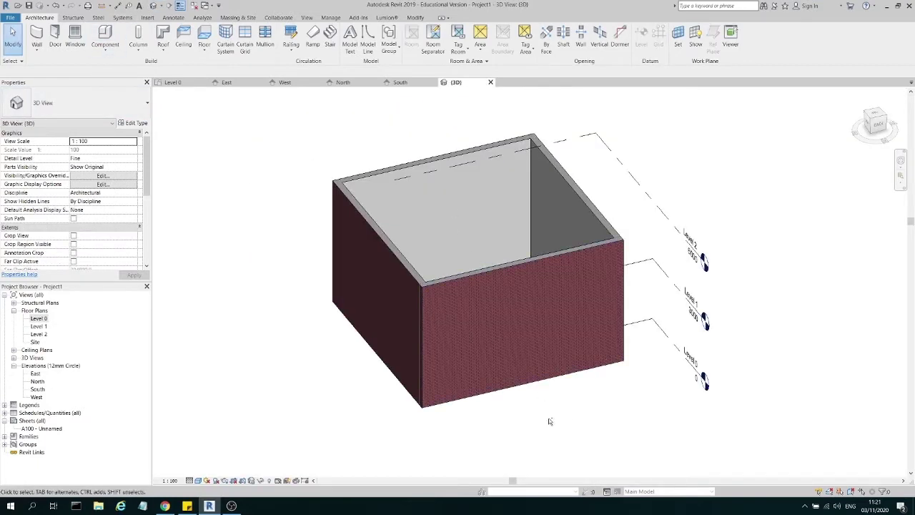
pyautogui.keyDown('shift'); pyautogui.moveTo(561, 417); pyautogui.dragTo(706, 382, button='middle'); pyautogui.keyUp('shift')
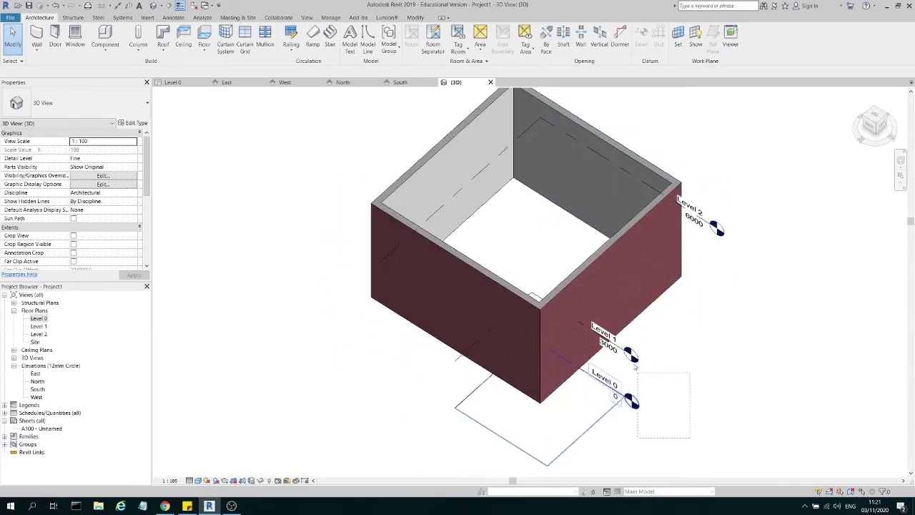
pyautogui.click(629, 400)
pyautogui.click(208, 136)
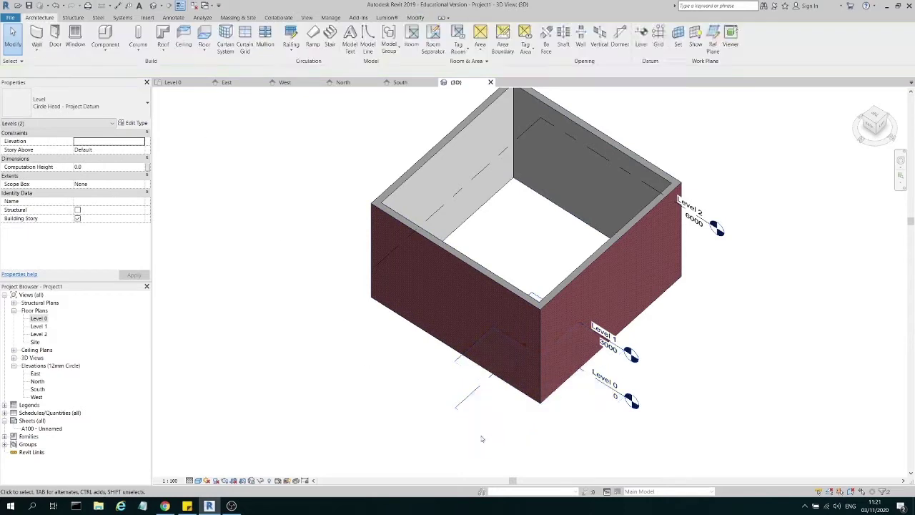
pyautogui.click(565, 429)
pyautogui.scroll(-2, 578, 383)
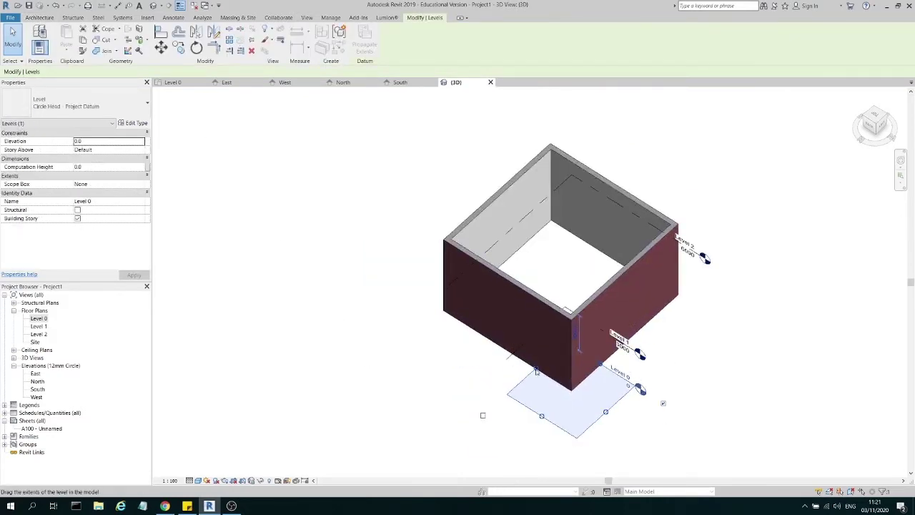
pyautogui.moveTo(522, 381); pyautogui.dragTo(398, 281)
pyautogui.moveTo(531, 321); pyautogui.dragTo(662, 204)
pyautogui.click(796, 346)
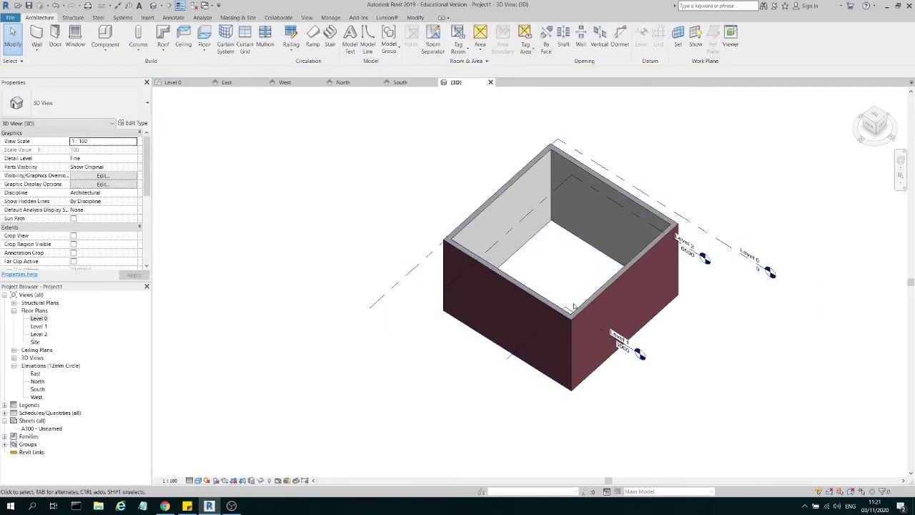
# - Stretch the extents of Level 1 and Level 2 in the 3D view so both surround the building
pyautogui.click(512, 361)
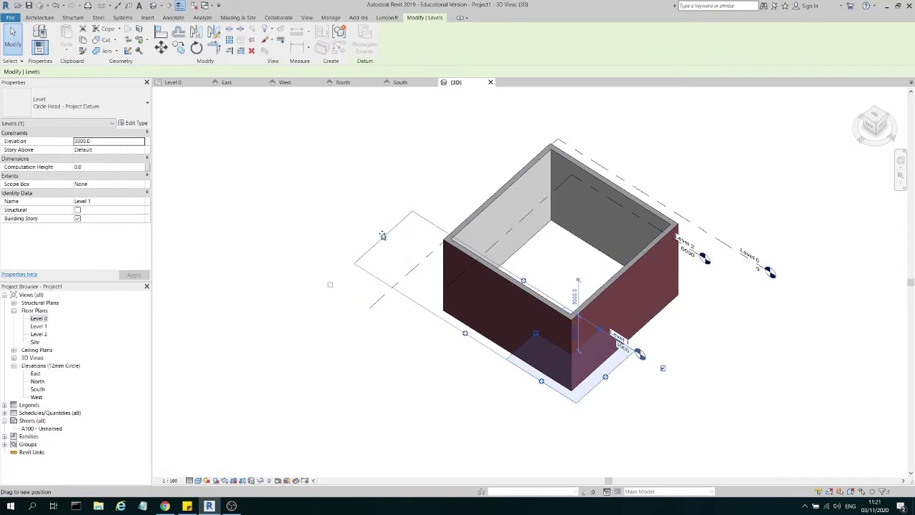
pyautogui.moveTo(414, 258); pyautogui.dragTo(400, 247)
pyautogui.moveTo(542, 288); pyautogui.dragTo(663, 167)
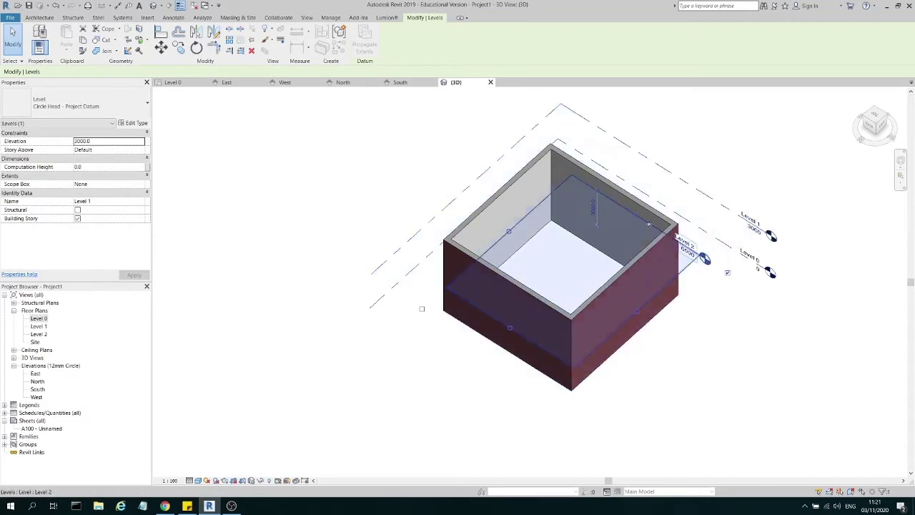
pyautogui.click(680, 241)
pyautogui.moveTo(680, 242); pyautogui.dragTo(705, 153)
pyautogui.moveTo(509, 231); pyautogui.dragTo(461, 148)
pyautogui.click(503, 380)
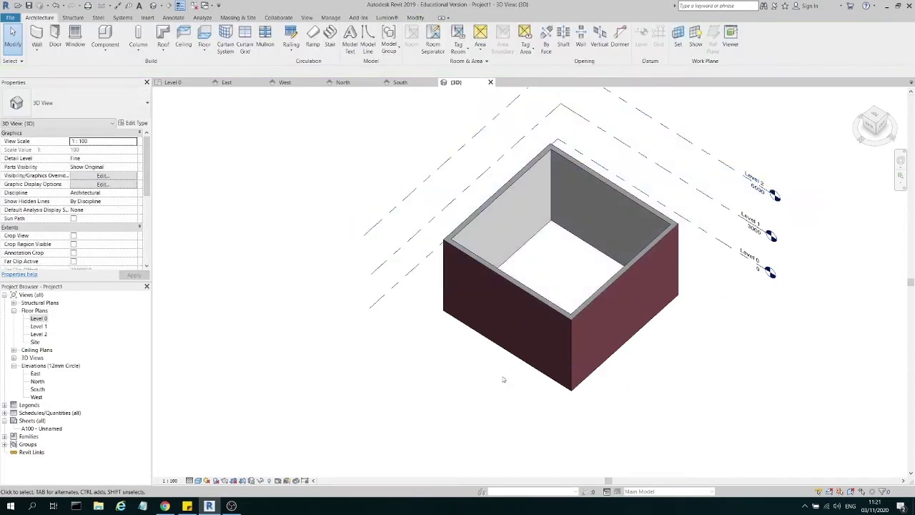
pyautogui.keyDown('shift'); pyautogui.moveTo(398, 388); pyautogui.dragTo(389, 326, button='middle'); pyautogui.keyUp('shift')
# - Open the Level 0 floor plan and set the Aligned Dimension command to reference Wall faces
pyautogui.doubleClick(42, 319)
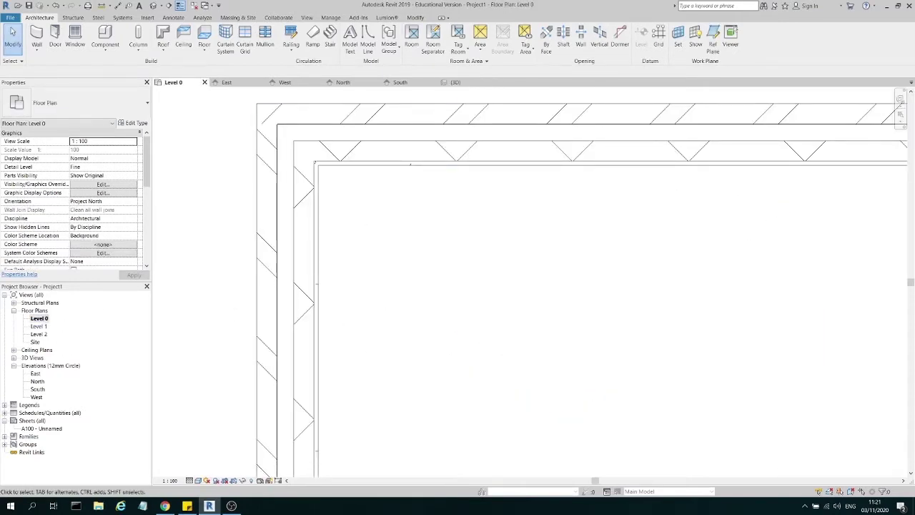
pyautogui.scroll(-6, 636, 237)
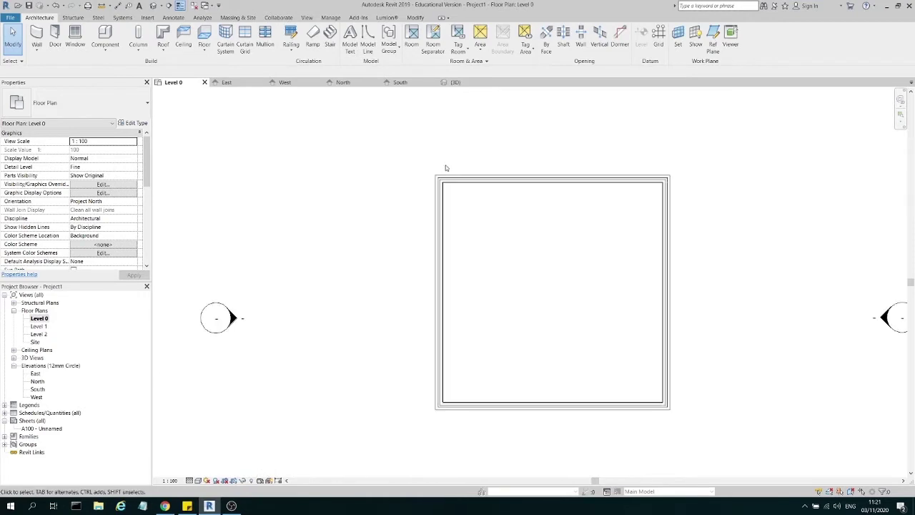
pyautogui.click(671, 326)
pyautogui.click(547, 284)
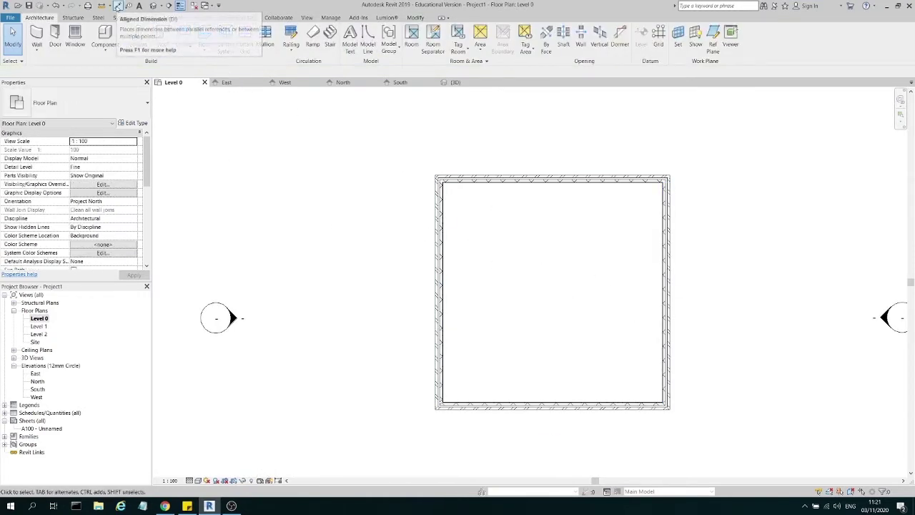
pyautogui.click(118, 6)
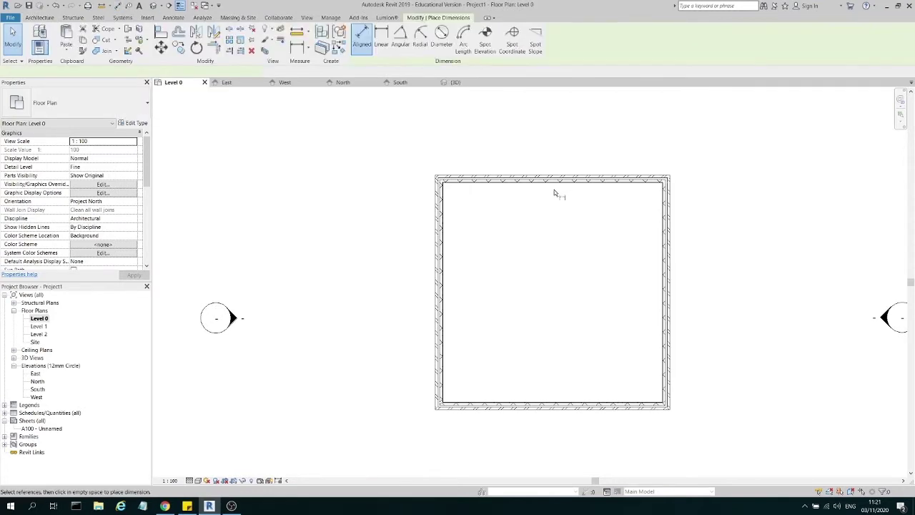
pyautogui.scroll(2, 554, 189)
pyautogui.scroll(4, 376, 180)
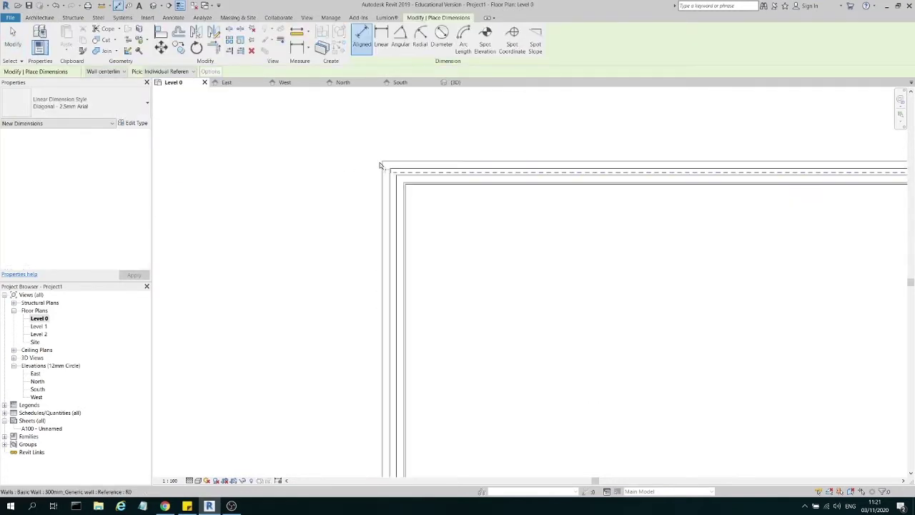
pyautogui.scroll(-4, 336, 200)
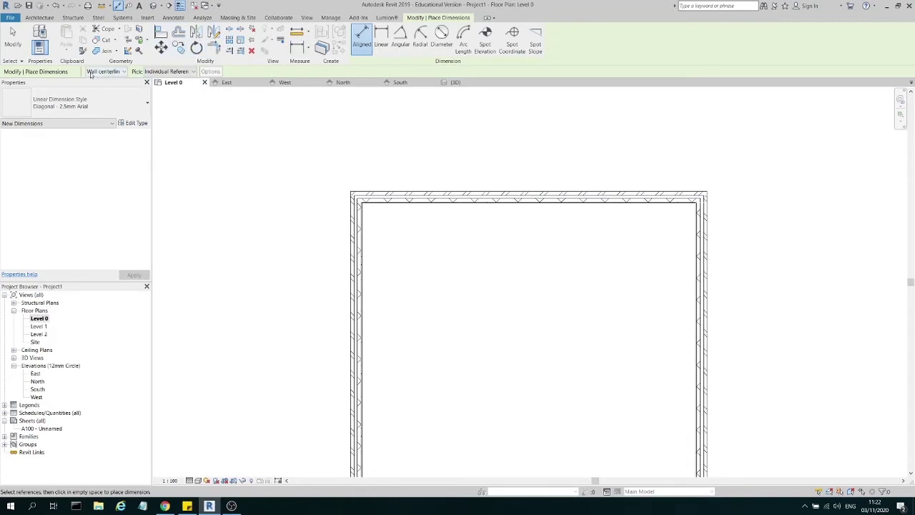
pyautogui.click(119, 73)
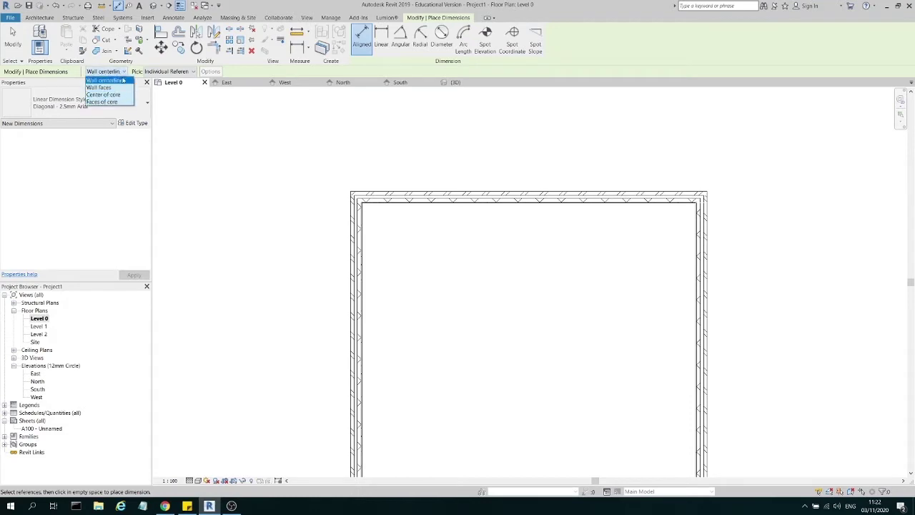
pyautogui.click(123, 90)
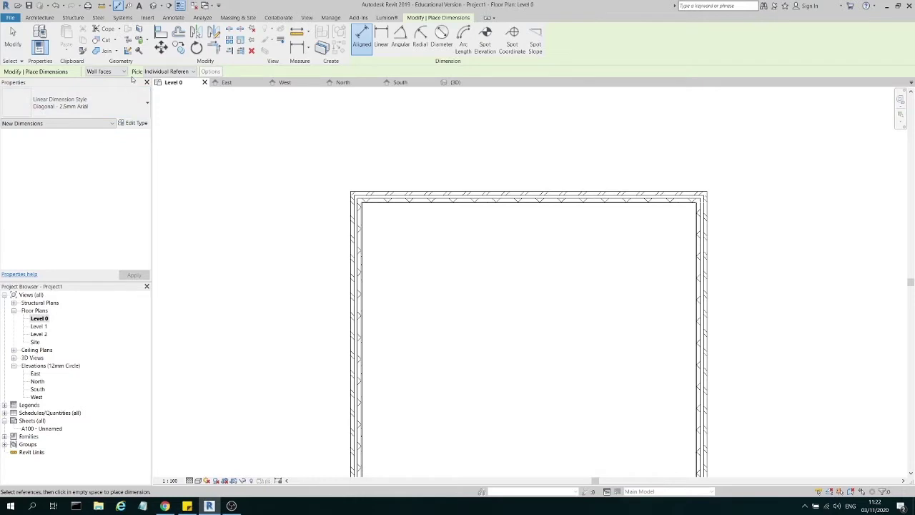
# - Dimension the building's overall width between the outer faces of the west and east walls
pyautogui.scroll(2, 339, 265)
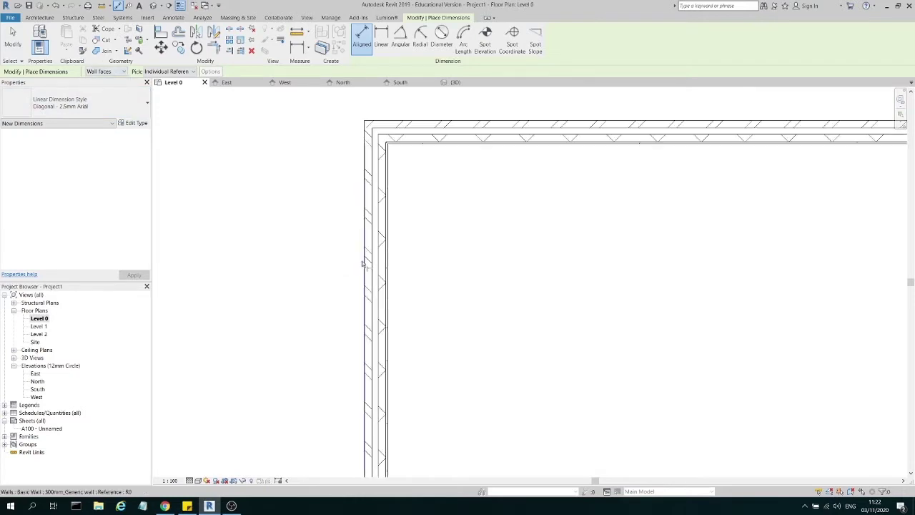
pyautogui.scroll(-2, 231, 261)
pyautogui.scroll(3, 672, 279)
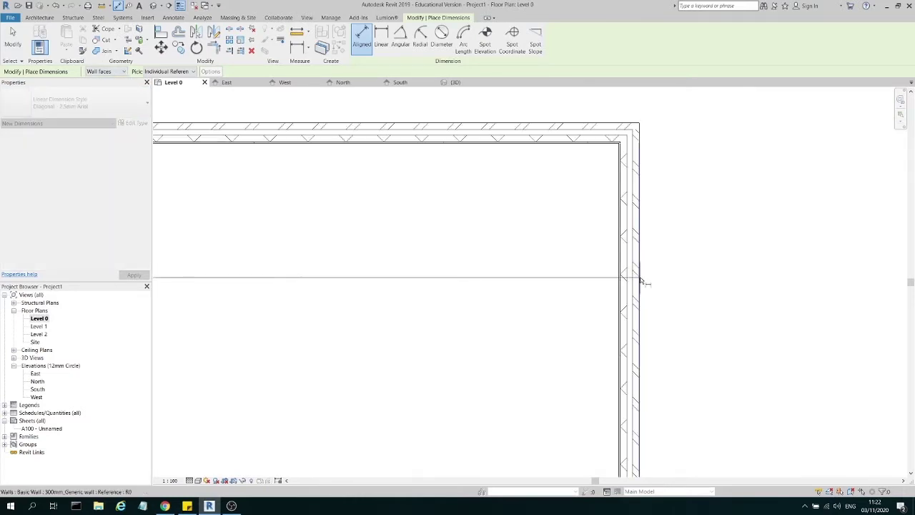
pyautogui.click(638, 276)
pyautogui.click(686, 292)
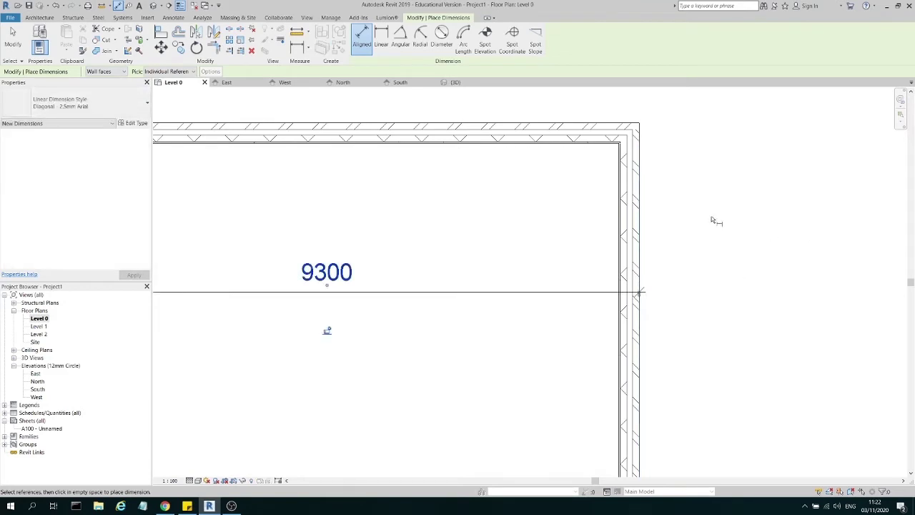
# - Dimension the building's overall depth between the outer faces of the north and south walls, placing the dimension east of the building
pyautogui.scroll(-3, 708, 214)
pyautogui.scroll(2, 624, 153)
pyautogui.click(629, 166)
pyautogui.scroll(-2, 626, 150)
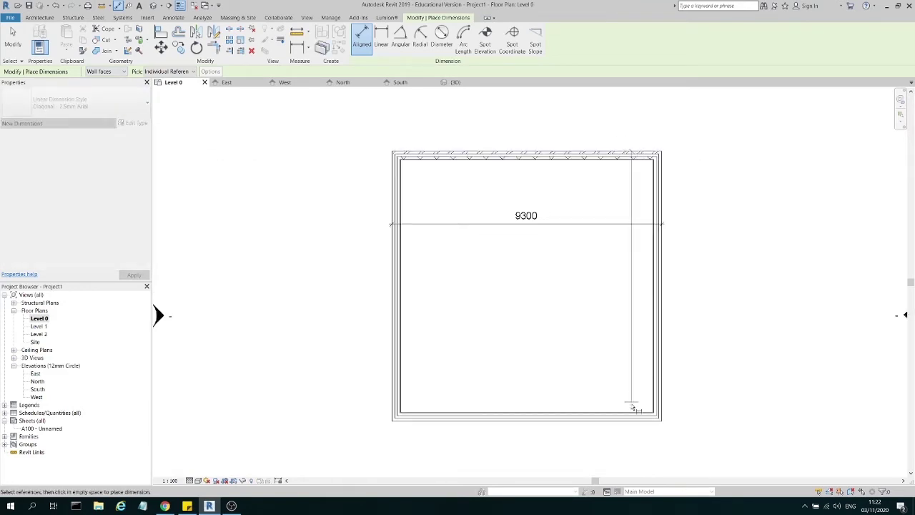
pyautogui.scroll(2, 636, 408)
pyautogui.click(596, 416)
pyautogui.scroll(-2, 598, 415)
pyautogui.click(706, 387)
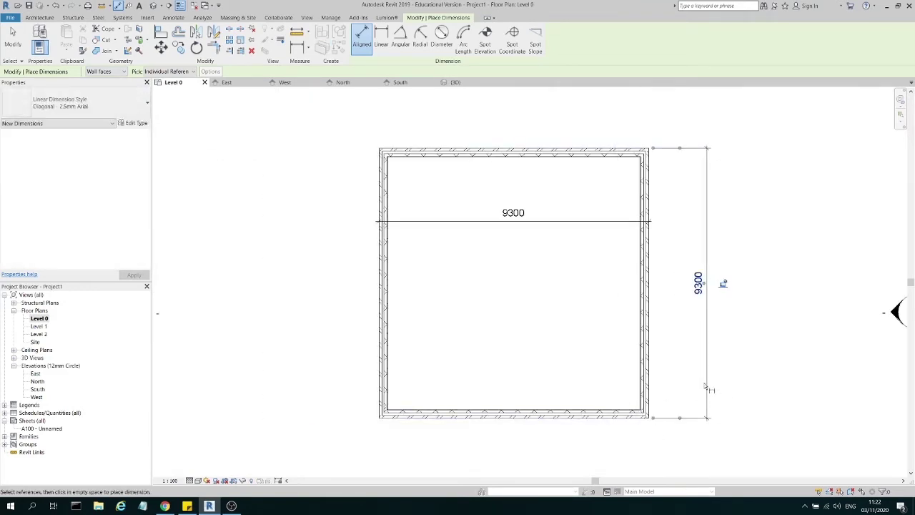
pyautogui.press('Escape')
pyautogui.press('Escape')
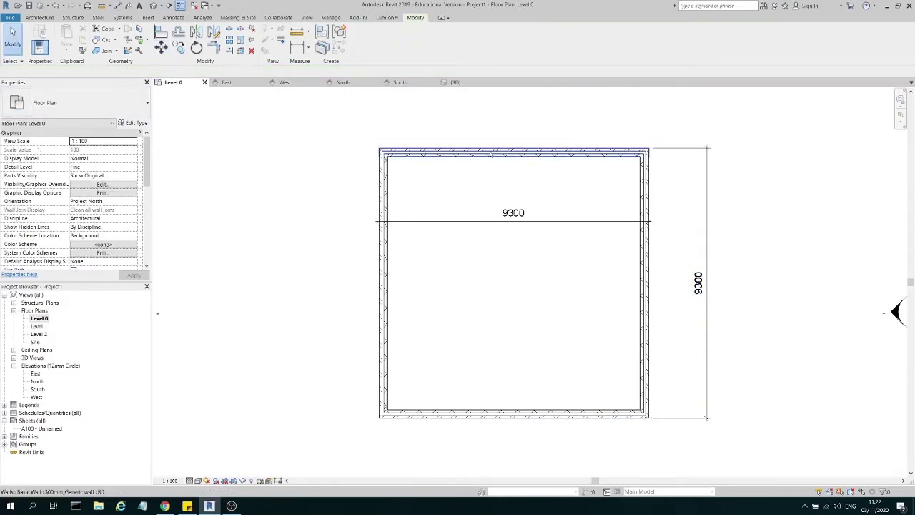
# - Move the north wall by setting the overall north-south outer dimension to 9000 mm
pyautogui.click(513, 152)
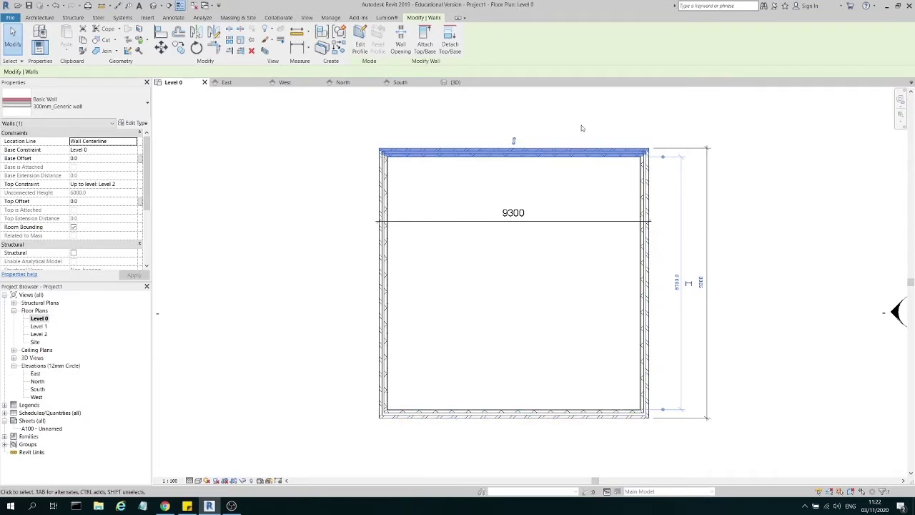
pyautogui.click(689, 283)
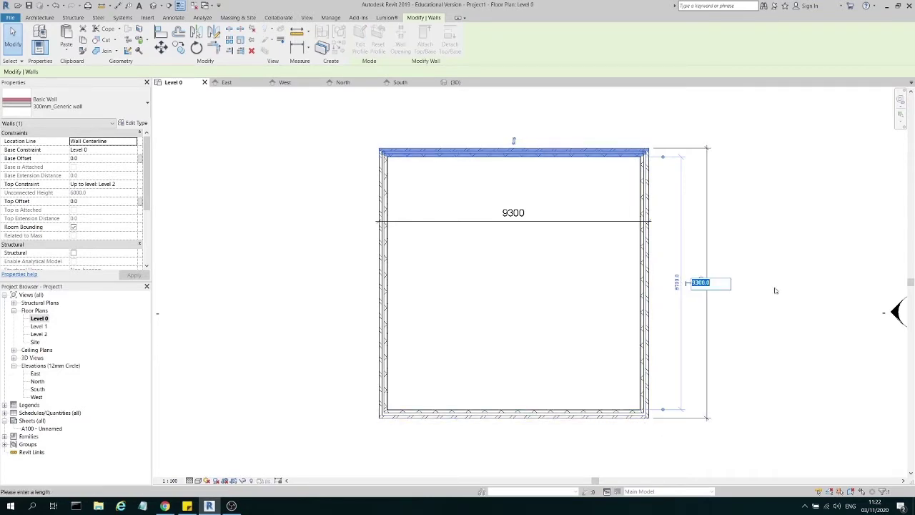
pyautogui.write('9000')
pyautogui.press('Return')
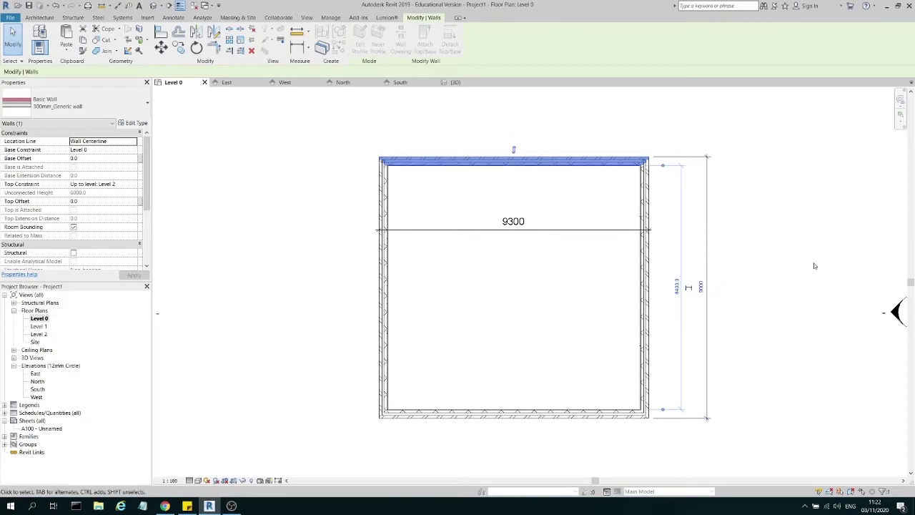
pyautogui.click(811, 265)
# - Move the west wall by setting the overall east-west outer dimension to 9000 mm
pyautogui.click(383, 285)
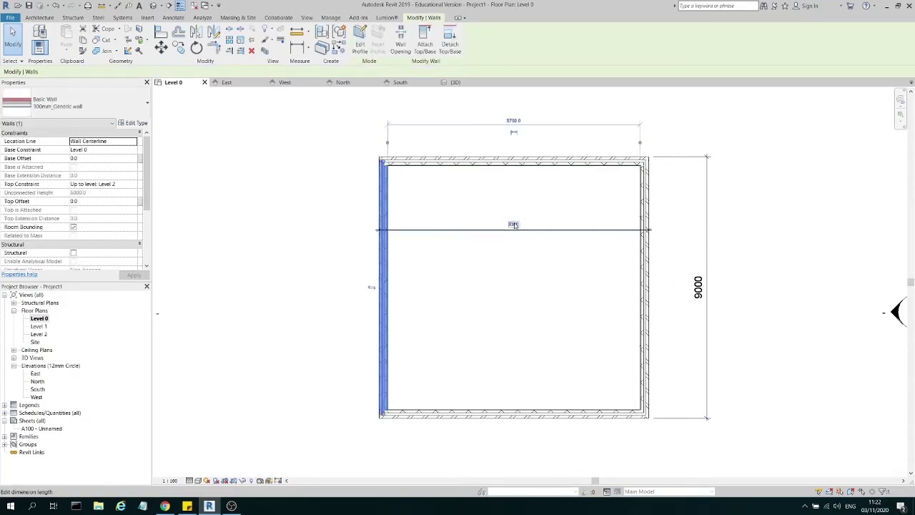
pyautogui.click(514, 225)
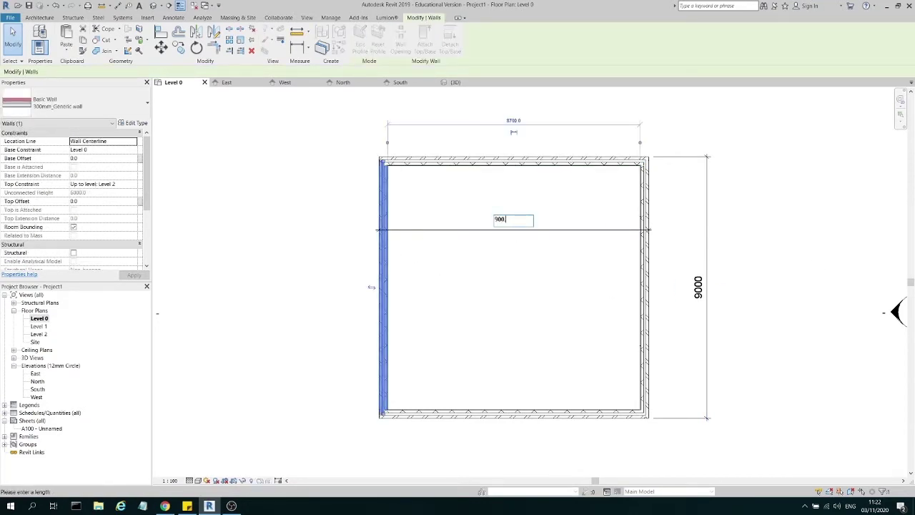
pyautogui.press('Return')
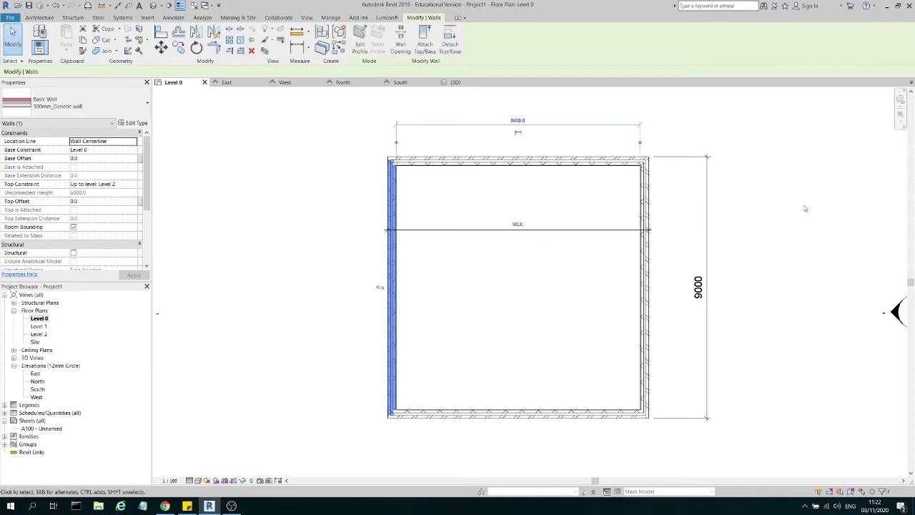
pyautogui.click(537, 206)
# - Move the horizontal width dimension out of the room to just beyond the north wall
pyautogui.press('z')
pyautogui.press('f')
pyautogui.click(564, 220)
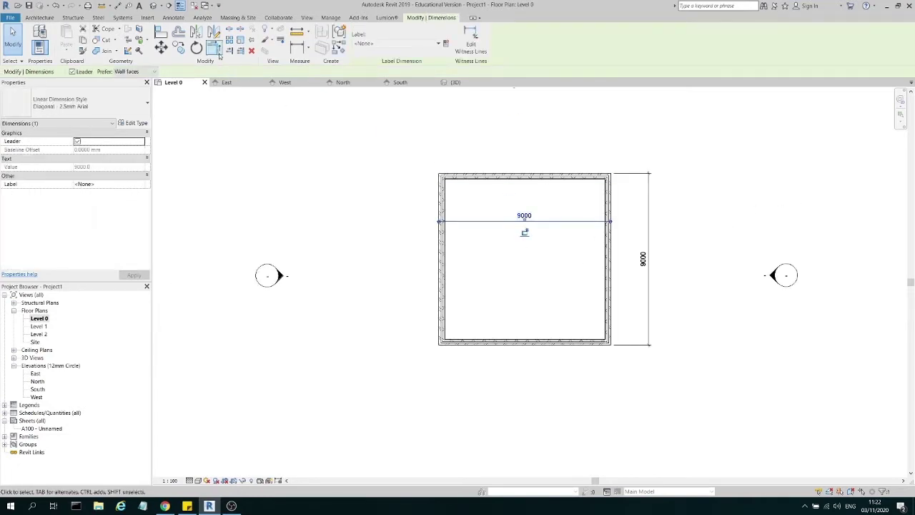
pyautogui.press('m')
pyautogui.press('v')
pyautogui.click(410, 214)
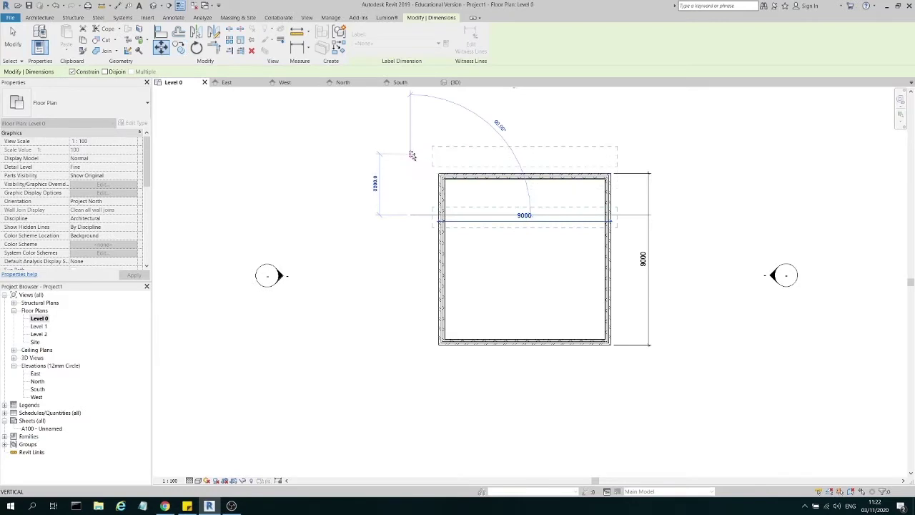
pyautogui.click(410, 163)
pyautogui.click(389, 236)
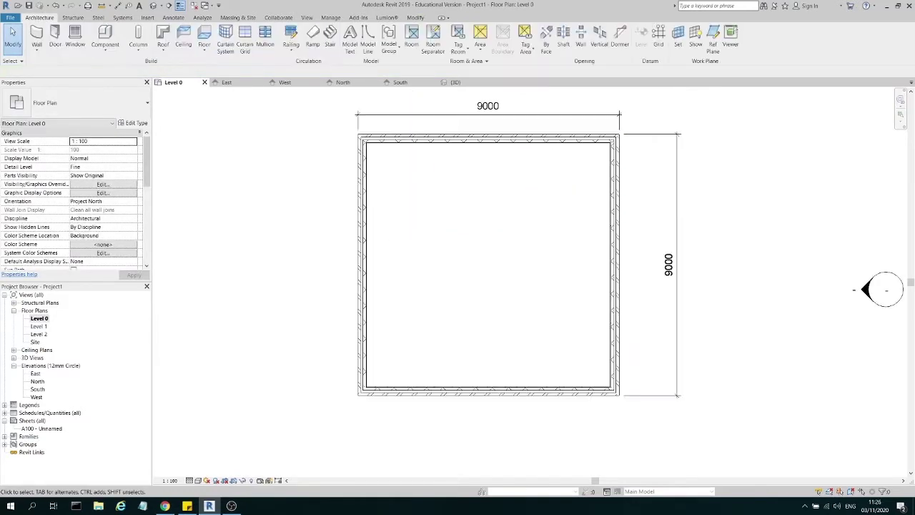
# - Draw a Wall-Int_12P-100Blk-12P interior wall from the west to the east wall, about 1600 mm south of the north wall's inner face
pyautogui.click(39, 56)
pyautogui.click(44, 64)
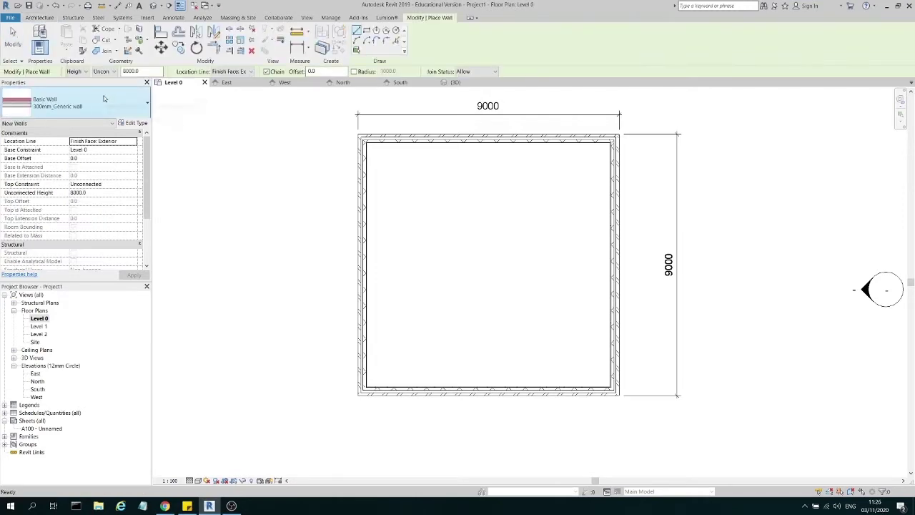
pyautogui.click(105, 100)
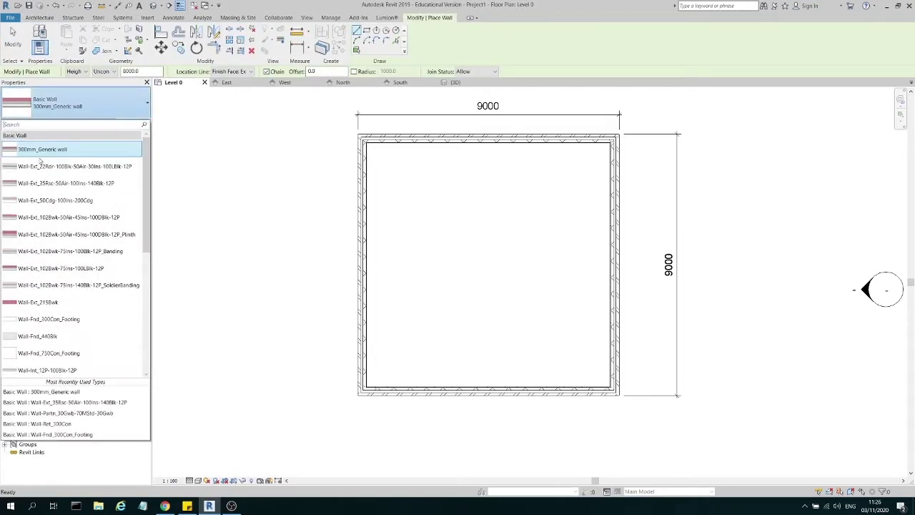
pyautogui.scroll(-1, 45, 270)
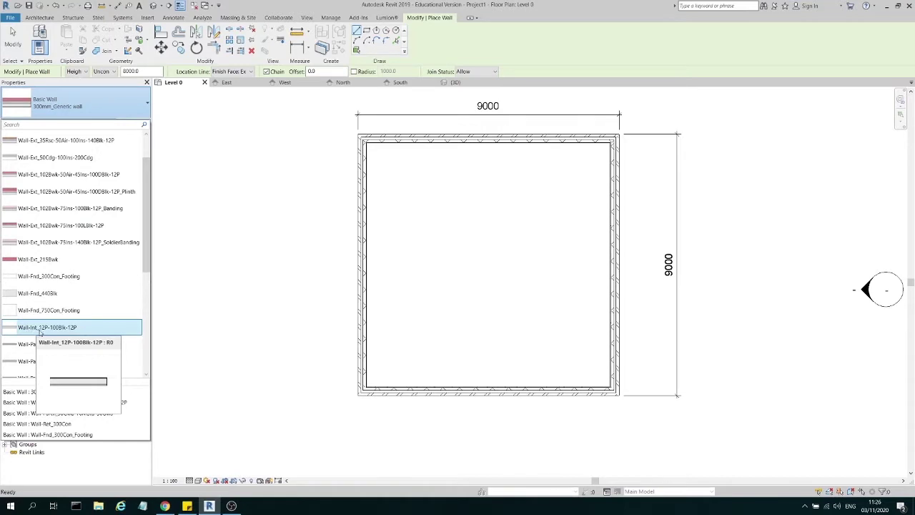
pyautogui.click(65, 328)
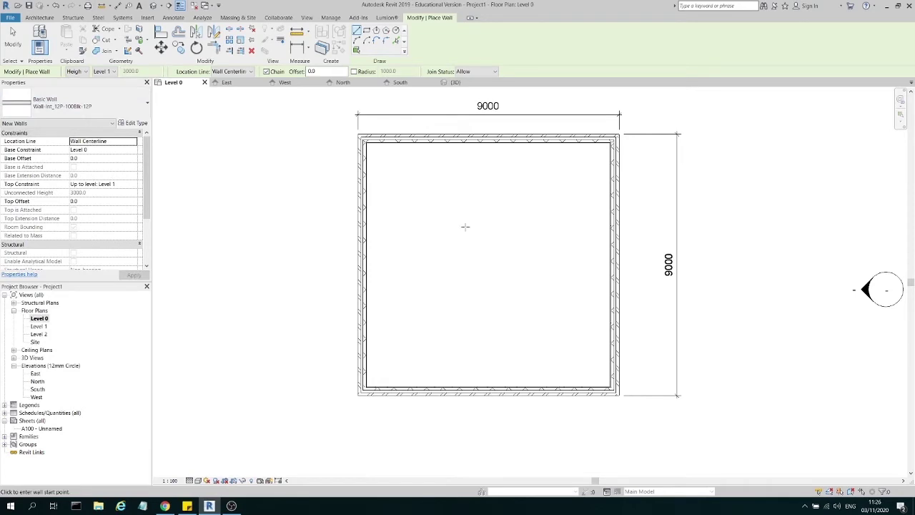
pyautogui.scroll(2, 565, 151)
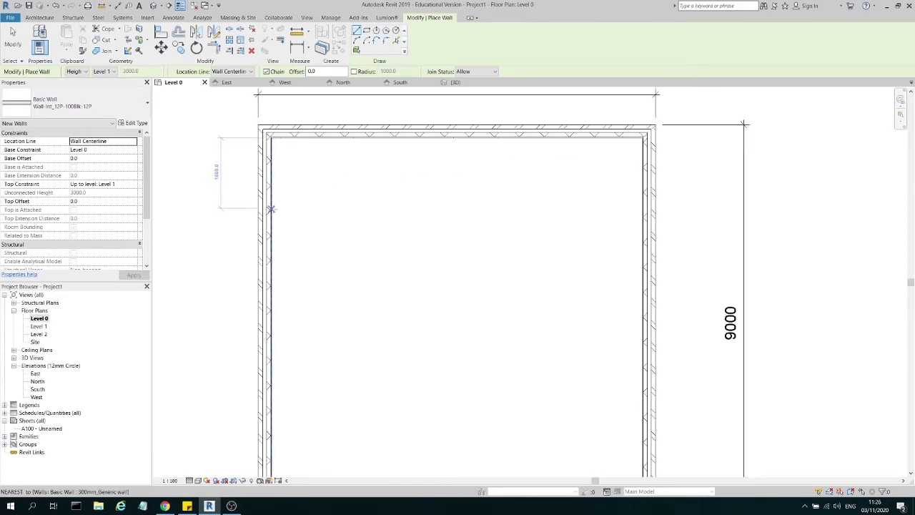
pyautogui.click(283, 208)
pyautogui.click(644, 208)
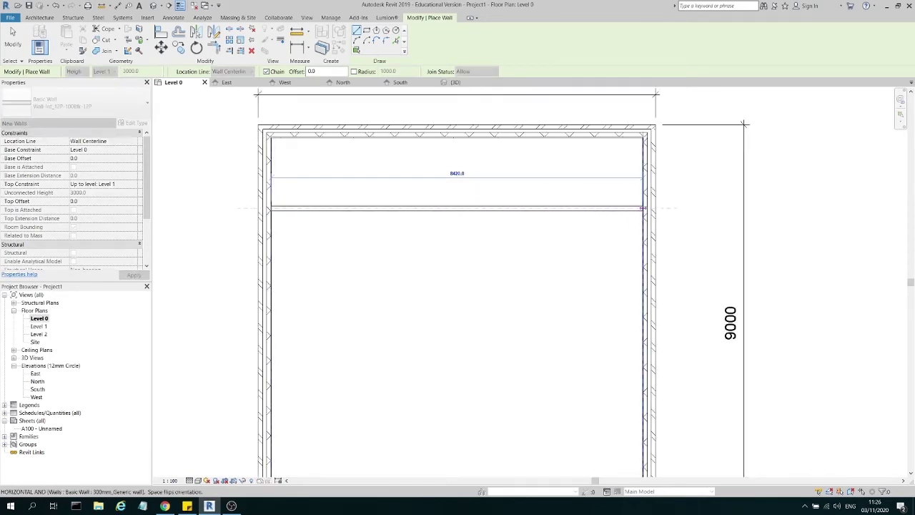
pyautogui.press('Escape')
pyautogui.press('Escape')
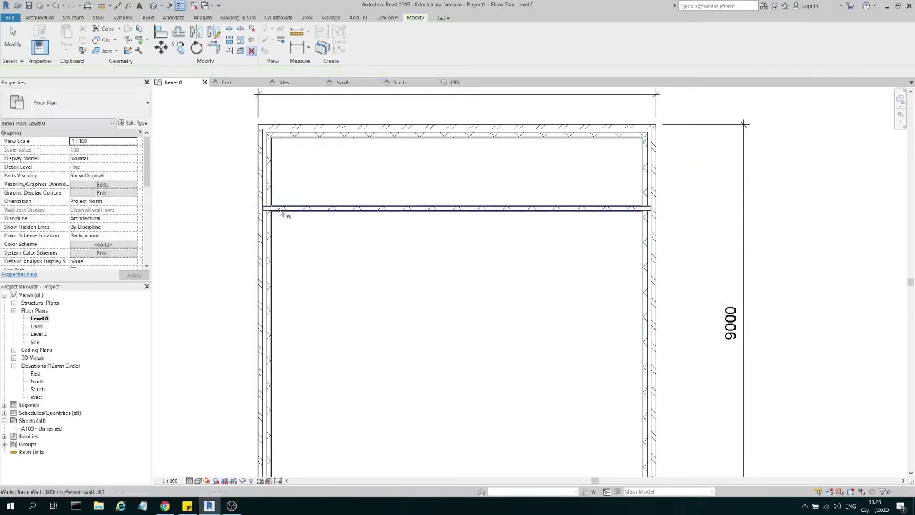
pyautogui.scroll(3, 275, 215)
pyautogui.click(270, 220)
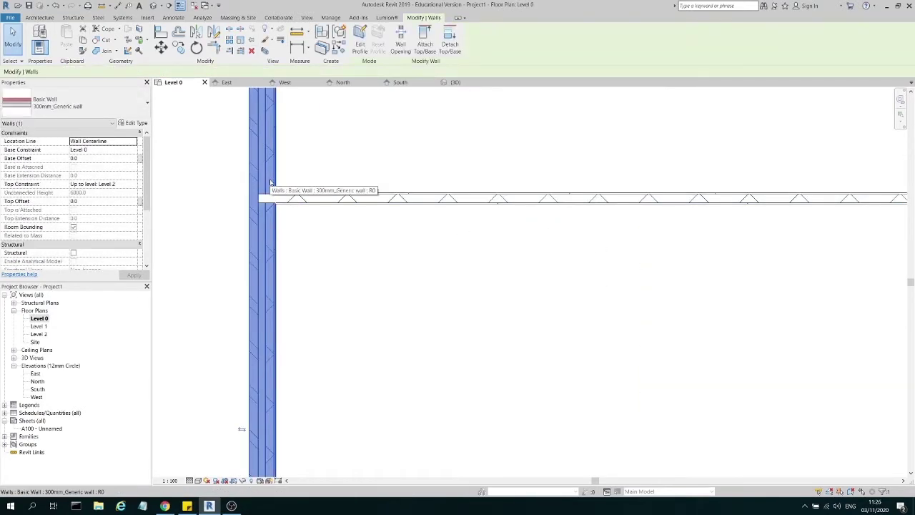
pyautogui.click(322, 230)
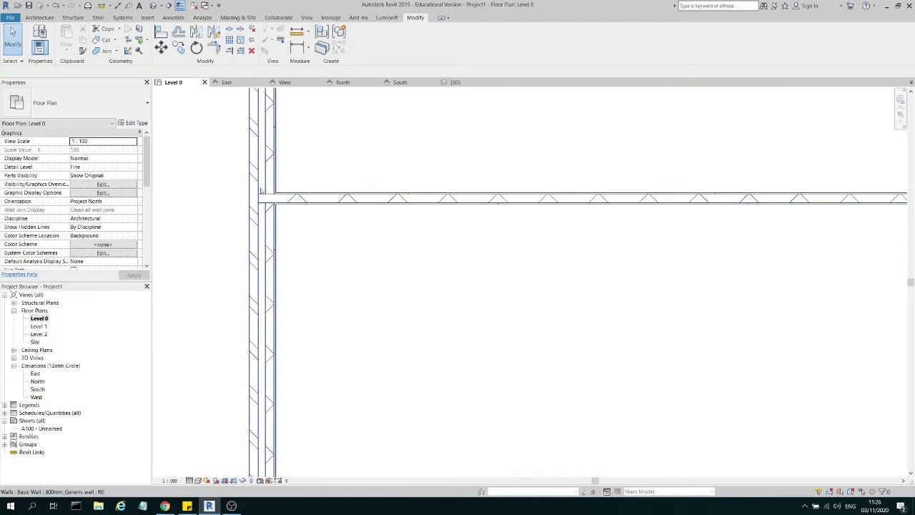
# - Edit the 300mm_Generic wall type's structure so the interior-side core boundary lies between the concrete structure layer and the plaster finish
pyautogui.click(273, 184)
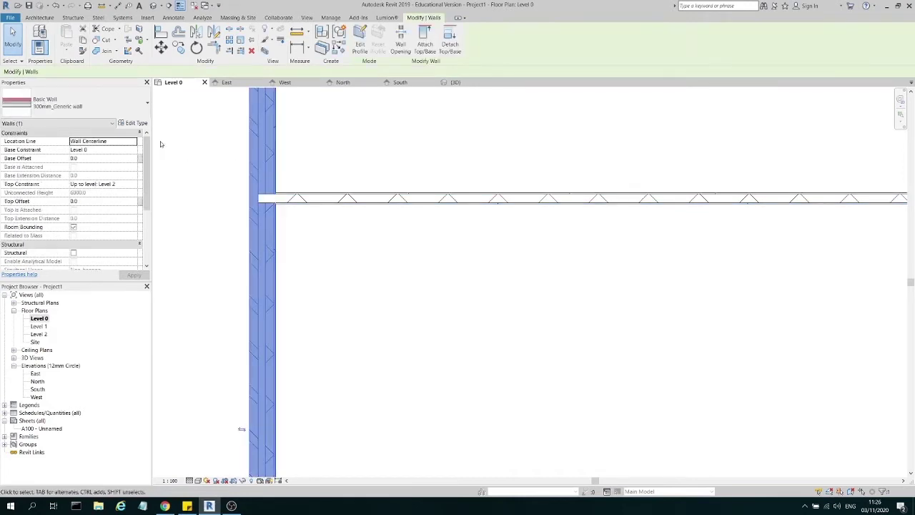
pyautogui.click(135, 123)
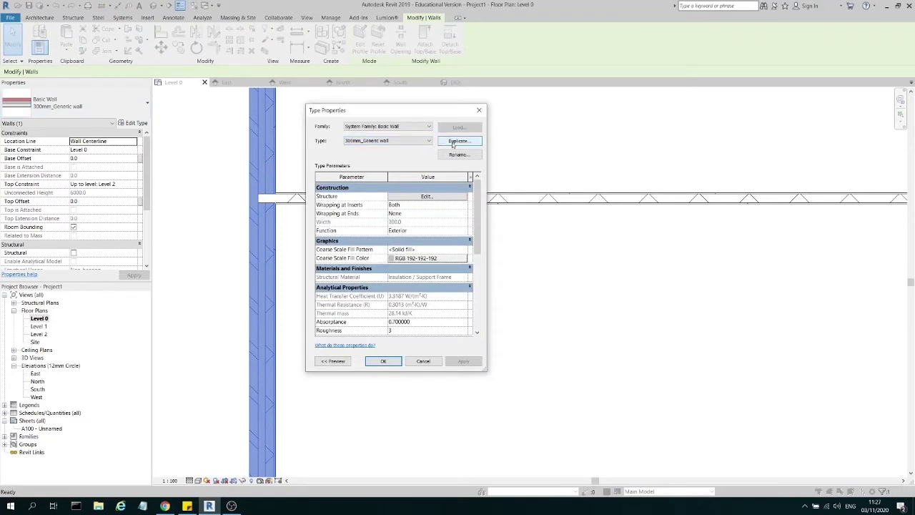
pyautogui.click(427, 196)
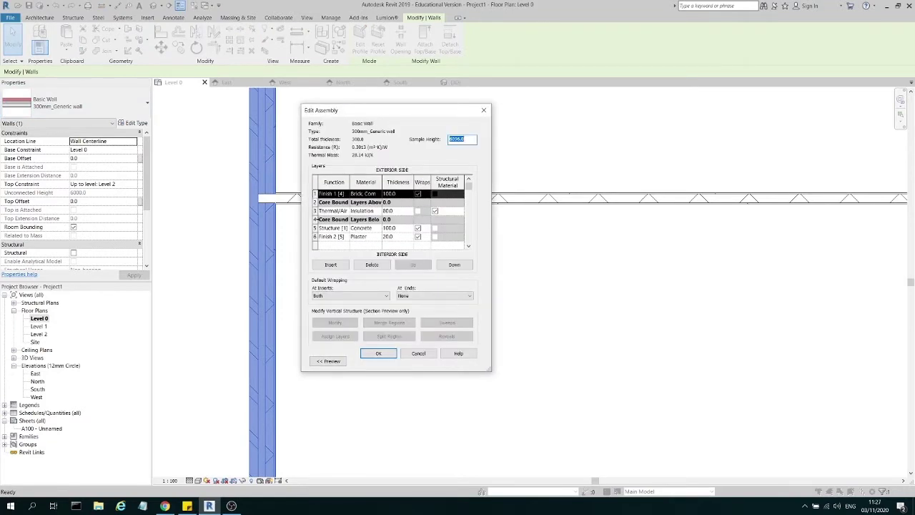
pyautogui.click(315, 219)
pyautogui.click(453, 265)
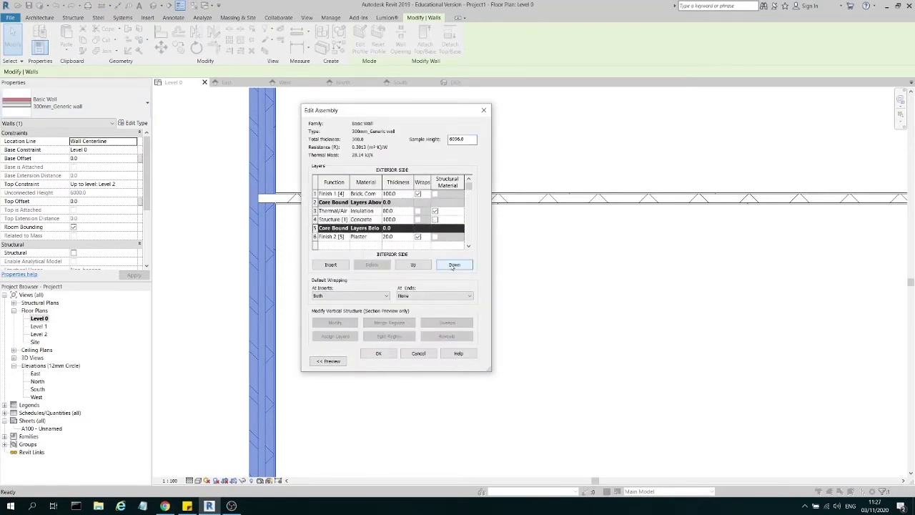
pyautogui.click(380, 353)
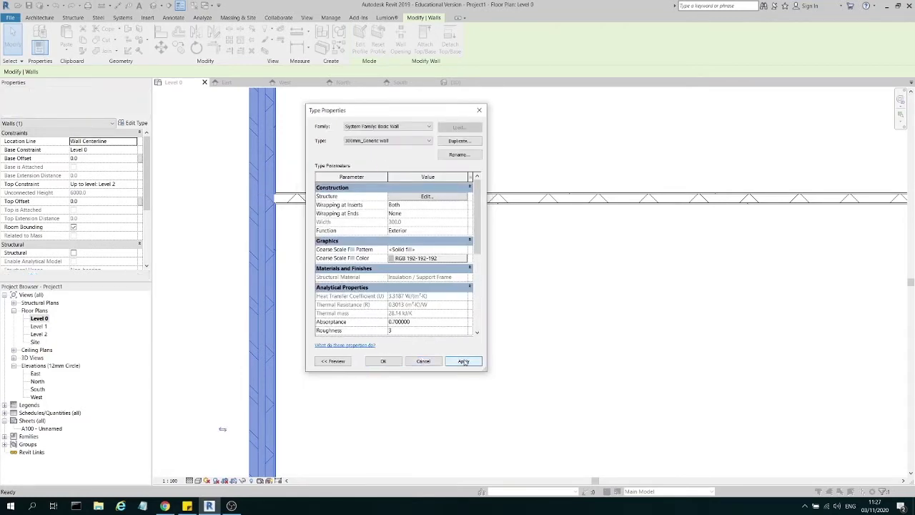
pyautogui.click(382, 361)
pyautogui.click(338, 297)
pyautogui.scroll(-3, 223, 222)
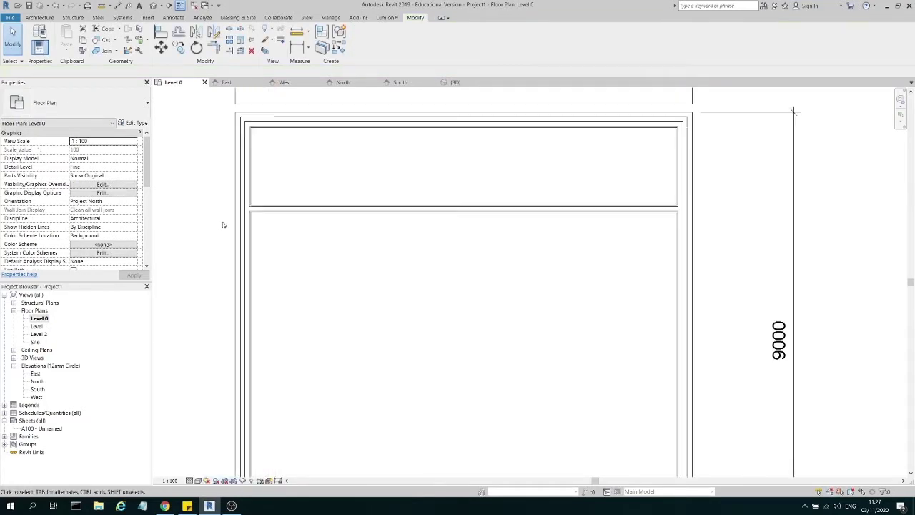
pyautogui.scroll(4, 692, 206)
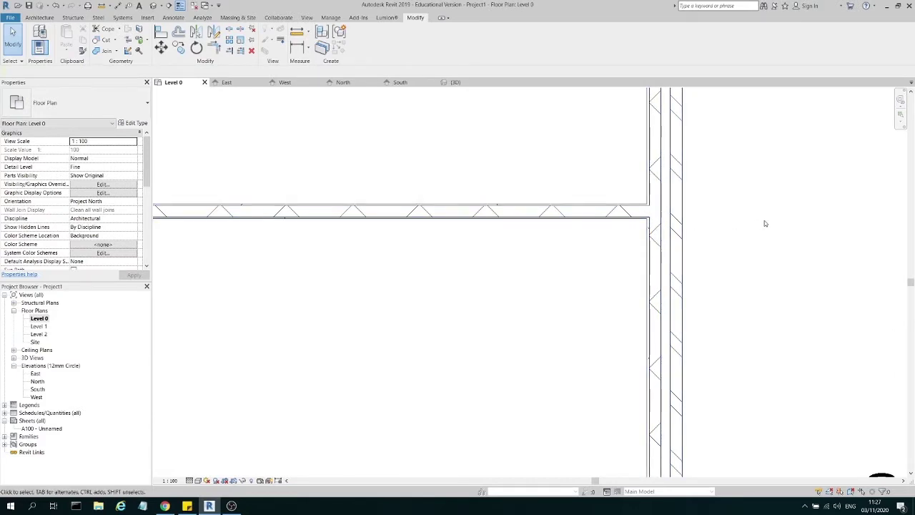
pyautogui.scroll(2, 764, 219)
pyautogui.scroll(-5, 657, 222)
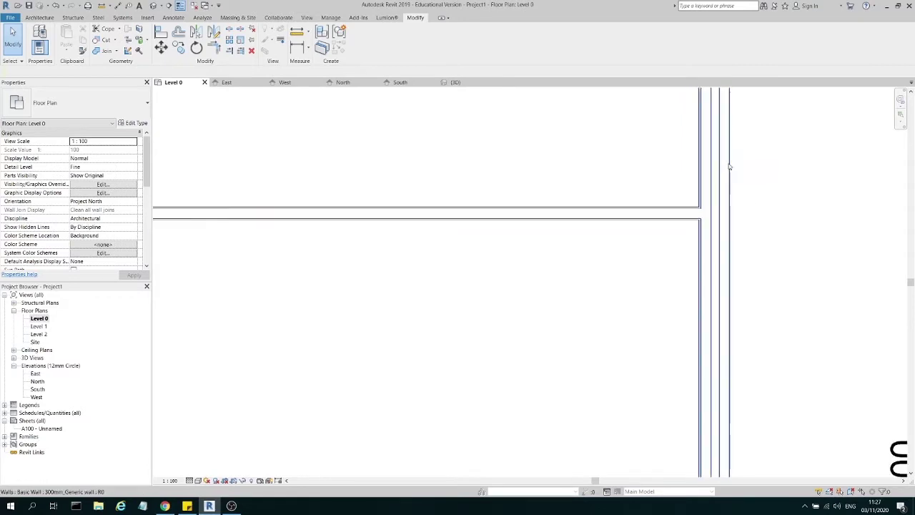
# - Set the distance between the north wall's inner face and the east-west interior wall to 3000 mm
pyautogui.click(580, 206)
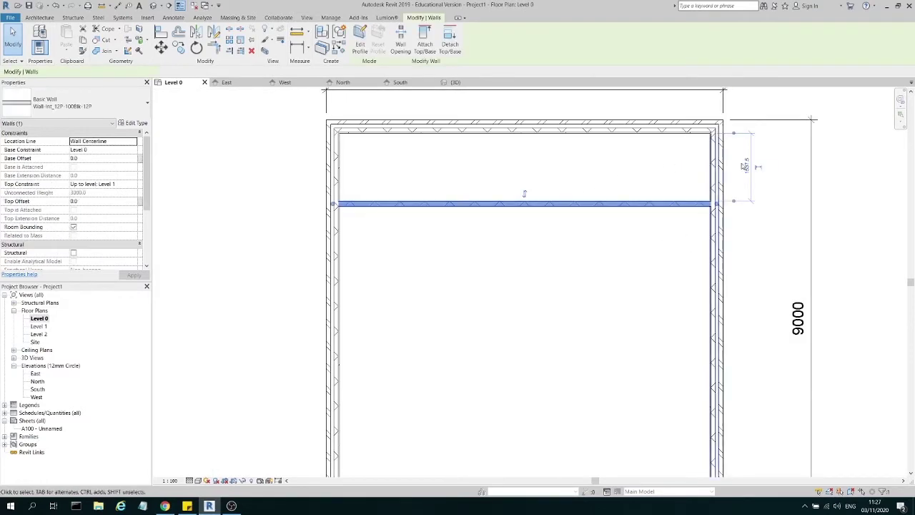
pyautogui.scroll(4, 661, 123)
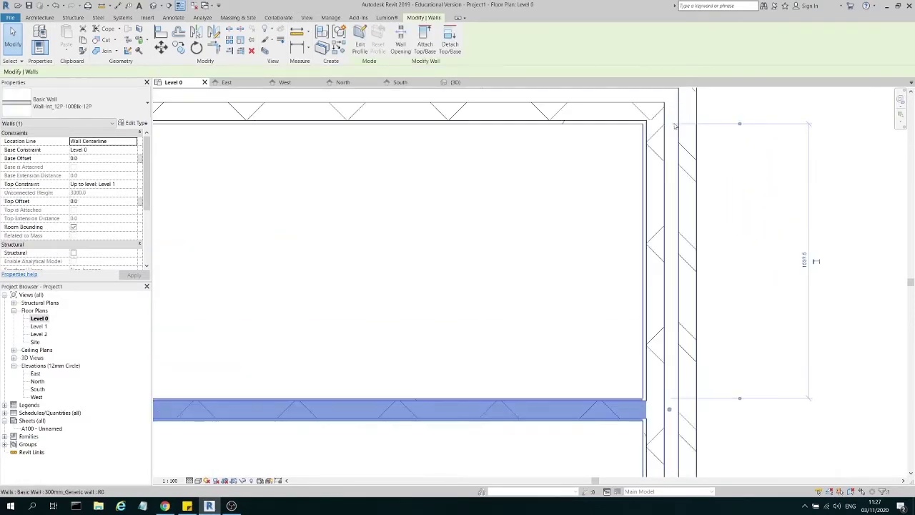
pyautogui.scroll(-2, 703, 152)
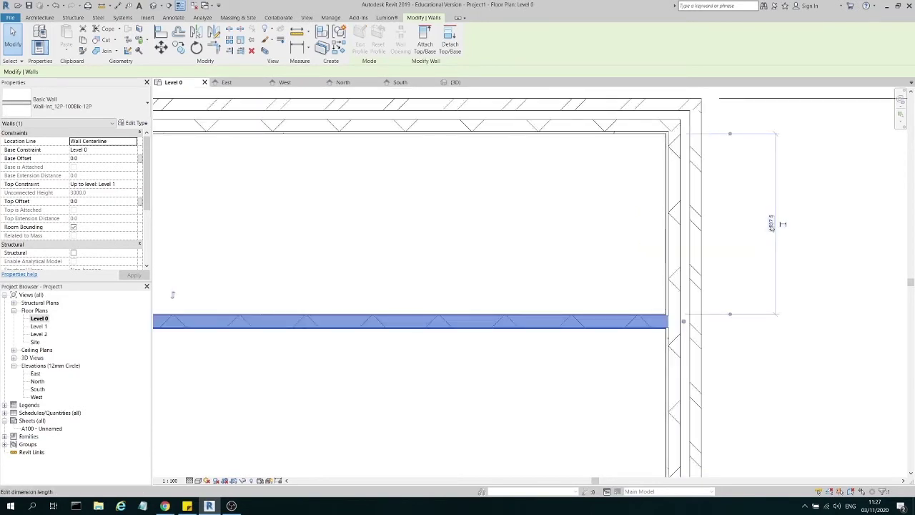
pyautogui.click(772, 225)
pyautogui.write('3000')
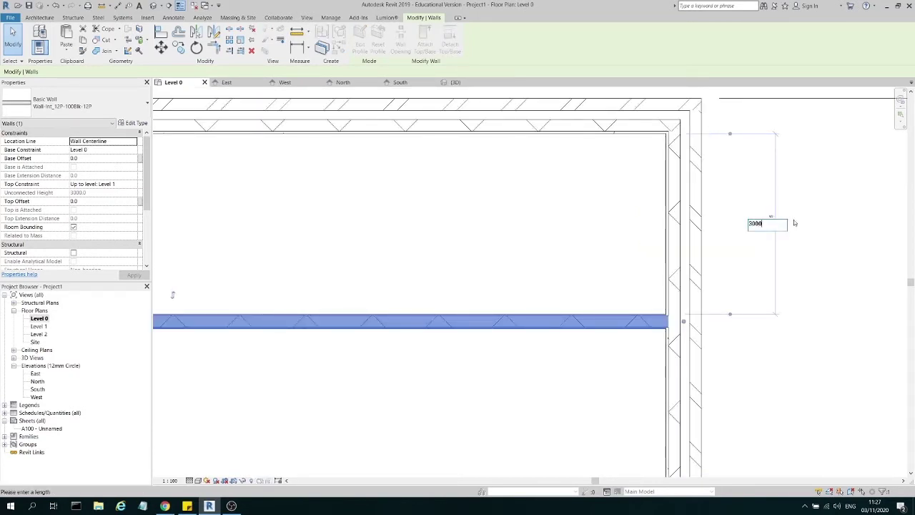
pyautogui.press('Return')
pyautogui.scroll(-3, 592, 200)
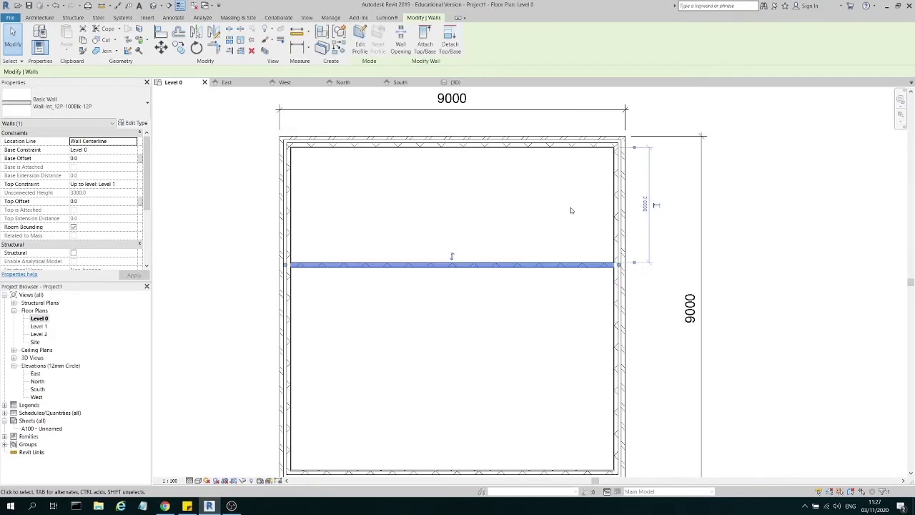
pyautogui.click(571, 210)
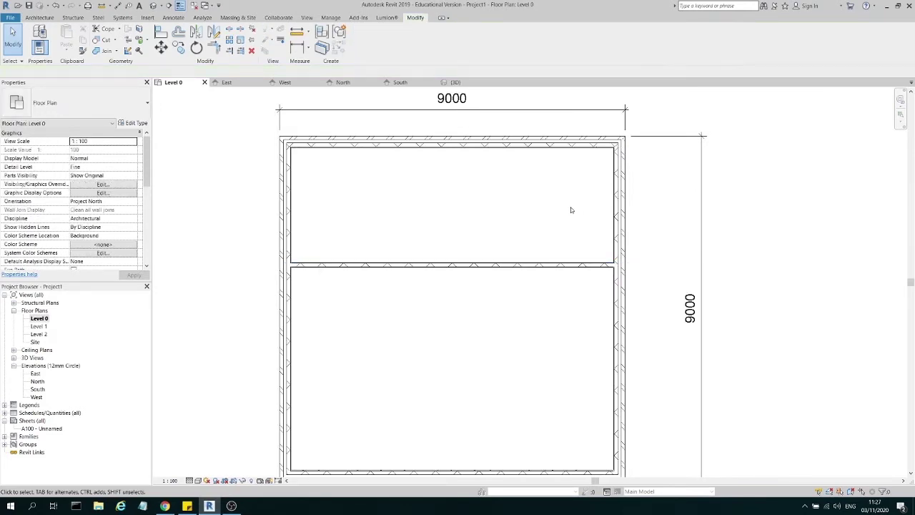
# - Copy the east-west interior wall 3000 mm to the south
pyautogui.scroll(3, 443, 231)
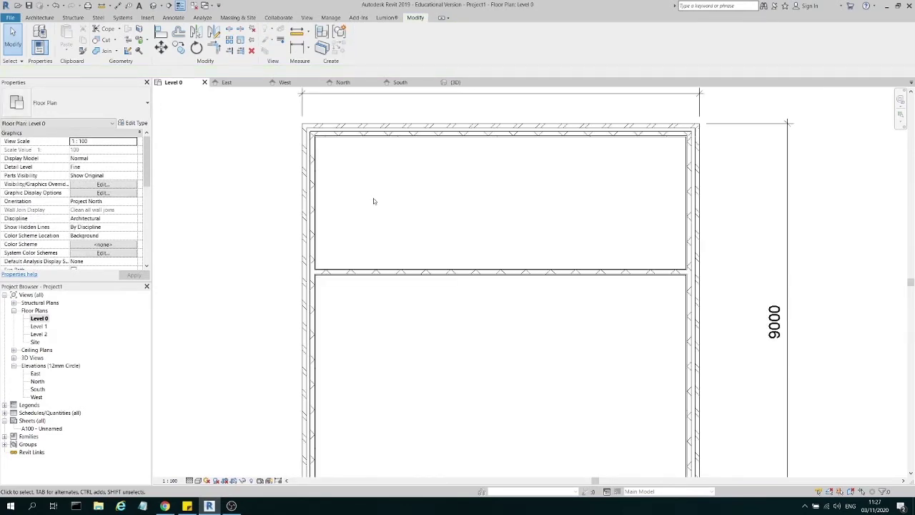
pyautogui.click(449, 272)
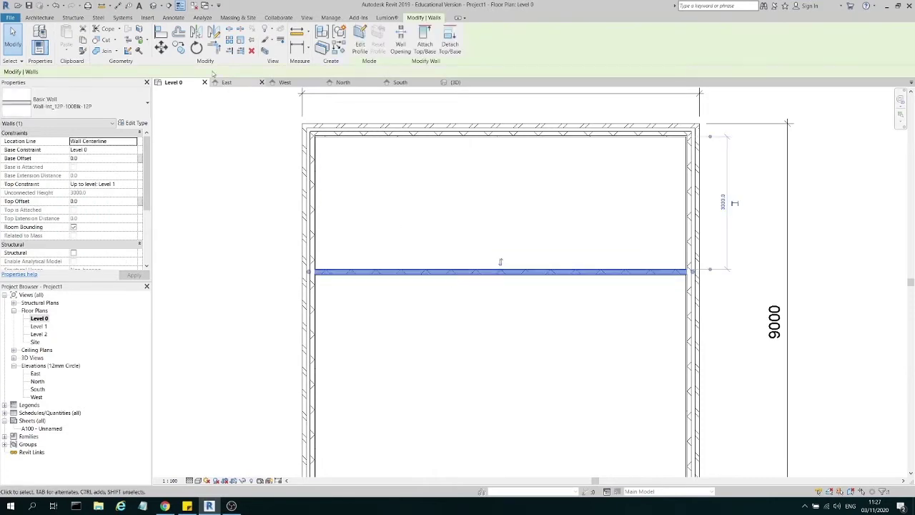
pyautogui.click(178, 47)
pyautogui.click(487, 197)
pyautogui.write('3')
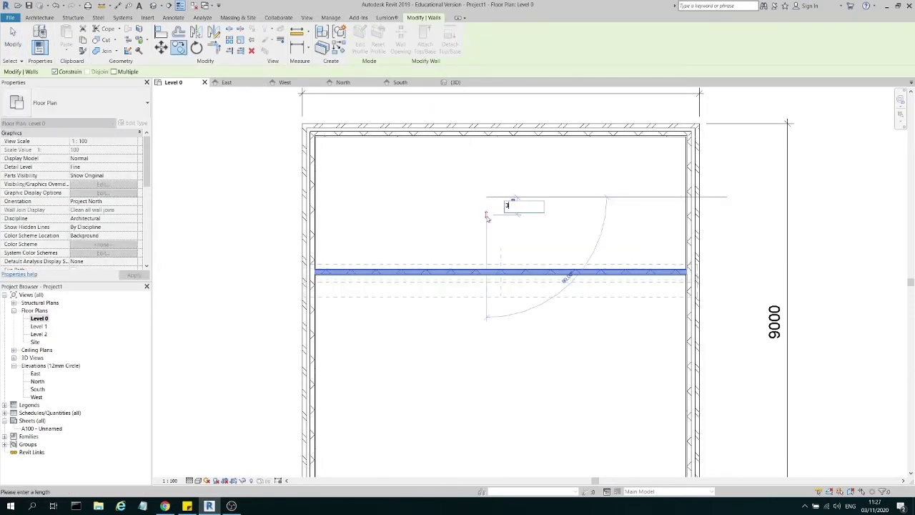
pyautogui.write('000')
pyautogui.press('Return')
pyautogui.press('Escape')
pyautogui.press('z')
pyautogui.press('f')
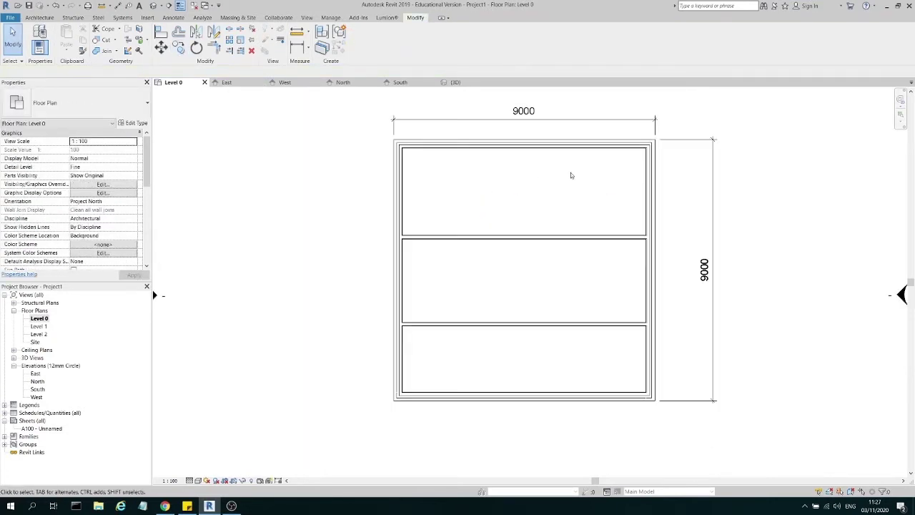
# - Draw a Wall-Int_12P-100Blk-12P partition from the northern interior wall up to the north wall, about 3440 mm from the west wall's inner face
pyautogui.scroll(2, 583, 196)
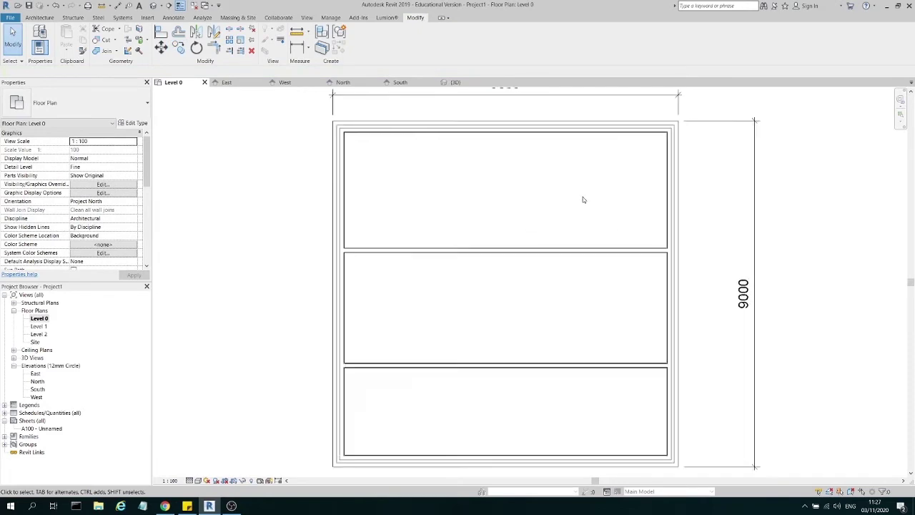
pyautogui.click(445, 260)
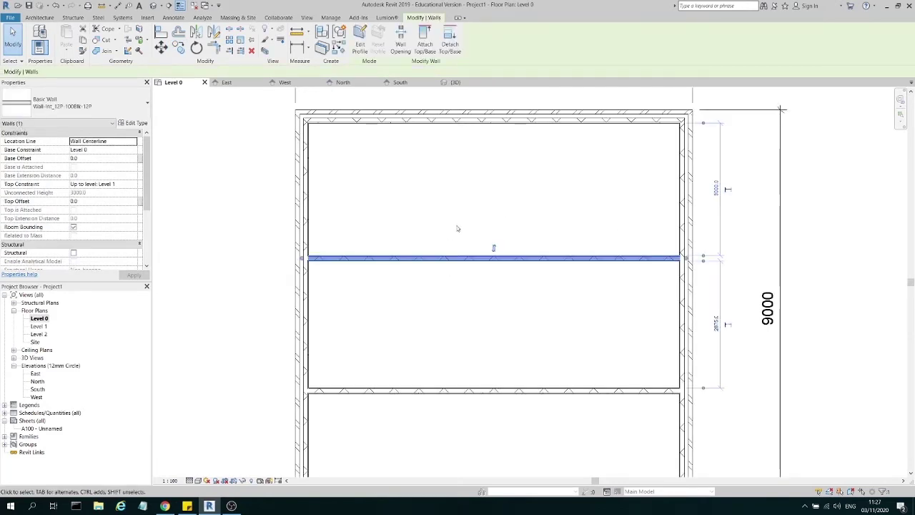
pyautogui.press('w')
pyautogui.press('a')
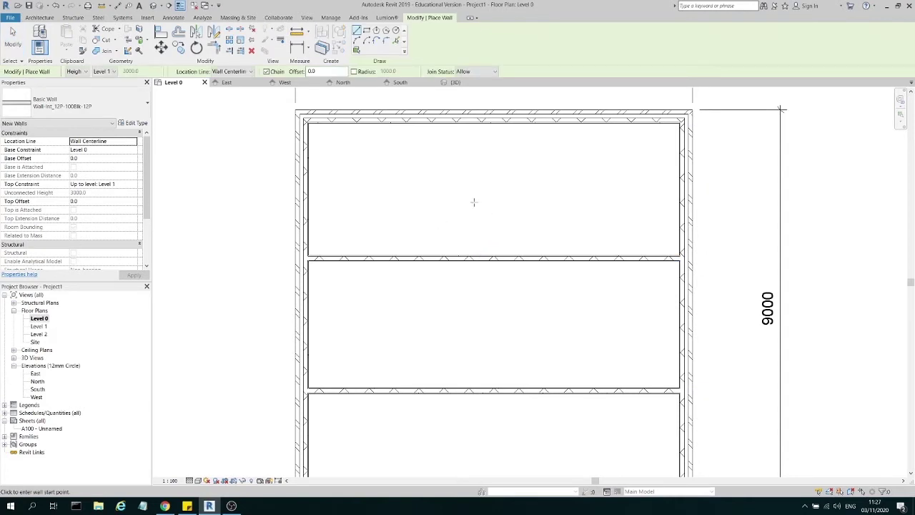
pyautogui.scroll(2, 462, 247)
pyautogui.scroll(-3, 461, 250)
pyautogui.click(461, 260)
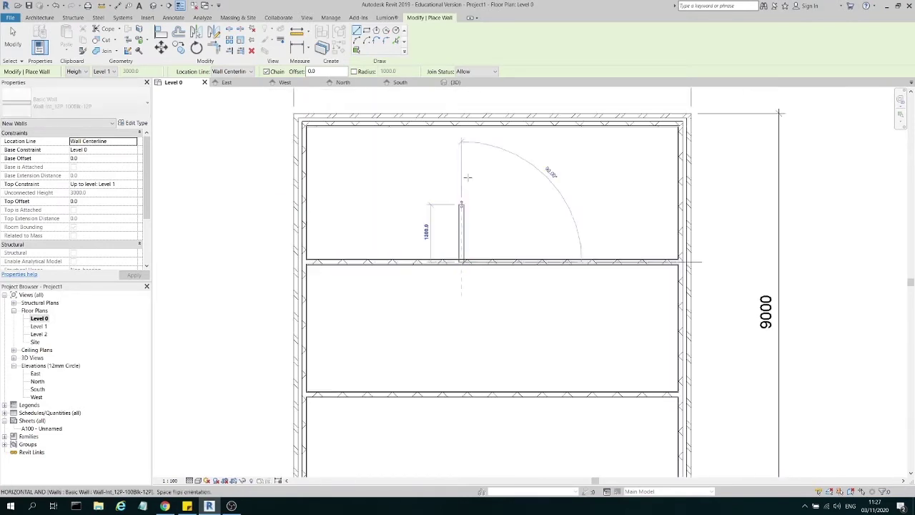
pyautogui.click(467, 127)
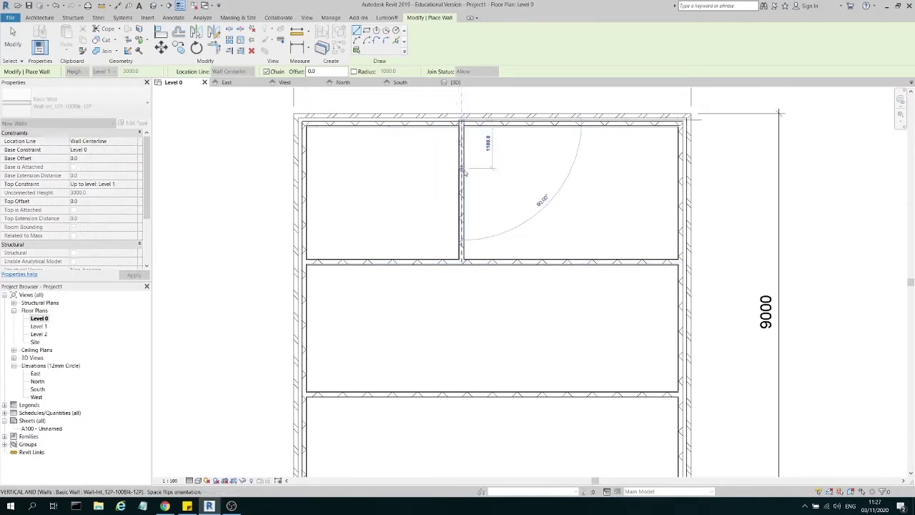
pyautogui.press('Escape')
pyautogui.press('Escape')
pyautogui.rightClick(504, 187)
pyautogui.press('Escape')
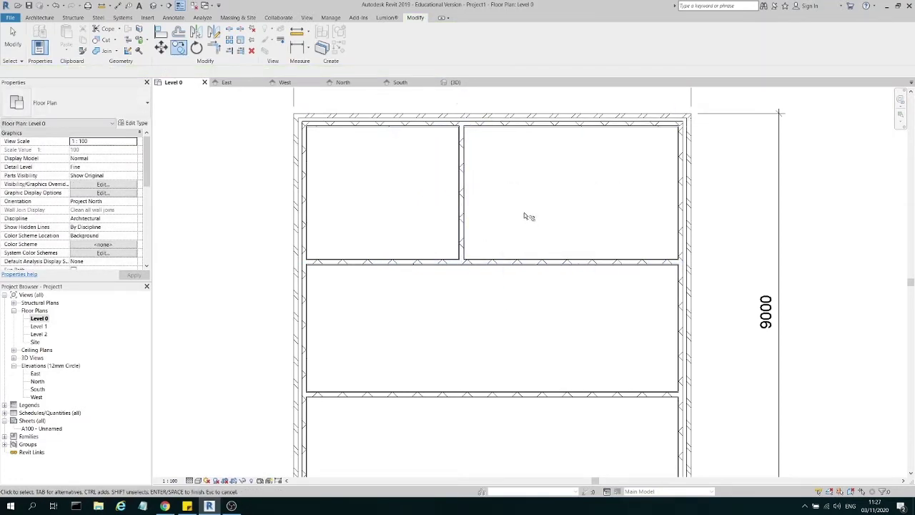
# - Draw a second matching north-south partition across the northern strip, about 1740 mm east of the first one
pyautogui.click(463, 206)
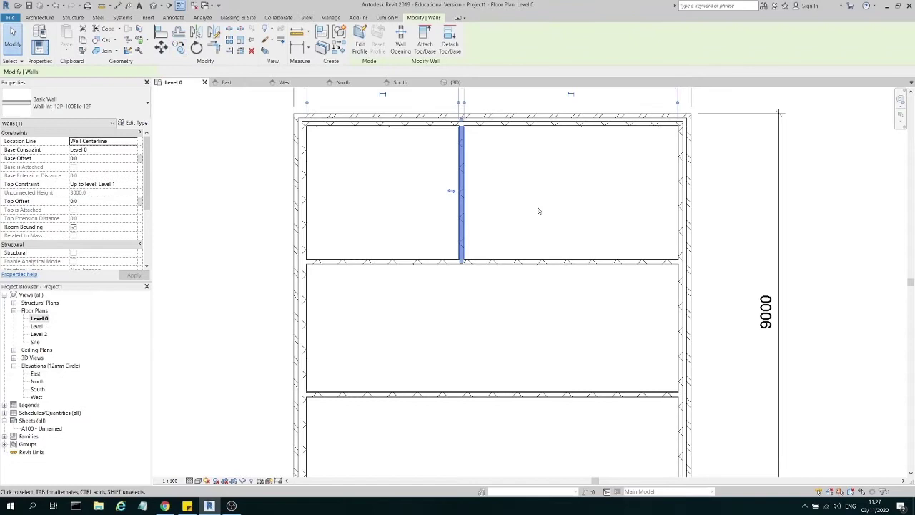
pyautogui.press('c')
pyautogui.press('s')
pyautogui.click(543, 258)
pyautogui.click(544, 127)
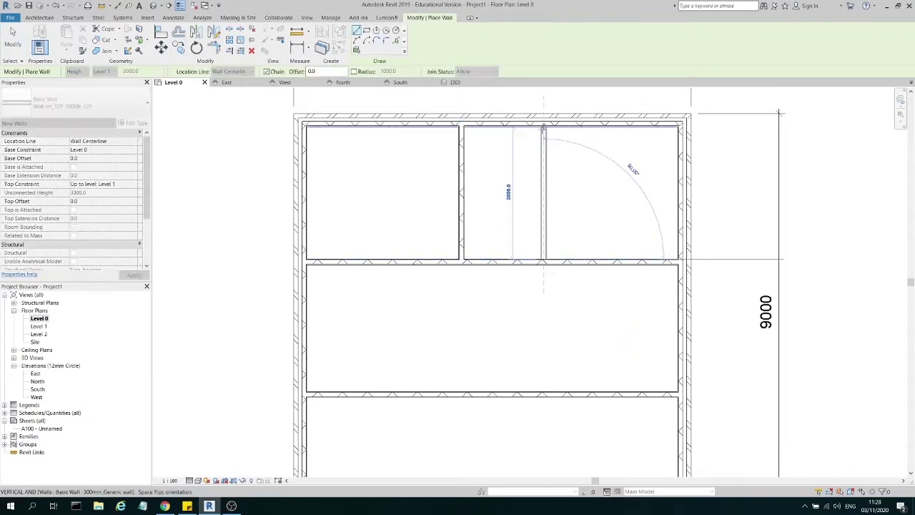
pyautogui.press('Escape')
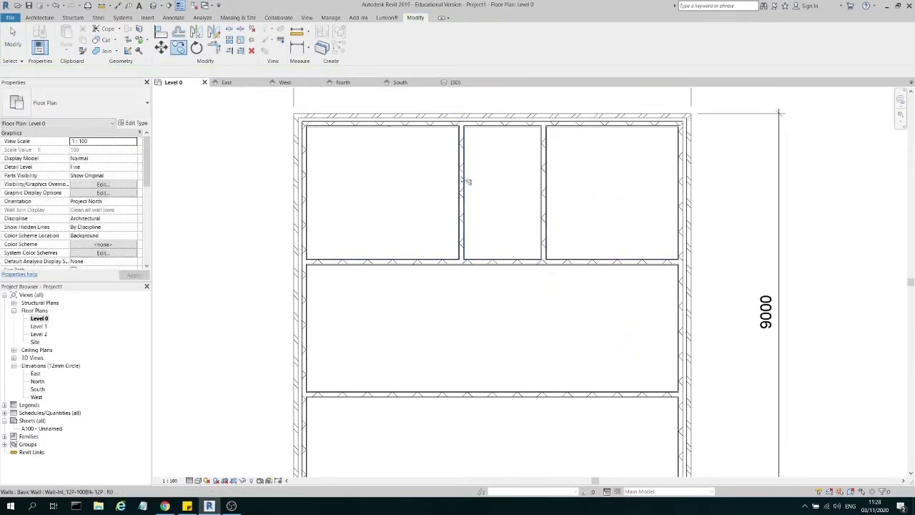
pyautogui.press('Escape')
# - Set the distance from the west wall's inner face to the first north-south partition to 3500 mm
pyautogui.click(461, 180)
pyautogui.scroll(-2, 416, 170)
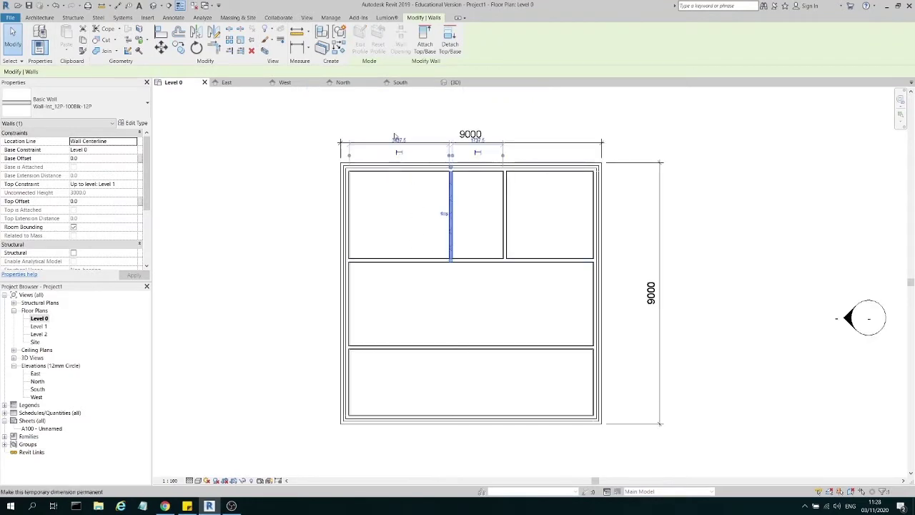
pyautogui.scroll(3, 404, 151)
pyautogui.click(404, 150)
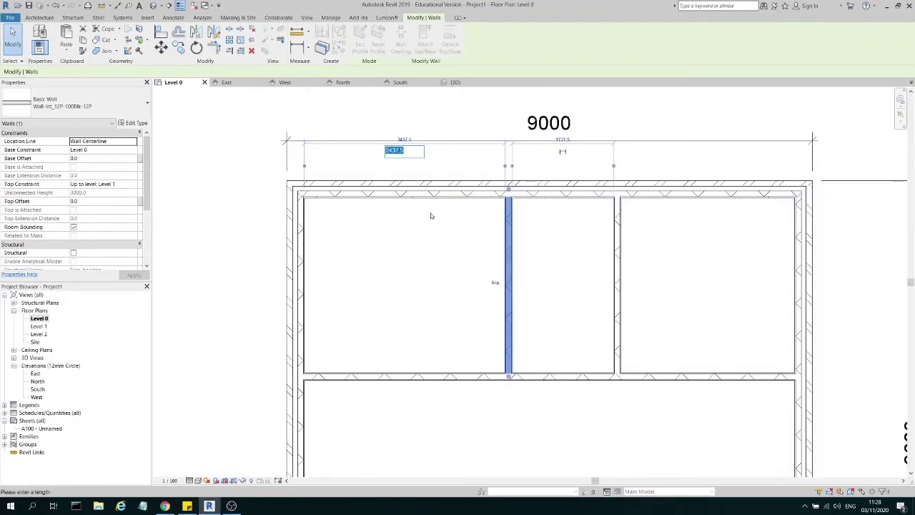
pyautogui.write('3500')
pyautogui.press('Return')
pyautogui.press('Escape')
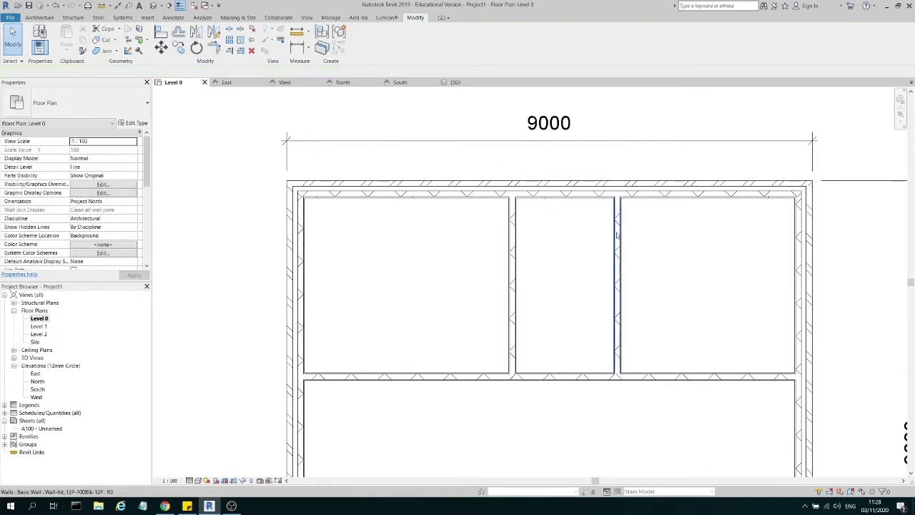
# - Set the clear distance between the two north-south partitions to 2000 mm by moving the eastern one
pyautogui.click(617, 243)
pyautogui.click(565, 153)
pyautogui.write('2000')
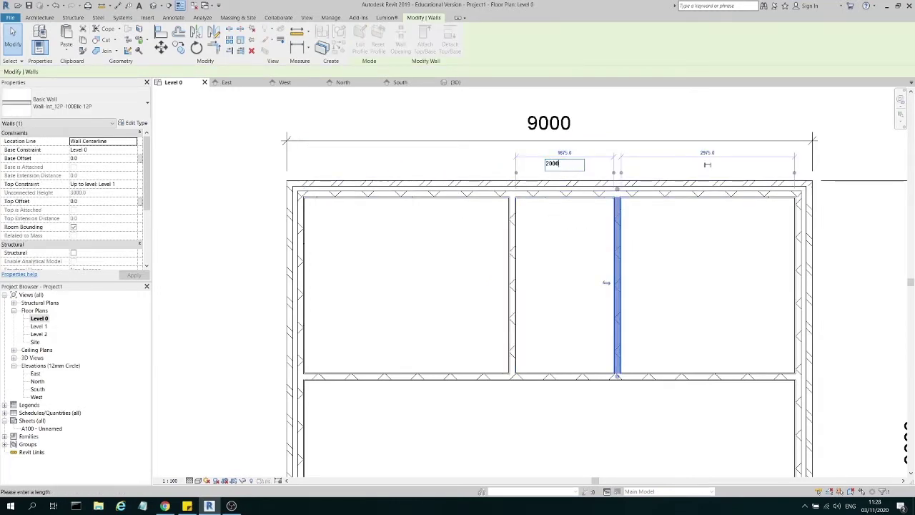
pyautogui.press('Return')
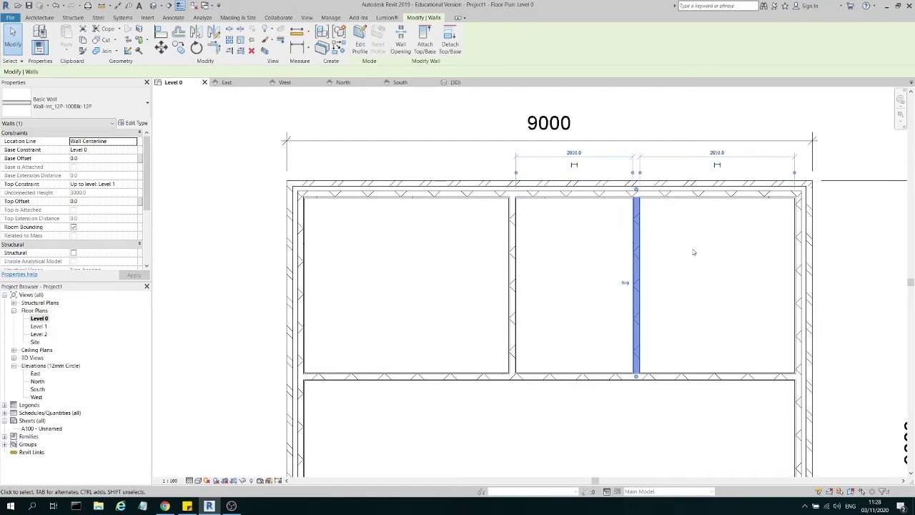
# - Copy the eastern north-south partition straight south into the southern strip, starting at the southern interior wall
pyautogui.scroll(-3, 693, 251)
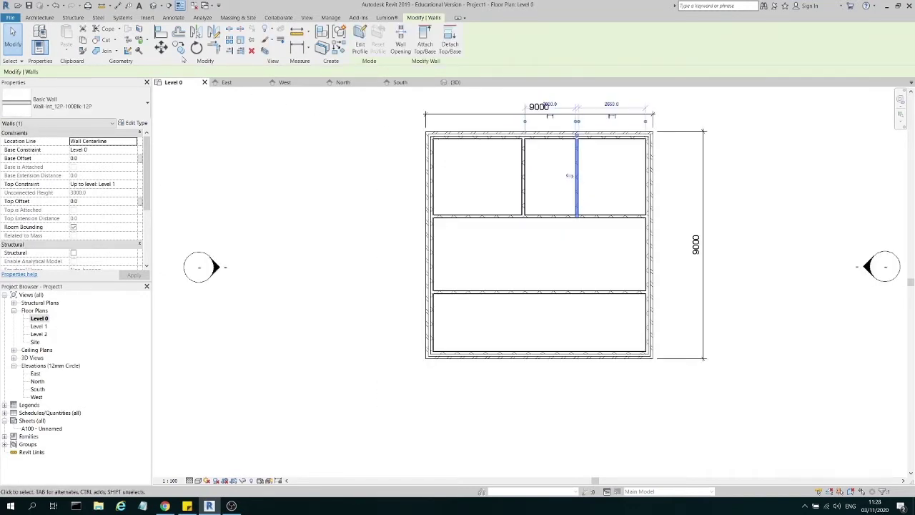
pyautogui.press('m')
pyautogui.press('v')
pyautogui.scroll(4, 583, 140)
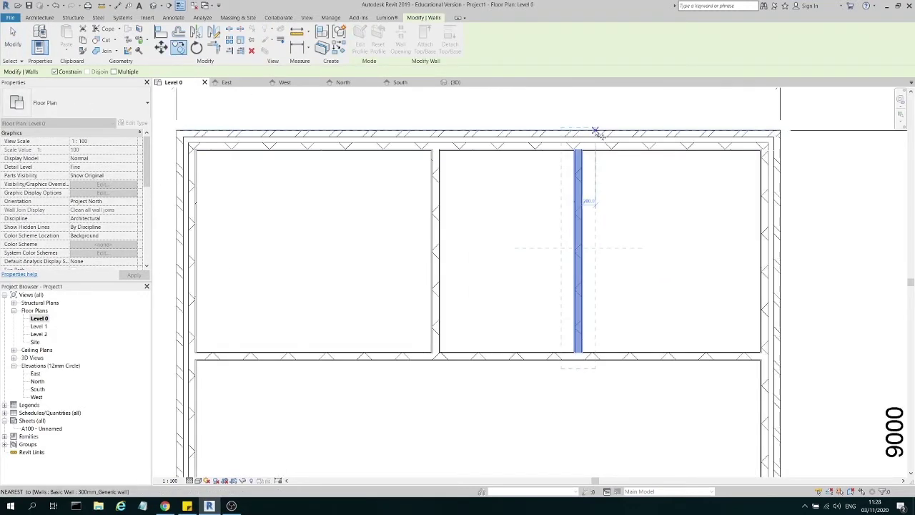
pyautogui.click(596, 148)
pyautogui.scroll(-3, 596, 149)
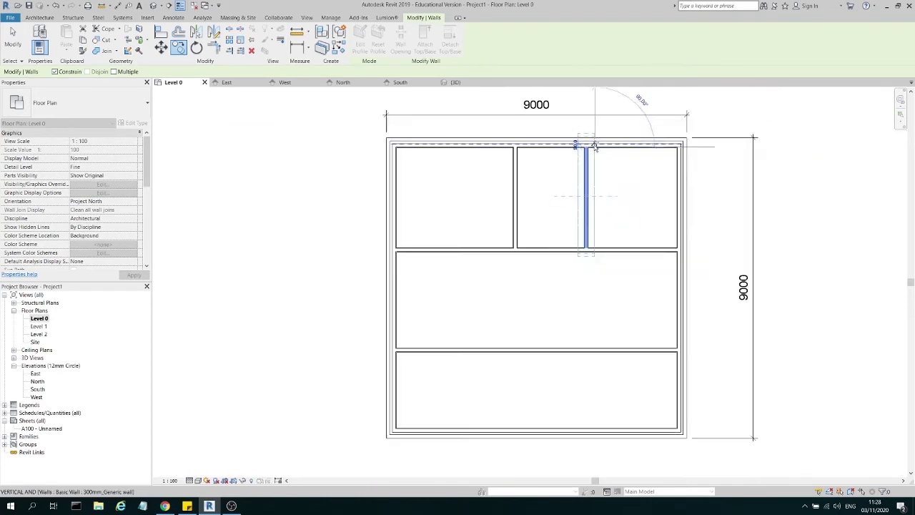
pyautogui.click(594, 350)
pyautogui.press('Escape')
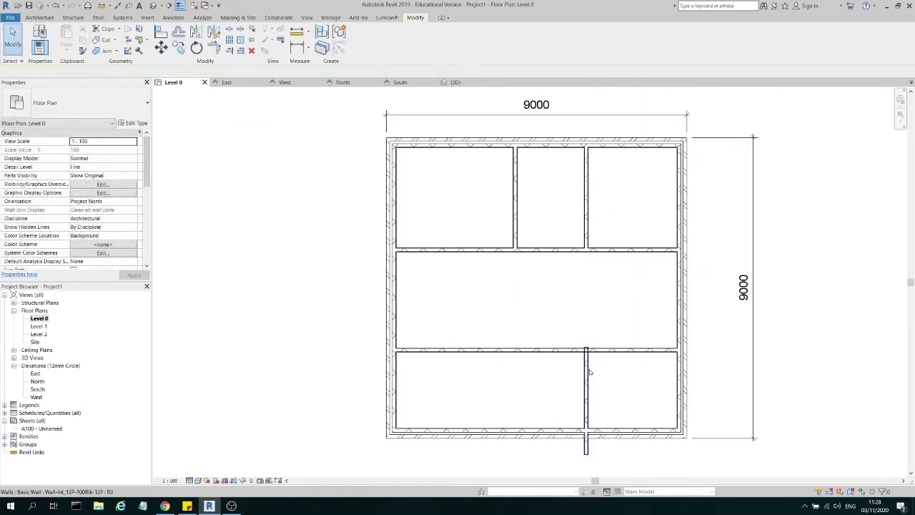
# - Shorten the copied partition so its overshooting southern end stops at the south exterior wall
pyautogui.click(587, 370)
pyautogui.scroll(3, 588, 369)
pyautogui.press('Escape')
pyautogui.click(585, 401)
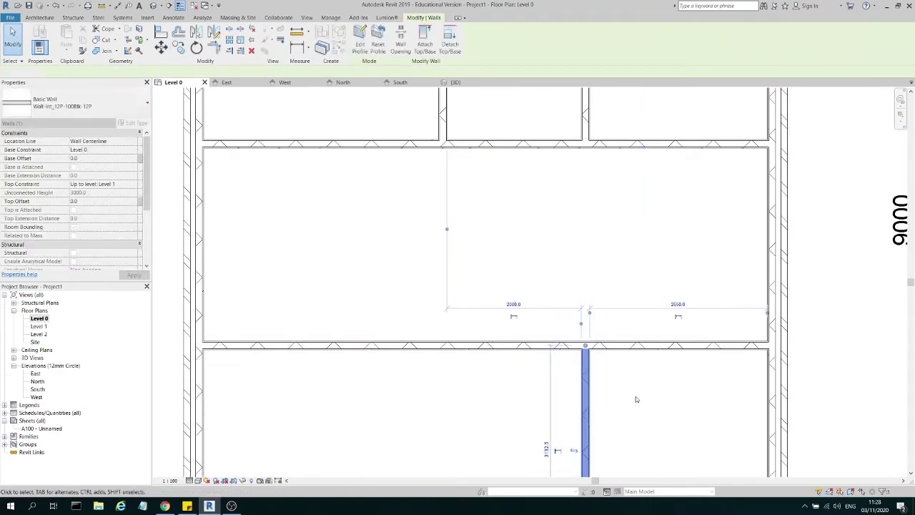
pyautogui.scroll(-2, 636, 396)
pyautogui.press('Escape')
pyautogui.click(588, 364)
pyautogui.press('m')
pyautogui.press('v')
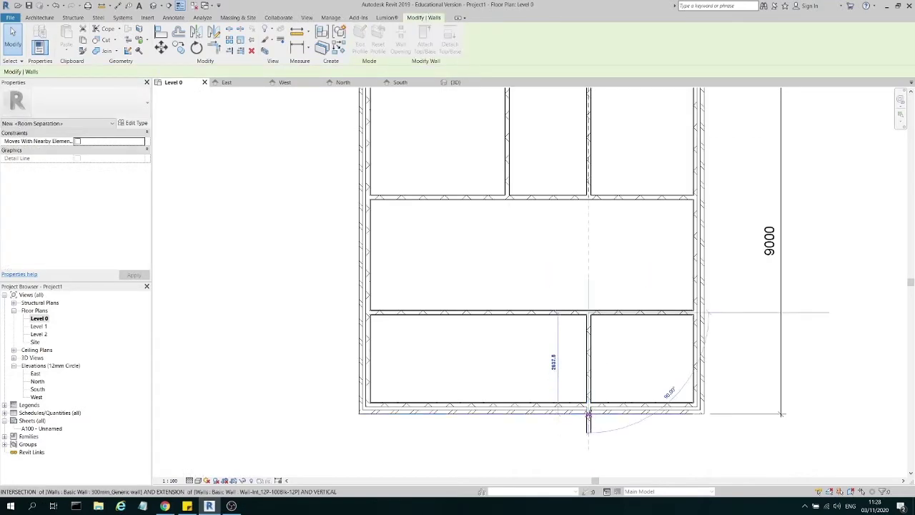
pyautogui.click(587, 409)
pyautogui.press('Escape')
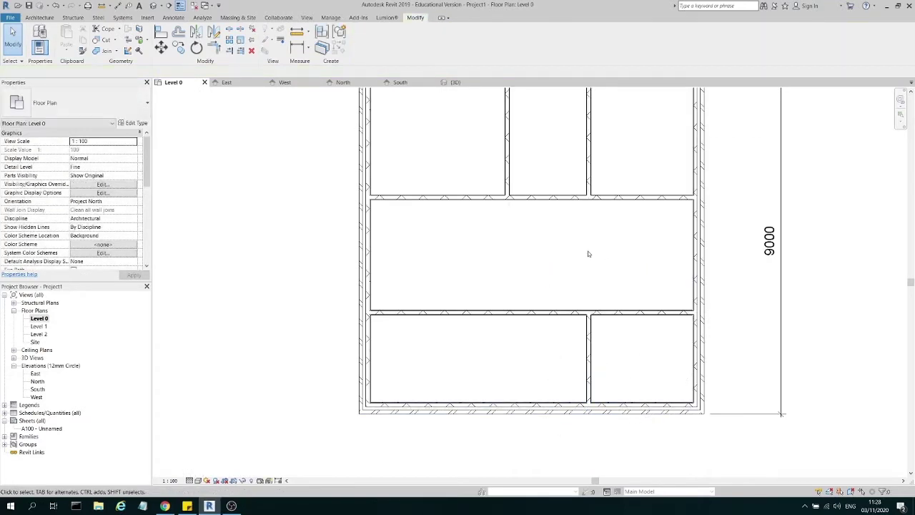
# - Inspect the interior partitions' height and top constraint in the 3D view, and return to the Level 0 plan
pyautogui.scroll(-3, 525, 274)
pyautogui.scroll(2, 597, 244)
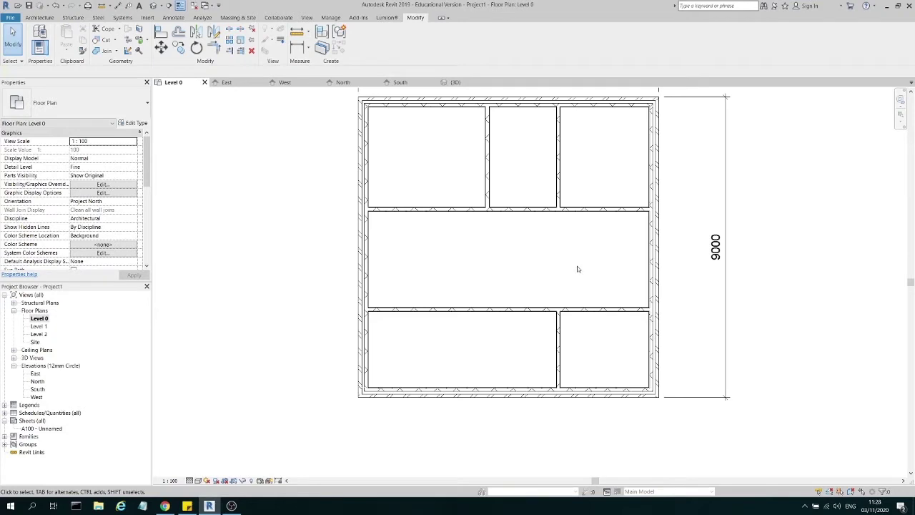
pyautogui.scroll(-1, 578, 269)
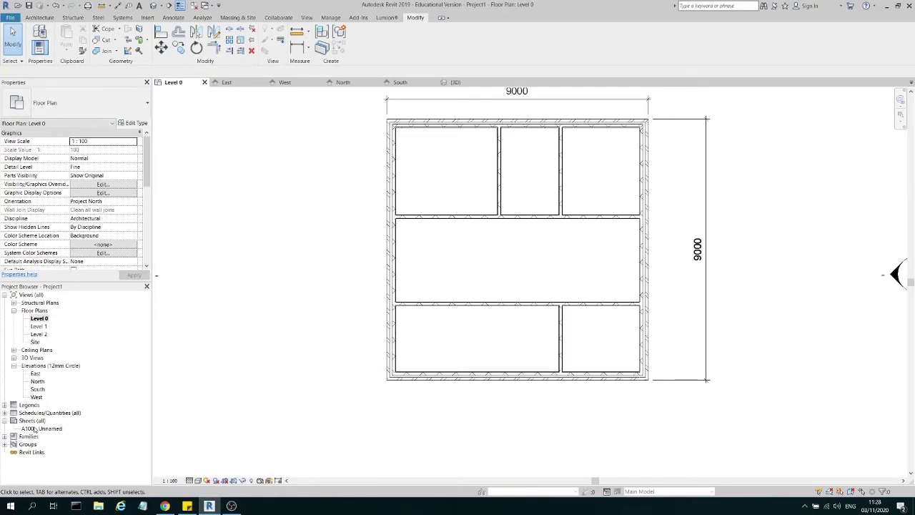
pyautogui.doubleClick(29, 357)
pyautogui.doubleClick(35, 365)
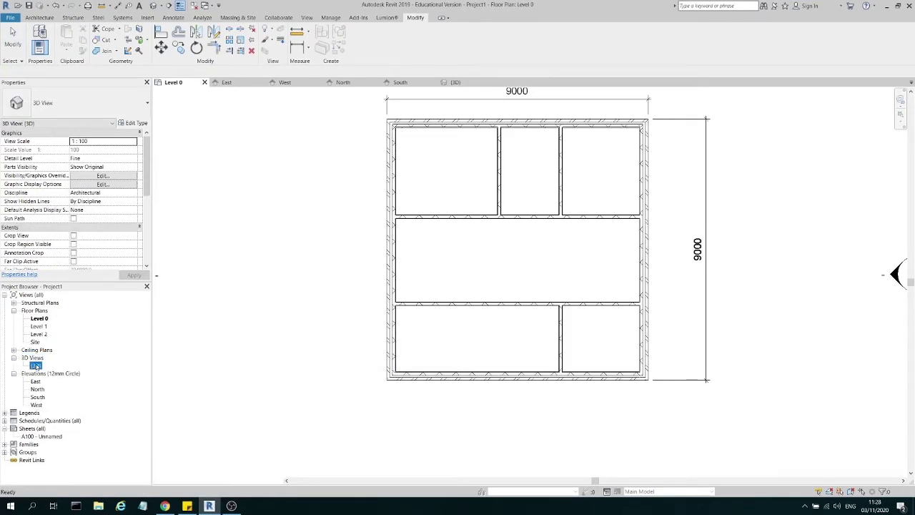
pyautogui.keyDown('shift'); pyautogui.moveTo(622, 241); pyautogui.dragTo(643, 286, button='middle'); pyautogui.keyUp('shift')
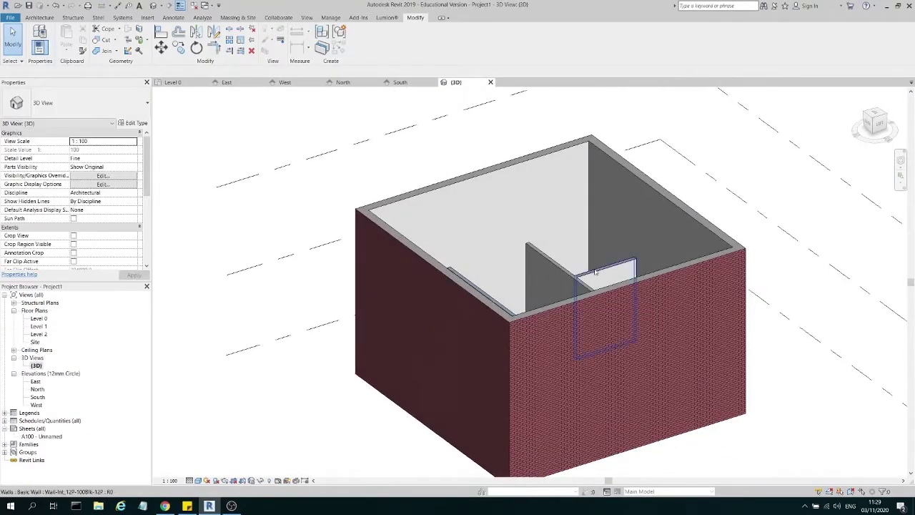
pyautogui.click(608, 272)
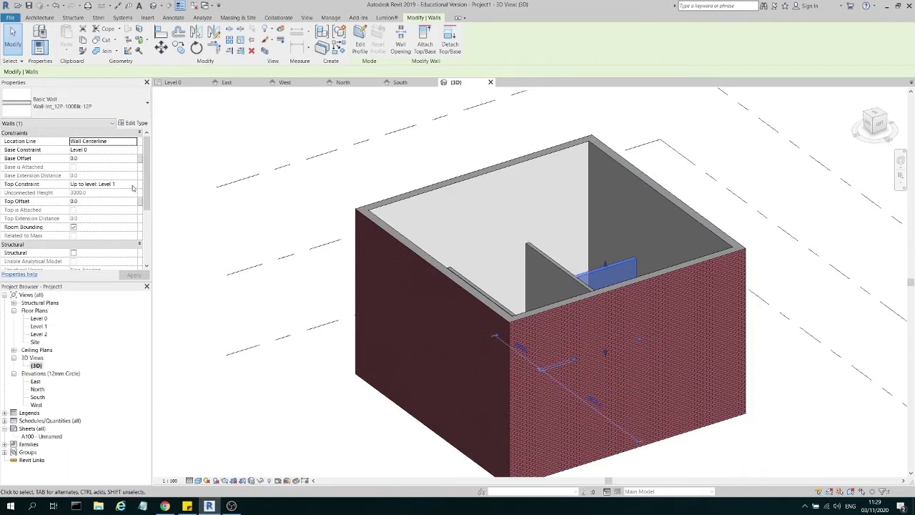
pyautogui.click(269, 229)
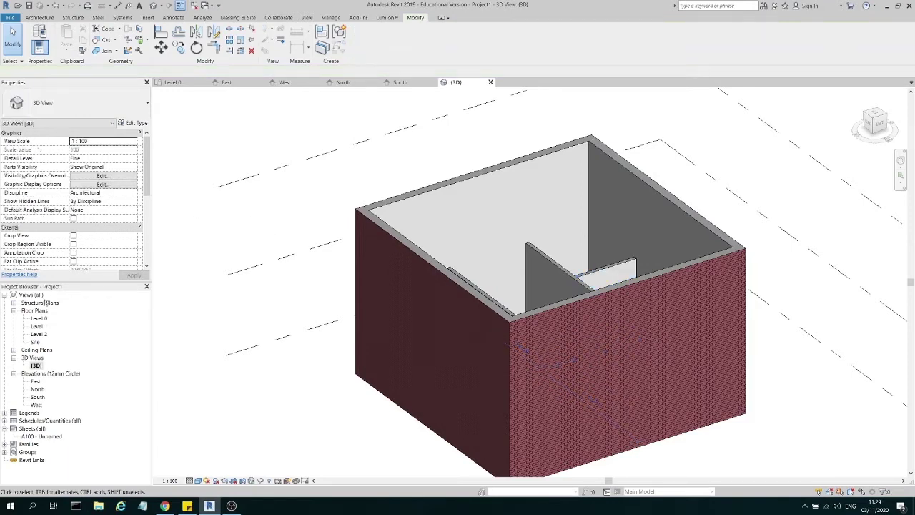
pyautogui.doubleClick(38, 318)
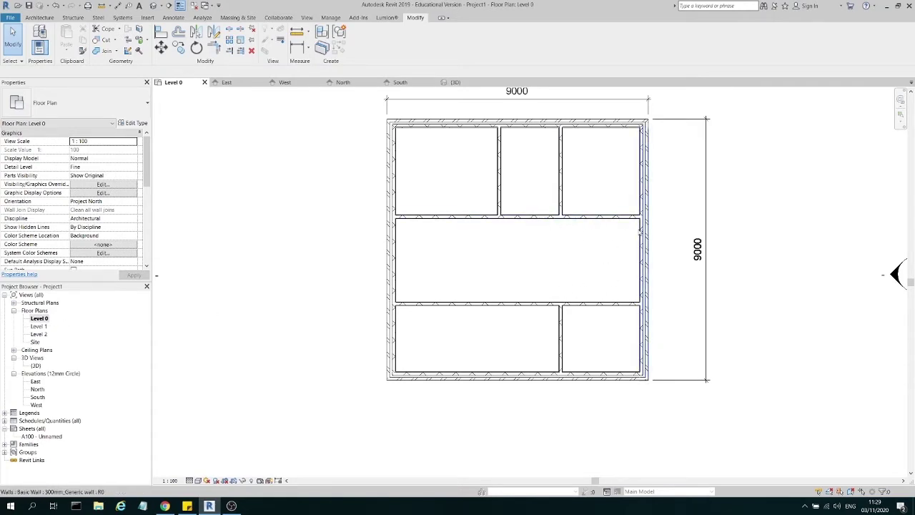
# - Start a new stair in the Level 0 plan
pyautogui.scroll(2, 500, 247)
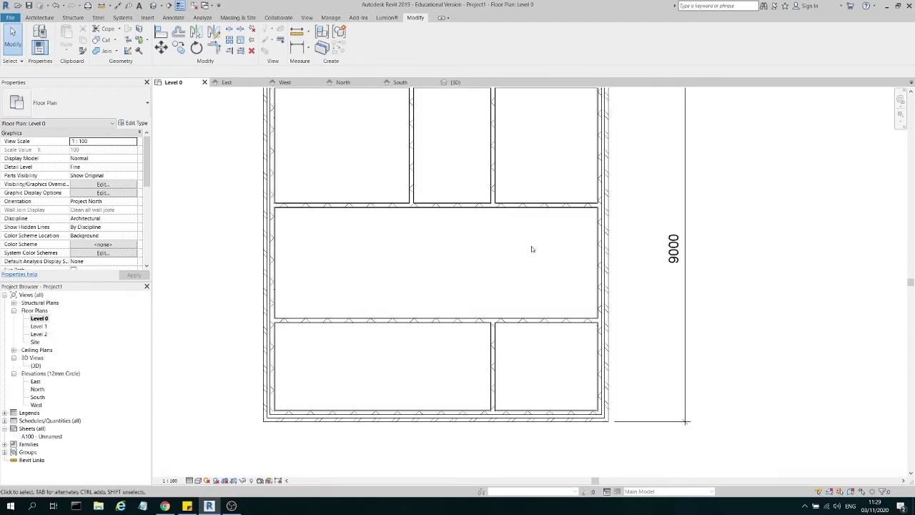
pyautogui.click(39, 17)
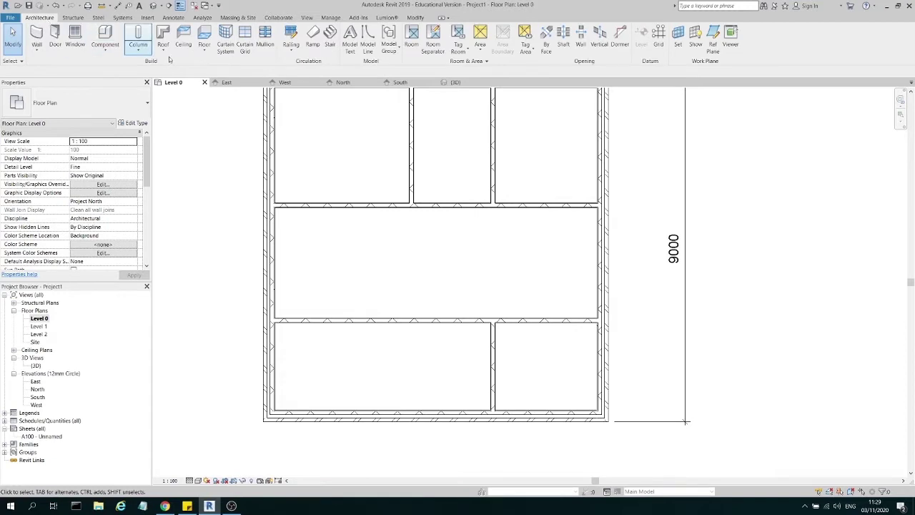
pyautogui.click(329, 36)
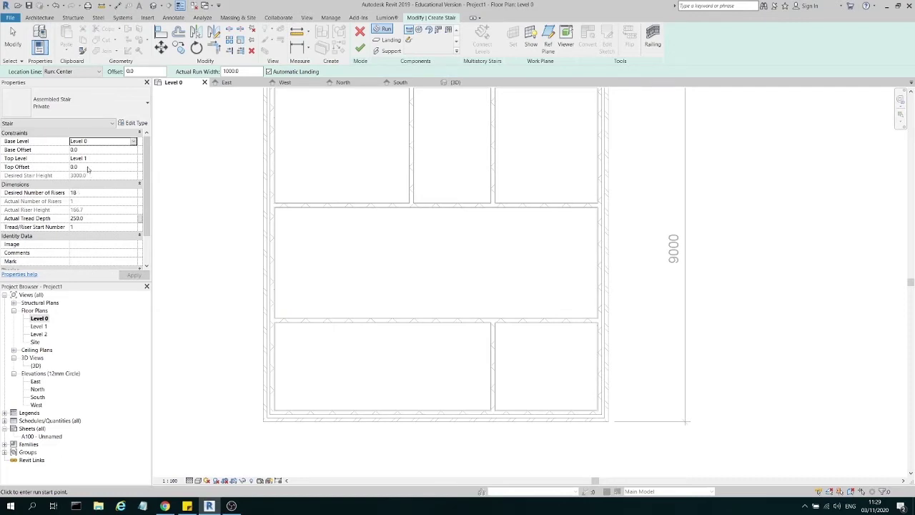
# - Try a top offset of -500 mm on the stair and reset the offset to 0
pyautogui.click(87, 167)
pyautogui.write('-3')
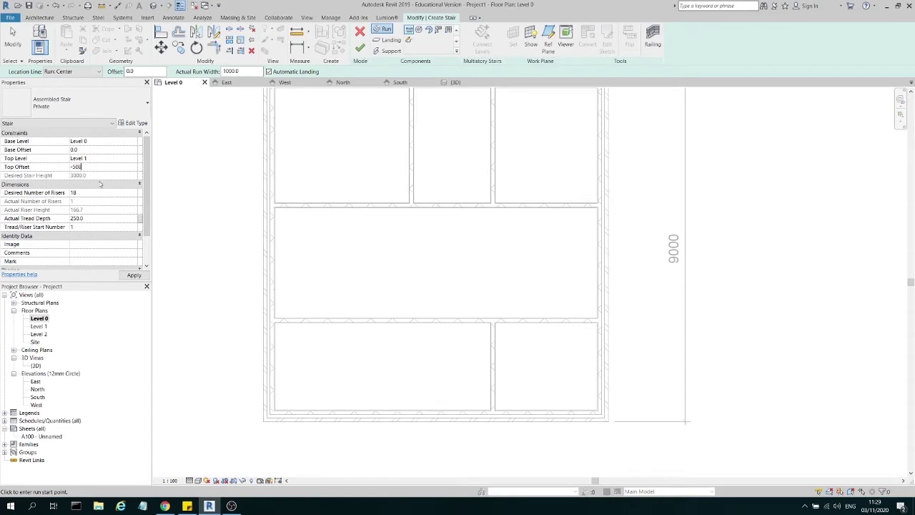
pyautogui.press('Escape')
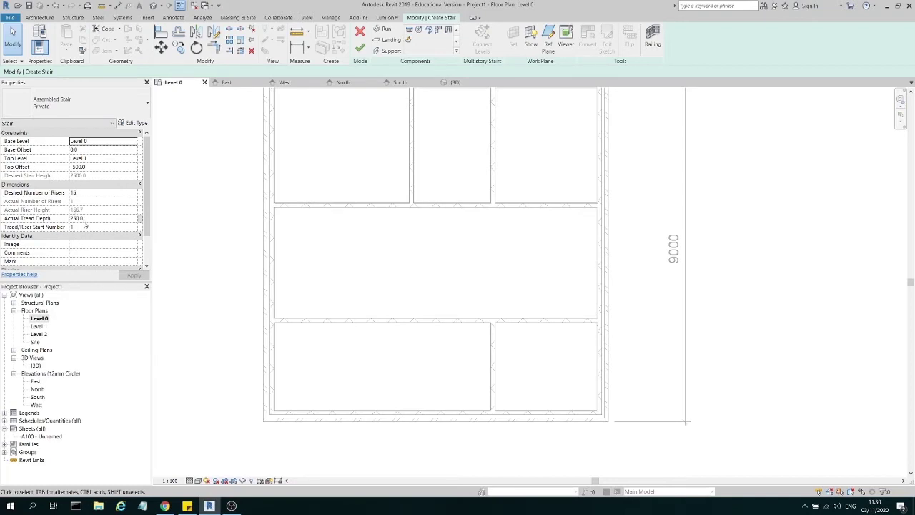
pyautogui.click(93, 169)
pyautogui.doubleClick(93, 168)
pyautogui.press('BackSpace')
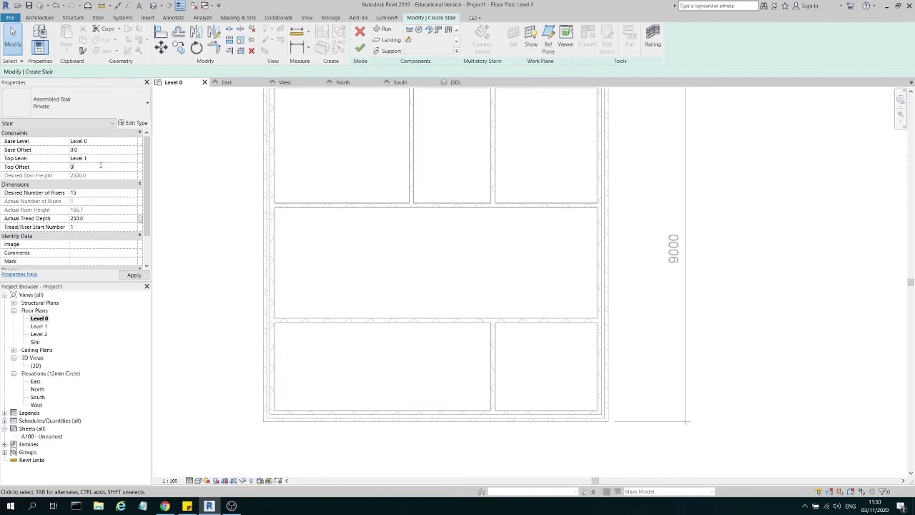
pyautogui.write('0')
pyautogui.press('Return')
pyautogui.click(101, 192)
pyautogui.doubleClick(100, 190)
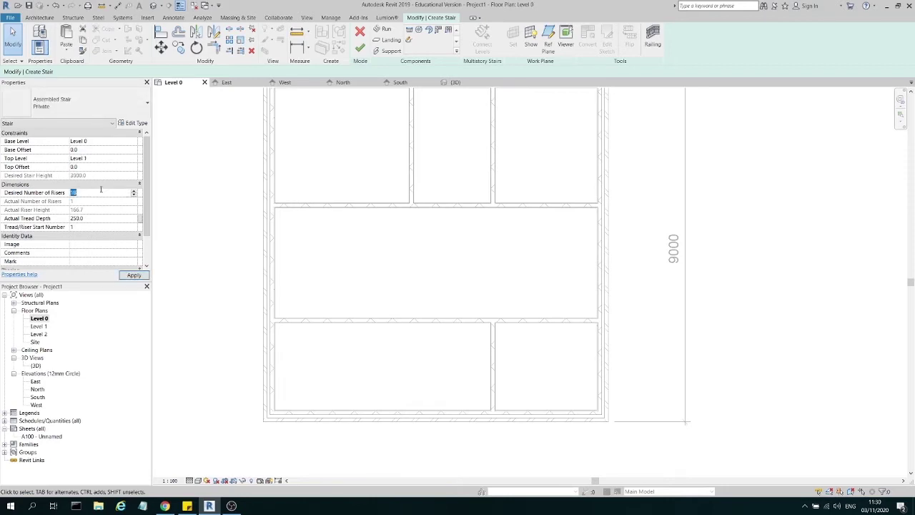
pyautogui.click(101, 186)
pyautogui.click(112, 183)
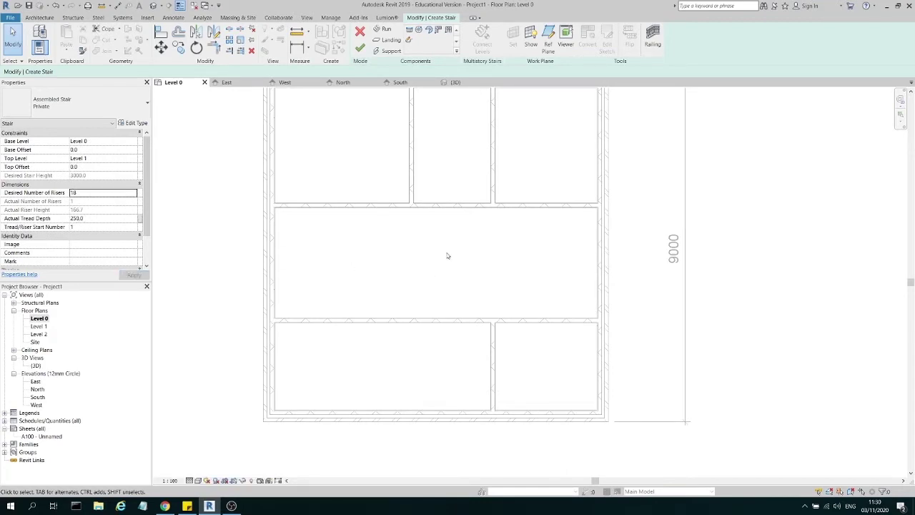
# - Sketch a U-shaped stair in the middle room: a 10-riser run eastward along its north wall and an 8-riser return run westward
pyautogui.scroll(2, 483, 229)
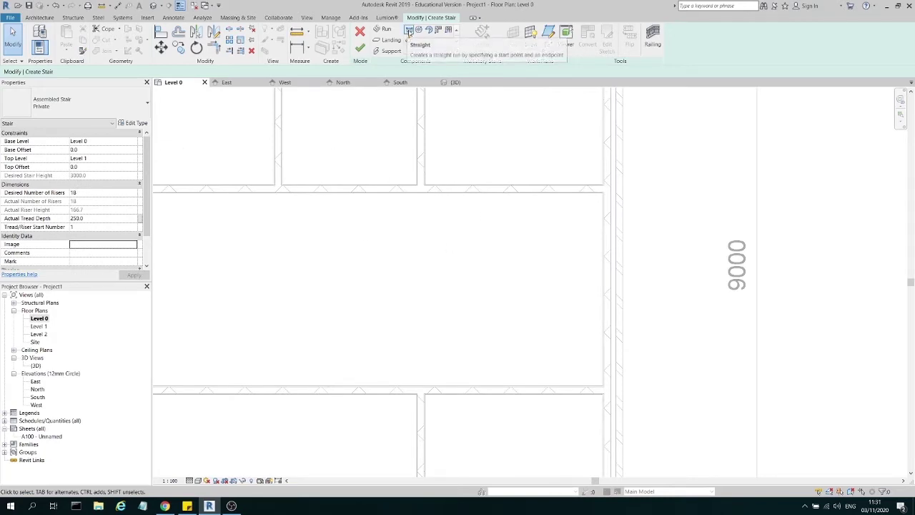
pyautogui.click(383, 28)
pyautogui.click(350, 228)
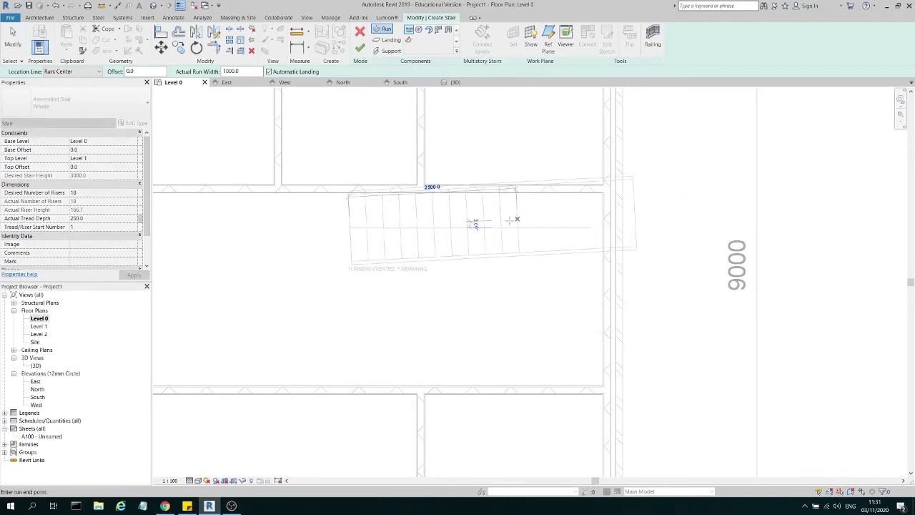
pyautogui.click(501, 228)
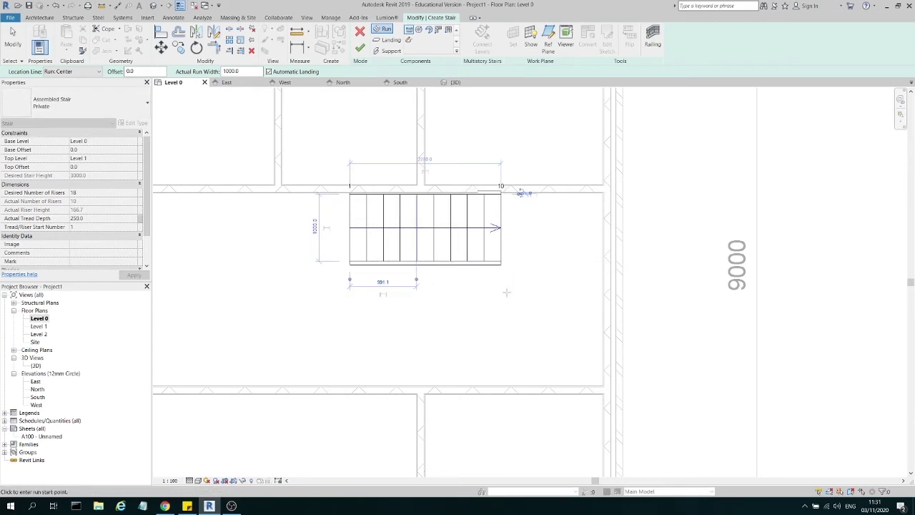
pyautogui.click(501, 320)
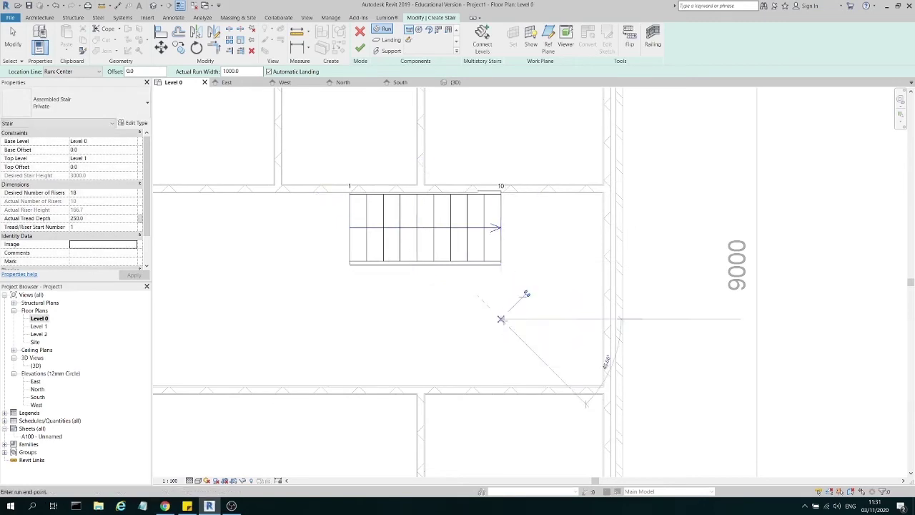
pyautogui.click(383, 319)
# - Move the return run north until its inner stringer meets the first run's stringer, and finish the stair
pyautogui.click(463, 322)
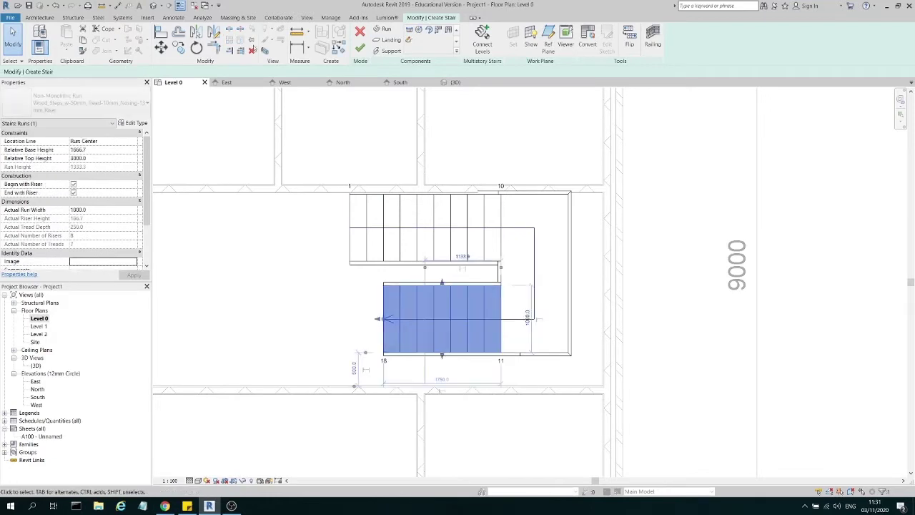
pyautogui.click(161, 47)
pyautogui.scroll(3, 461, 280)
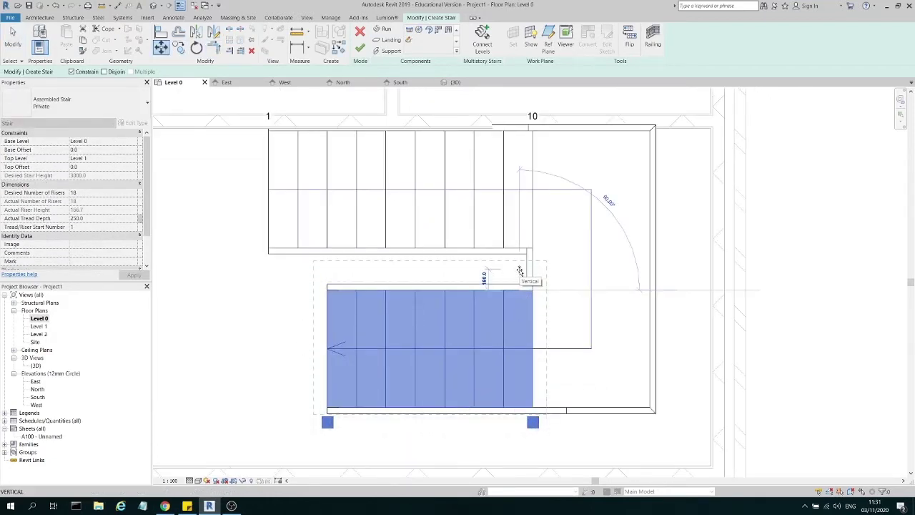
pyautogui.press('Escape')
pyautogui.press('m')
pyautogui.press('v')
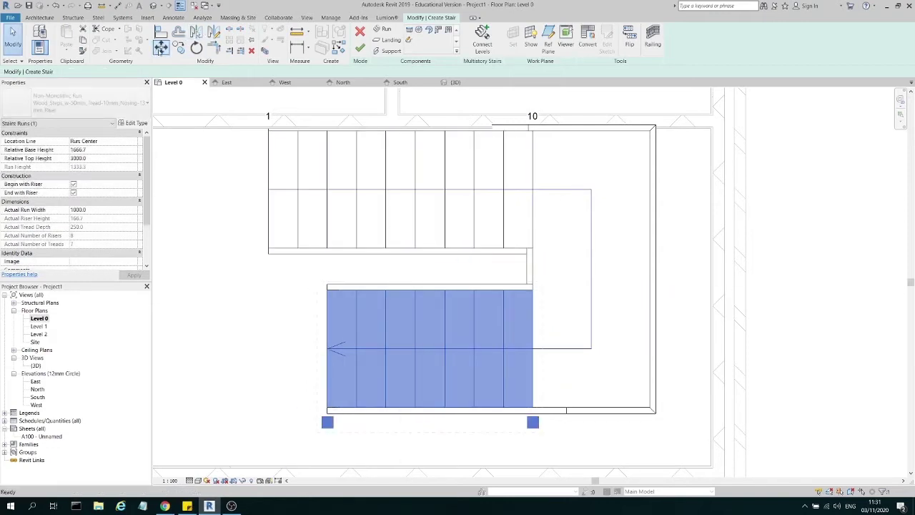
pyautogui.click(527, 285)
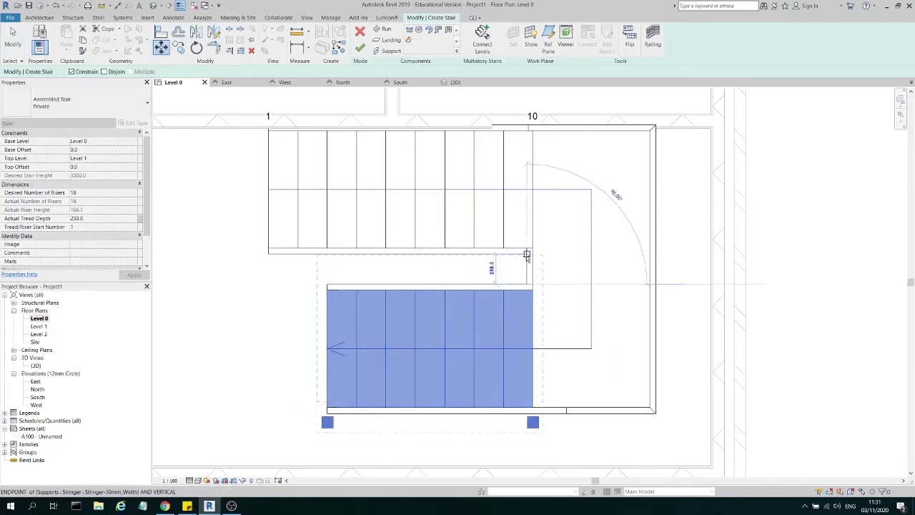
pyautogui.click(527, 255)
pyautogui.click(245, 320)
pyautogui.scroll(-5, 457, 286)
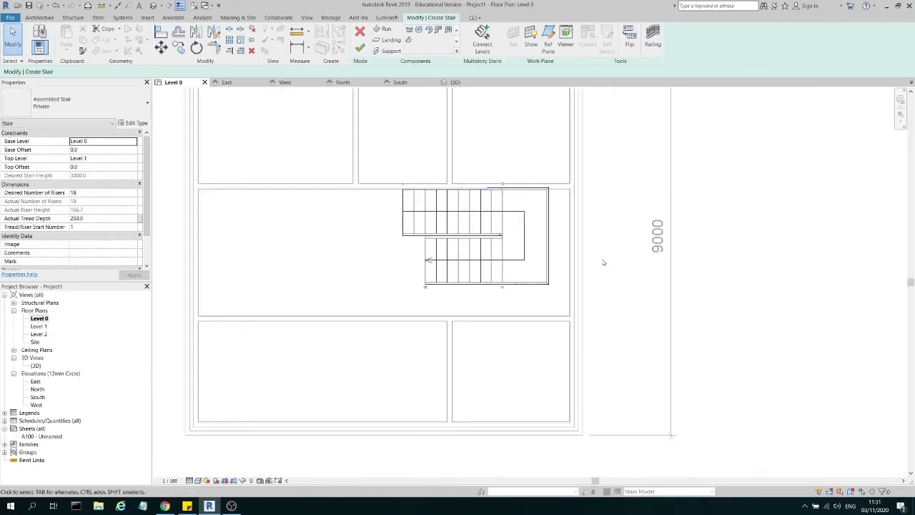
pyautogui.click(362, 48)
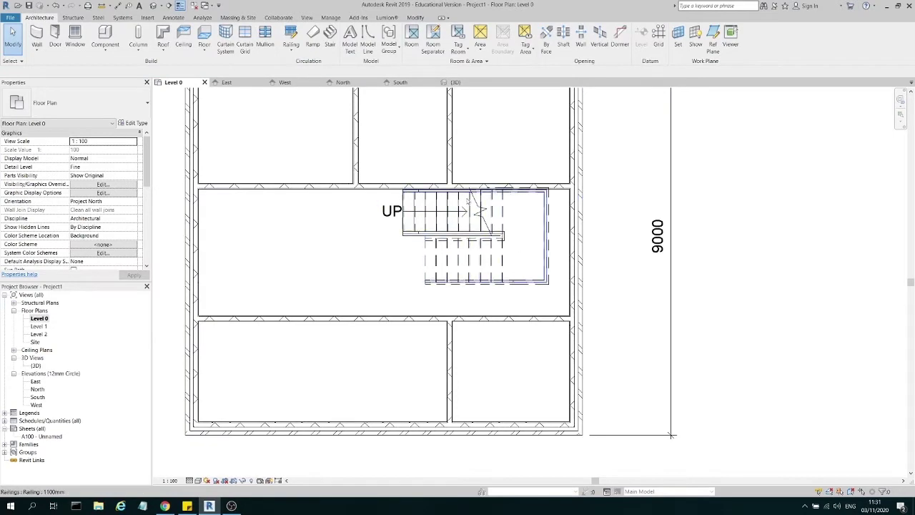
# - Move the finished stair east so its landing's northeast corner meets the middle room's northeast corner
pyautogui.click(502, 212)
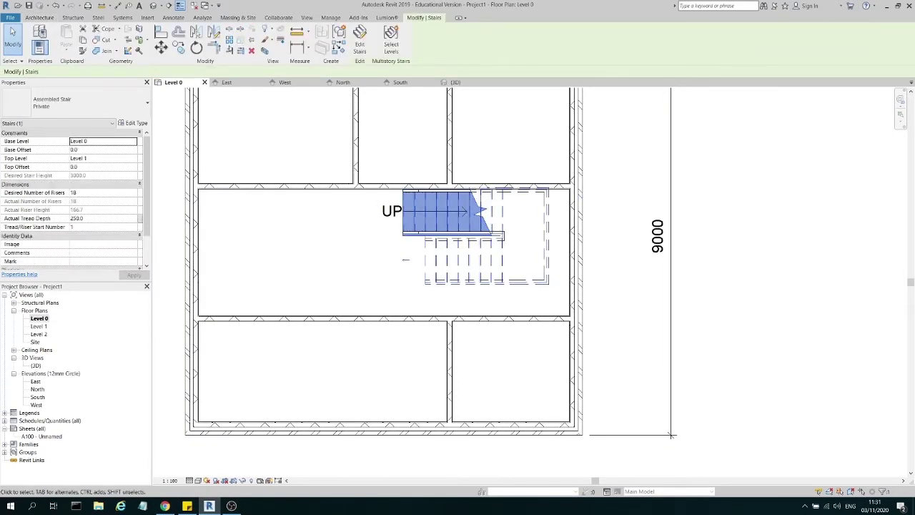
pyautogui.click(160, 46)
pyautogui.scroll(5, 522, 204)
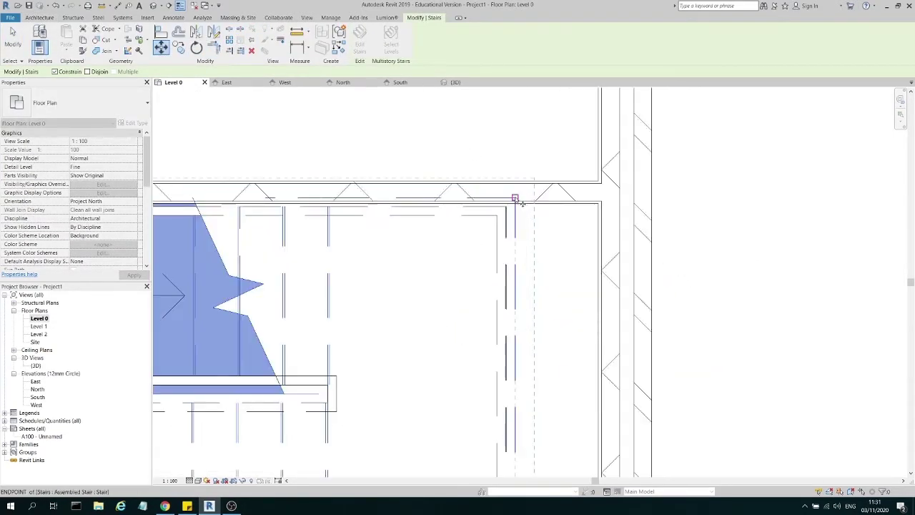
pyautogui.click(515, 198)
pyautogui.click(598, 202)
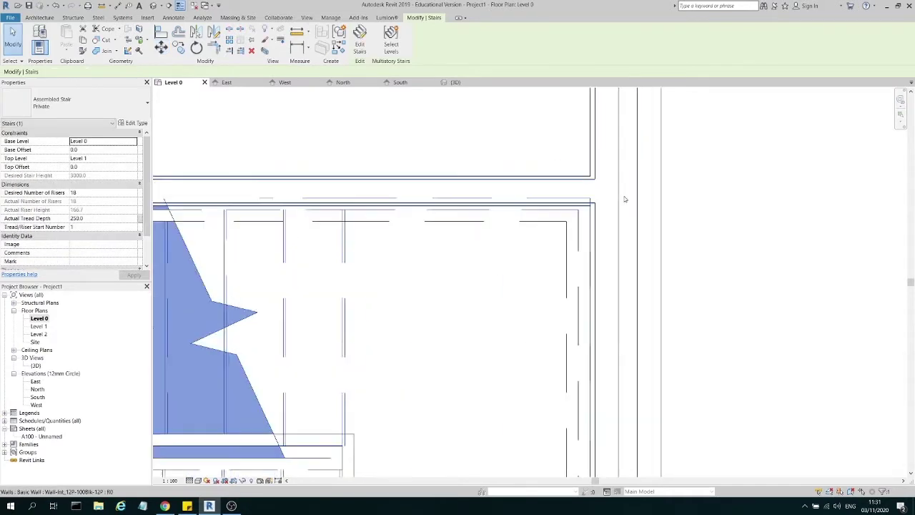
# - Move the stair south so its landing's northeast corner meets the middle room's finished wall corner
pyautogui.scroll(5, 624, 199)
pyautogui.press('Escape')
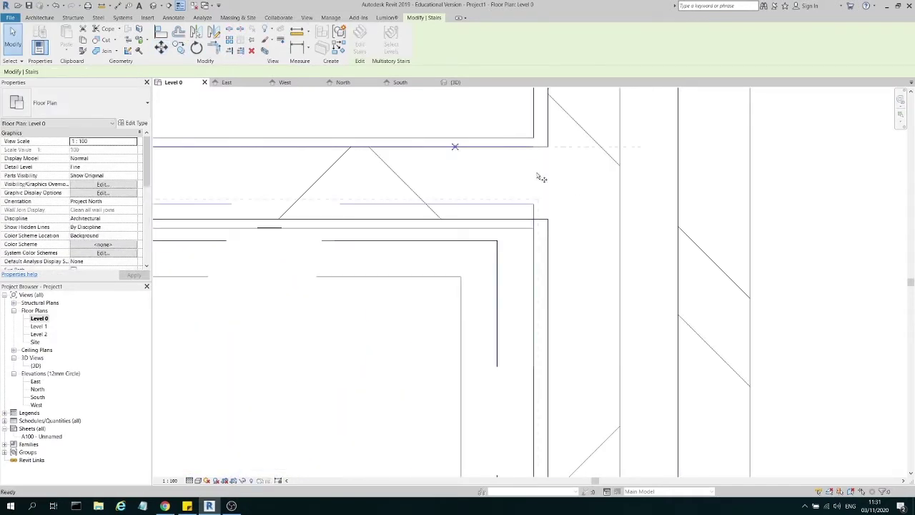
pyautogui.press('m')
pyautogui.press('v')
pyautogui.click(533, 204)
pyautogui.scroll(-5, 547, 175)
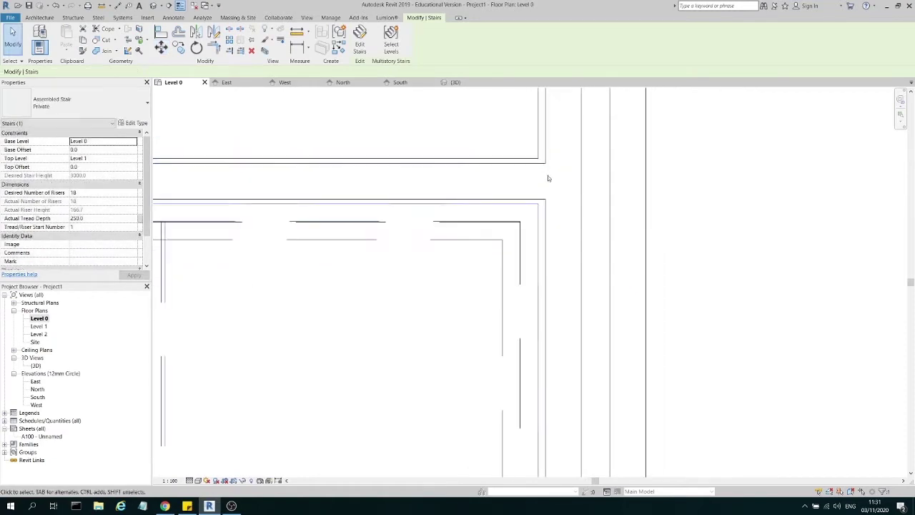
pyautogui.click(659, 186)
pyautogui.scroll(-2, 659, 187)
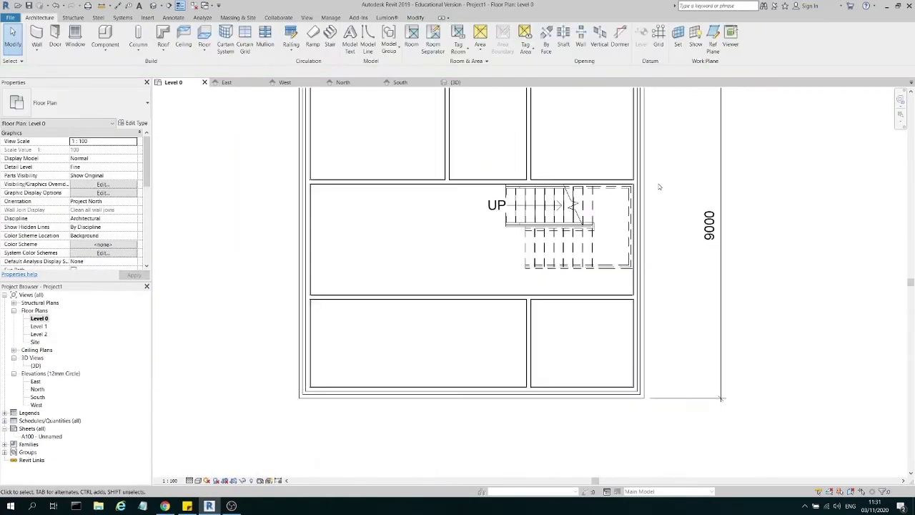
# - Delete the partition separating the two easternmost rooms north of the stair
pyautogui.scroll(-2, 464, 246)
pyautogui.scroll(2, 594, 193)
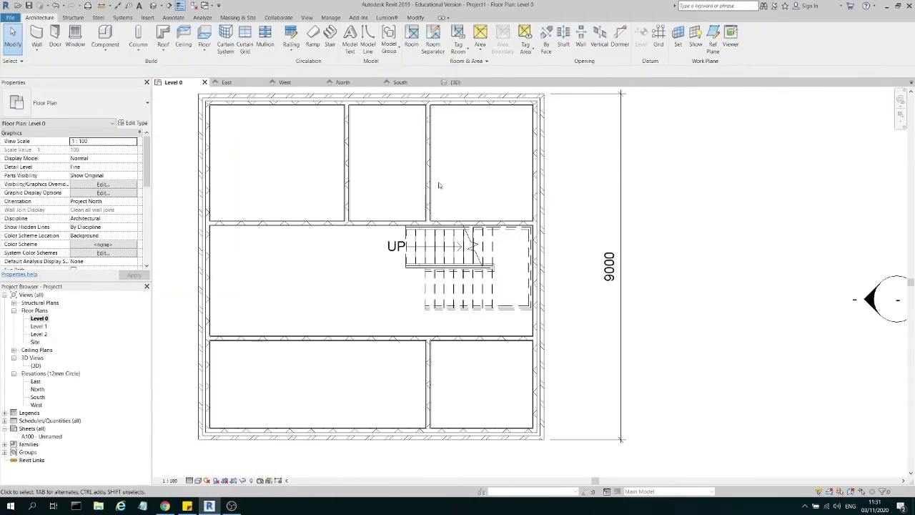
pyautogui.click(429, 184)
pyautogui.press('Delete')
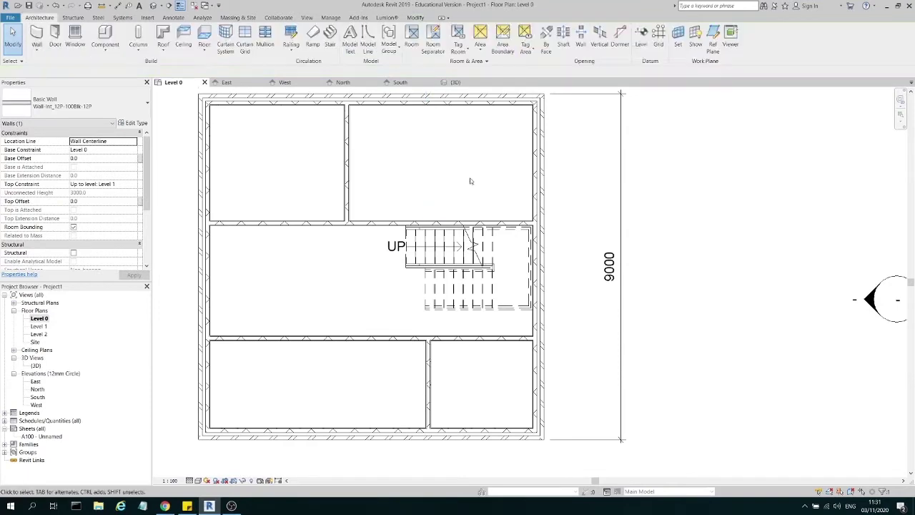
# - Move the middle room's south wall north until it meets the stair's south edge
pyautogui.scroll(-2, 543, 164)
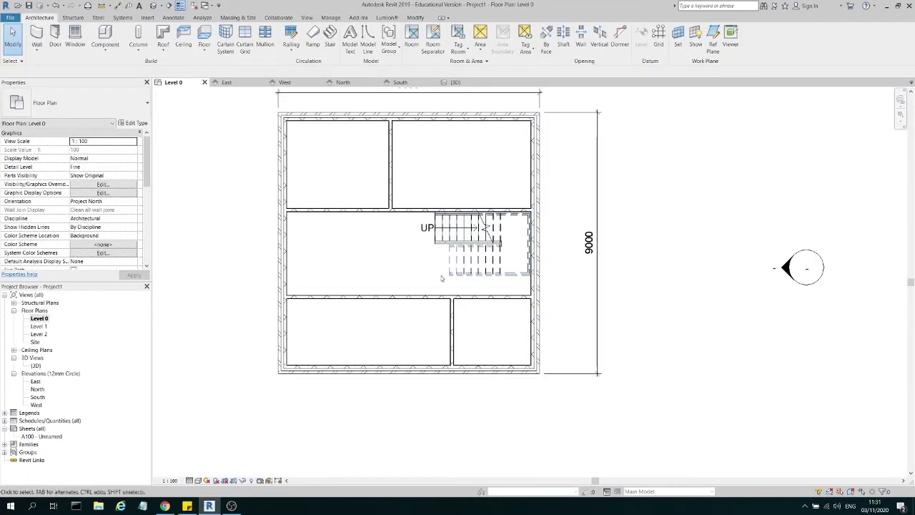
pyautogui.scroll(4, 457, 314)
pyautogui.click(508, 304)
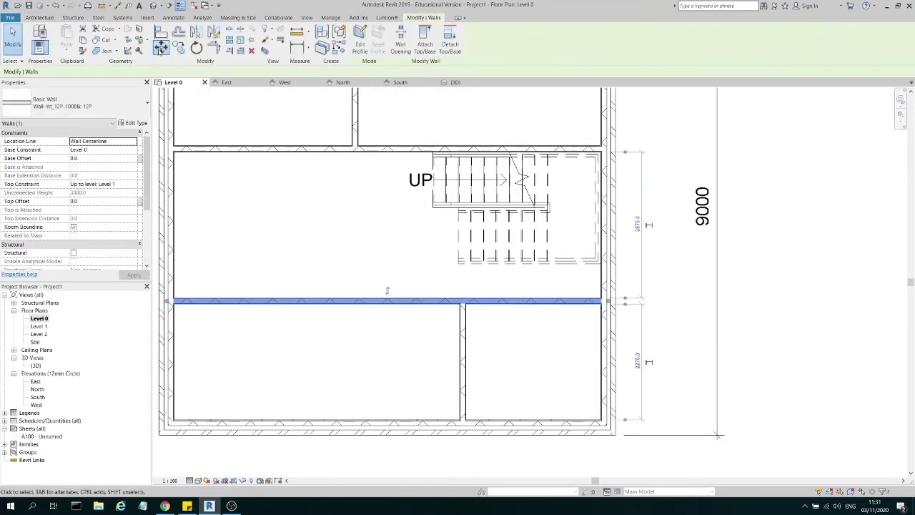
pyautogui.scroll(4, 597, 302)
pyautogui.moveTo(593, 300); pyautogui.dragTo(593, 233)
pyautogui.scroll(-5, 724, 226)
# - Move the partition between the two south rooms west, roughly in line with the partition between the north rooms
pyautogui.scroll(1, 687, 282)
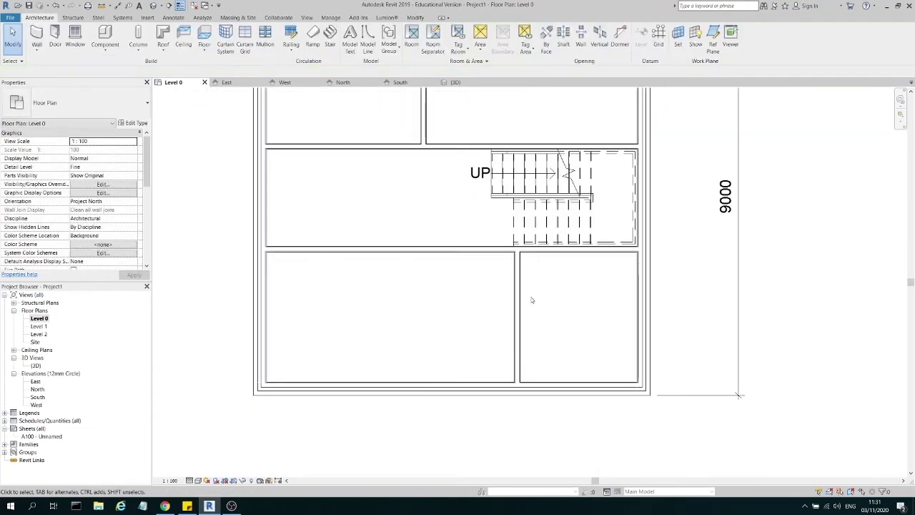
pyautogui.click(517, 315)
pyautogui.click(160, 46)
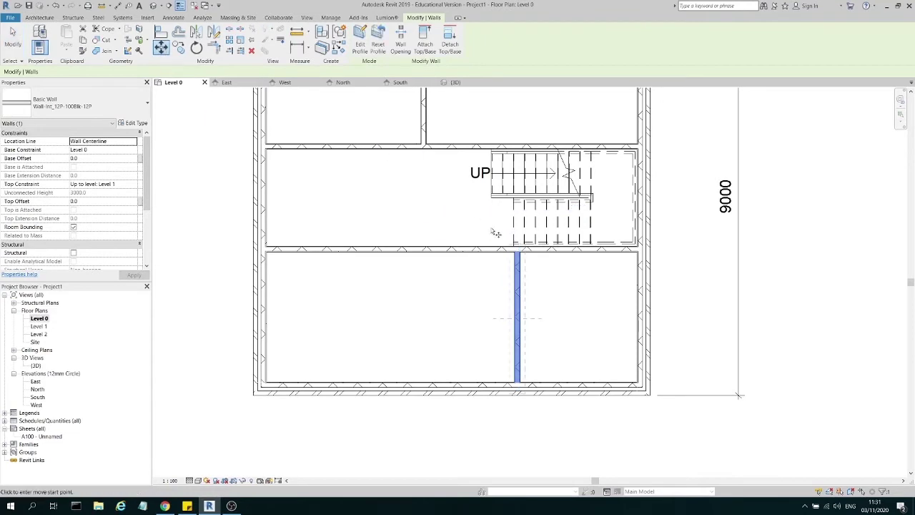
pyautogui.scroll(3, 501, 246)
pyautogui.click(554, 257)
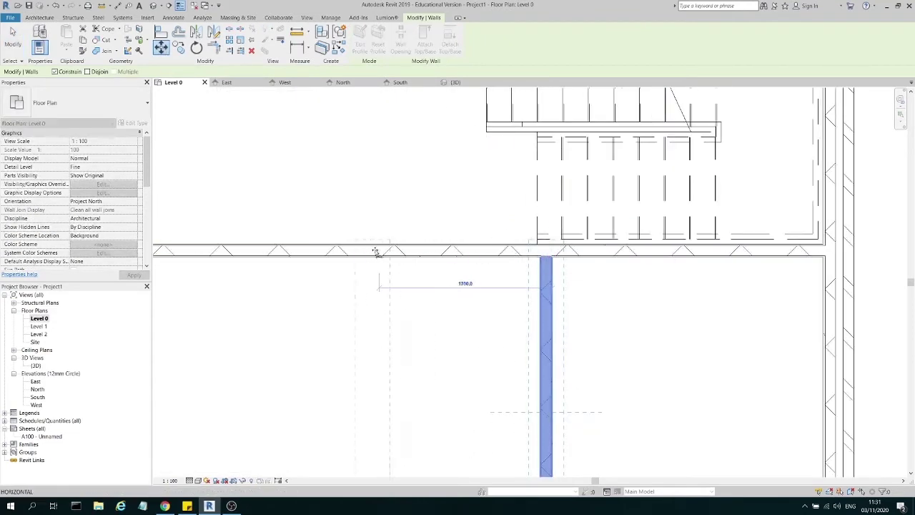
pyautogui.click(339, 256)
pyautogui.press('Escape')
pyautogui.scroll(-5, 576, 255)
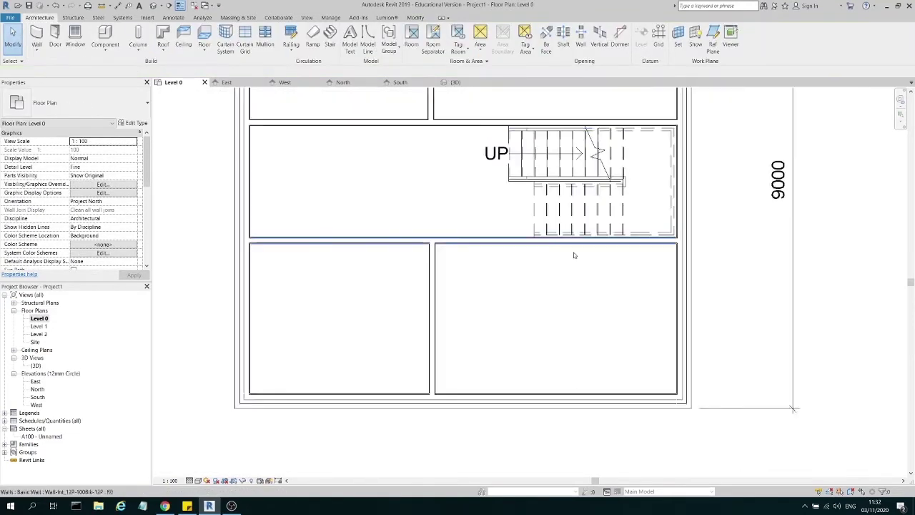
# - Examine the repositioned stair and the Level 0 partitions inside the building in the 3D view
pyautogui.scroll(-2, 530, 320)
pyautogui.scroll(1, 528, 318)
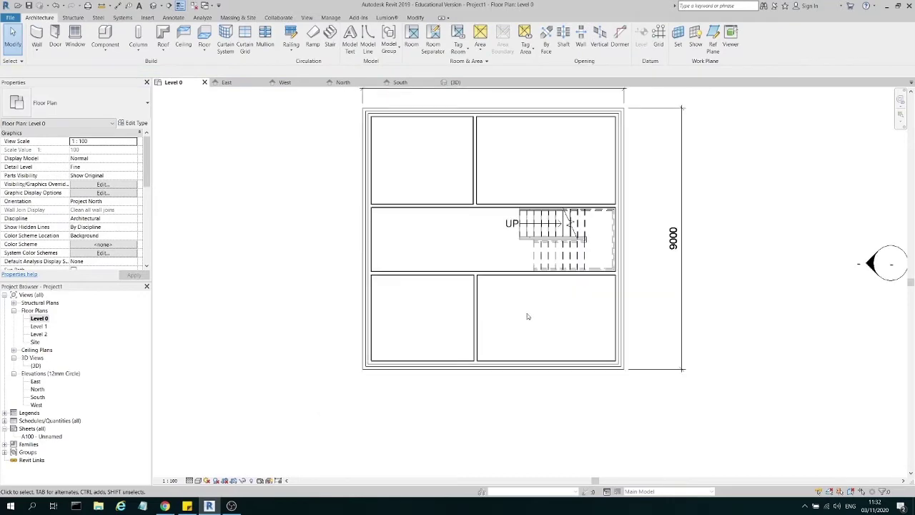
pyautogui.doubleClick(36, 365)
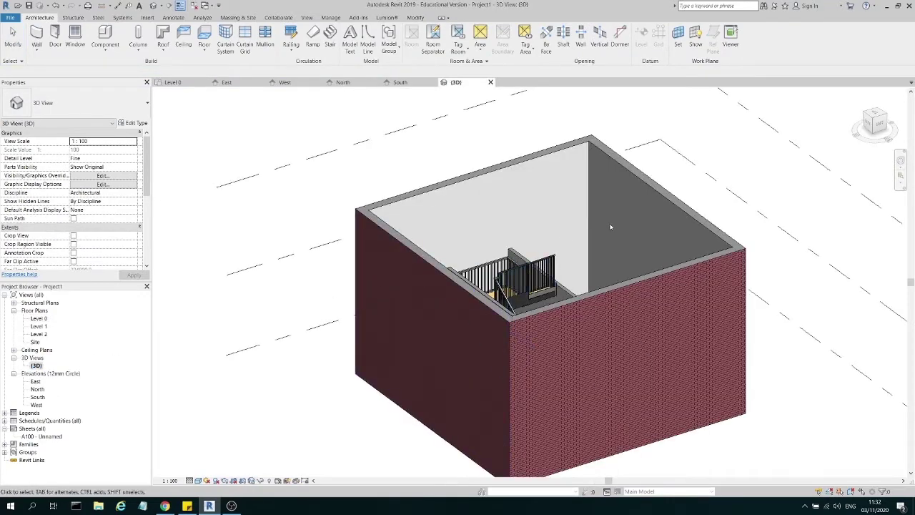
pyautogui.keyDown('shift'); pyautogui.moveTo(401, 321); pyautogui.dragTo(423, 332, button='middle'); pyautogui.keyUp('shift')
pyautogui.scroll(-4, 501, 332)
pyautogui.keyDown('shift'); pyautogui.moveTo(501, 331); pyautogui.dragTo(40, 257, button='middle'); pyautogui.keyUp('shift')
pyautogui.scroll(5, 563, 356)
# - Draw a south-facing building section on the Level 0 plan, running from east to west across the building through the stair
pyautogui.doubleClick(39, 318)
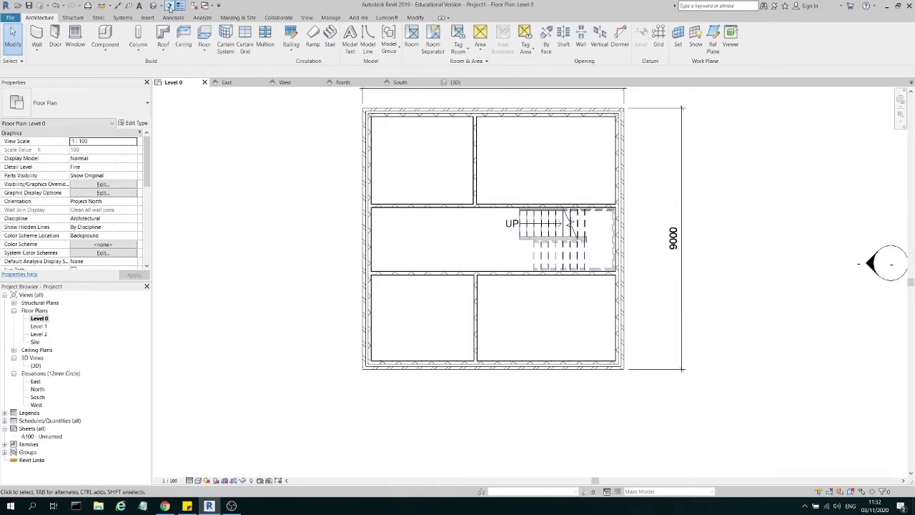
pyautogui.click(170, 6)
pyautogui.click(754, 237)
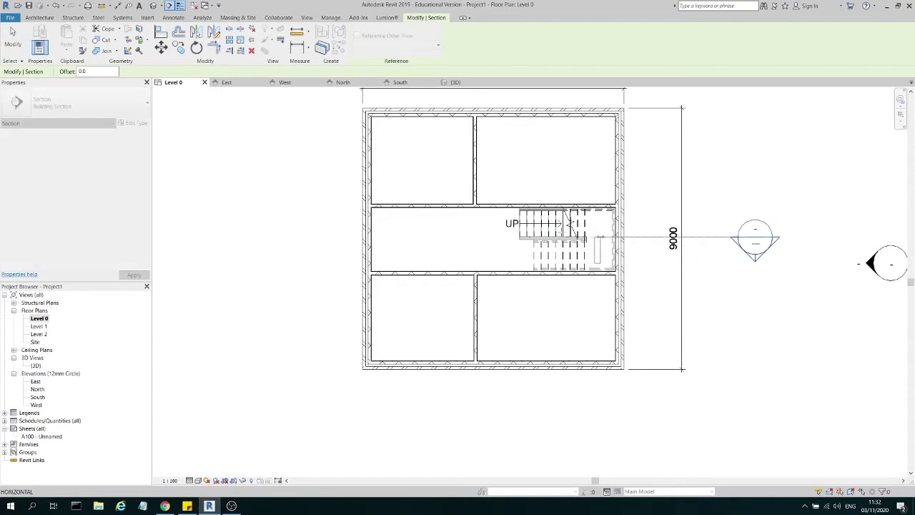
pyautogui.click(278, 236)
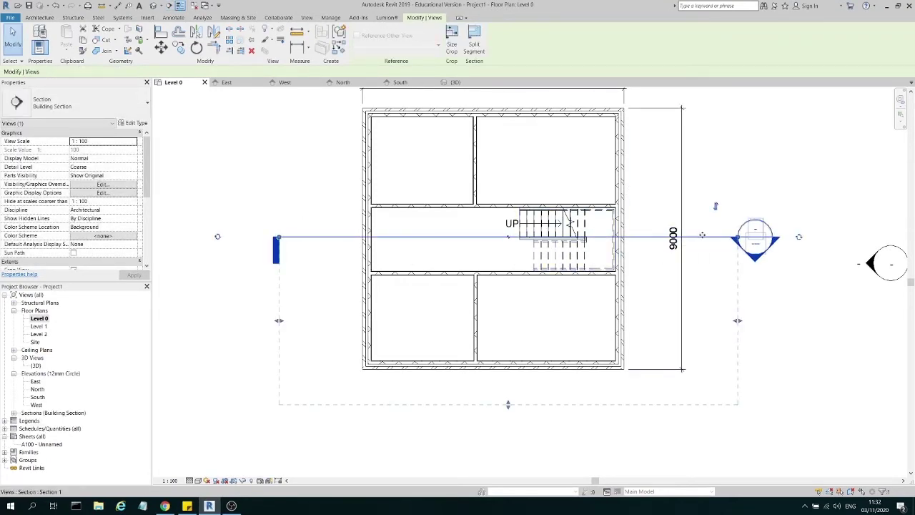
# - Move the section line north onto the stair's first run and extend its view depth farther south
pyautogui.moveTo(702, 236); pyautogui.dragTo(703, 221)
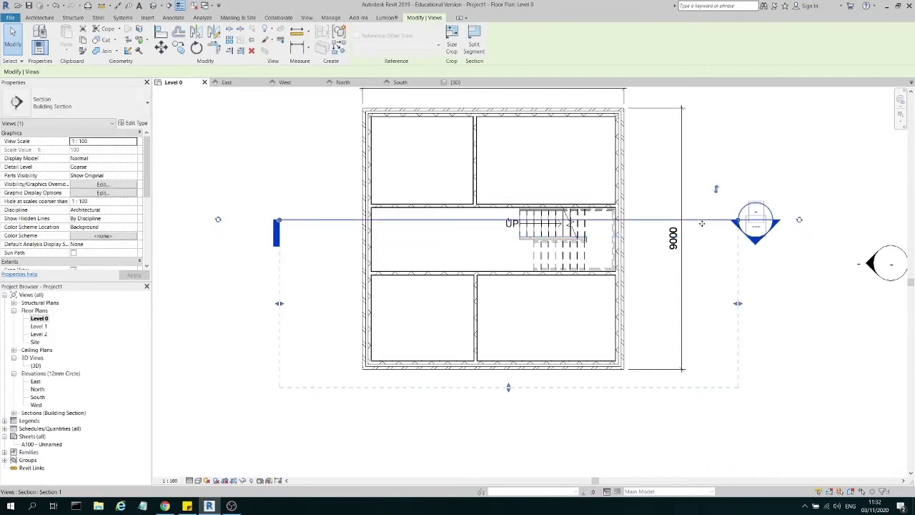
pyautogui.moveTo(508, 387); pyautogui.dragTo(507, 430)
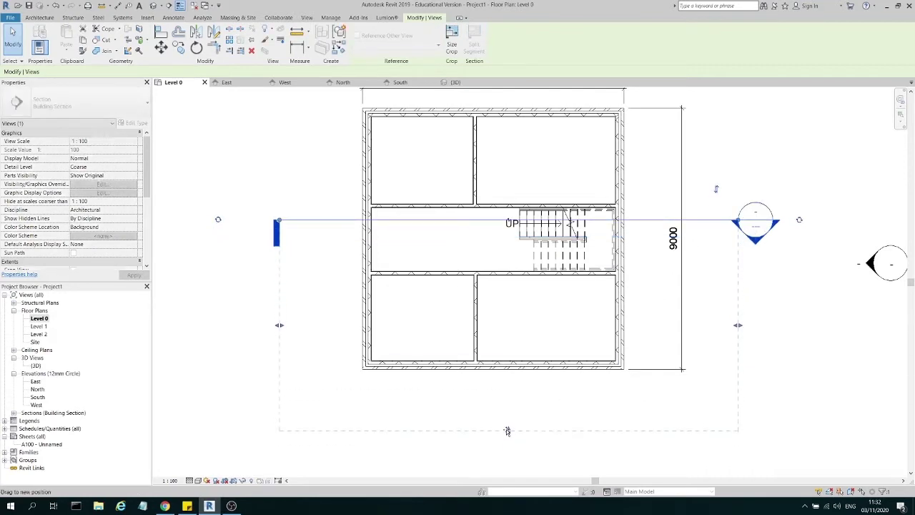
pyautogui.click(789, 265)
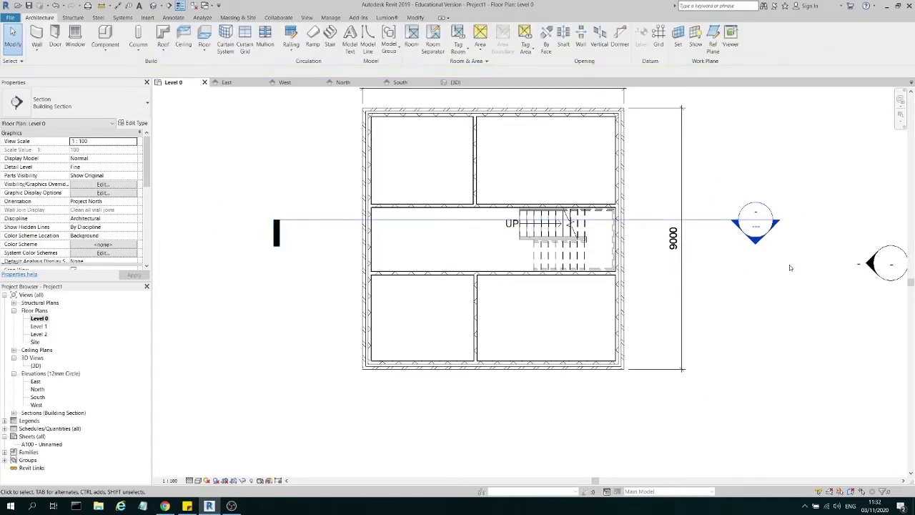
# - Open the new section view and examine the stair's runs and landing between Level 0 and Level 1
pyautogui.scroll(1, 756, 239)
pyautogui.scroll(2, 758, 239)
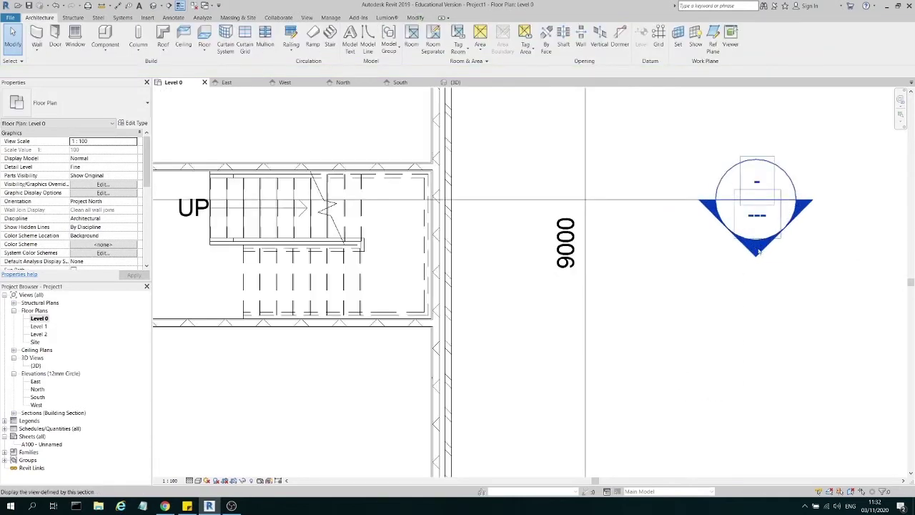
pyautogui.doubleClick(757, 249)
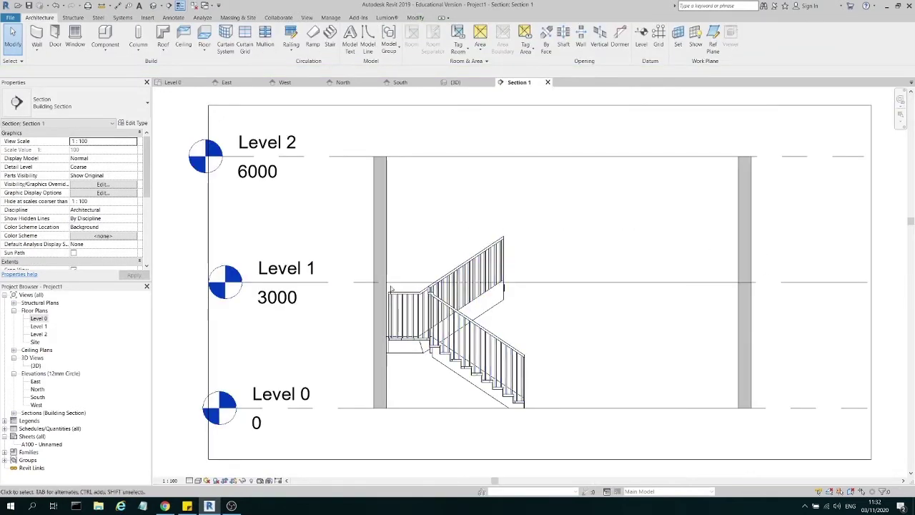
pyautogui.scroll(3, 429, 286)
pyautogui.scroll(-1, 365, 313)
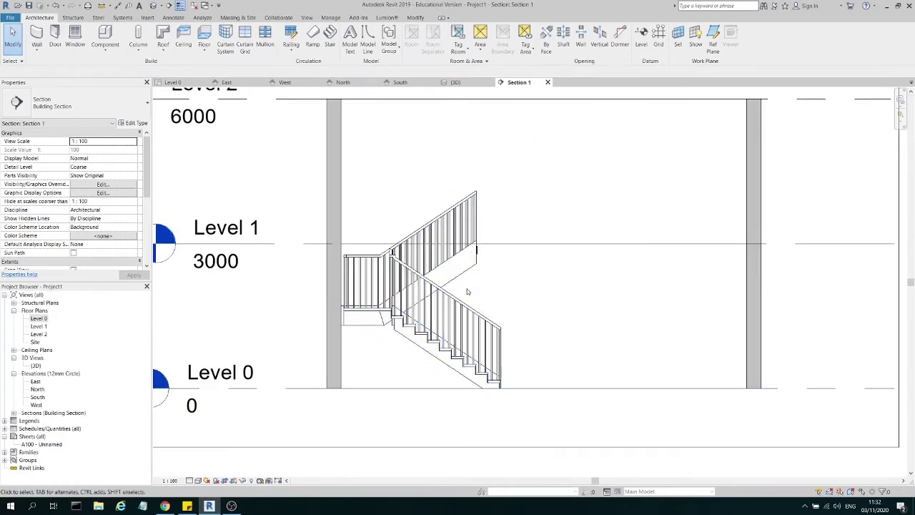
pyautogui.scroll(-1, 594, 346)
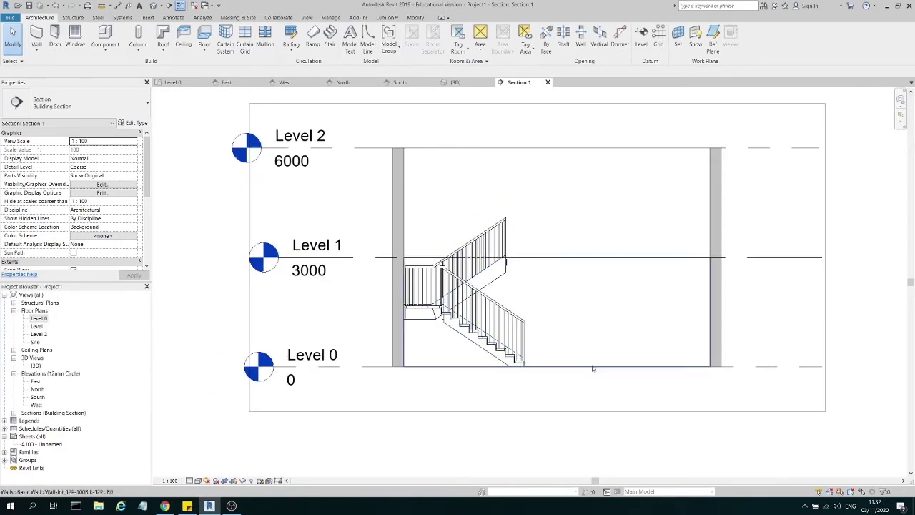
pyautogui.scroll(2, 542, 369)
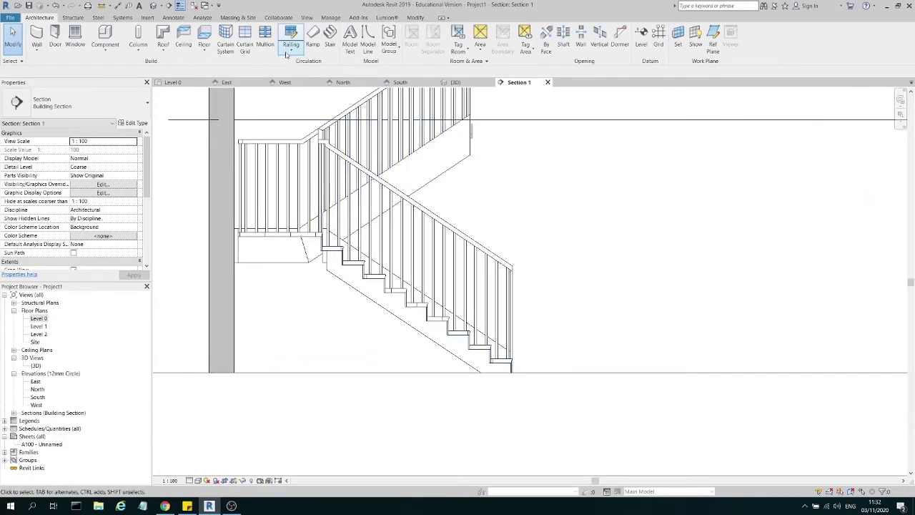
pyautogui.click(109, 6)
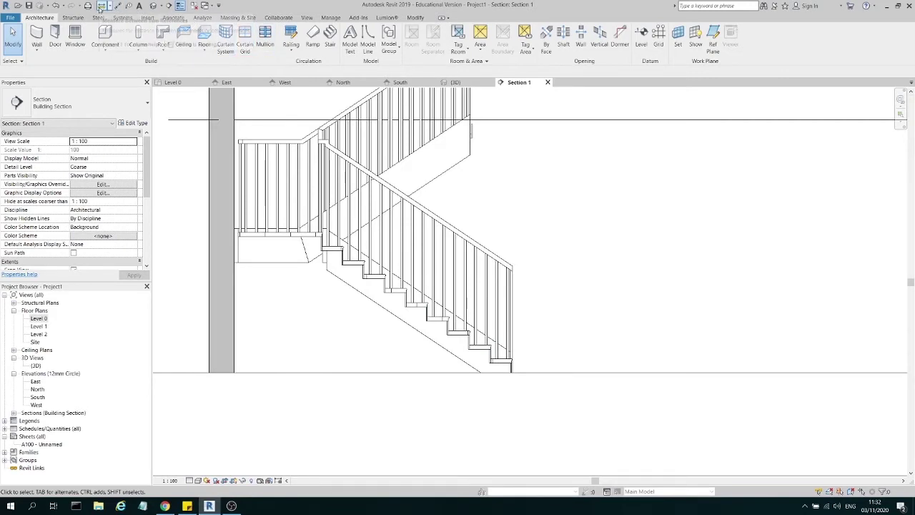
pyautogui.click(121, 19)
pyautogui.scroll(1, 491, 377)
pyautogui.scroll(3, 529, 371)
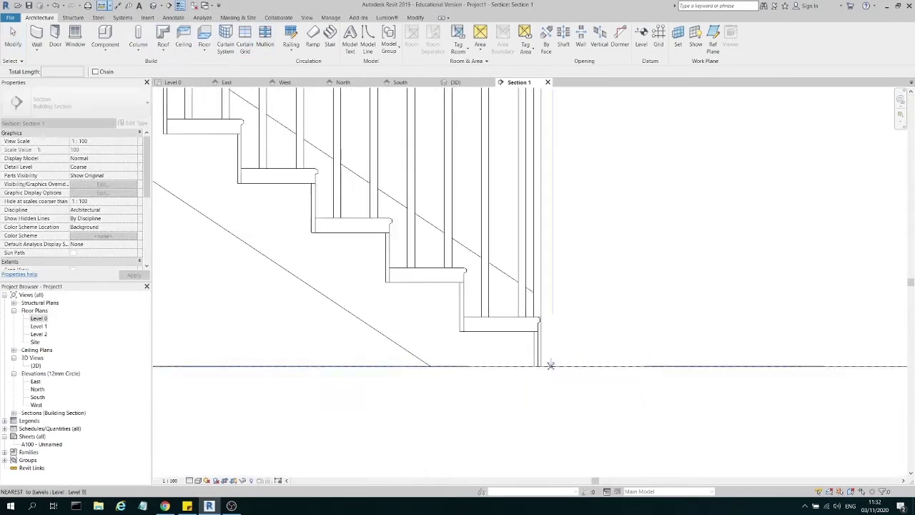
pyautogui.click(541, 370)
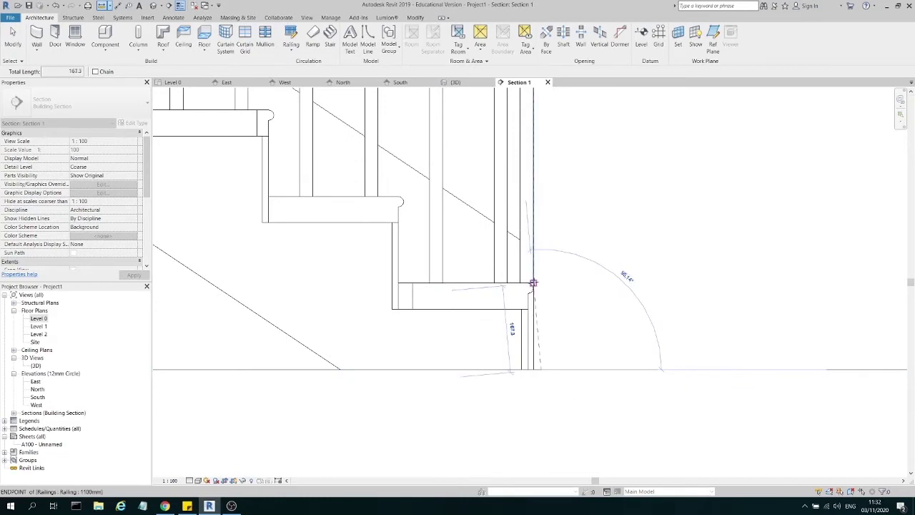
pyautogui.press('Escape')
pyautogui.press('Escape')
pyautogui.rightClick(533, 283)
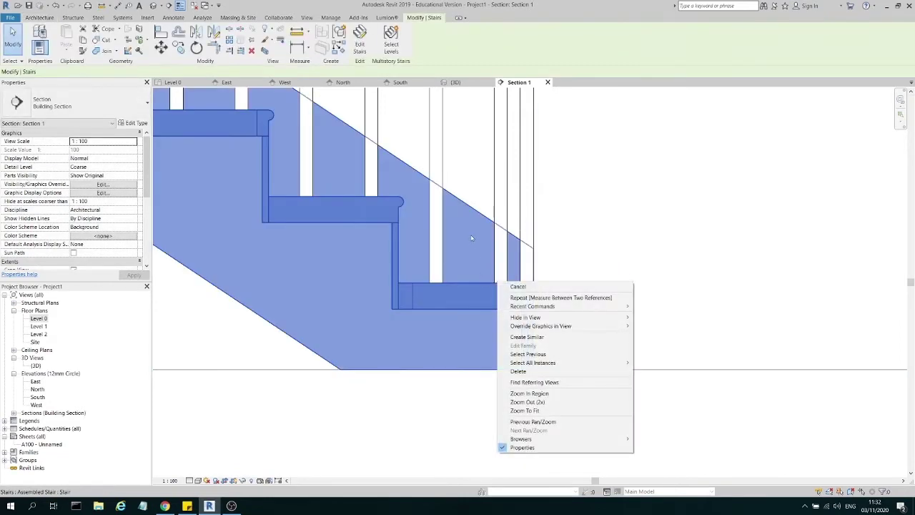
pyautogui.press('Escape')
# - Measure the bottom riser's height vertically from the top of the first tread to Level 0
pyautogui.click(111, 5)
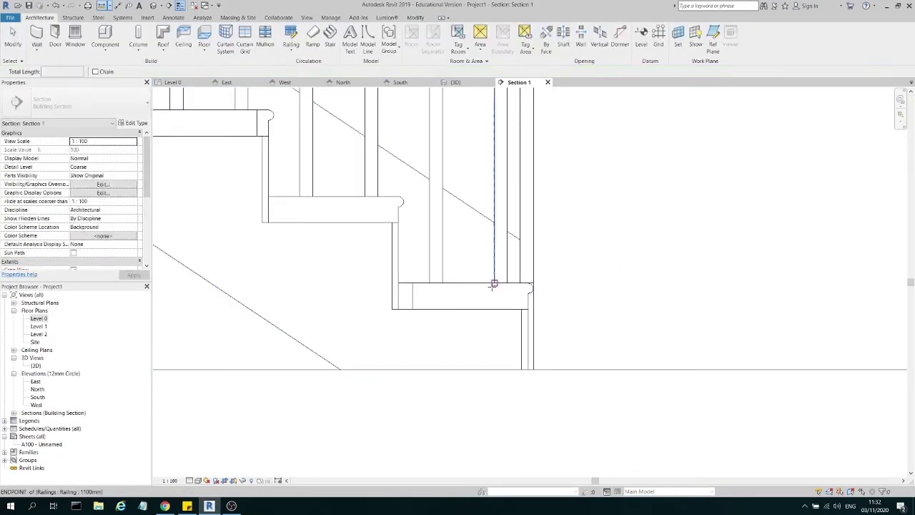
pyautogui.click(494, 283)
pyautogui.click(493, 370)
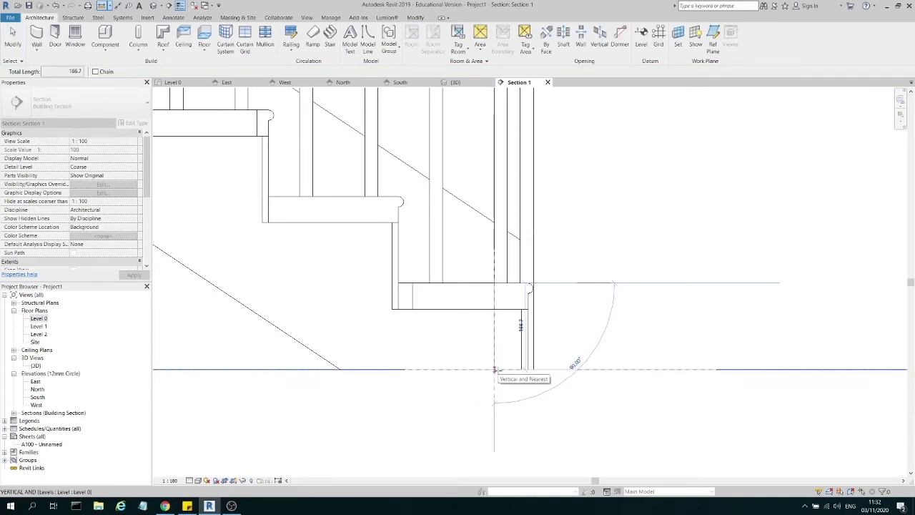
pyautogui.press('Escape')
pyautogui.rightClick(429, 294)
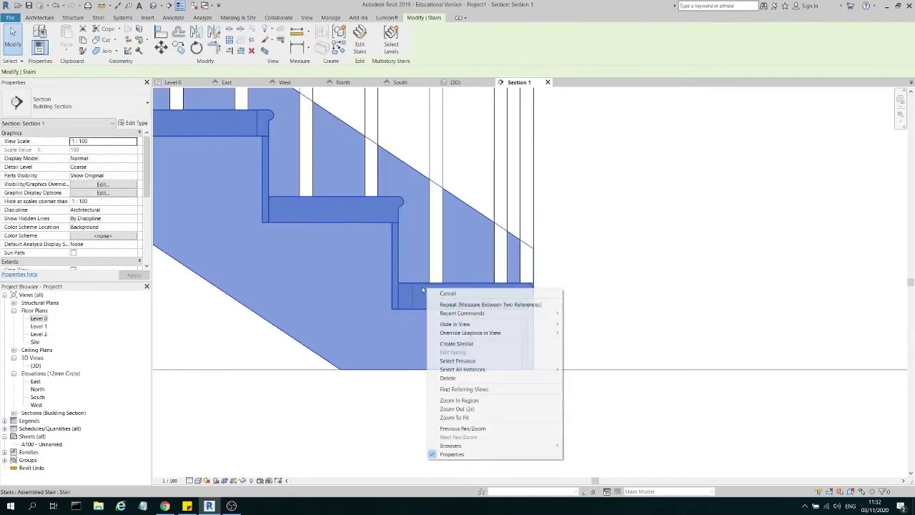
pyautogui.press('Escape')
# - Measure the bottom tread's depth horizontally between its back edge and its front edge
pyautogui.click(102, 5)
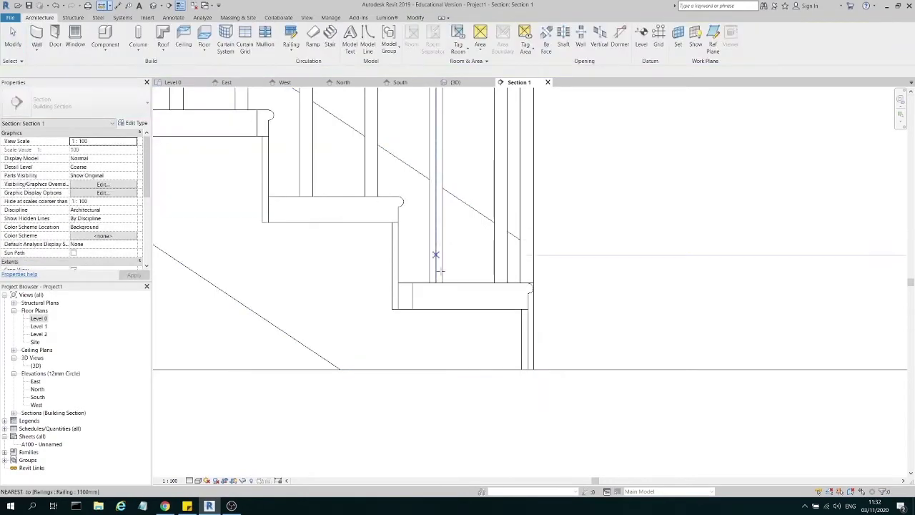
pyautogui.click(398, 283)
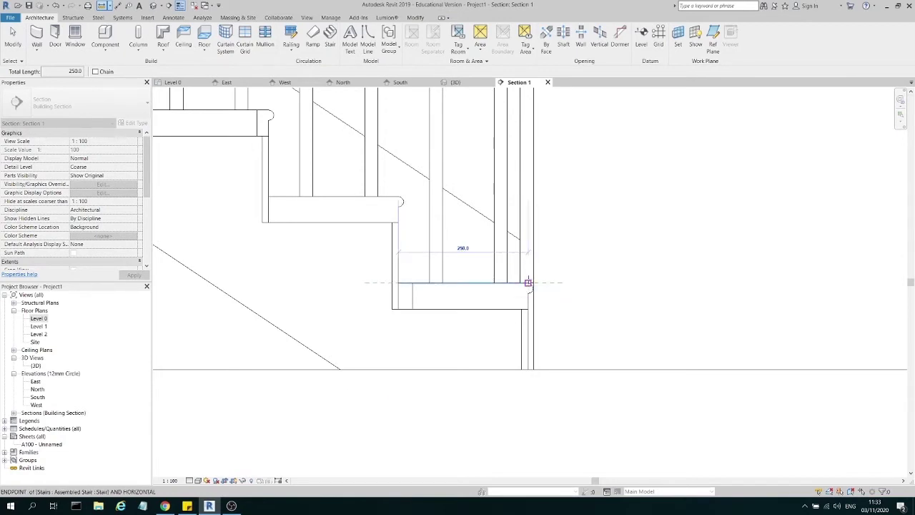
pyautogui.press('Escape')
pyautogui.press('Escape')
# - Open the Level 1 floor plan
pyautogui.scroll(-3, 504, 301)
pyautogui.scroll(-5, 492, 315)
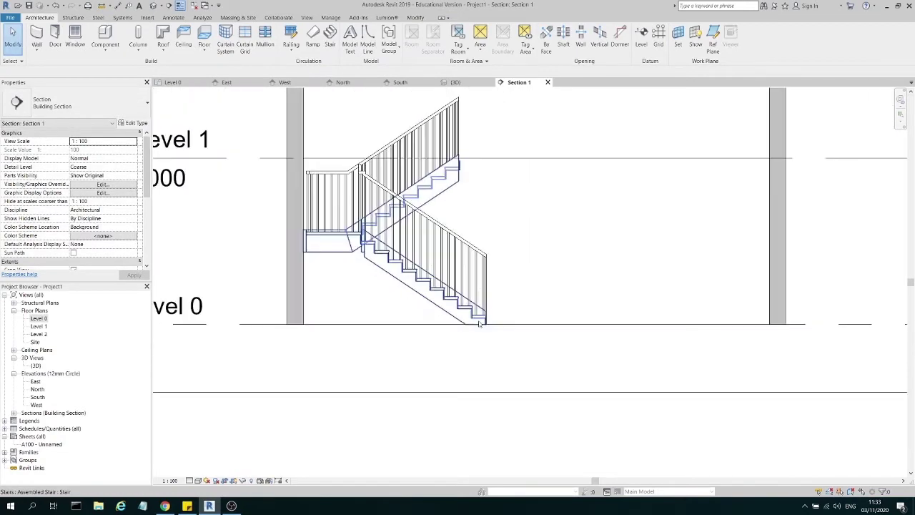
pyautogui.doubleClick(39, 326)
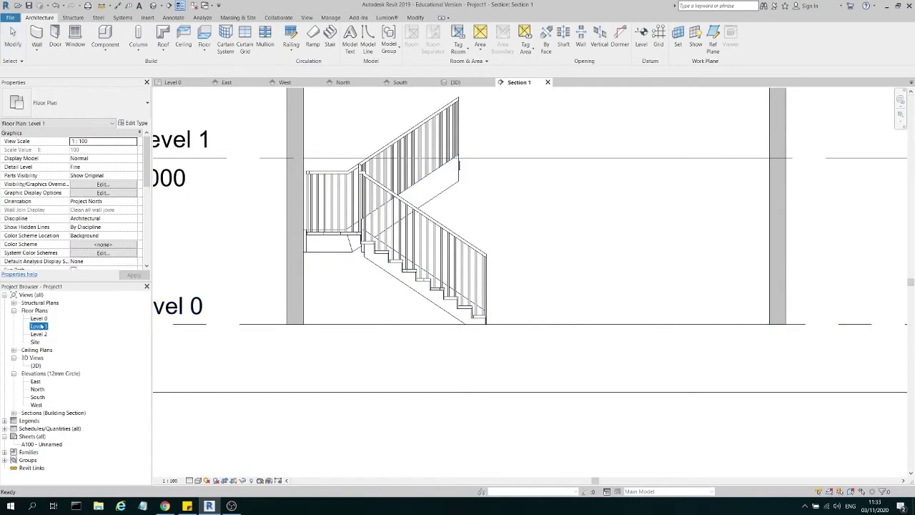
# - Set the Level 1 floor plan's underlay range base level to Level 1
pyautogui.scroll(-2, 691, 278)
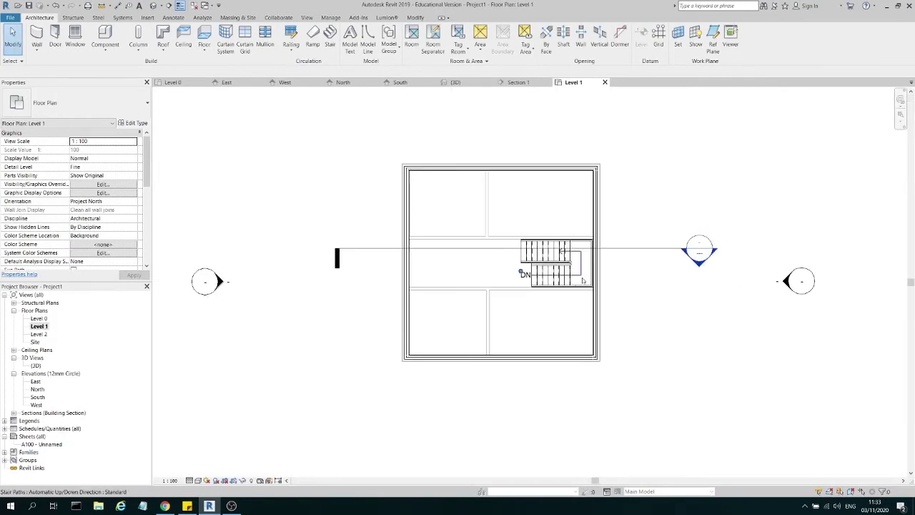
pyautogui.scroll(3, 335, 256)
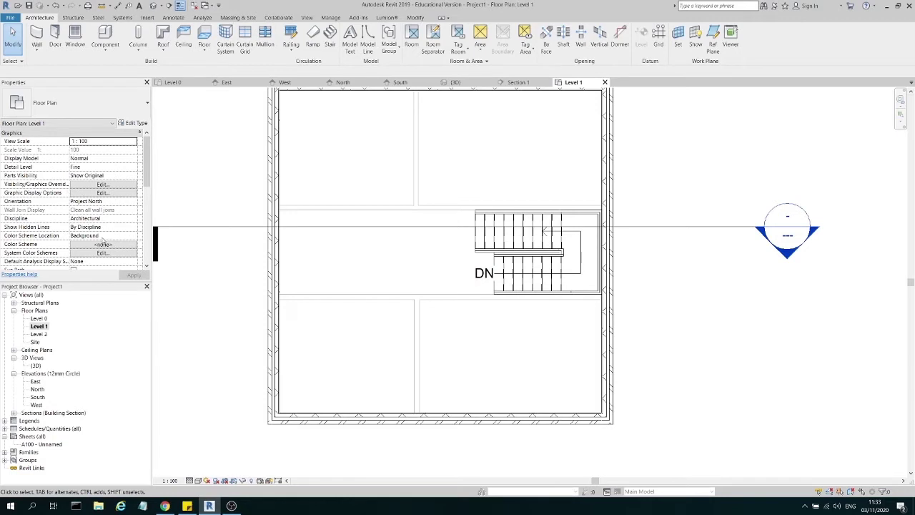
pyautogui.scroll(-3, 103, 241)
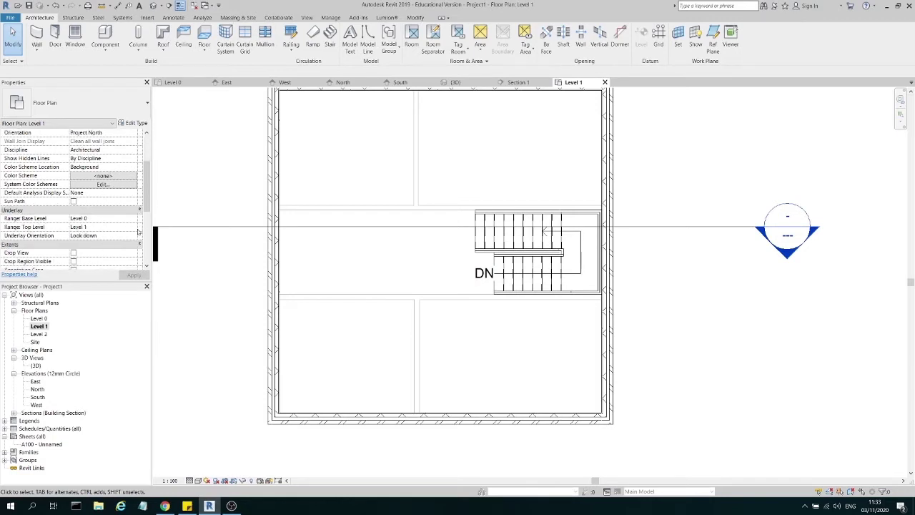
pyautogui.click(133, 236)
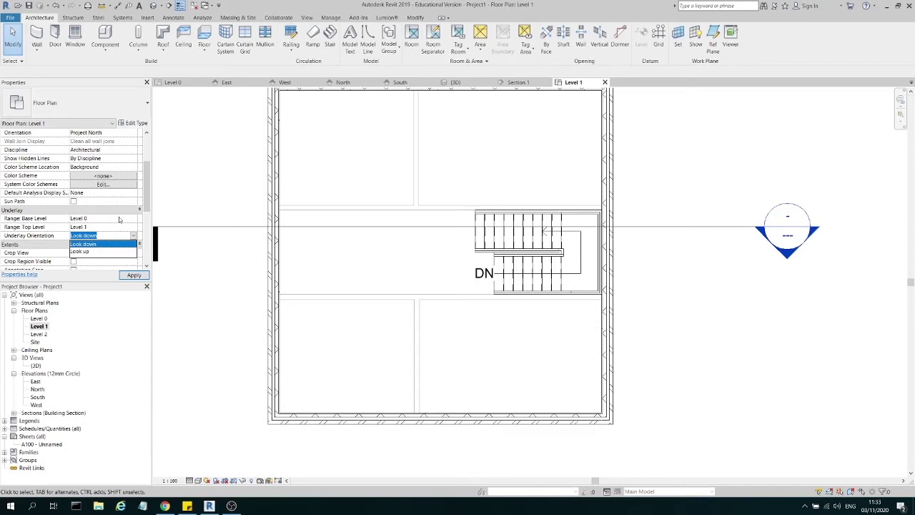
pyautogui.click(107, 218)
pyautogui.click(133, 218)
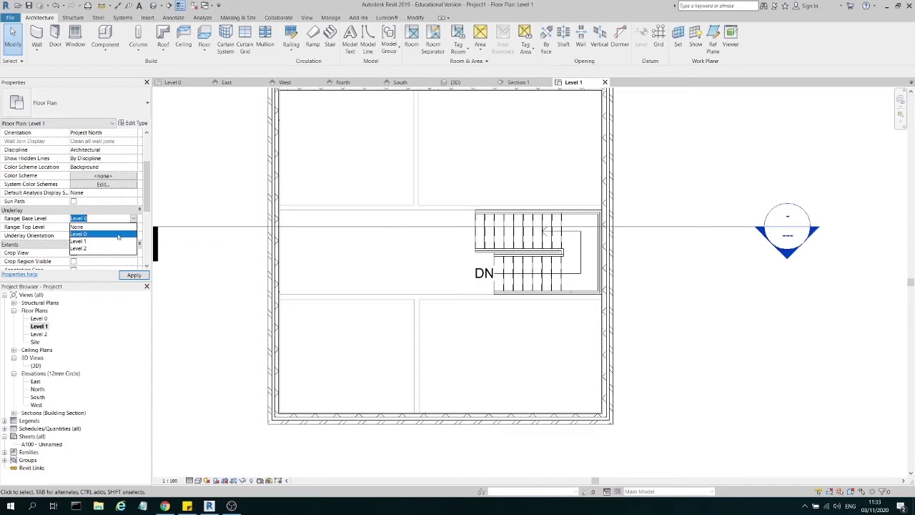
pyautogui.click(107, 242)
pyautogui.click(133, 276)
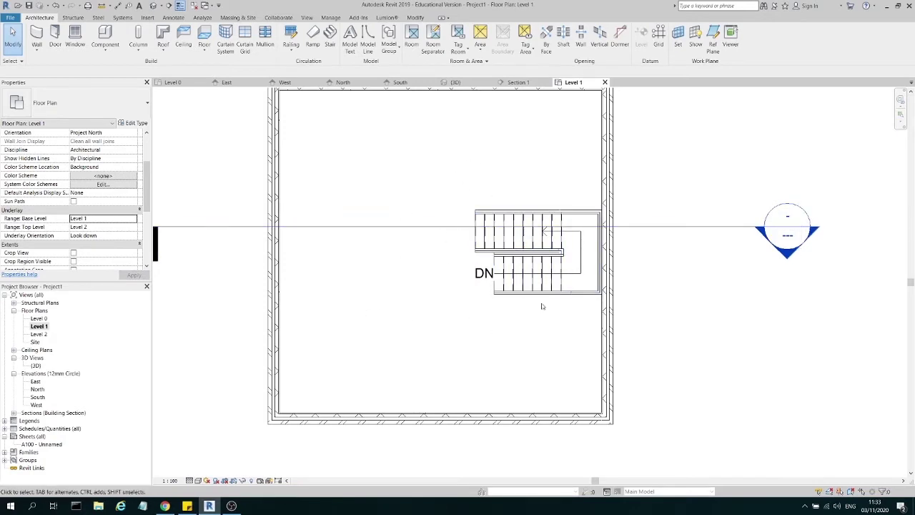
# - Switch the plan's underlay base level to None, and return it to Level 0
pyautogui.click(132, 219)
pyautogui.click(122, 226)
pyautogui.click(134, 219)
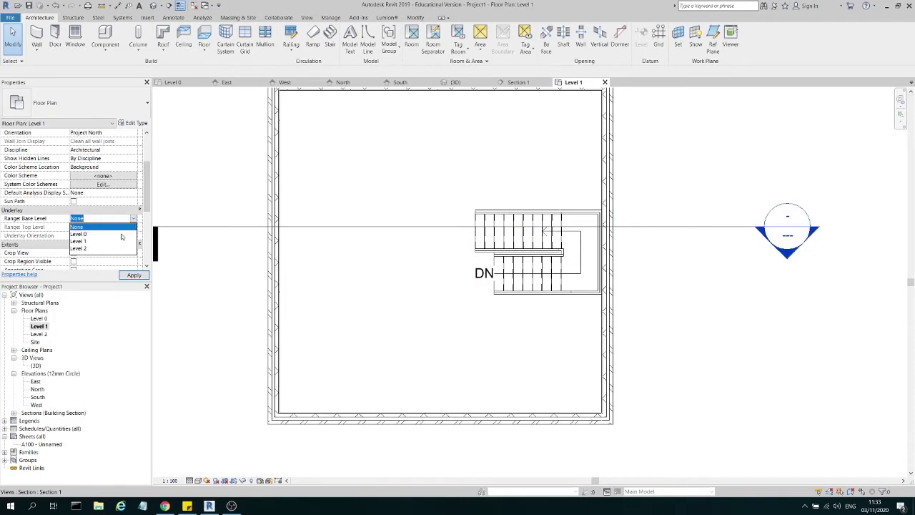
pyautogui.click(122, 236)
pyautogui.click(134, 275)
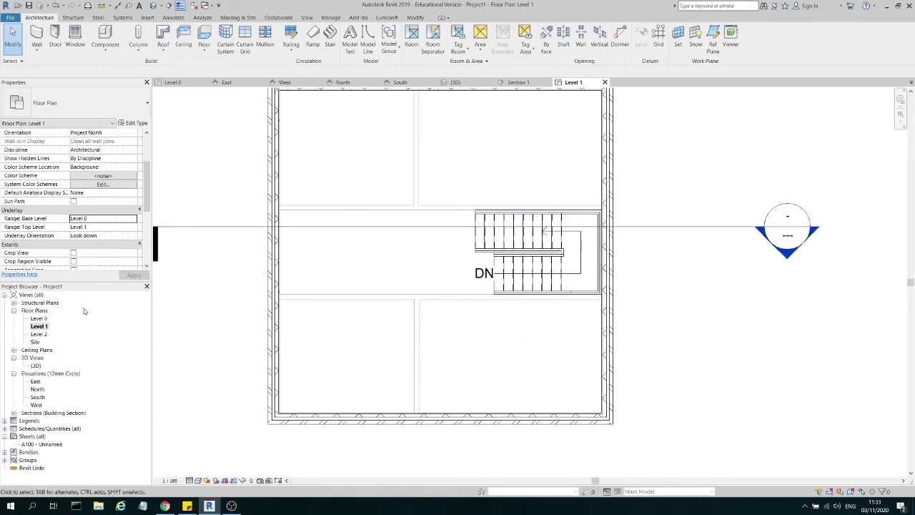
# - Start a floor on Level 1 and pick the north and west exterior walls as its first boundary lines
pyautogui.click(44, 328)
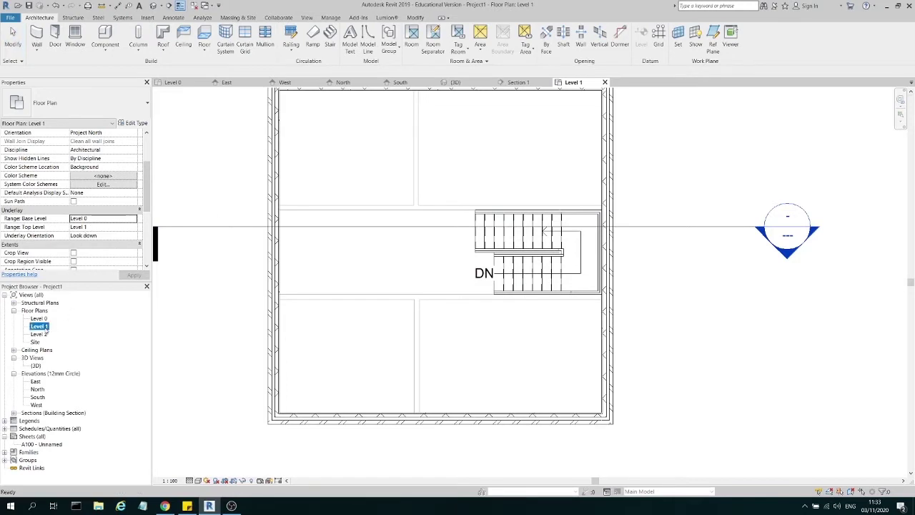
pyautogui.click(204, 36)
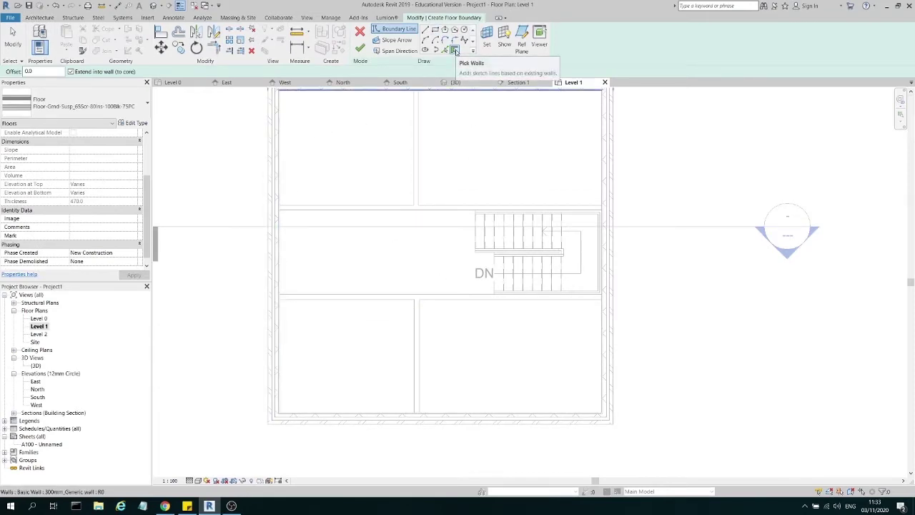
pyautogui.scroll(-3, 435, 188)
pyautogui.scroll(2, 456, 136)
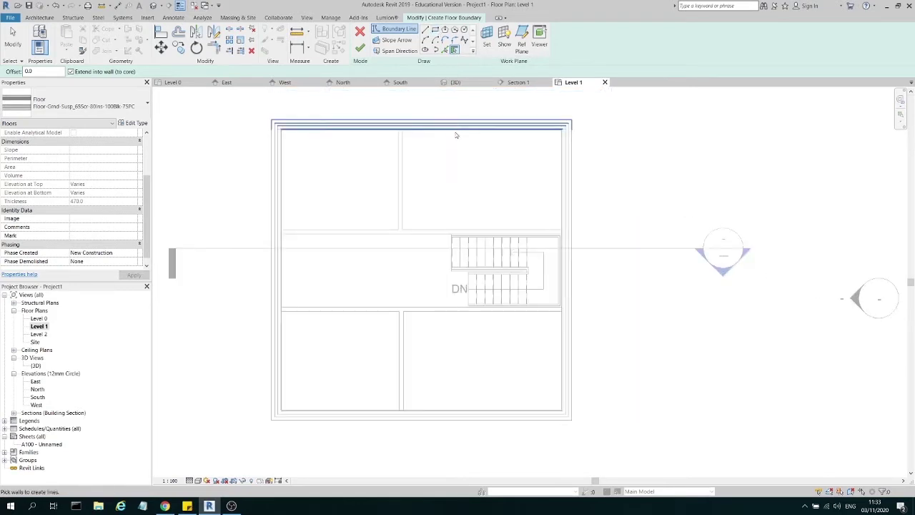
pyautogui.click(429, 125)
pyautogui.click(277, 173)
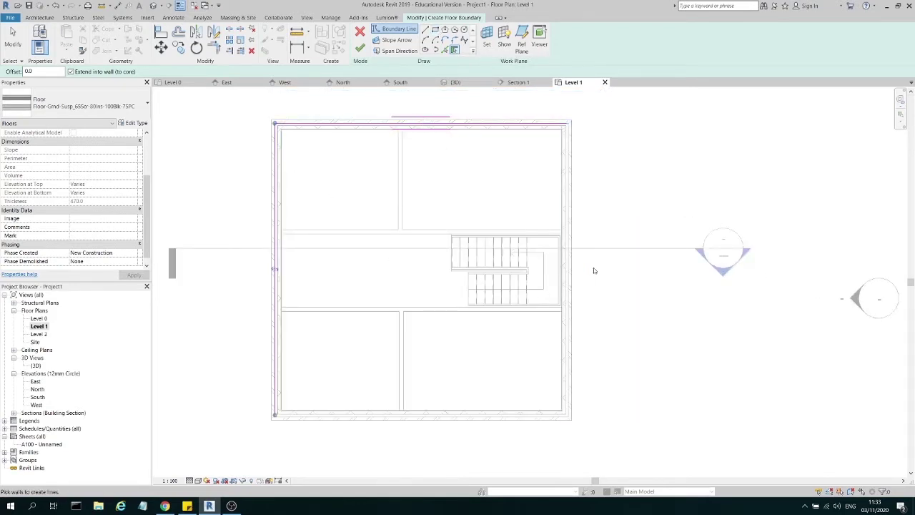
# - Complete the floor boundary along the remaining two exterior walls and sketch a rectangular stair opening about 3300 by 2200 mm
pyautogui.click(567, 269)
pyautogui.click(483, 415)
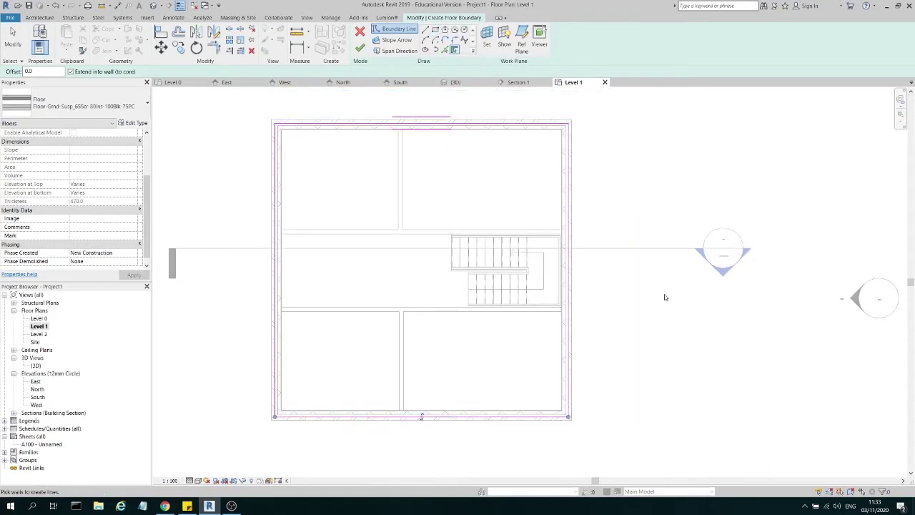
pyautogui.click(434, 30)
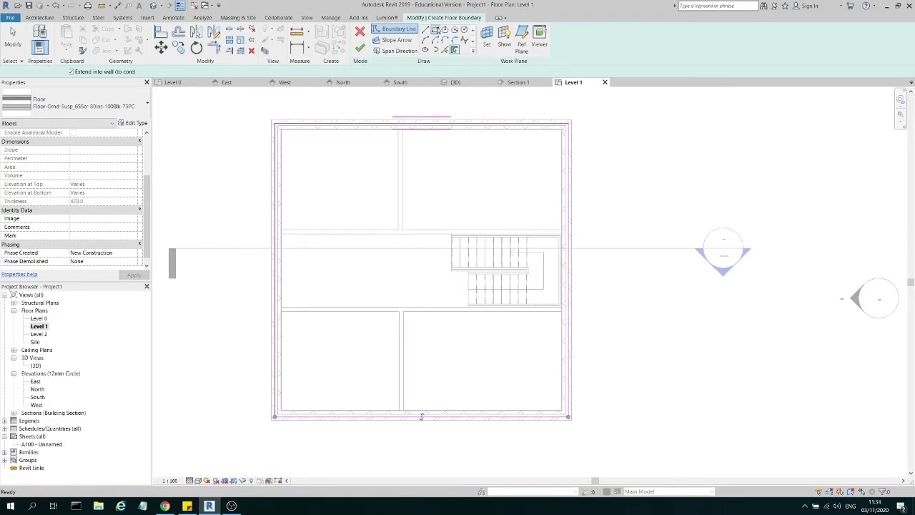
pyautogui.scroll(5, 559, 302)
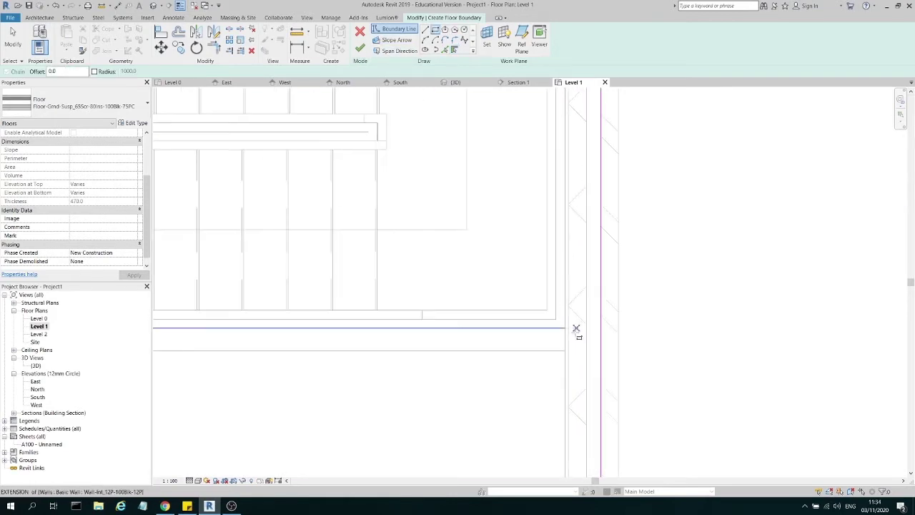
pyautogui.scroll(2, 566, 326)
pyautogui.click(670, 323)
pyautogui.scroll(-2, 670, 322)
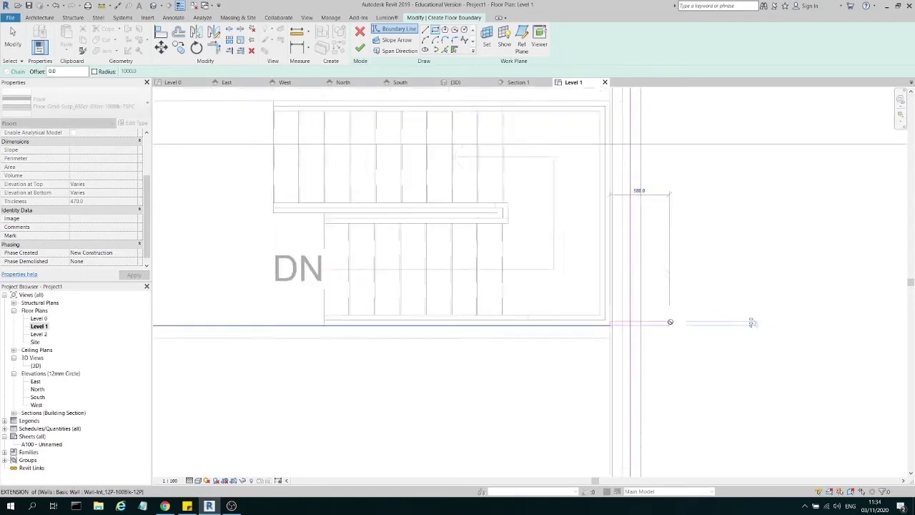
pyautogui.scroll(4, 383, 155)
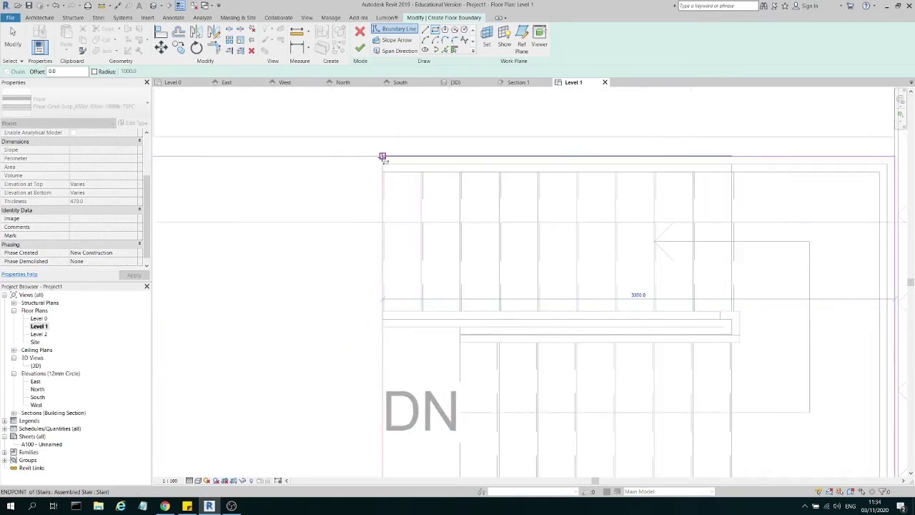
pyautogui.click(382, 156)
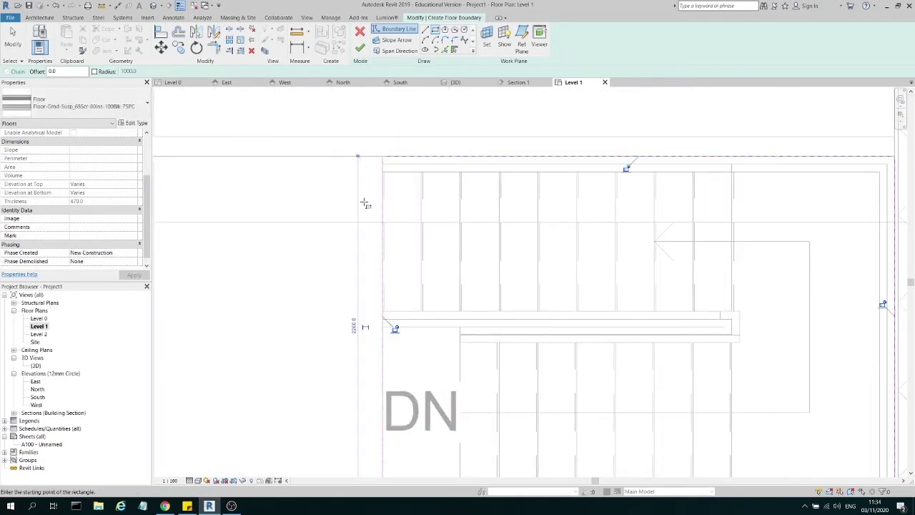
# - Finish the floor sketch, attach the walls to the floor's bottom and join geometry to cut the overlapping volume out of the walls
pyautogui.scroll(-3, 470, 151)
pyautogui.click(360, 47)
pyautogui.scroll(-2, 438, 202)
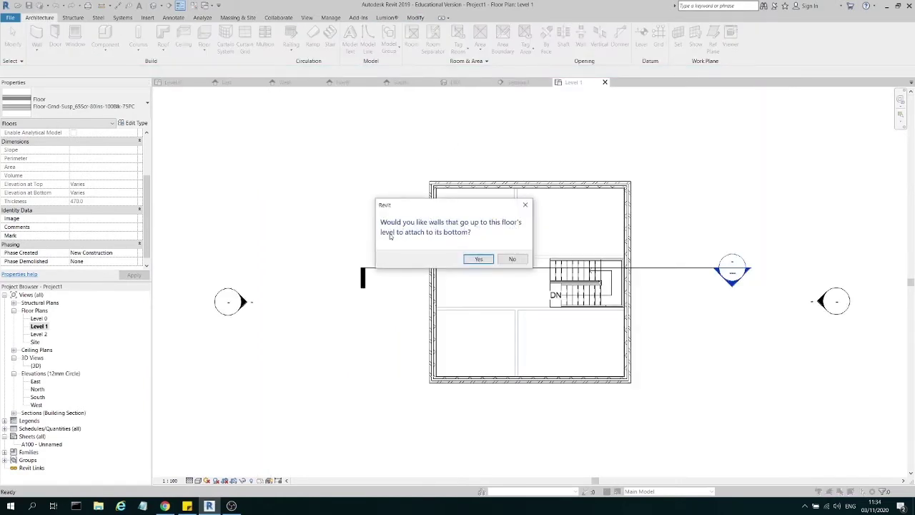
pyautogui.click(478, 259)
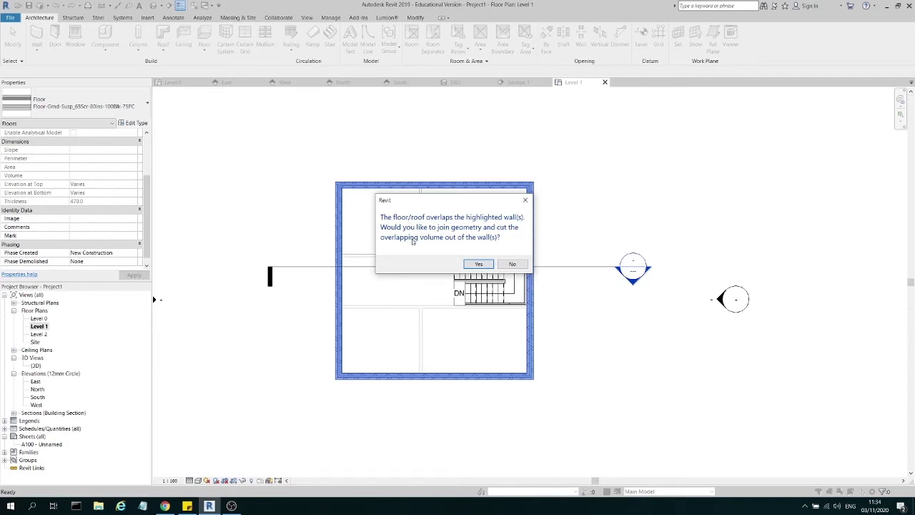
pyautogui.click(479, 265)
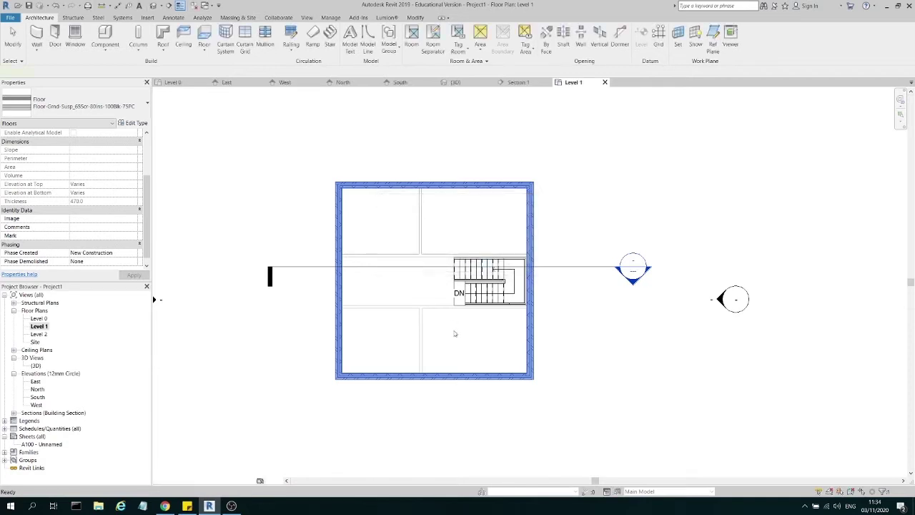
# - Open the Section 1 view from its section marker on the Level 1 plan
pyautogui.scroll(5, 462, 286)
pyautogui.scroll(-4, 570, 246)
pyautogui.click(730, 284)
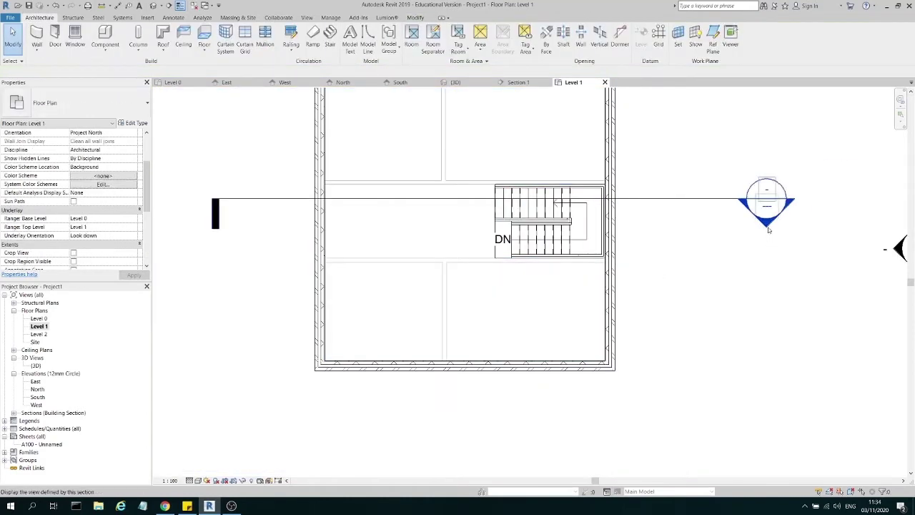
pyautogui.scroll(3, 768, 214)
pyautogui.doubleClick(766, 179)
pyautogui.scroll(3, 500, 214)
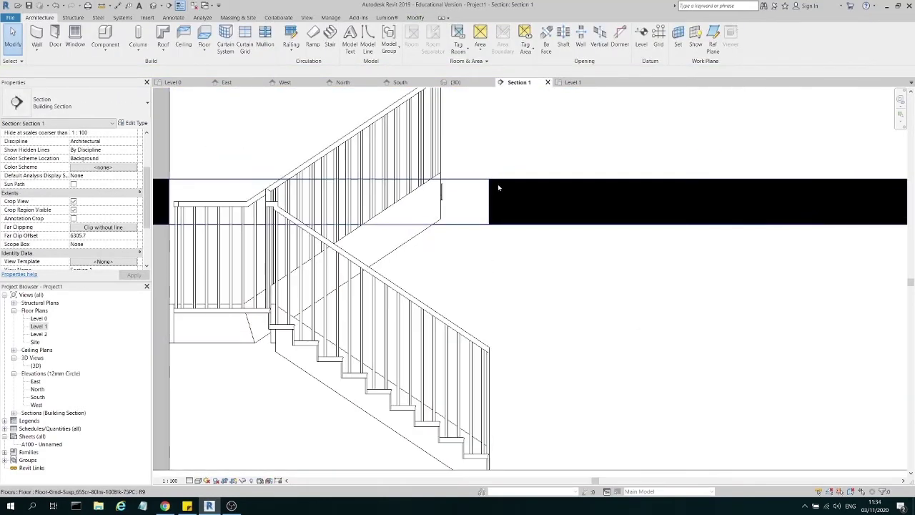
# - Examine the new Level 1 floor in section where it meets the stair and the exterior walls
pyautogui.click(503, 226)
pyautogui.click(502, 229)
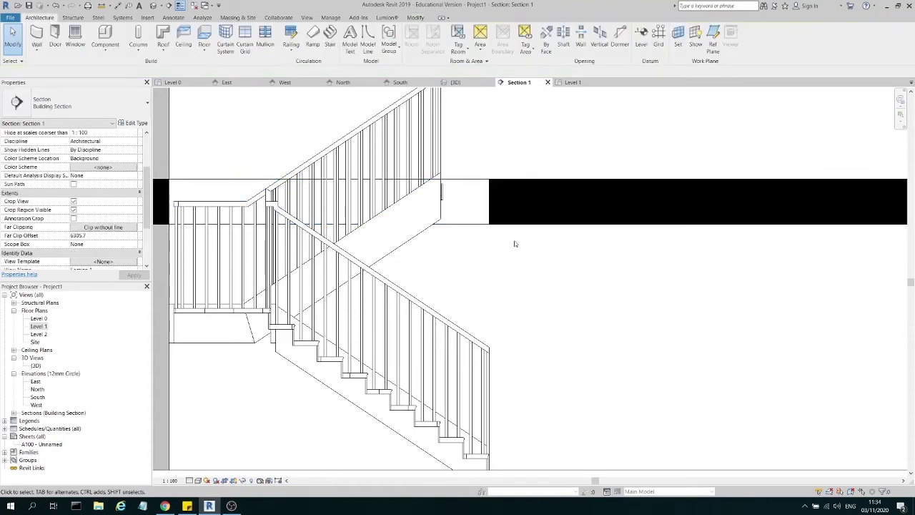
pyautogui.scroll(-3, 500, 229)
pyautogui.scroll(-1, 765, 219)
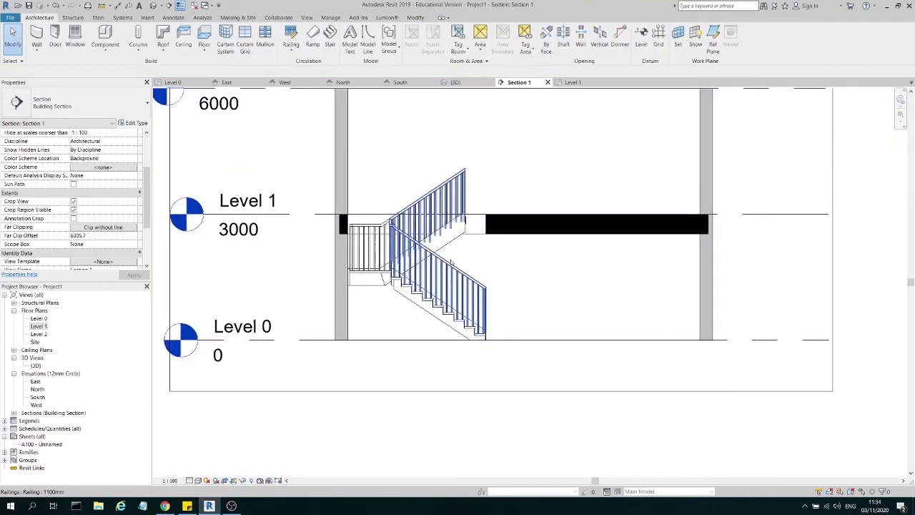
pyautogui.scroll(5, 679, 239)
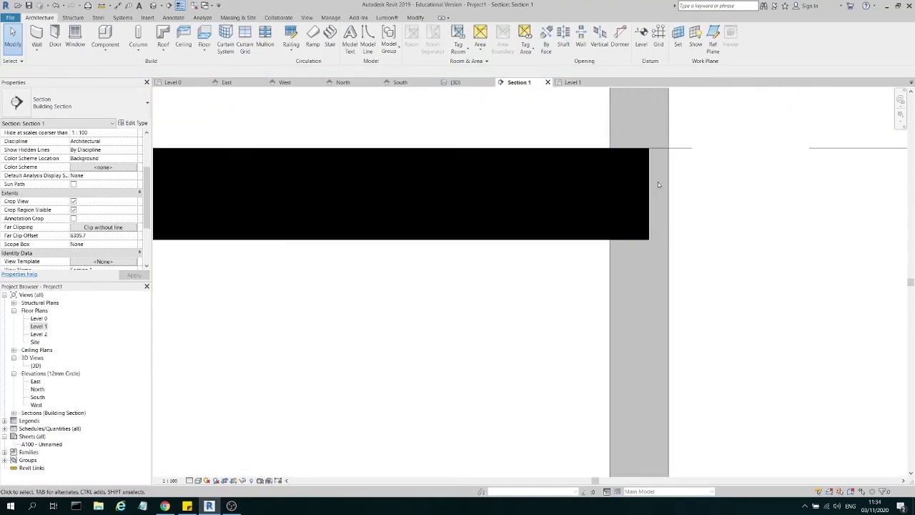
pyautogui.scroll(-3, 658, 182)
pyautogui.scroll(-2, 480, 333)
pyautogui.scroll(4, 480, 331)
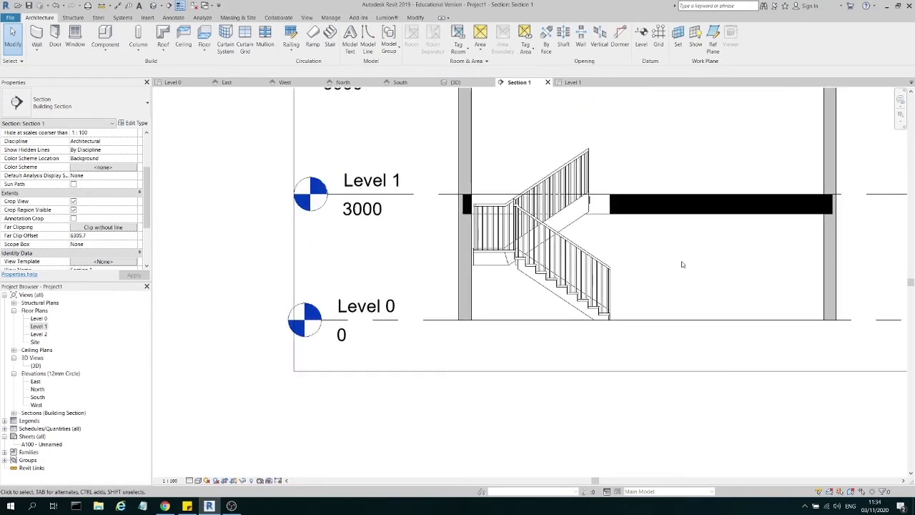
# - Set the detail level of the Section 1 view to Fine
pyautogui.click(198, 481)
pyautogui.click(190, 480)
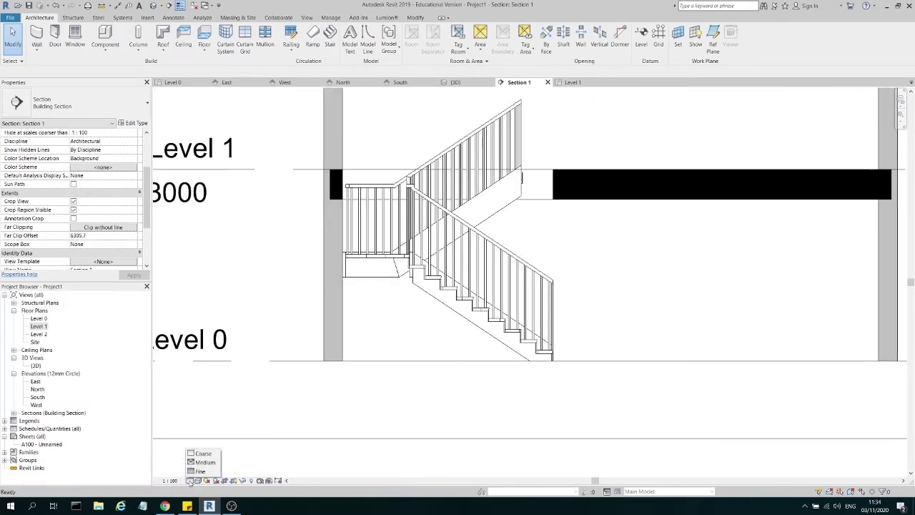
pyautogui.click(202, 471)
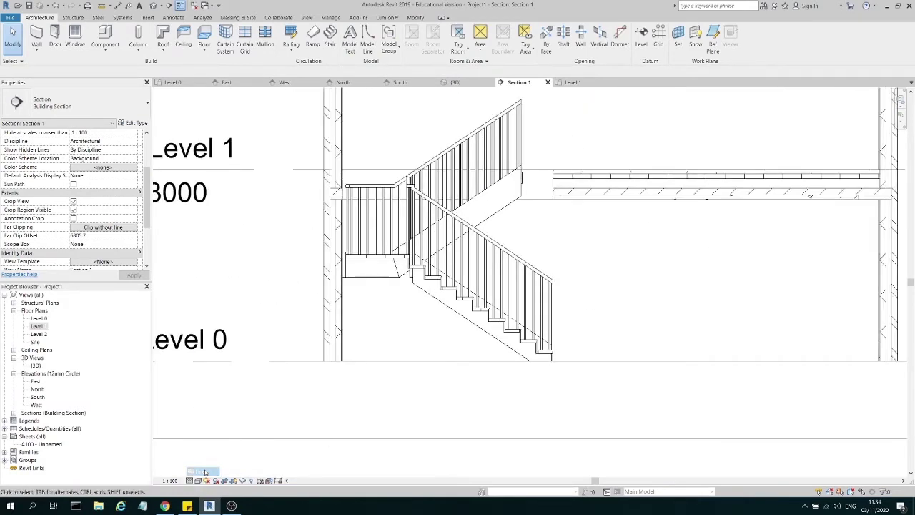
# - Inspect the junction between the Level 1 floor's layers and the exterior wall in the section
pyautogui.scroll(-2, 258, 307)
pyautogui.scroll(5, 627, 243)
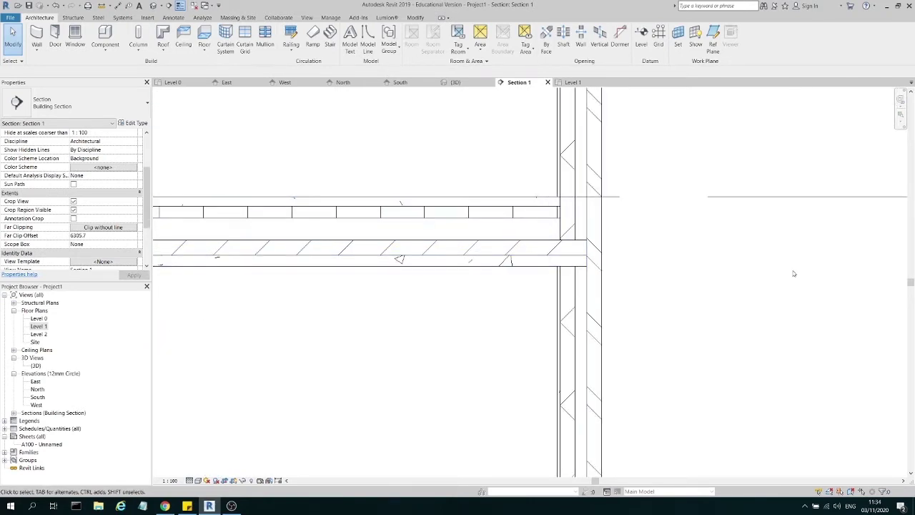
pyautogui.click(572, 255)
pyautogui.click(617, 253)
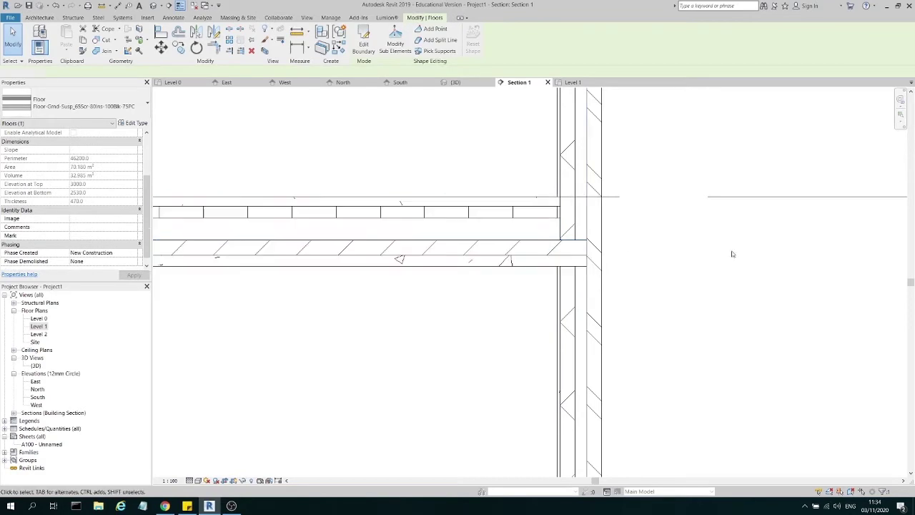
pyautogui.scroll(-5, 617, 253)
pyautogui.scroll(-1, 529, 294)
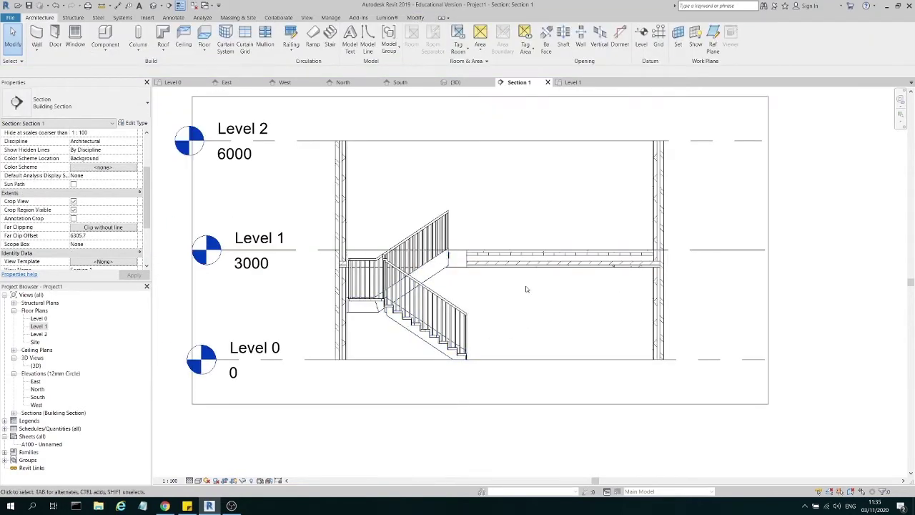
# - Open the Level 1 floor plan and compare the extents of the floor opening with the stair
pyautogui.doubleClick(40, 326)
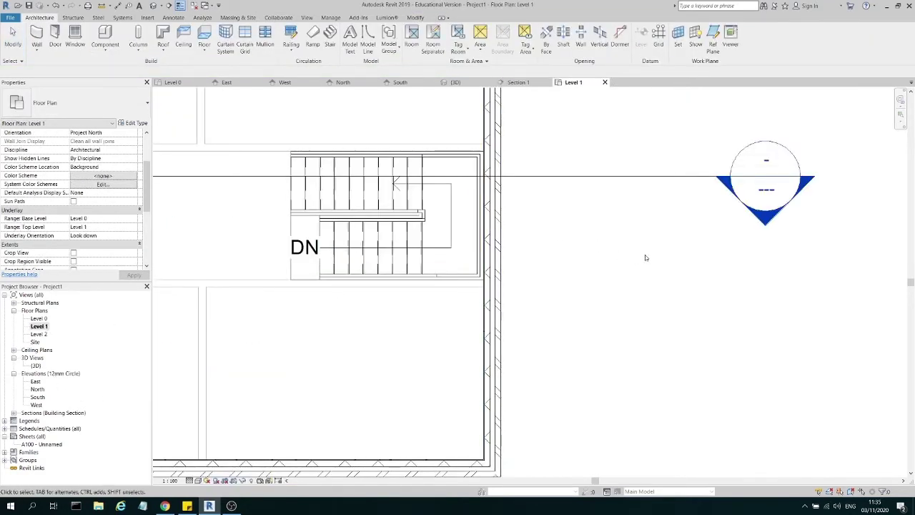
pyautogui.scroll(-1, 645, 313)
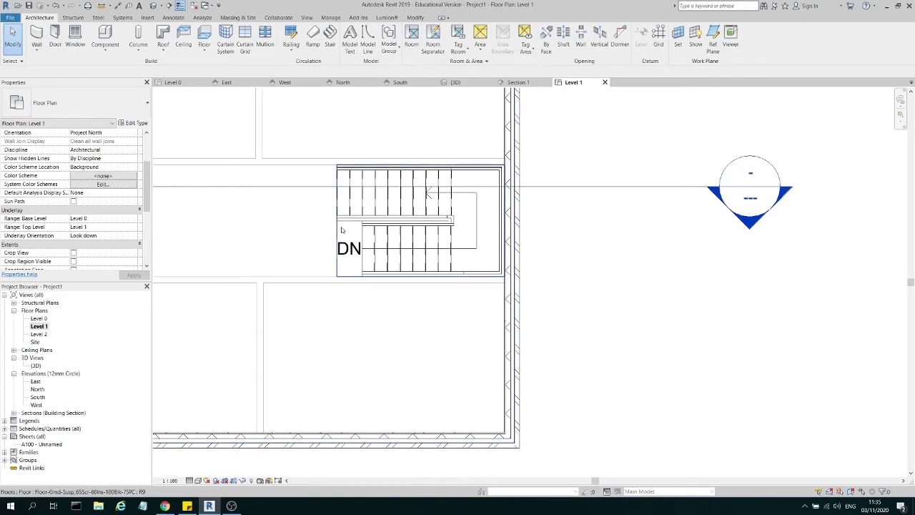
pyautogui.click(340, 233)
pyautogui.scroll(-1, 616, 250)
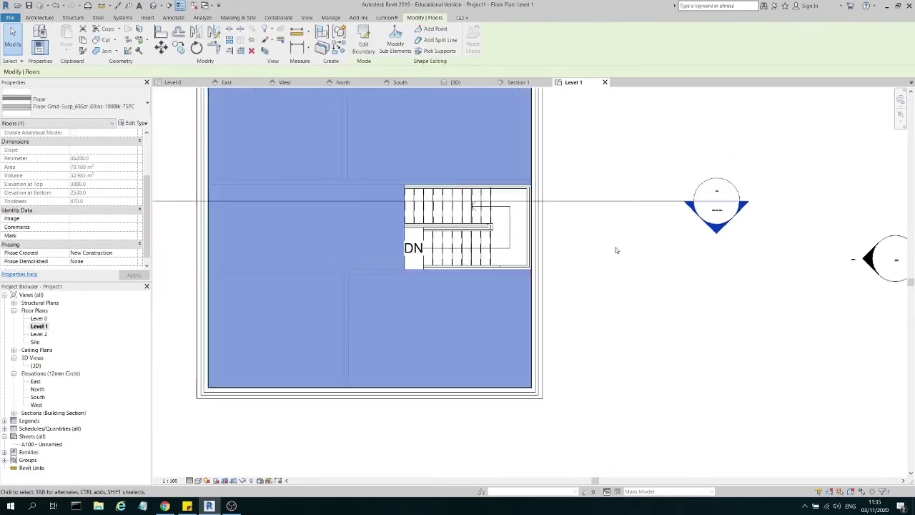
pyautogui.click(647, 265)
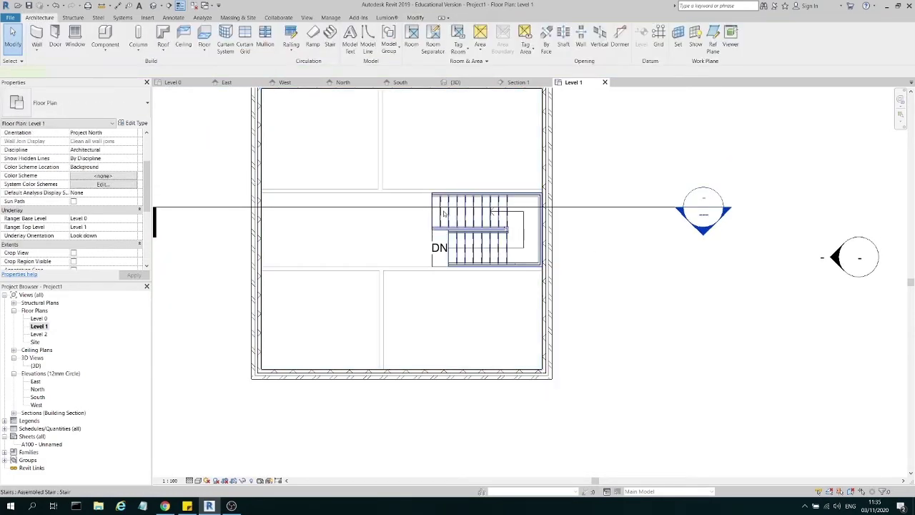
pyautogui.click(444, 213)
pyautogui.scroll(2, 468, 225)
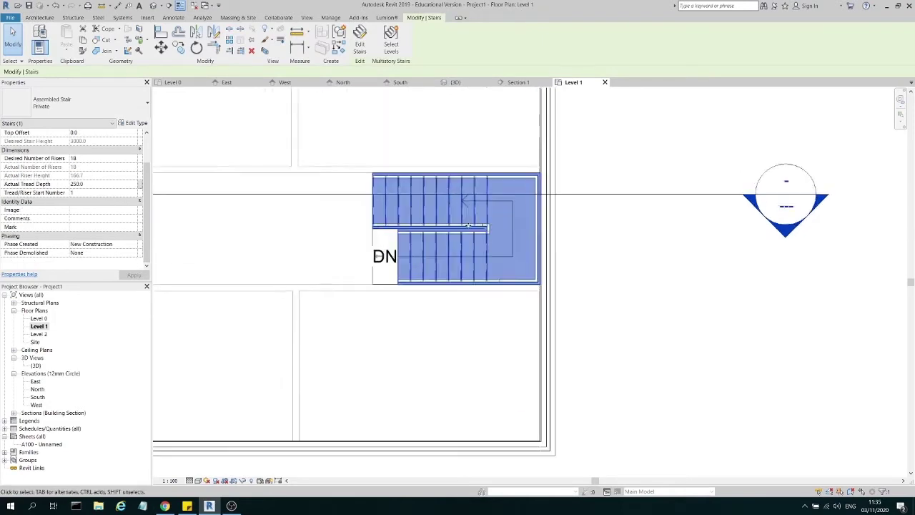
pyautogui.scroll(1, 468, 226)
# - Edit the floor boundary and move the stair opening's left edge 500 mm right to the start of the lower flight
pyautogui.click(361, 241)
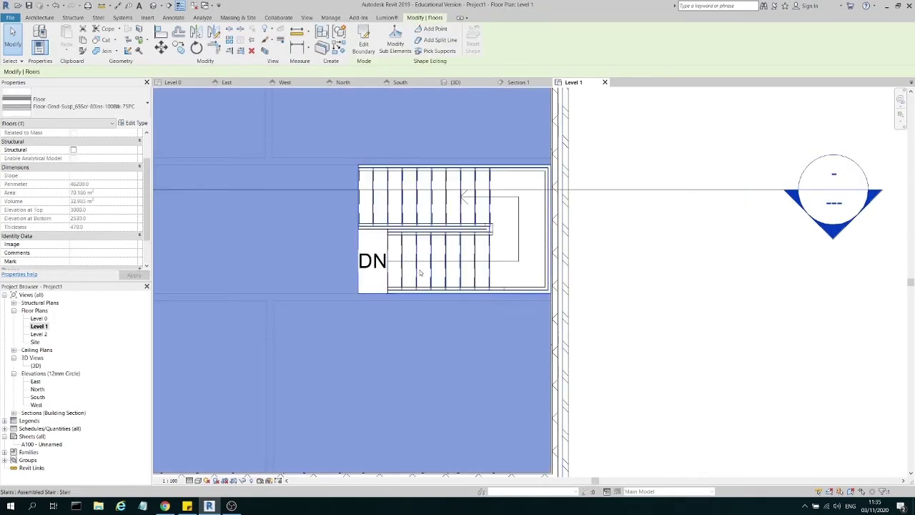
pyautogui.doubleClick(358, 236)
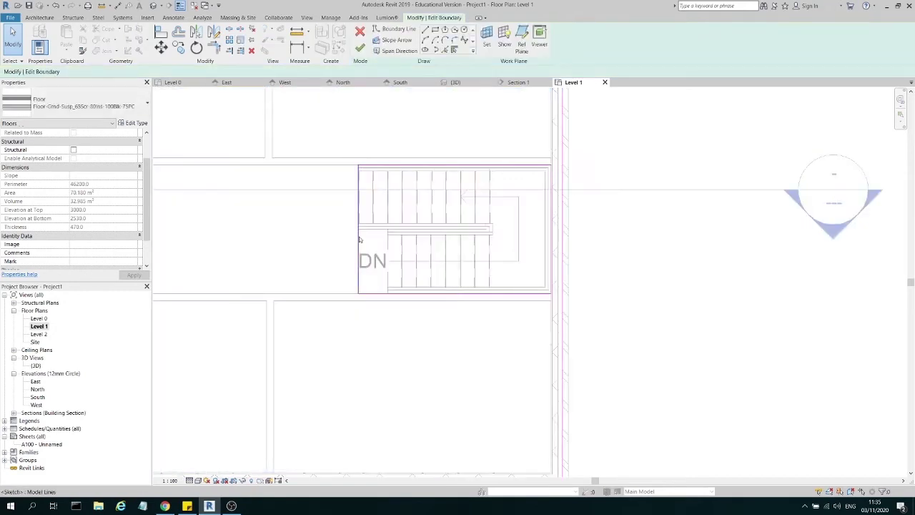
pyautogui.press('m')
pyautogui.press('v')
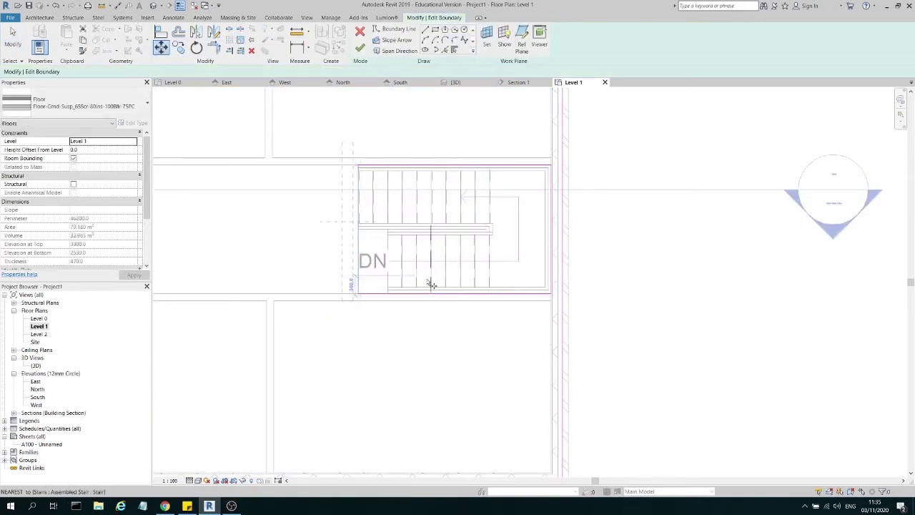
pyautogui.scroll(3, 429, 282)
pyautogui.click(290, 306)
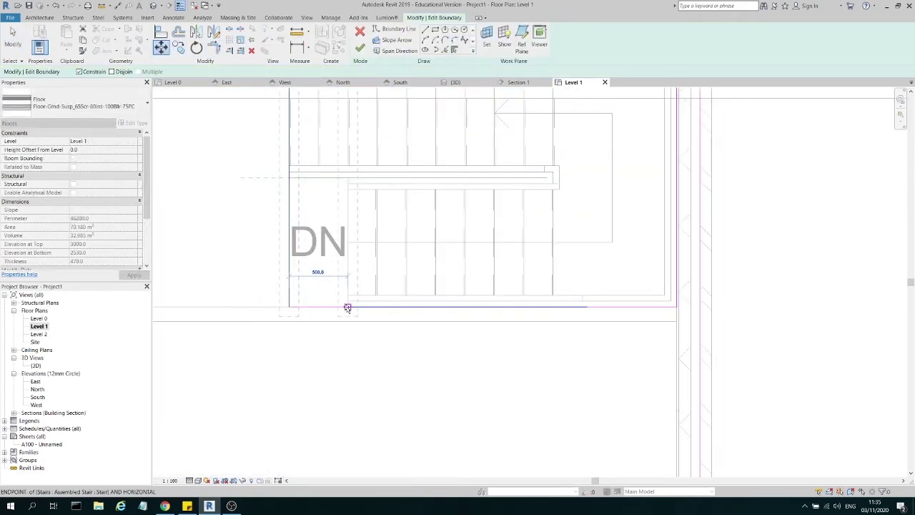
pyautogui.click(347, 307)
# - Finish the floor boundary edit, attach the walls to the floor's bottom and deselect the floor
pyautogui.click(360, 48)
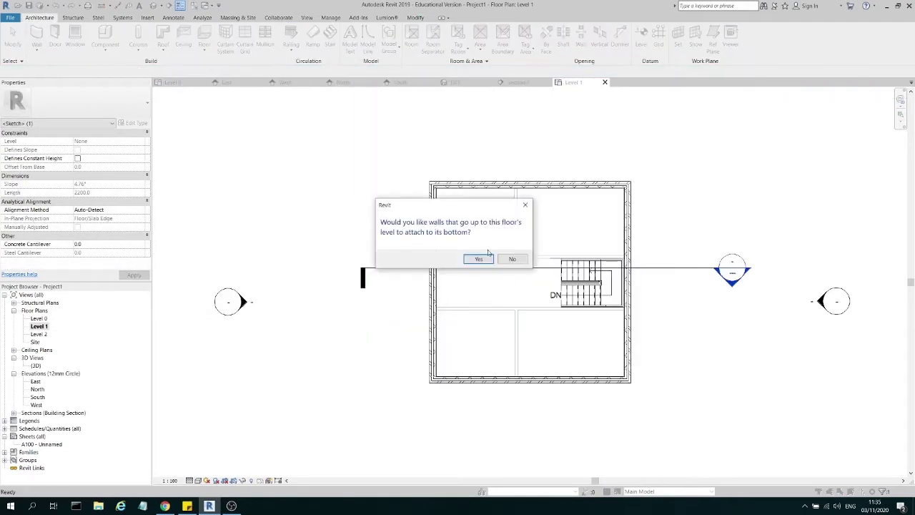
pyautogui.click(486, 262)
pyautogui.scroll(4, 485, 260)
pyautogui.scroll(-1, 588, 283)
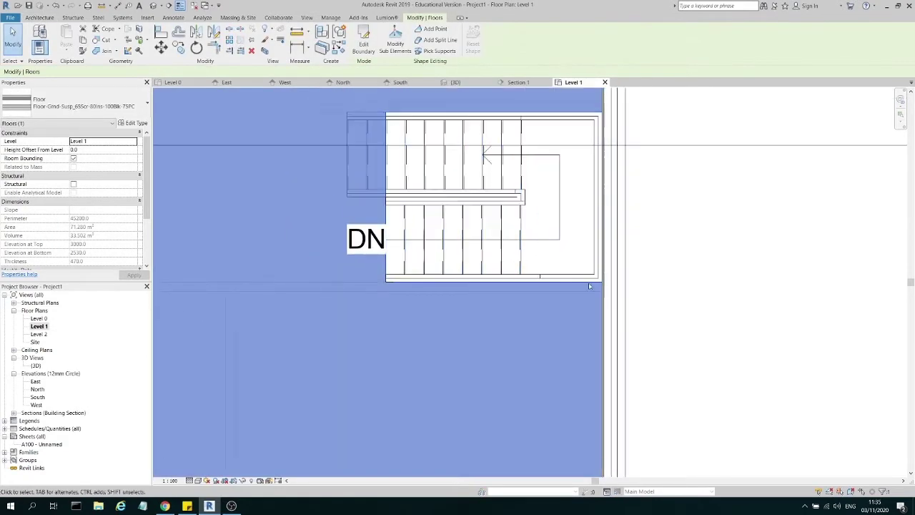
pyautogui.press('Escape')
pyautogui.scroll(-2, 582, 255)
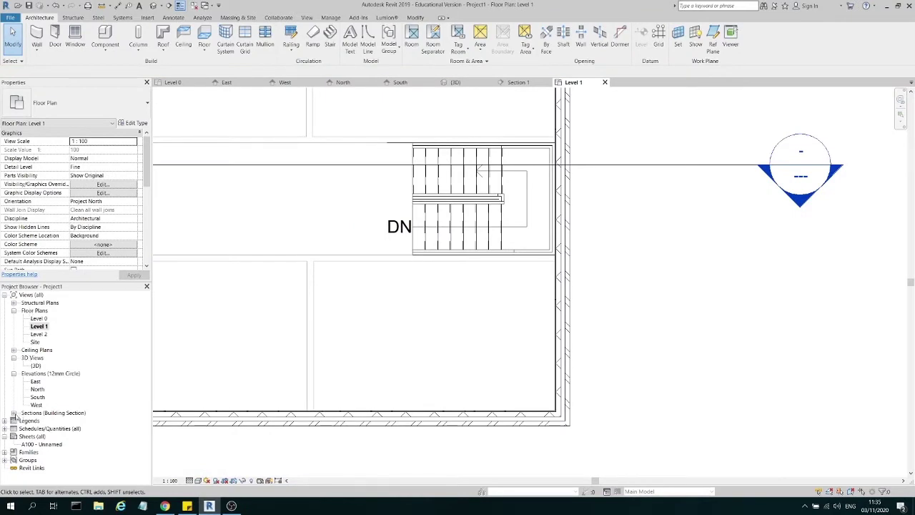
# - Open the Section 1 view and examine the connection between the Level 1 floor and the top of the stair
pyautogui.click(14, 413)
pyautogui.doubleClick(41, 420)
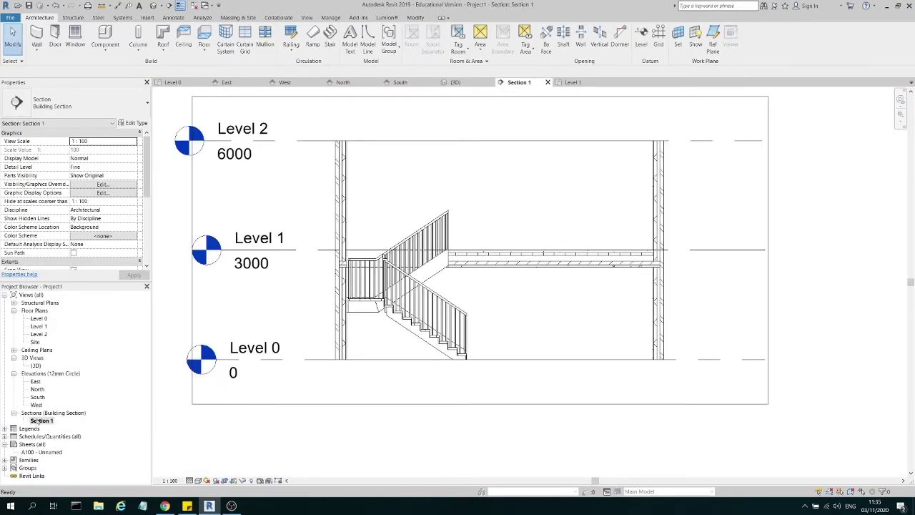
pyautogui.scroll(3, 443, 252)
pyautogui.click(472, 266)
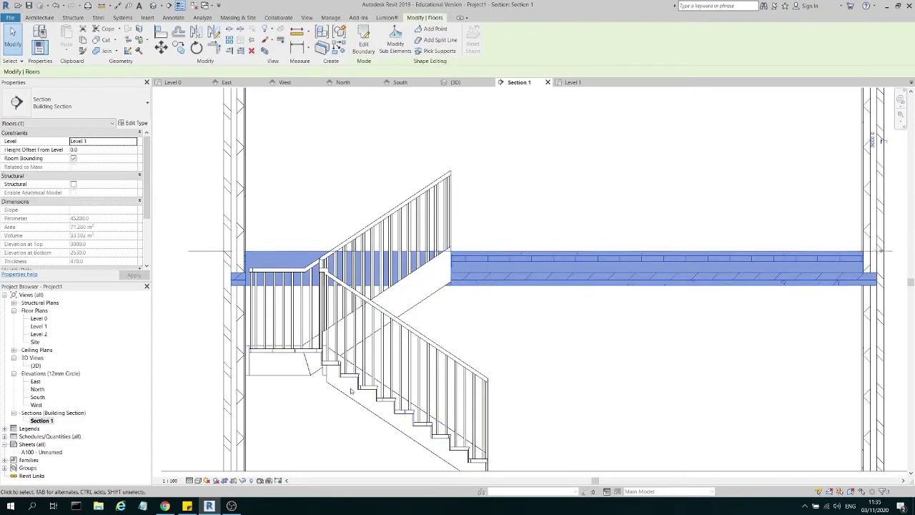
pyautogui.click(351, 391)
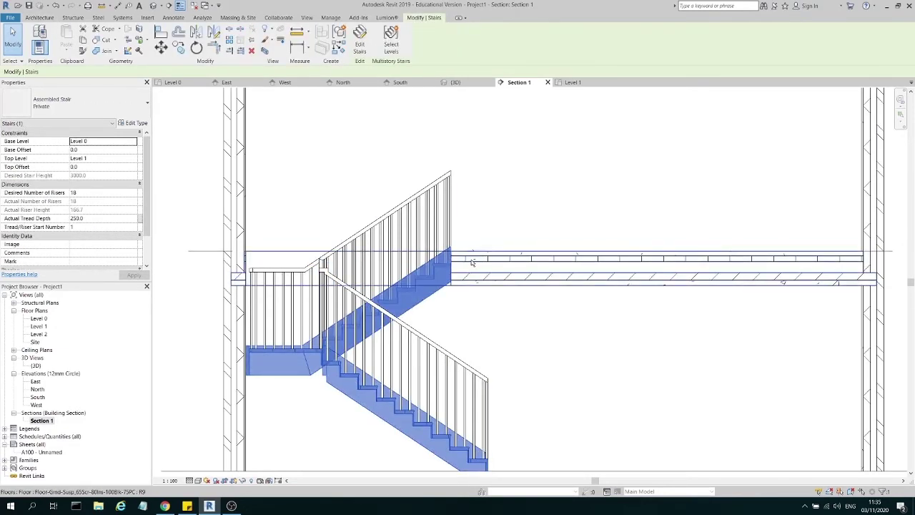
# - Deselect the stair and examine the stair and floor opening in the Section 1, Level 1 and 3D views
pyautogui.scroll(-4, 489, 329)
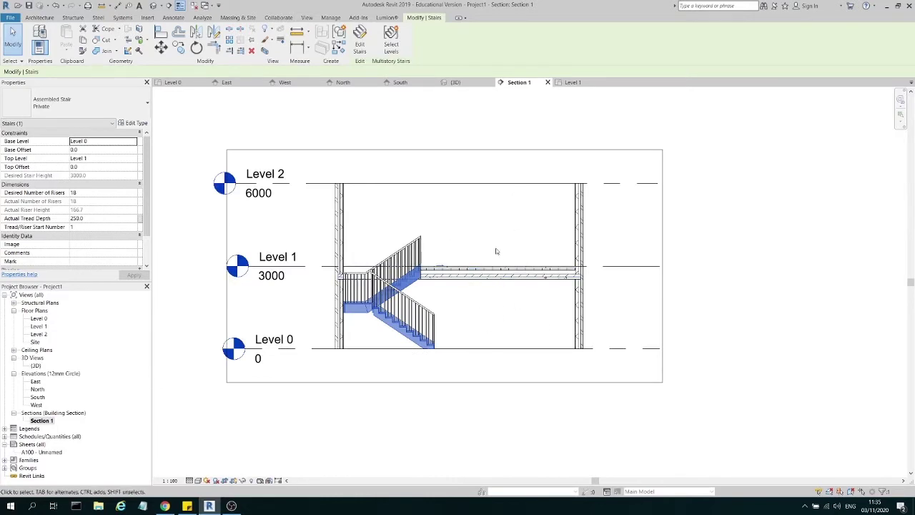
pyautogui.click(542, 320)
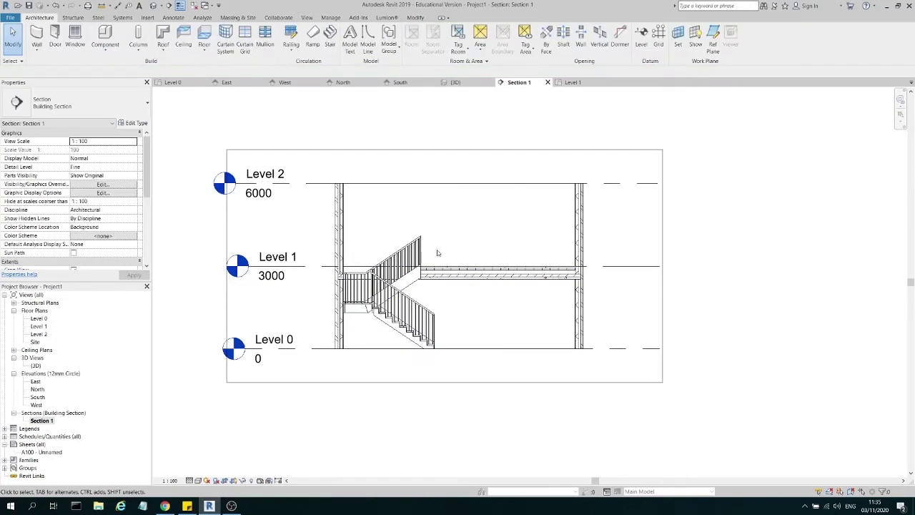
pyautogui.doubleClick(38, 326)
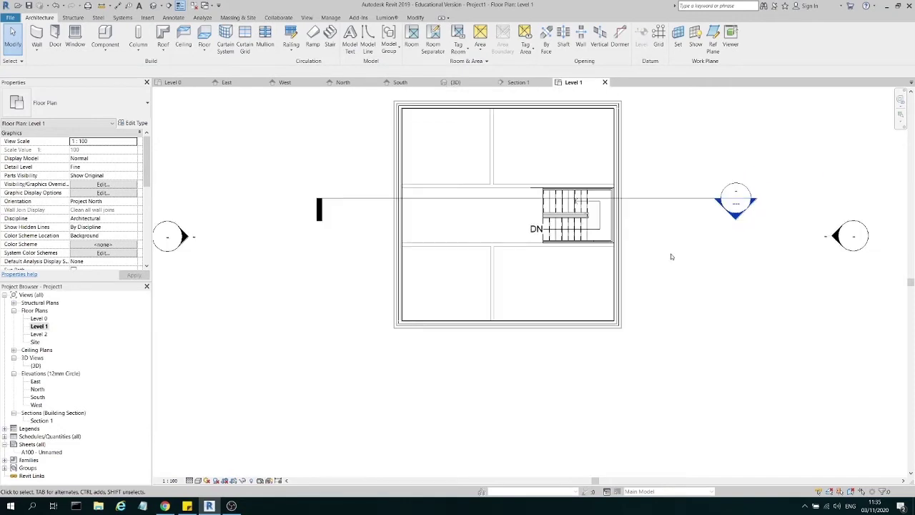
pyautogui.scroll(4, 569, 235)
pyautogui.hotkey('ctrl', 'Tab')
pyautogui.hotkey('ctrl', 'Tab')
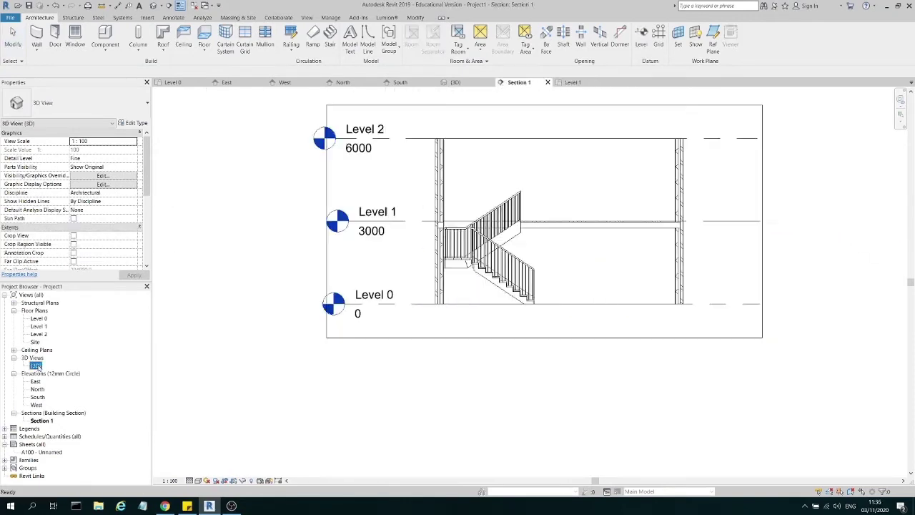
pyautogui.scroll(-2, 641, 271)
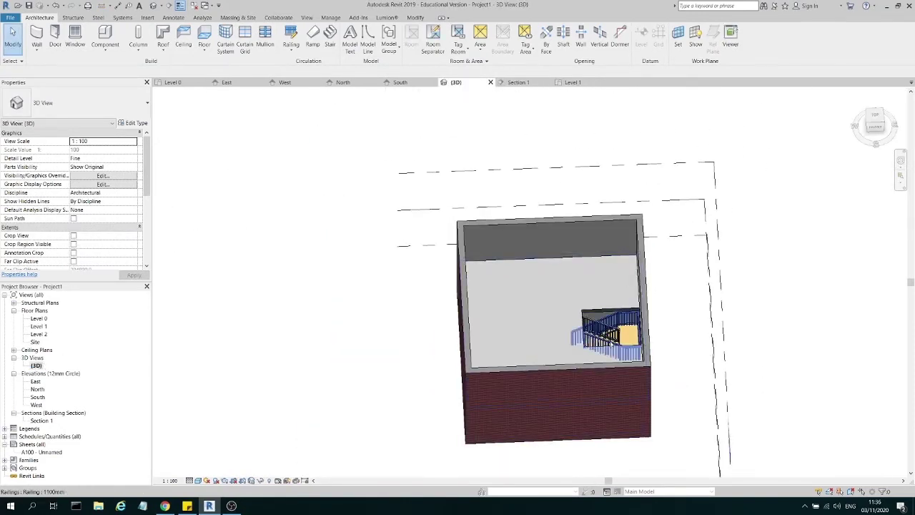
pyautogui.scroll(3, 645, 333)
pyautogui.keyDown('shift'); pyautogui.moveTo(644, 333); pyautogui.dragTo(570, 336, button='middle'); pyautogui.keyUp('shift')
pyautogui.scroll(-4, 564, 301)
pyautogui.scroll(3, 570, 278)
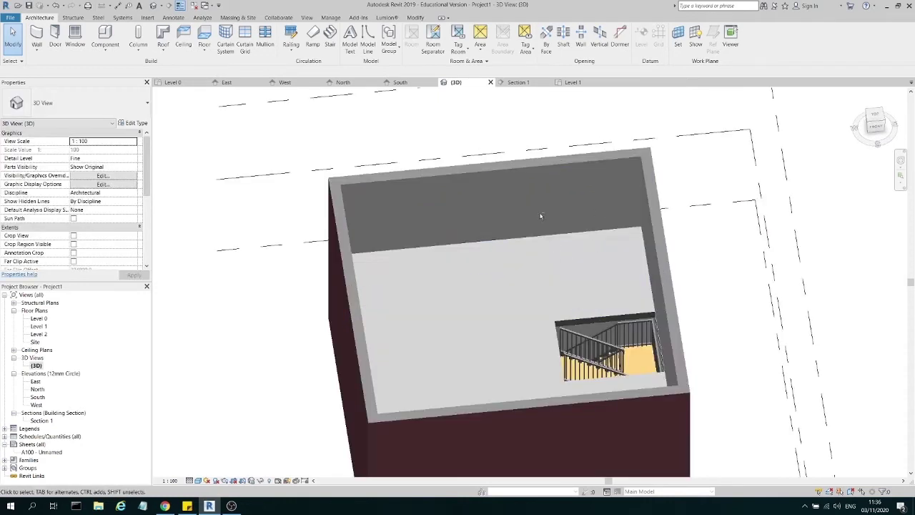
# - On the Level 1 plan, draw a Wall-Int_12P-100Blk-12P wall along the upper corridor wall below, spanning between the exterior walls
pyautogui.doubleClick(40, 328)
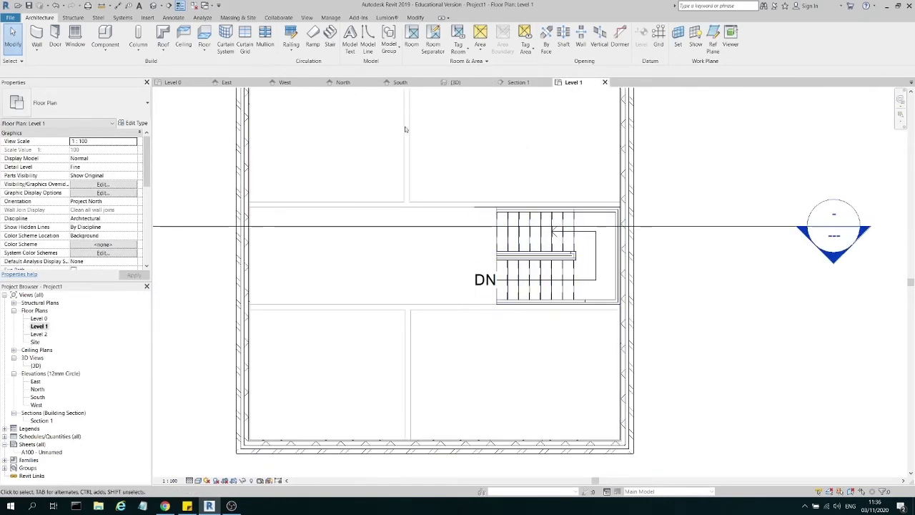
pyautogui.click(43, 44)
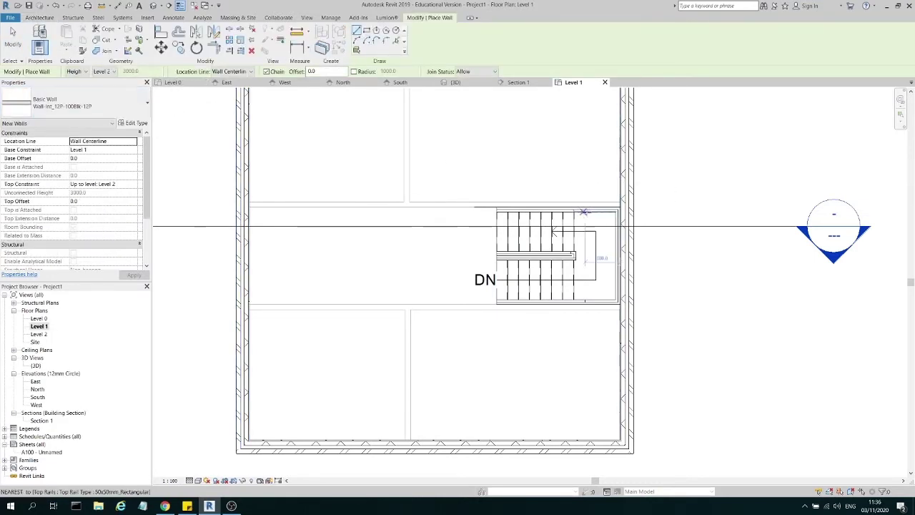
pyautogui.scroll(5, 607, 207)
pyautogui.scroll(-5, 683, 188)
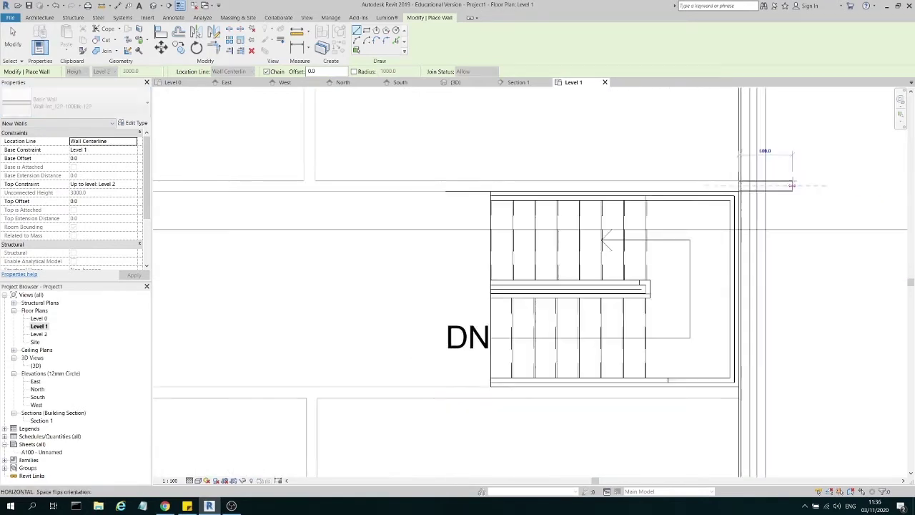
pyautogui.scroll(5, 401, 182)
pyautogui.click(400, 181)
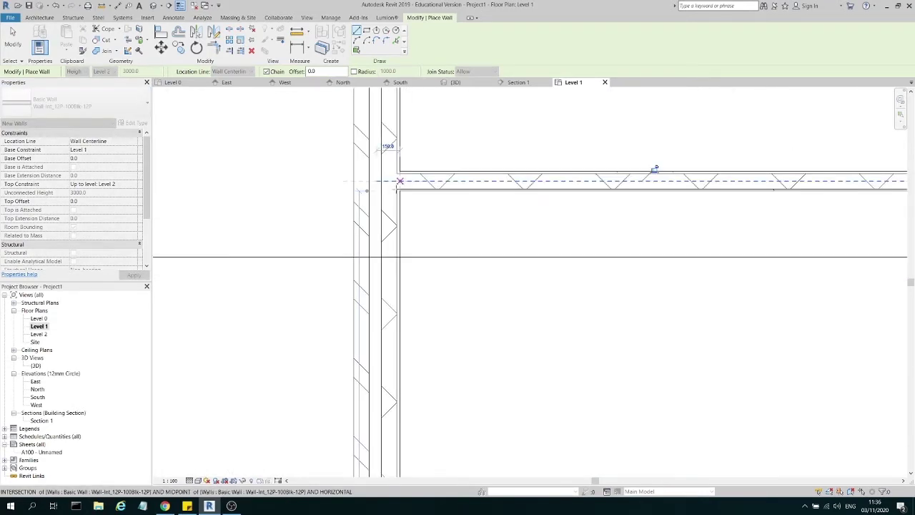
# - Draw the Level 1 partition between the two upper rooms, from the midpoint of the underlying wall up to the exterior wall
pyautogui.scroll(-6, 351, 249)
pyautogui.scroll(6, 483, 230)
pyautogui.click(484, 250)
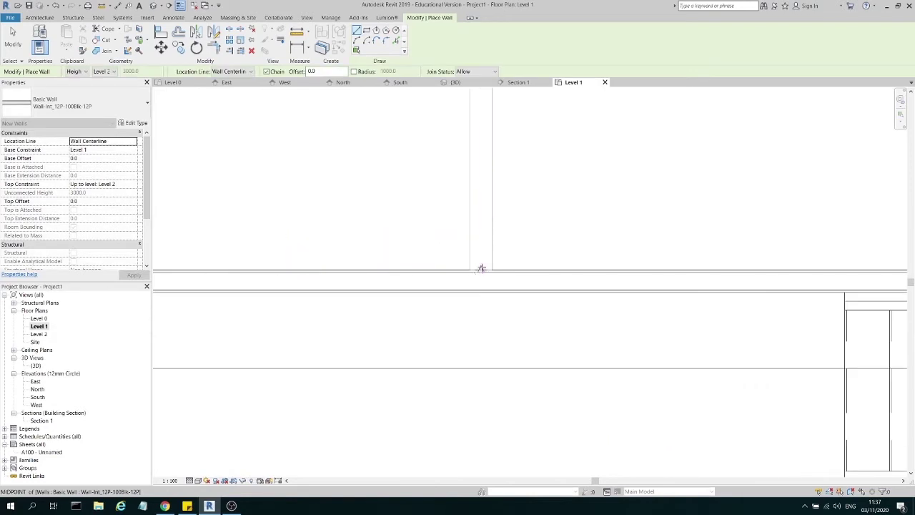
pyautogui.scroll(-4, 486, 246)
pyautogui.scroll(-4, 492, 243)
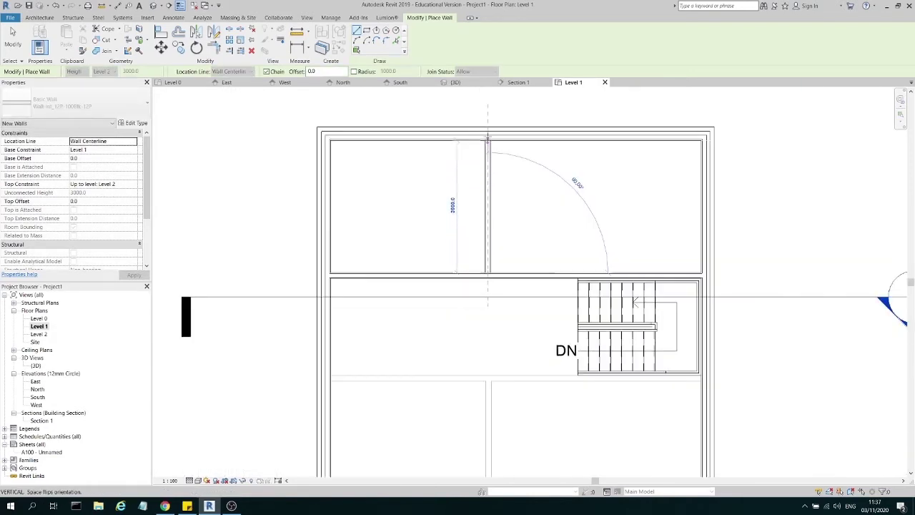
pyautogui.scroll(8, 488, 139)
pyautogui.scroll(-5, 492, 123)
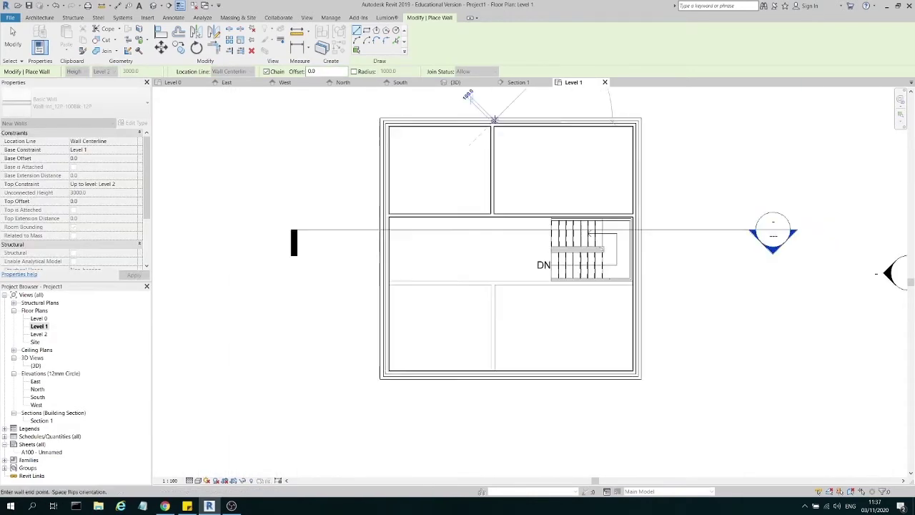
pyautogui.scroll(8, 519, 239)
pyautogui.moveTo(412, 240); pyautogui.dragTo(526, 240, button='middle')
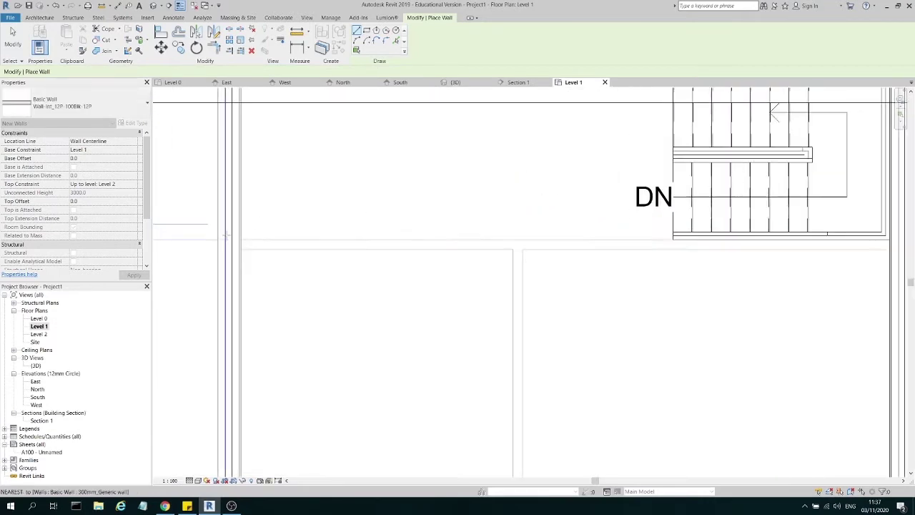
pyautogui.press('Escape')
# - Draw the Level 1 wall along the lower side of the corridor and stair, tracing the underlying wall between the exterior walls
pyautogui.scroll(2, 239, 245)
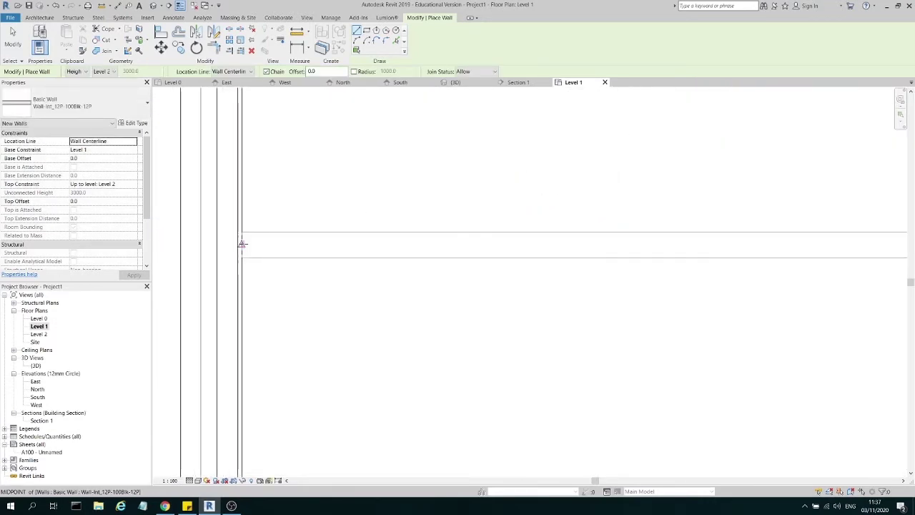
pyautogui.click(241, 245)
pyautogui.scroll(-6, 233, 246)
pyautogui.click(522, 245)
pyautogui.scroll(6, 522, 245)
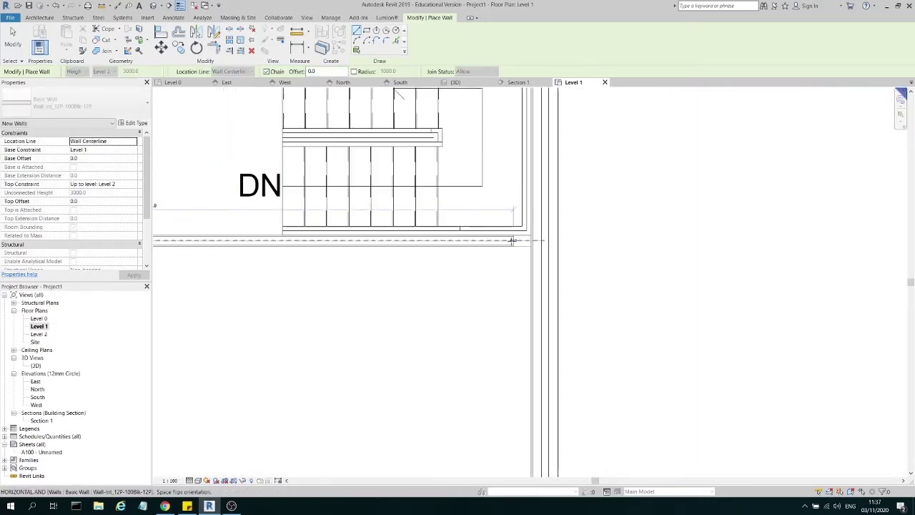
pyautogui.scroll(-2, 774, 185)
pyautogui.scroll(-3, 774, 186)
pyautogui.press('Escape')
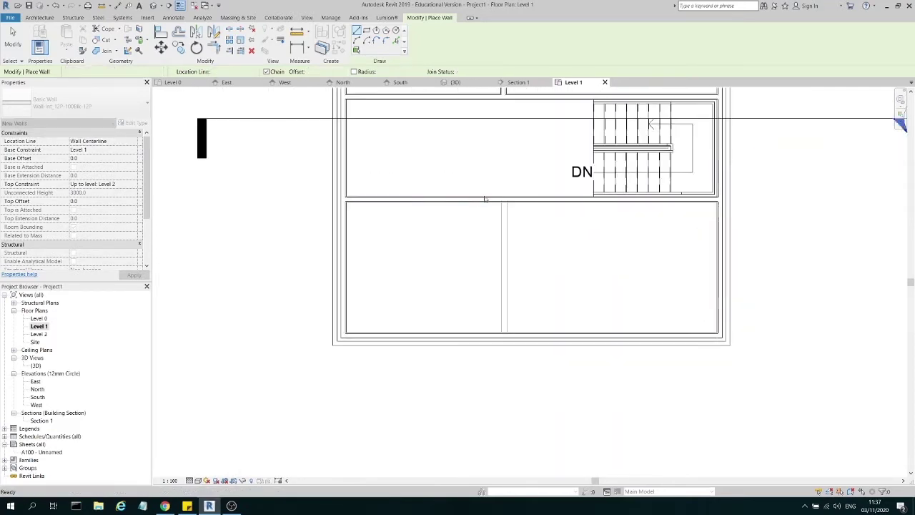
# - Draw the Level 1 partition between the two lower rooms over the underlying wall, and finish placing walls
pyautogui.scroll(8, 519, 198)
pyautogui.click(524, 229)
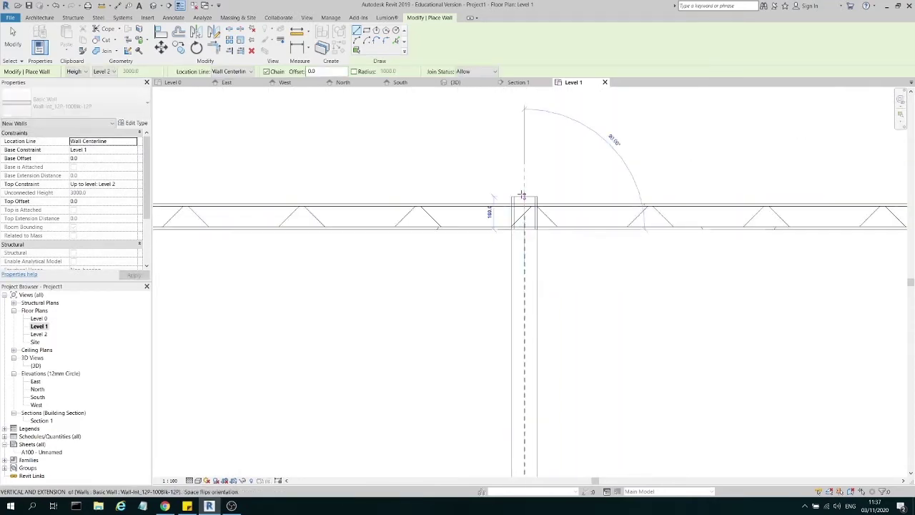
pyautogui.scroll(-5, 522, 198)
pyautogui.scroll(4, 528, 322)
pyautogui.scroll(-4, 510, 317)
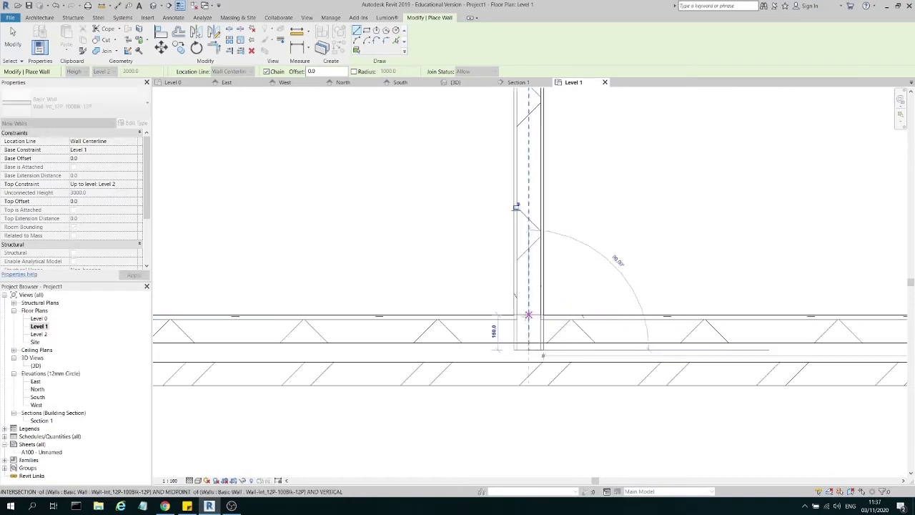
pyautogui.press('Escape')
pyautogui.press('Escape')
pyautogui.scroll(-2, 429, 357)
pyautogui.scroll(-2, 532, 304)
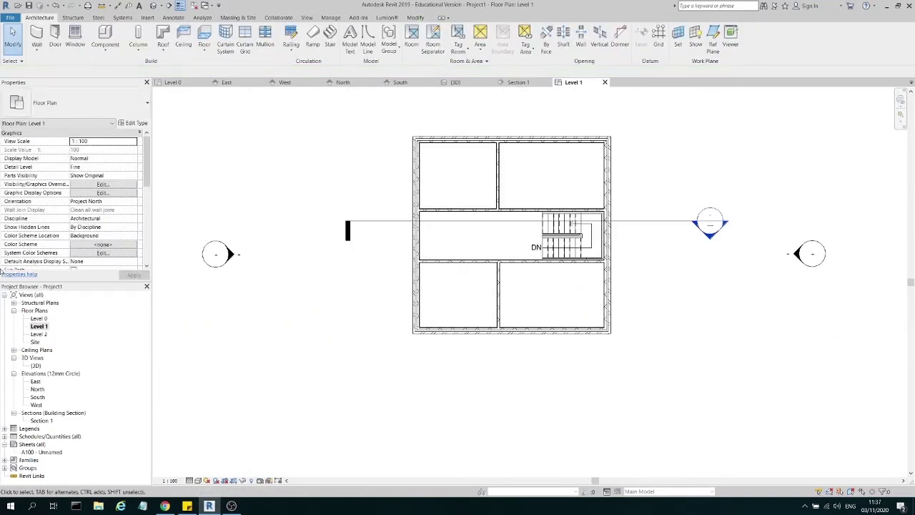
# - Open the Level 0 floor plan and start placing a door of type Doors_IntSgl 910x2110mm
pyautogui.doubleClick(37, 318)
pyautogui.scroll(-5, 589, 234)
pyautogui.scroll(3, 412, 203)
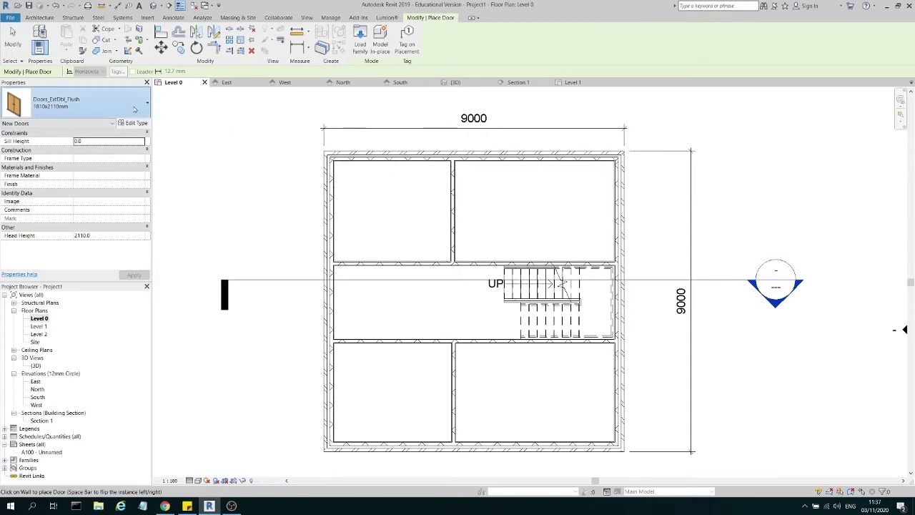
pyautogui.click(82, 104)
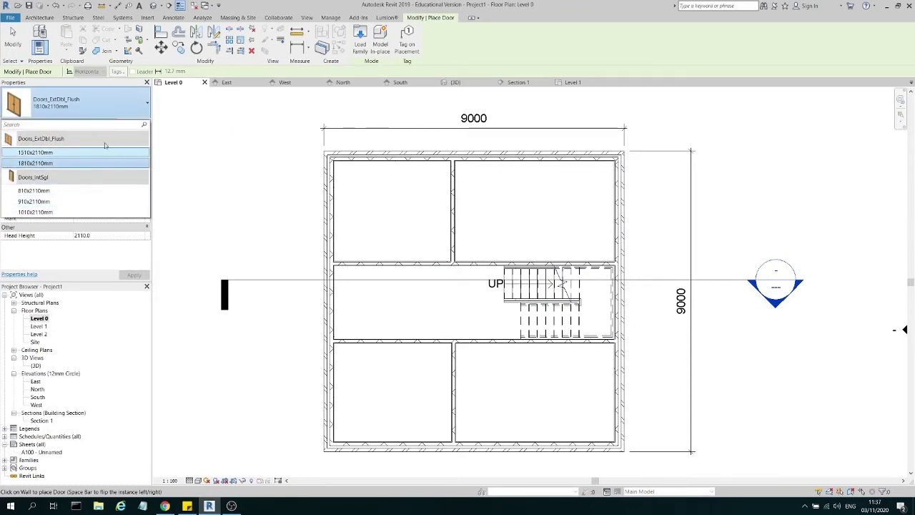
pyautogui.moveTo(115, 165)
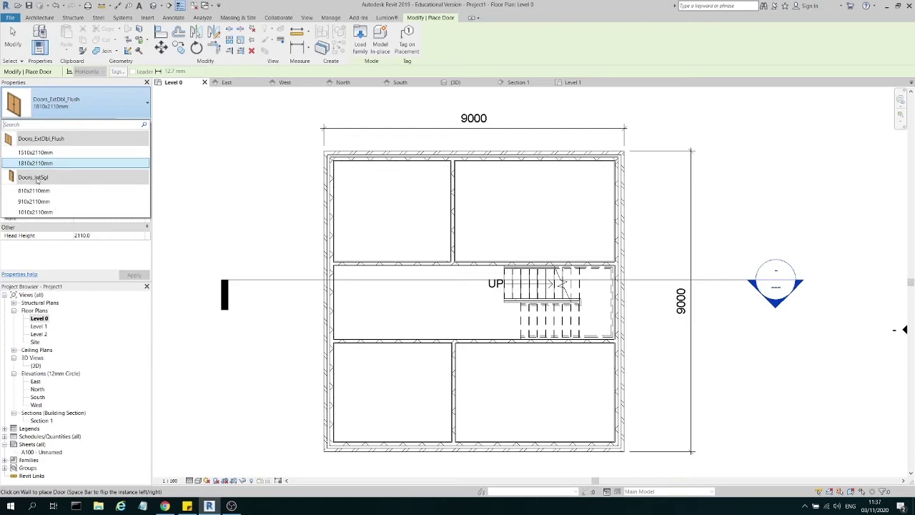
pyautogui.moveTo(40, 184)
pyautogui.click(61, 202)
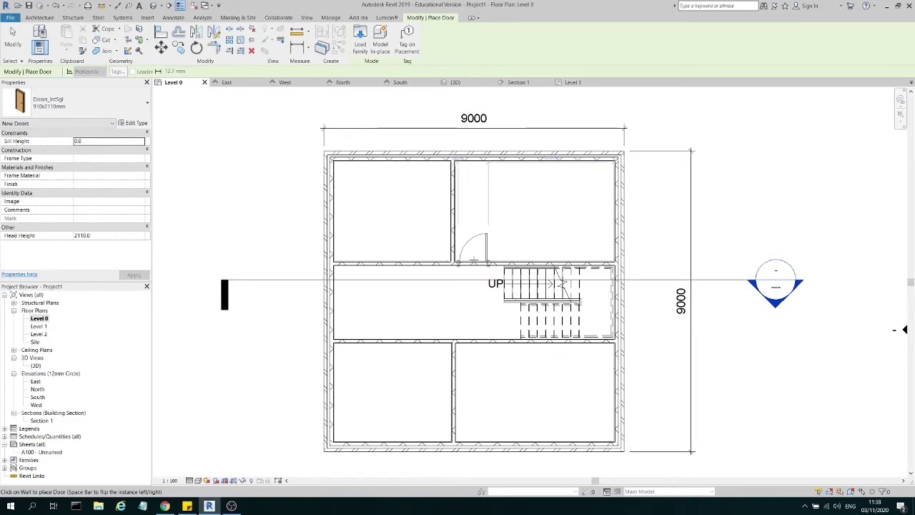
# - Place the door between corridor and upper-right room, about 100 mm from the partition, and flip its swing so it hinges beside the partition
pyautogui.scroll(2, 473, 261)
pyautogui.scroll(-1, 474, 263)
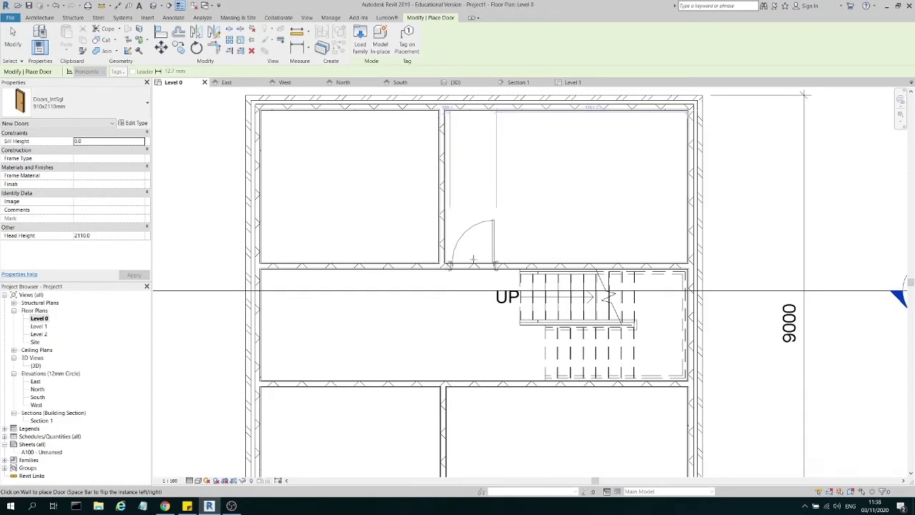
pyautogui.scroll(3, 472, 259)
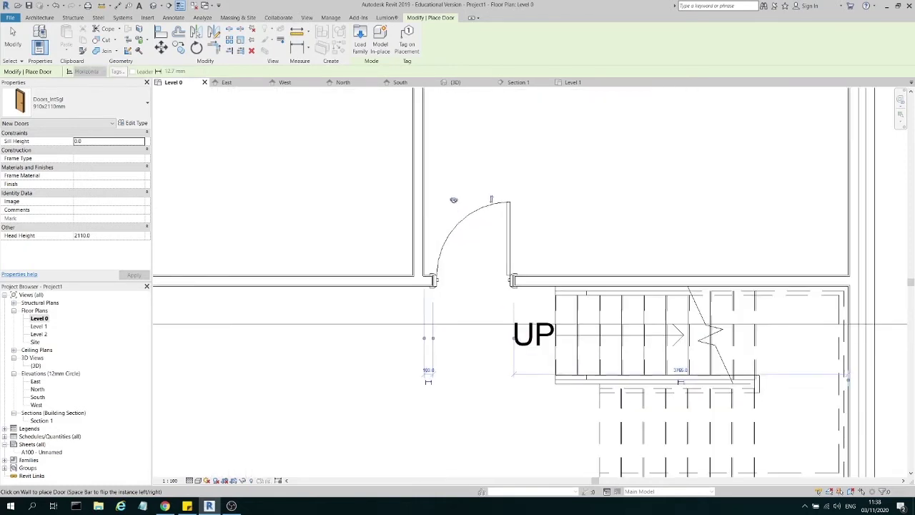
pyautogui.click(456, 201)
pyautogui.press('Escape')
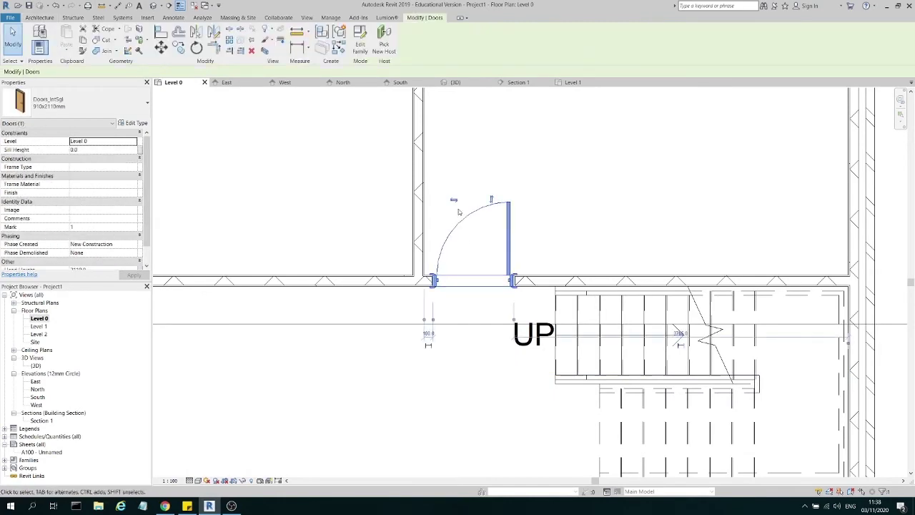
pyautogui.press('space')
pyautogui.press('Escape')
pyautogui.scroll(-3, 549, 209)
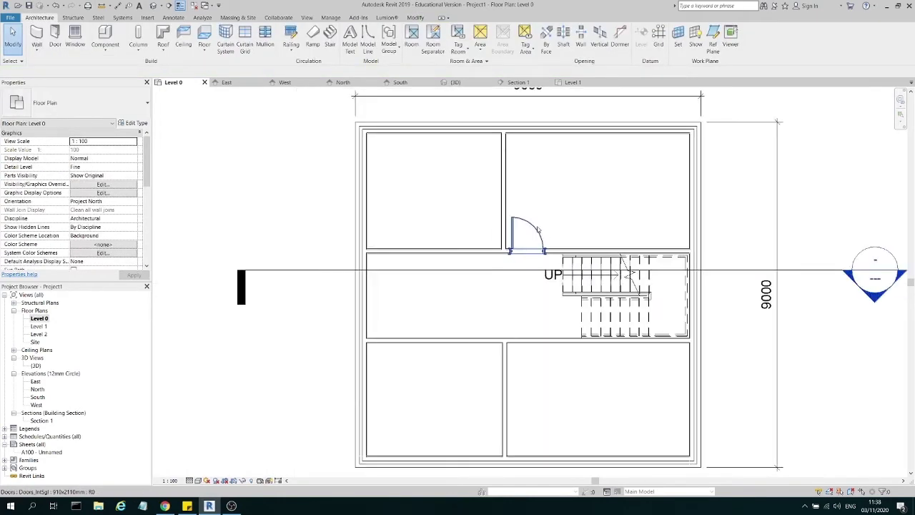
# - Place a second 910x2110mm interior door from the corridor into the upper-left room, hinged beside the partition
pyautogui.click(536, 228)
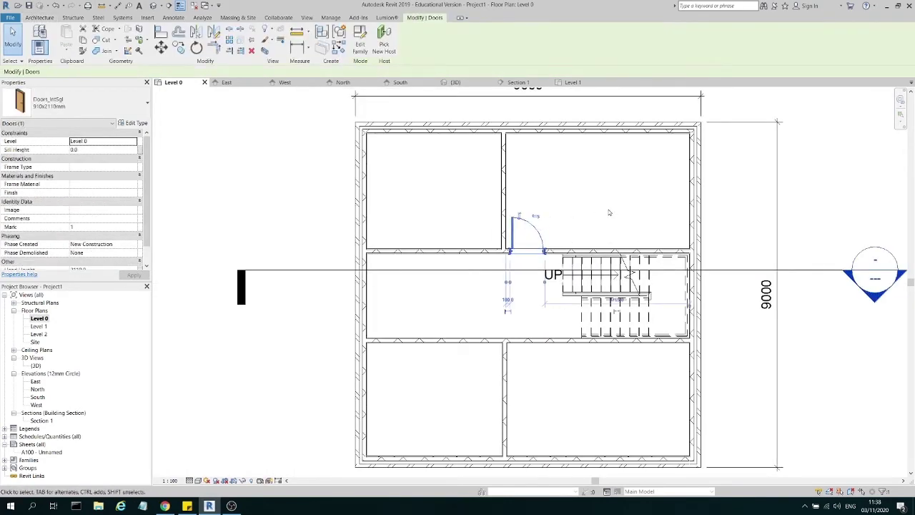
pyautogui.press('d')
pyautogui.press('r')
pyautogui.scroll(3, 514, 223)
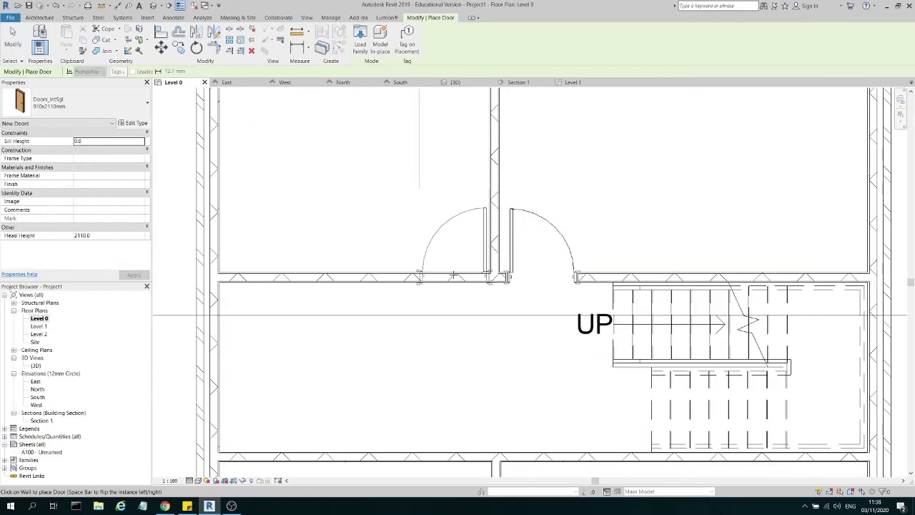
pyautogui.scroll(-4, 481, 226)
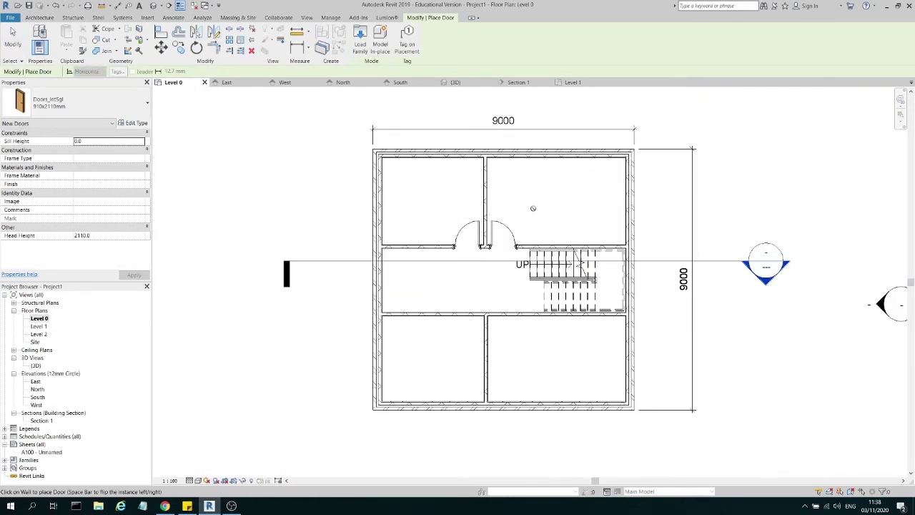
pyautogui.press('Escape')
# - Draw a Wall-Int_12P-100Blk-12P partition about 3010 mm long across the lower-right room, from the corridor wall to the exterior wall
pyautogui.scroll(-1, 534, 212)
pyautogui.scroll(2, 578, 302)
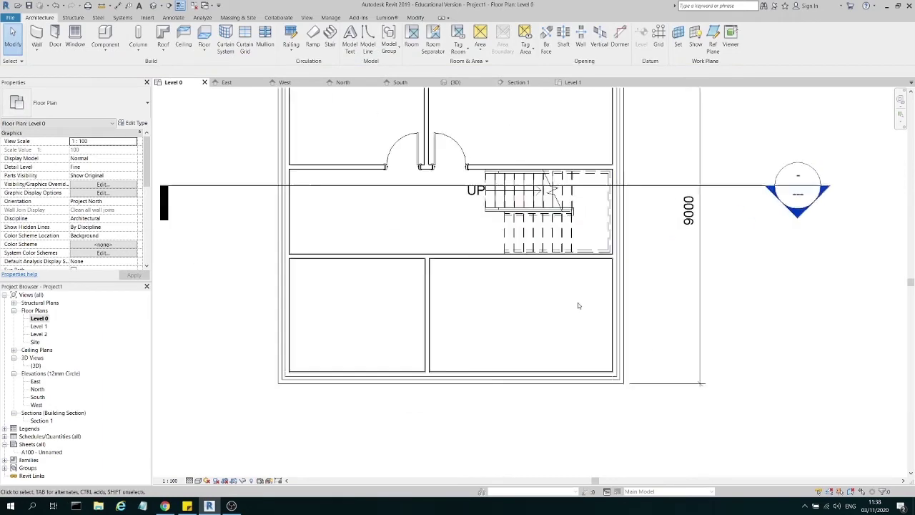
pyautogui.click(426, 118)
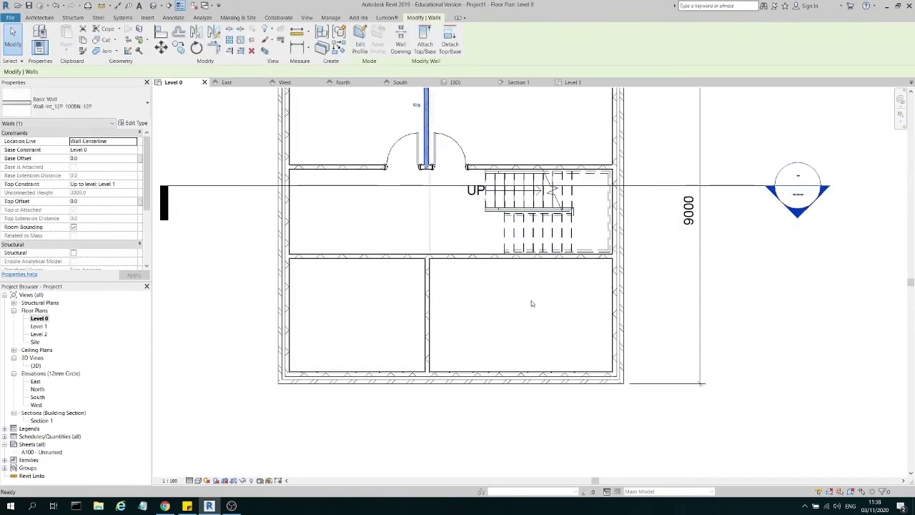
pyautogui.press('w')
pyautogui.press('a')
pyautogui.click(509, 259)
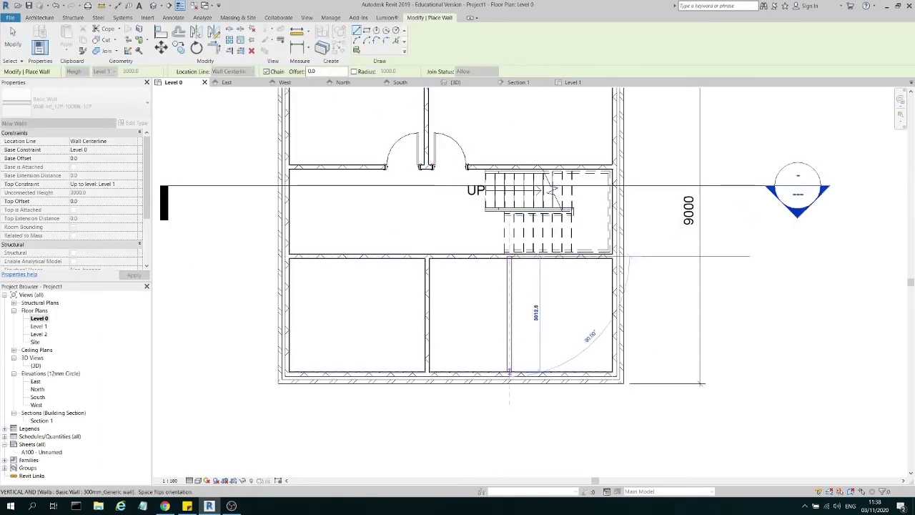
pyautogui.click(509, 371)
pyautogui.press('Escape')
pyautogui.press('Escape')
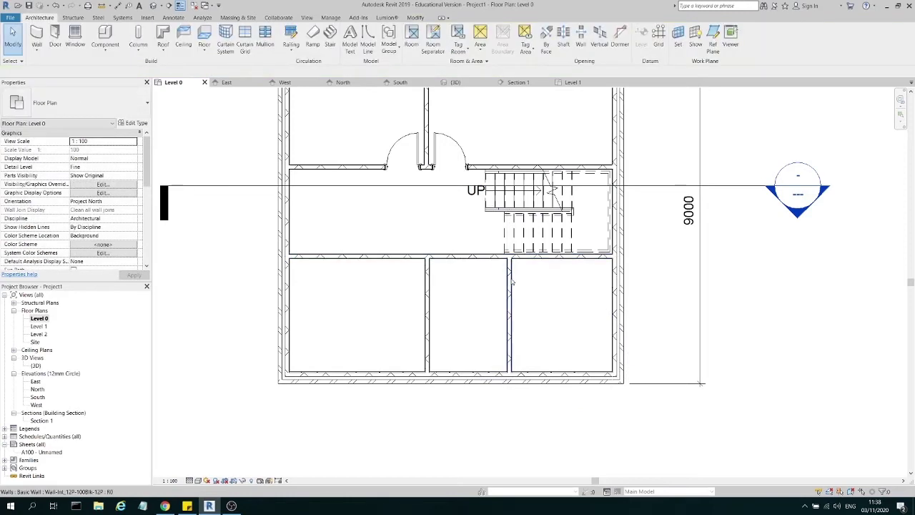
# - Move the lower partition 60 mm so its face lines up with the first riser edge of the stair
pyautogui.click(515, 317)
pyautogui.press('m')
pyautogui.press('v')
pyautogui.scroll(5, 510, 265)
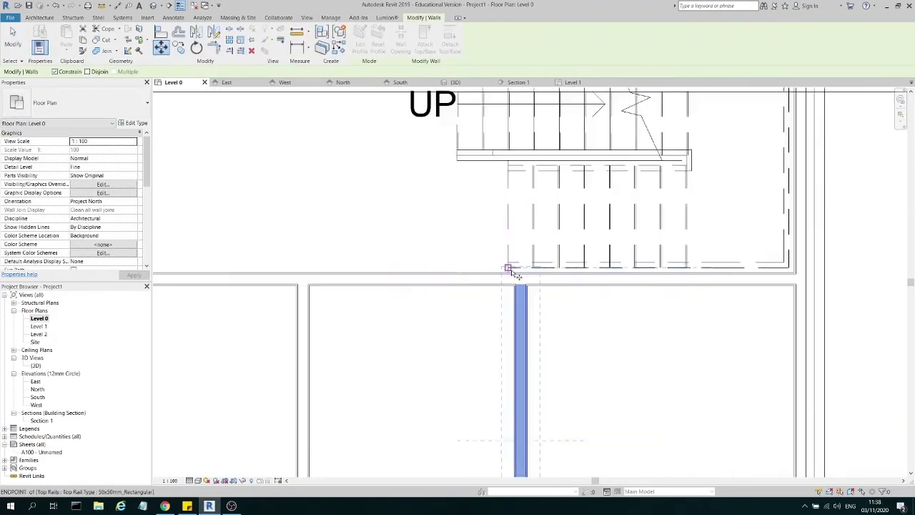
pyautogui.scroll(3, 510, 295)
pyautogui.click(511, 295)
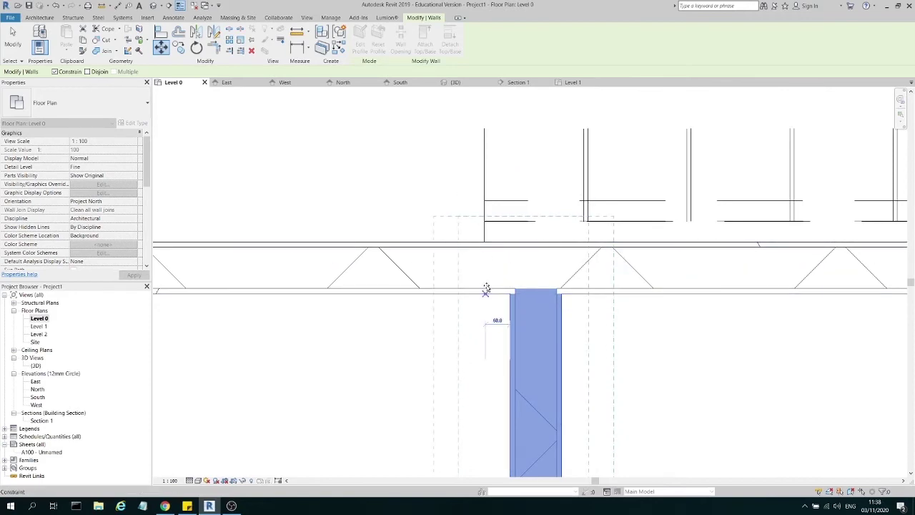
pyautogui.press('Escape')
pyautogui.press('Escape')
pyautogui.scroll(-6, 498, 257)
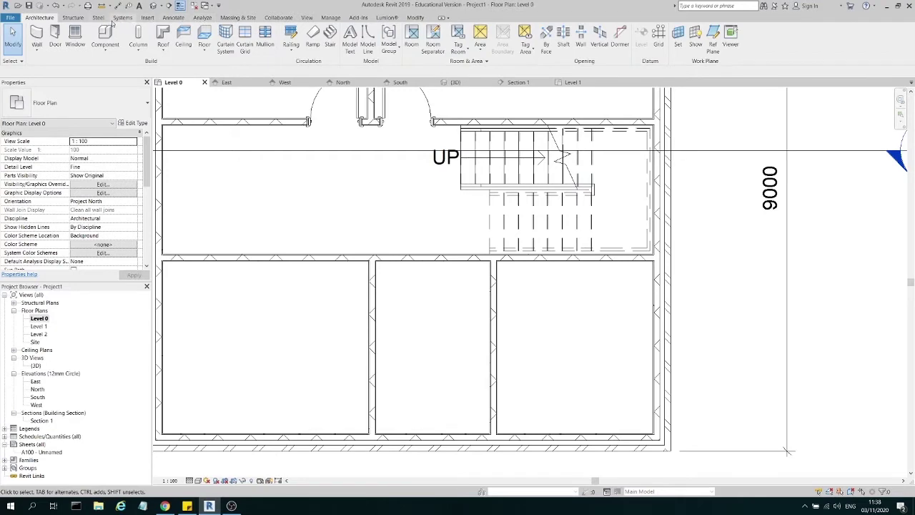
# - Split the corridor wall between the two lower partitions and pull both cut ends back to the partitions, opening an entrance hall
pyautogui.click(416, 18)
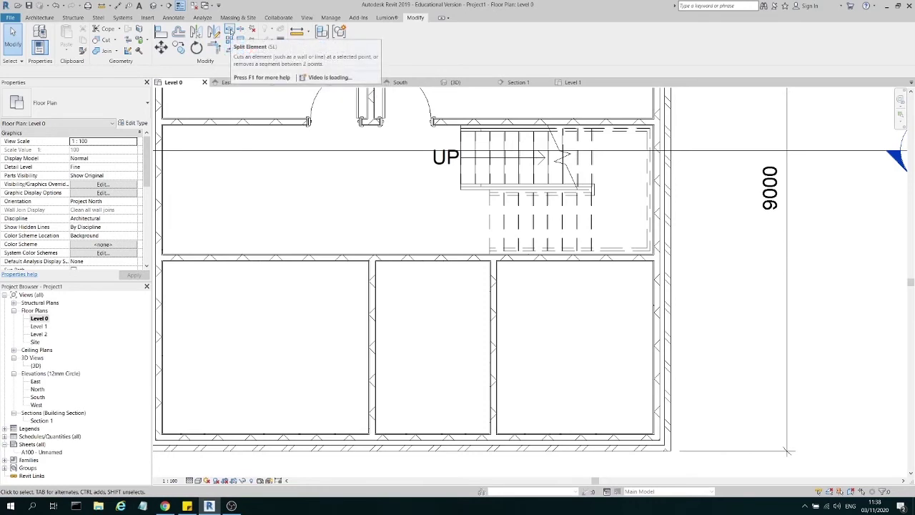
pyautogui.click(230, 30)
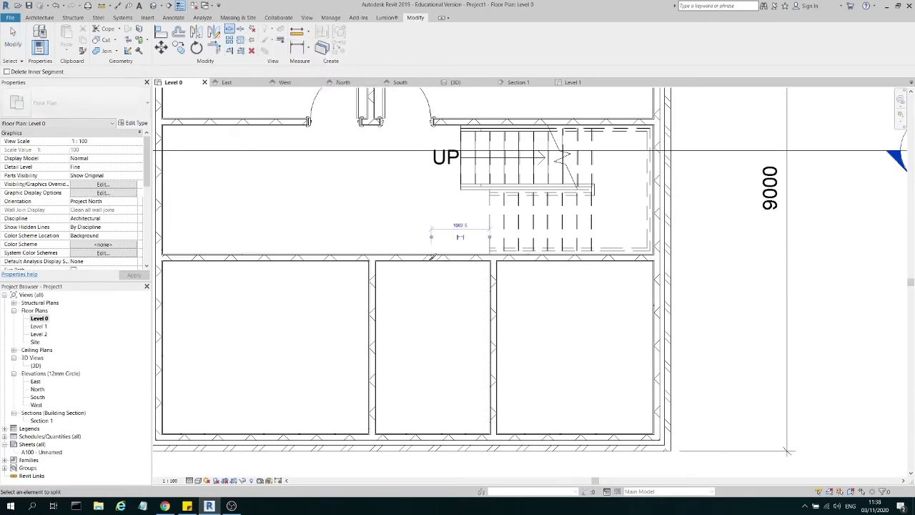
pyautogui.click(431, 256)
pyautogui.press('Escape')
pyautogui.click(432, 258)
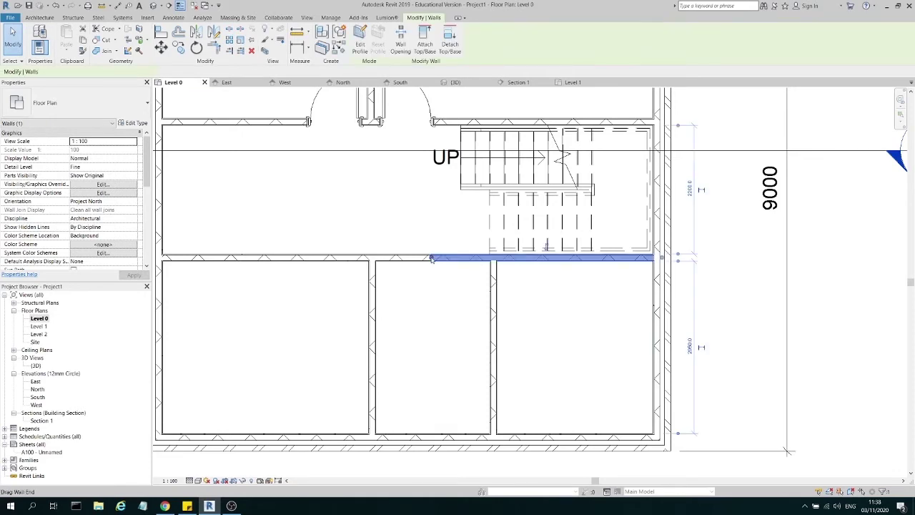
pyautogui.click(431, 258)
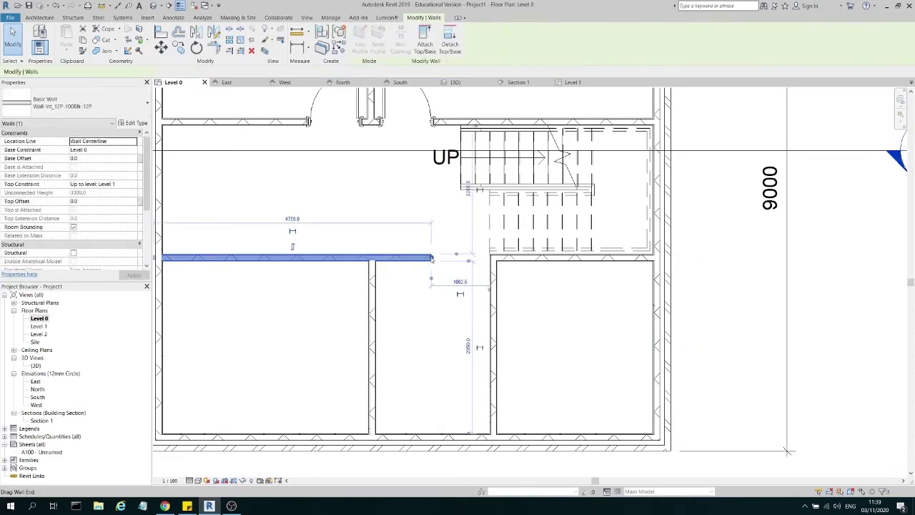
pyautogui.moveTo(432, 258); pyautogui.dragTo(373, 258)
pyautogui.press('Escape')
pyautogui.scroll(-2, 501, 318)
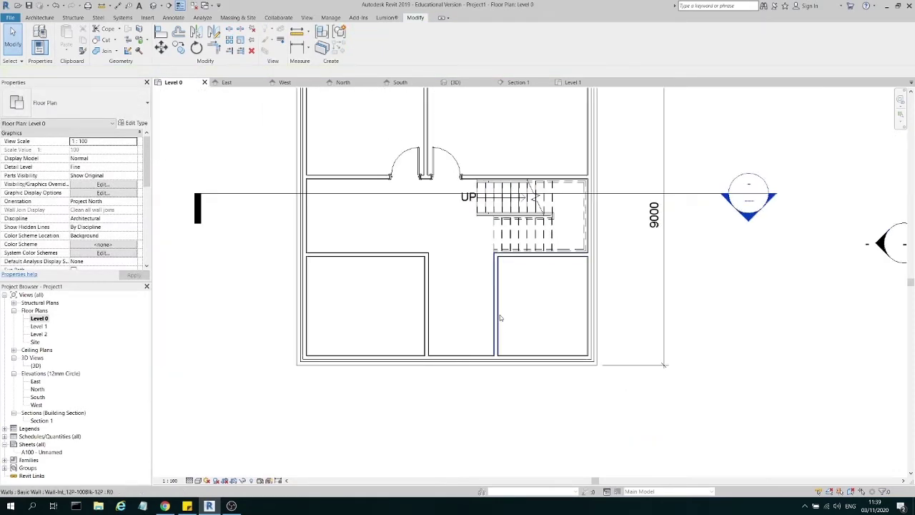
pyautogui.scroll(2, 450, 256)
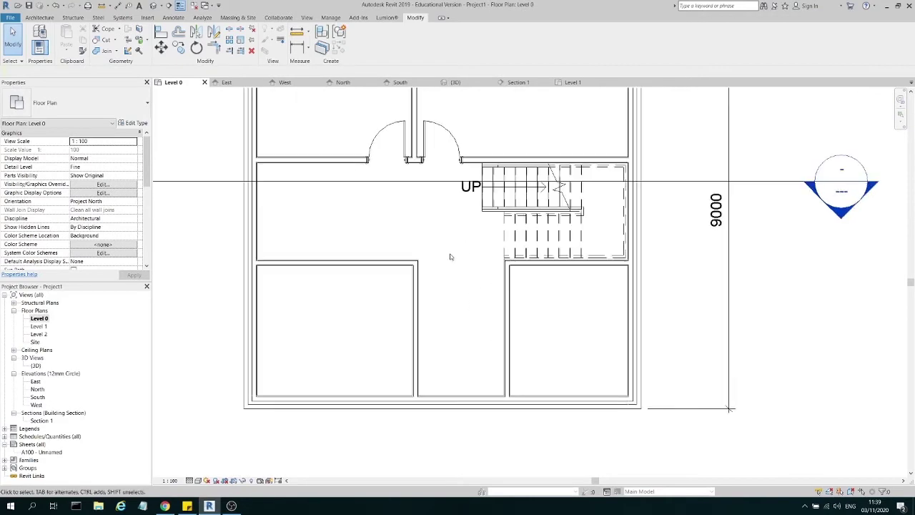
pyautogui.scroll(-1, 389, 304)
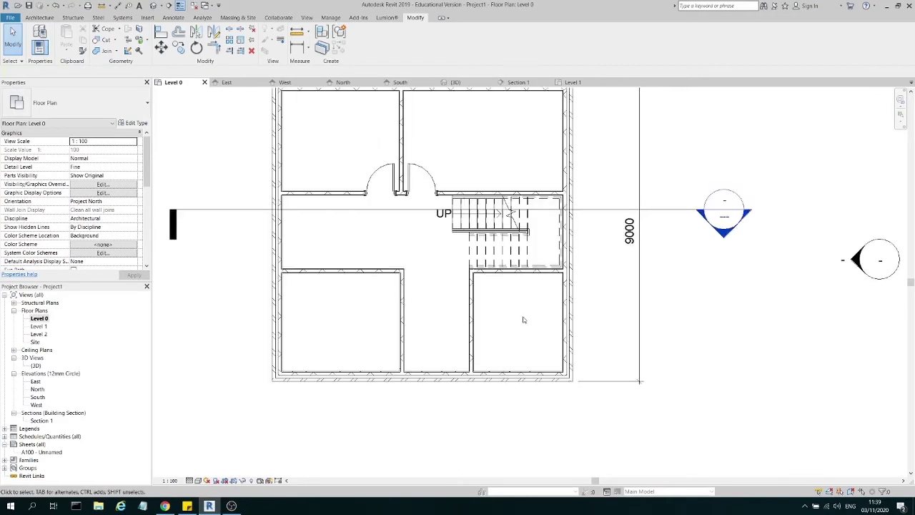
# - Place a Doors_IntSgl 910x2110mm door from the entrance hall into the lower-right room, hinged beside the exterior wall
pyautogui.click(375, 176)
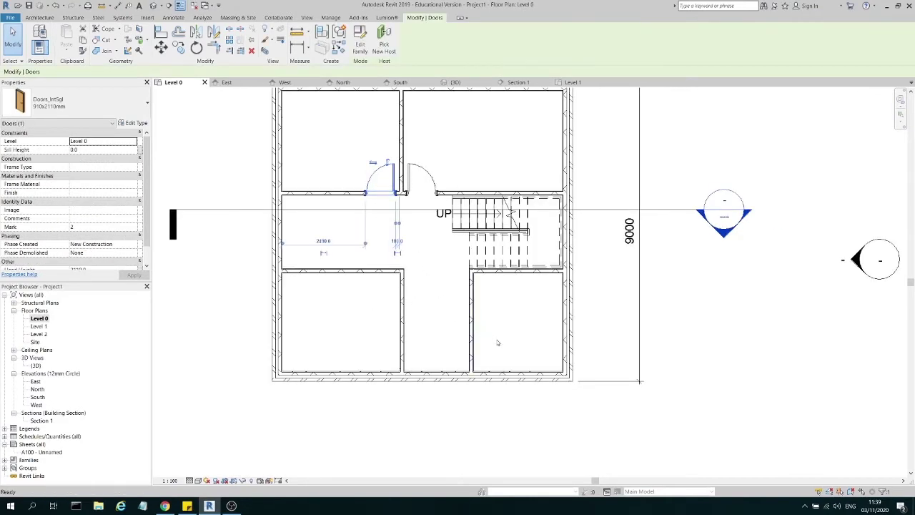
pyautogui.press('d')
pyautogui.press('r')
pyautogui.scroll(3, 497, 343)
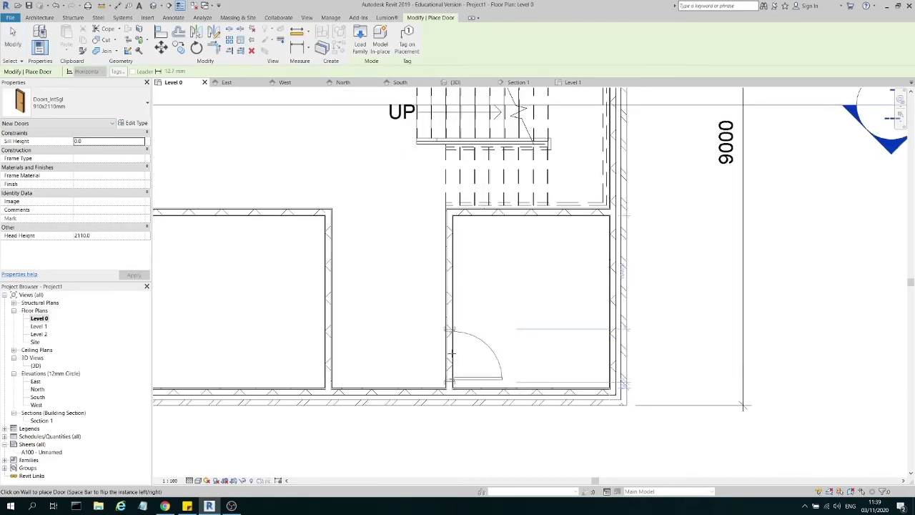
pyautogui.scroll(-3, 565, 322)
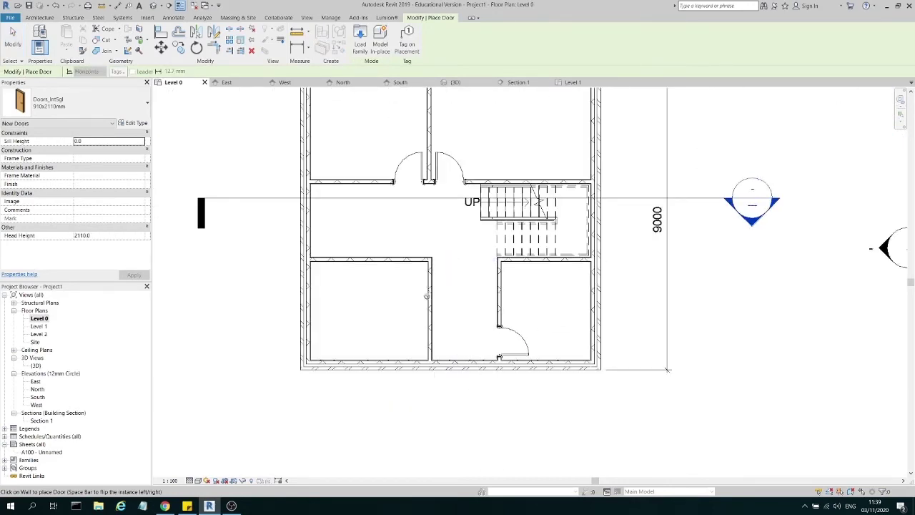
# - Place a Doors_ExtDbl_Flush 1810x2110mm door in the exterior wall, centred between the entrance hall partitions and opening outwards
pyautogui.click(85, 111)
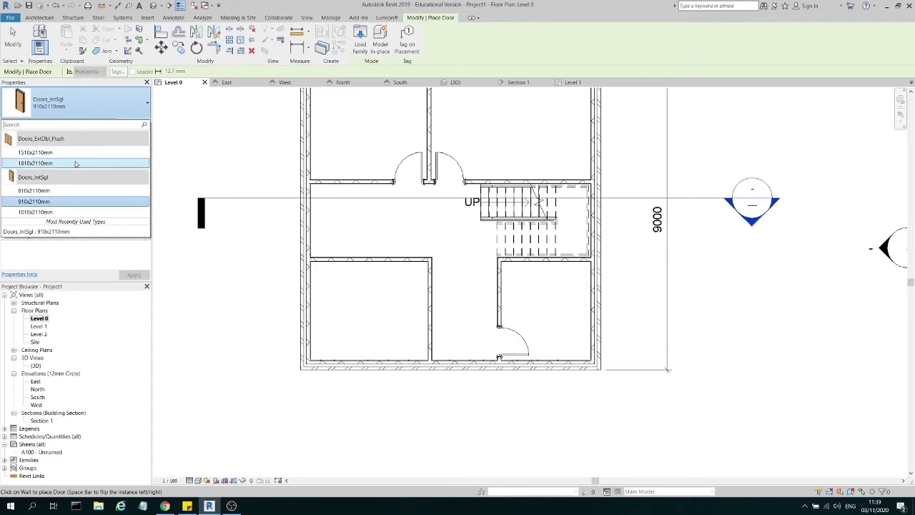
pyautogui.click(43, 163)
pyautogui.scroll(2, 464, 358)
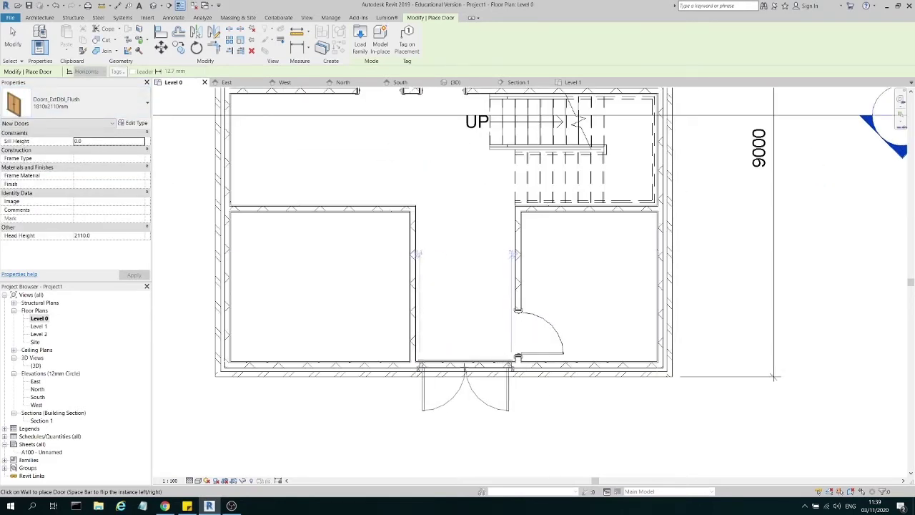
pyautogui.click(464, 390)
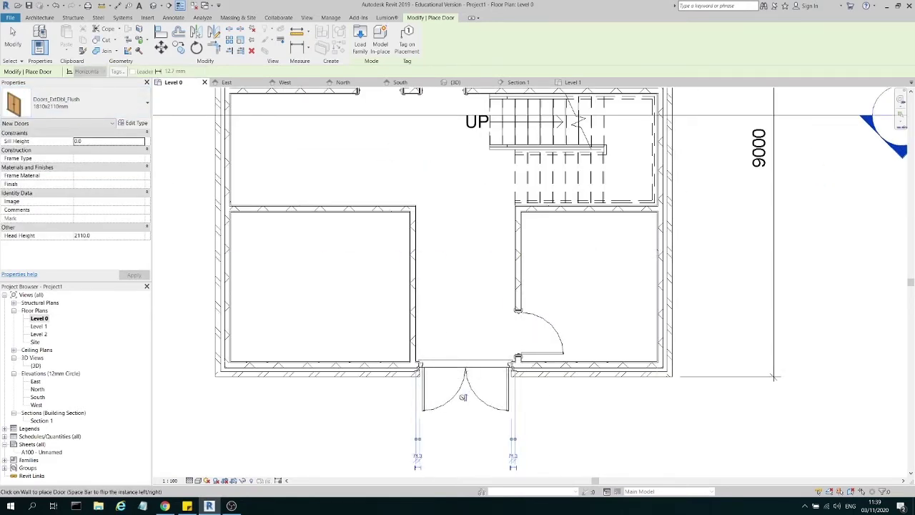
pyautogui.press('Escape')
pyautogui.scroll(5, 426, 376)
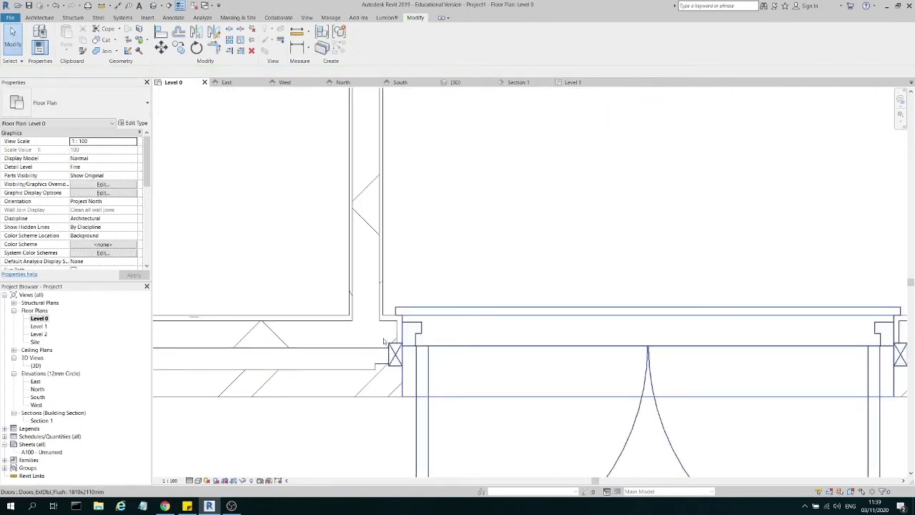
pyautogui.scroll(-4, 383, 342)
pyautogui.scroll(4, 552, 344)
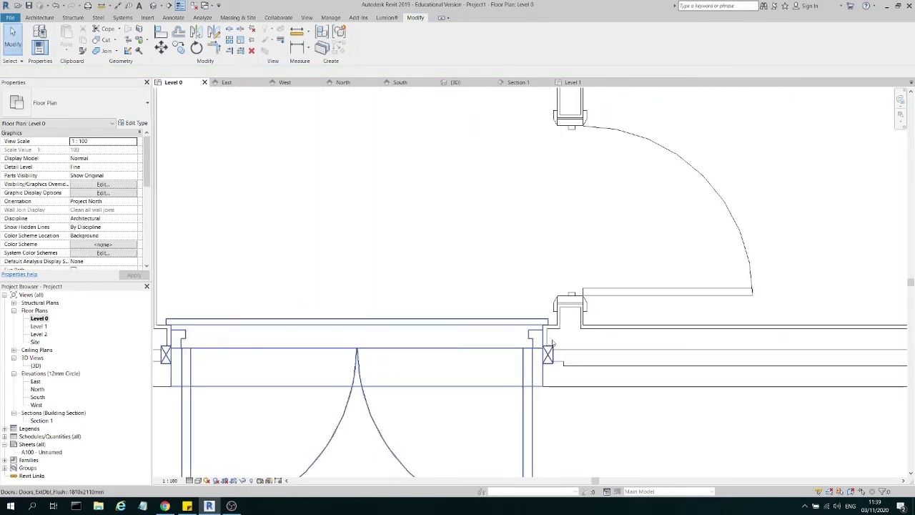
pyautogui.scroll(-6, 554, 347)
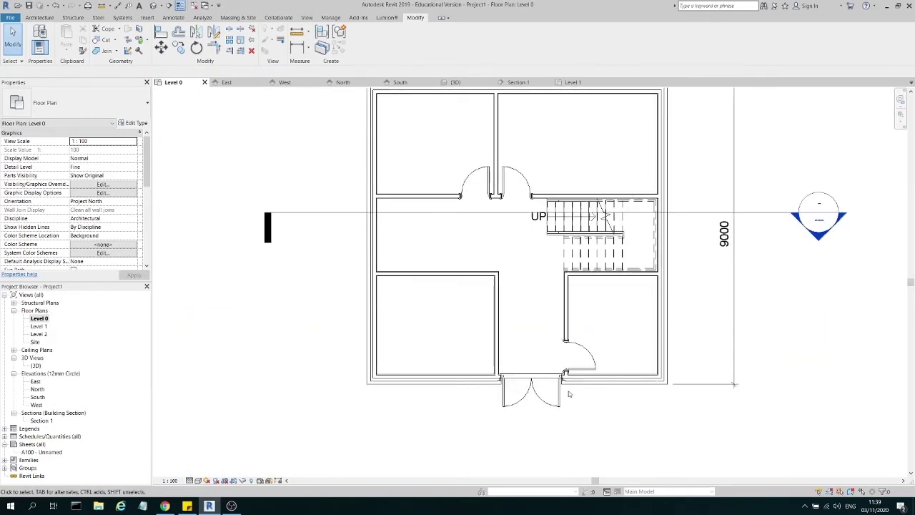
# - Place another 910x2110mm interior door from the corridor into the lower-left room, swinging inwards and hinged beside the hall partition
pyautogui.click(480, 180)
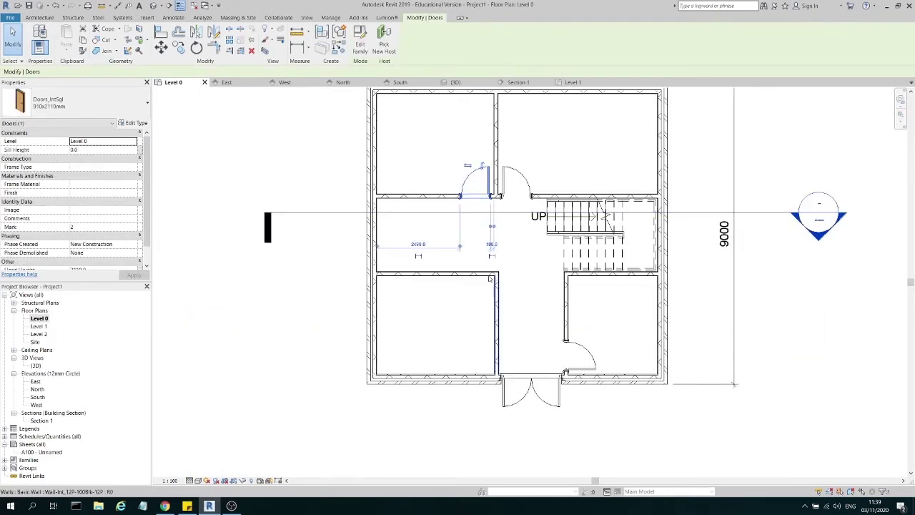
pyautogui.click(528, 273)
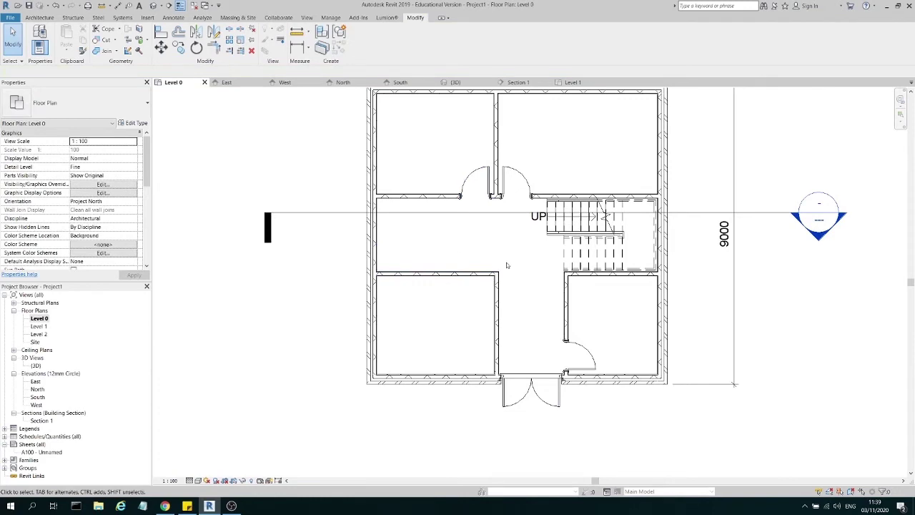
pyautogui.click(478, 188)
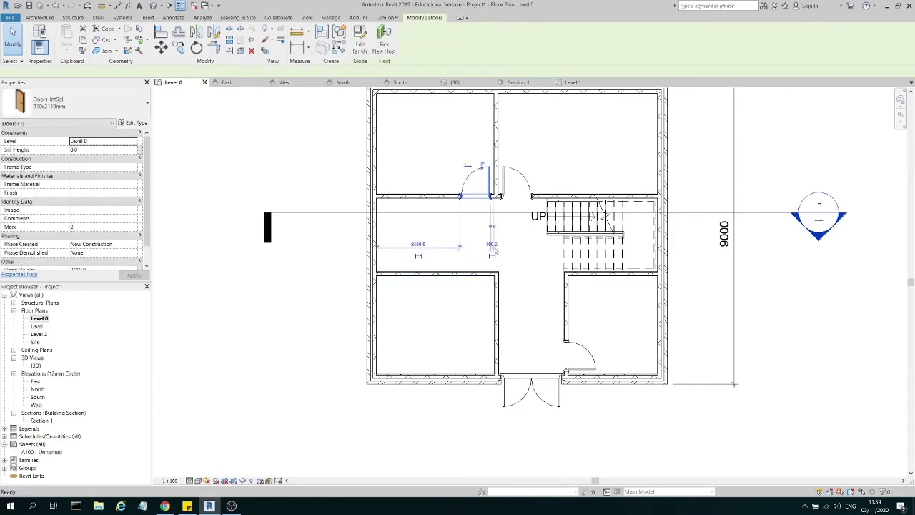
pyautogui.press('c')
pyautogui.press('s')
pyautogui.scroll(2, 480, 265)
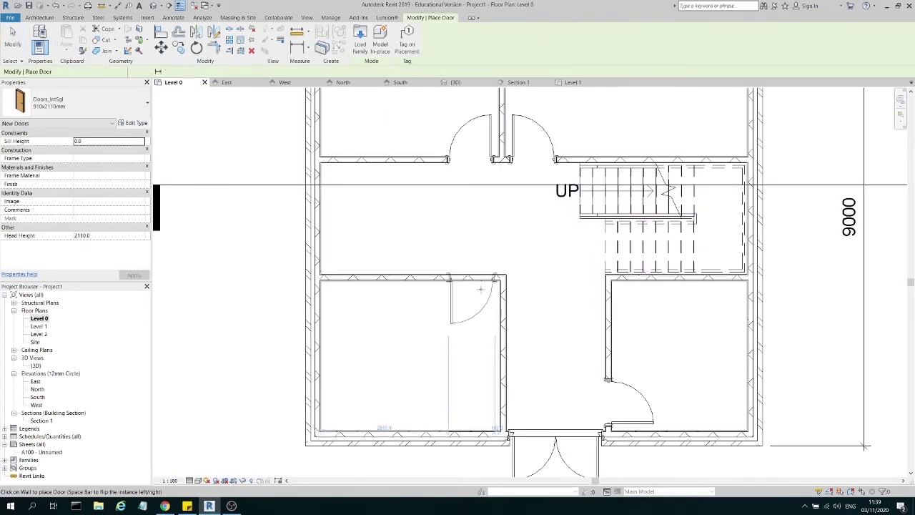
pyautogui.click(481, 288)
pyautogui.scroll(-3, 465, 309)
pyautogui.press('Escape')
pyautogui.press('Escape')
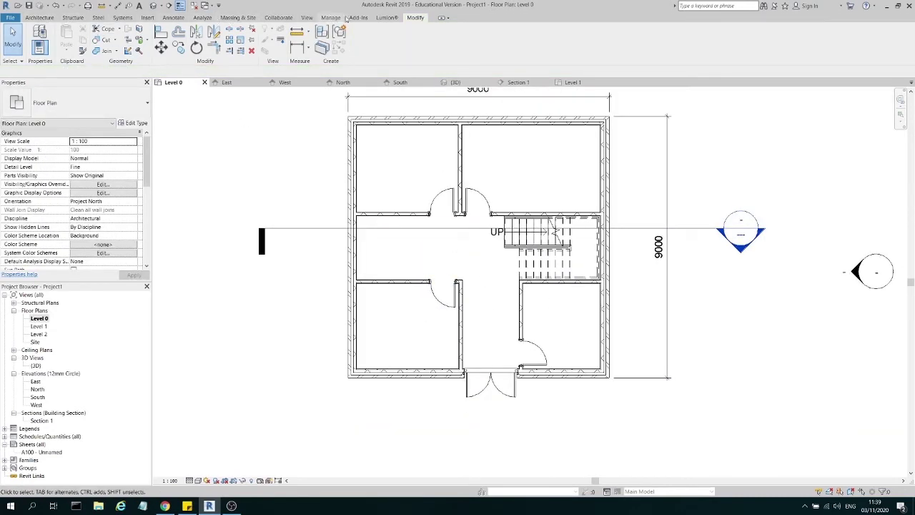
# - Start loading a family and browse the UK library to the Beds folder inside Furniture
pyautogui.click(148, 18)
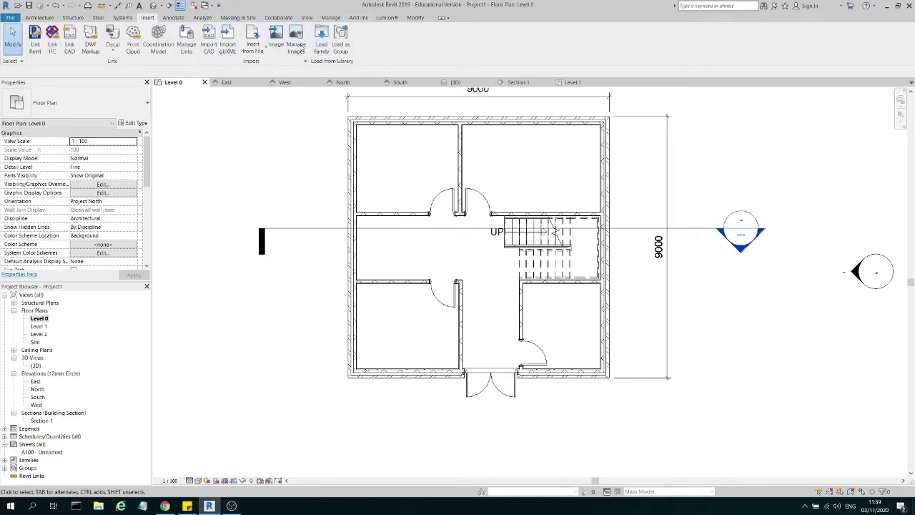
pyautogui.click(321, 41)
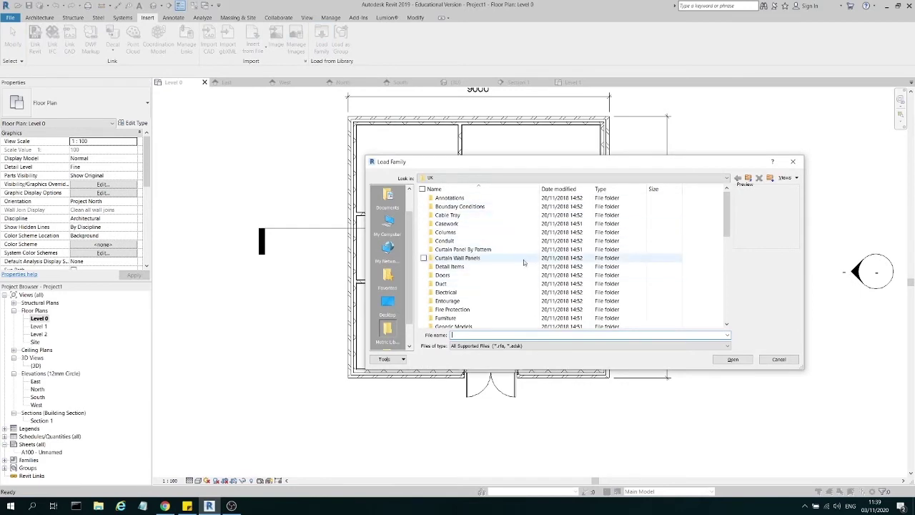
pyautogui.scroll(-1, 523, 262)
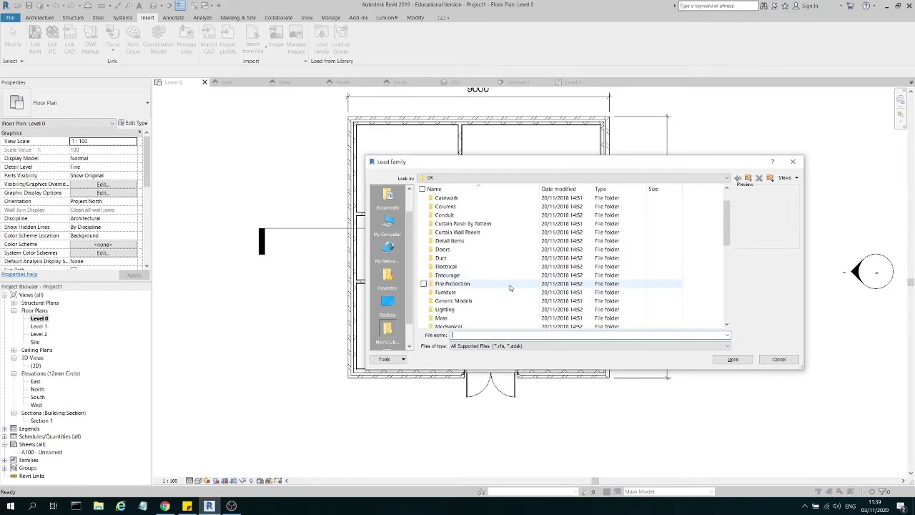
pyautogui.scroll(-3, 500, 286)
pyautogui.scroll(-6, 467, 306)
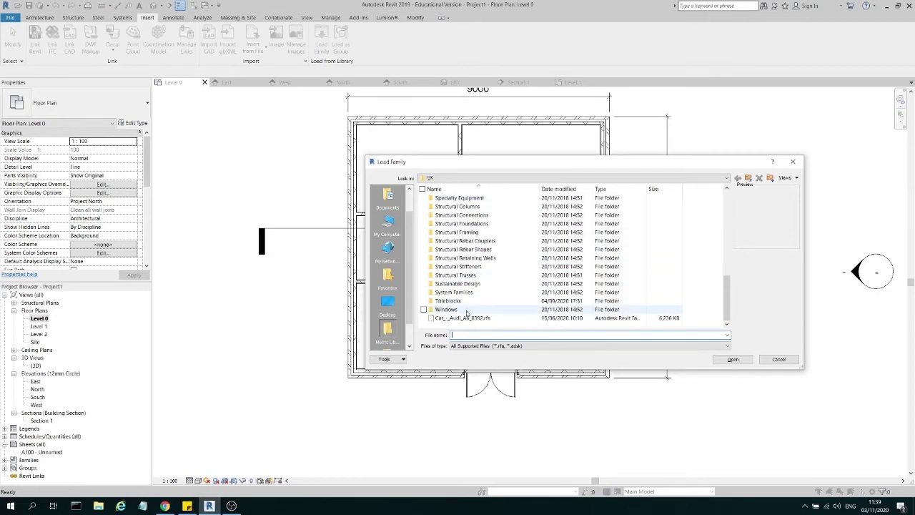
pyautogui.scroll(8, 466, 301)
pyautogui.scroll(1, 467, 258)
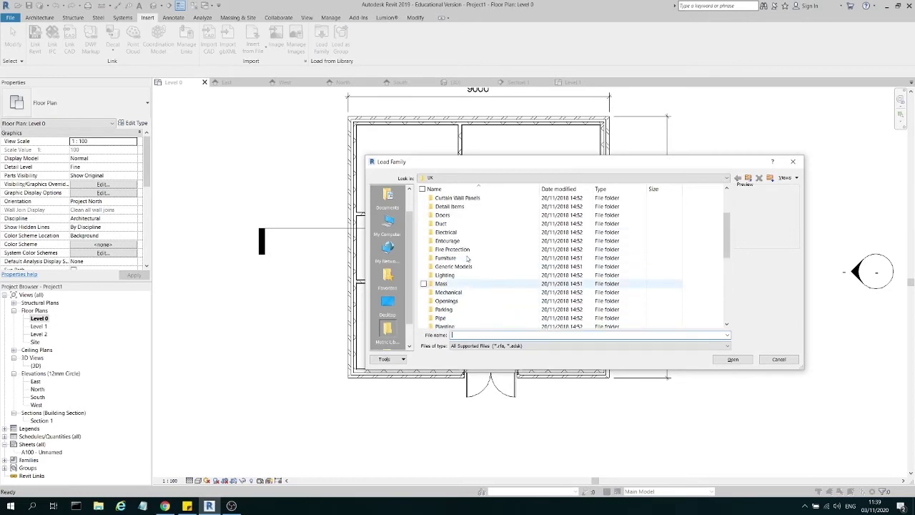
pyautogui.doubleClick(466, 257)
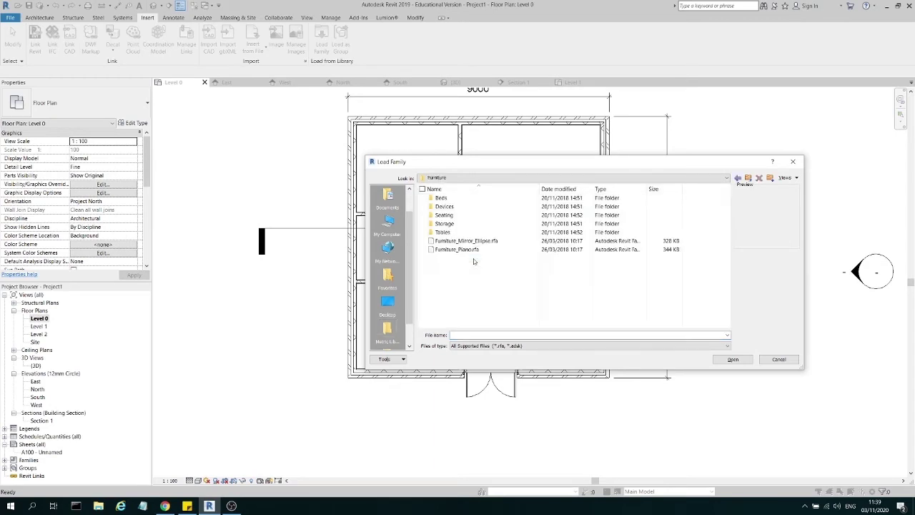
pyautogui.doubleClick(470, 198)
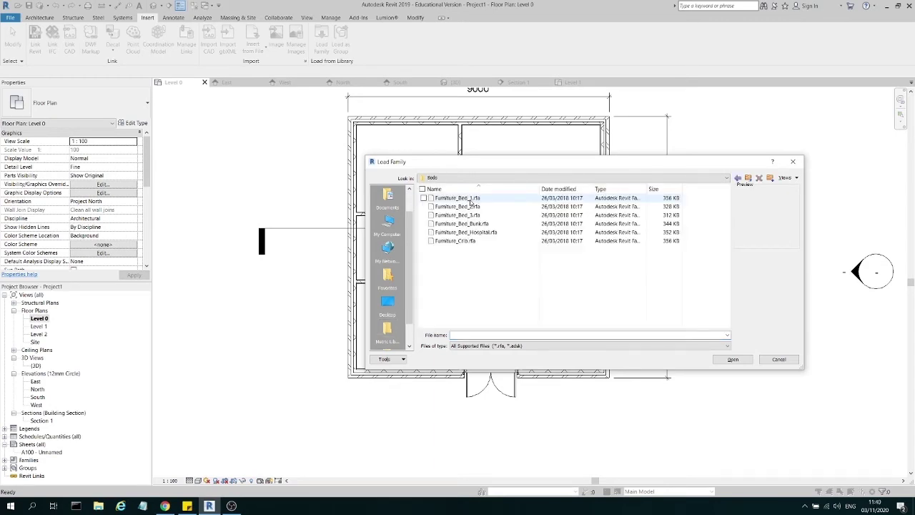
# - Preview the bed families and load Furniture_Bed_1.rfa into the project
pyautogui.click(482, 198)
pyautogui.press('Down')
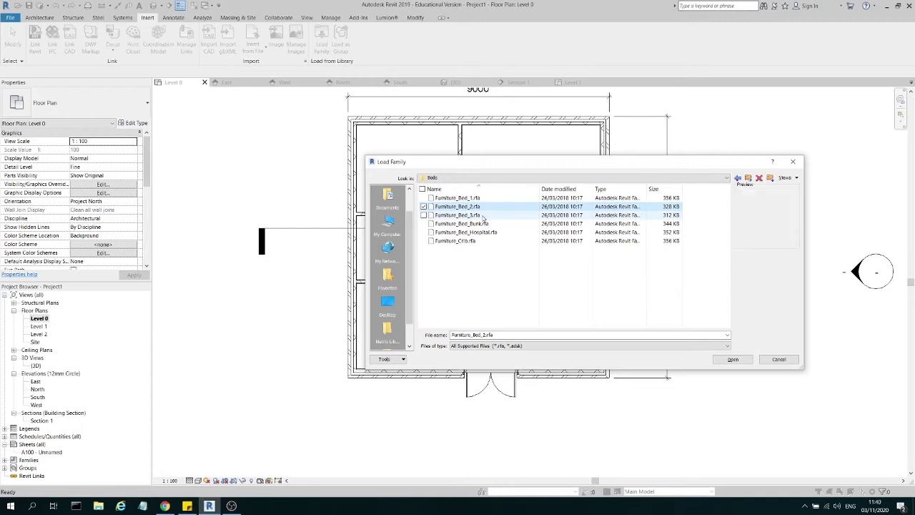
pyautogui.press('Down')
pyautogui.click(489, 199)
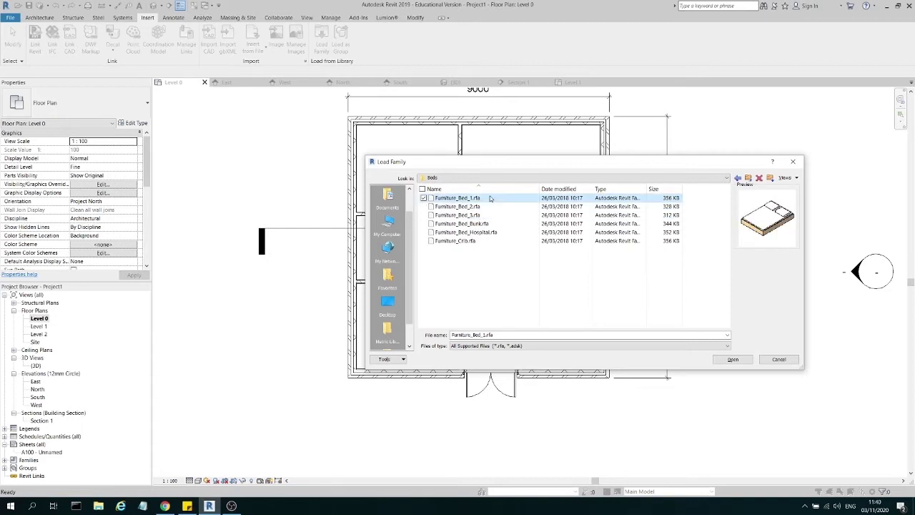
pyautogui.click(733, 359)
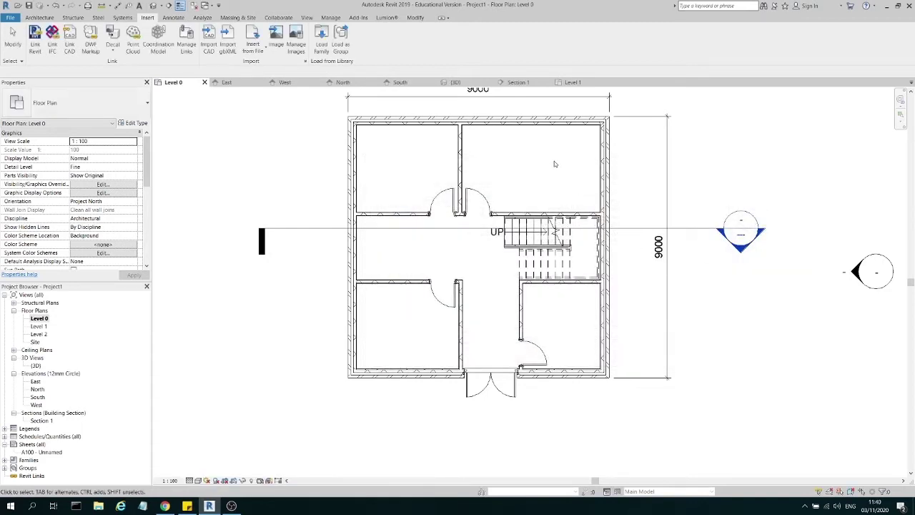
# - Start placing a component and, at the save reminder, save the project to the Desktop as Project1
pyautogui.click(72, 17)
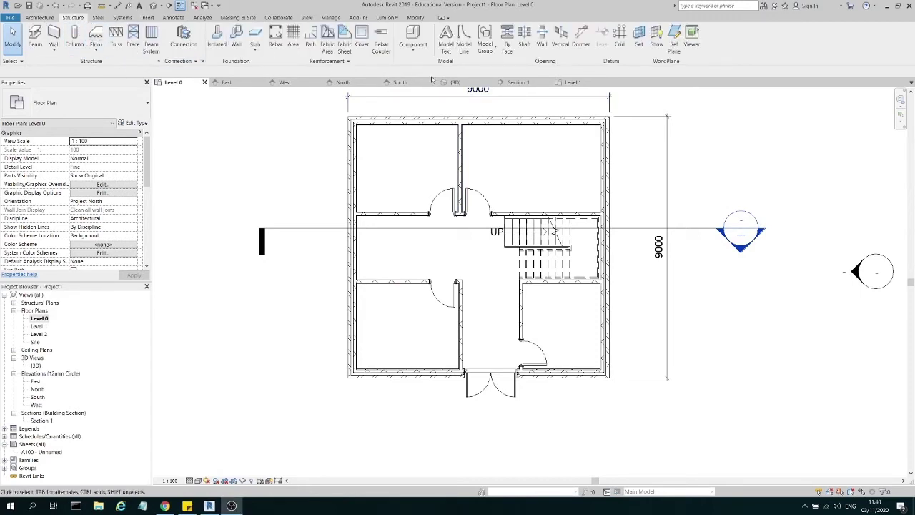
pyautogui.click(417, 52)
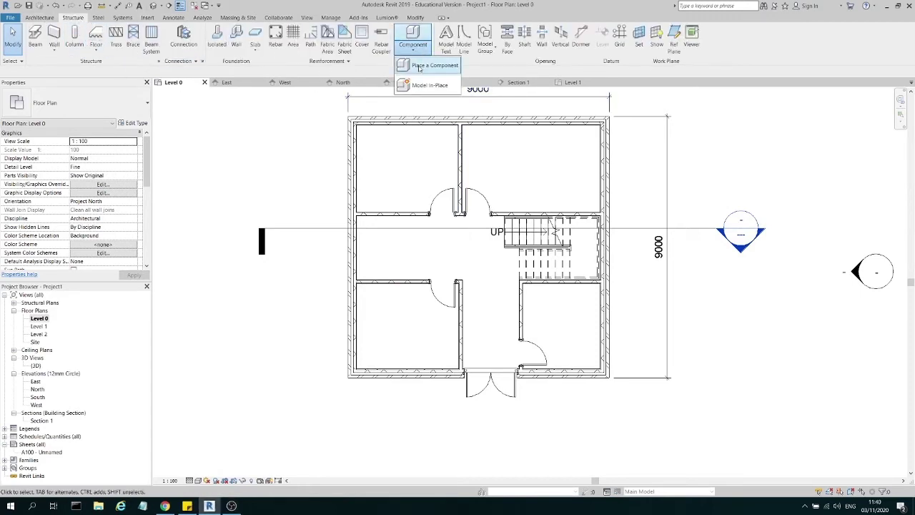
pyautogui.click(429, 64)
pyautogui.click(431, 231)
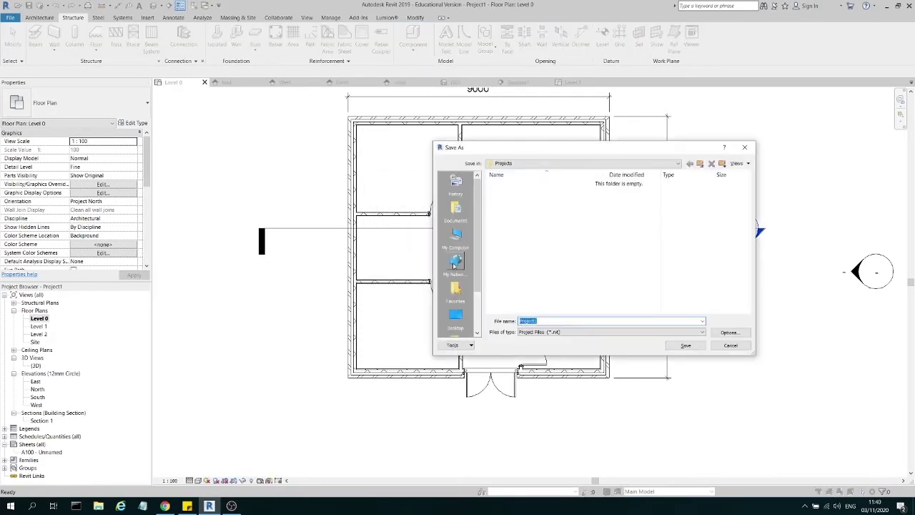
pyautogui.click(456, 313)
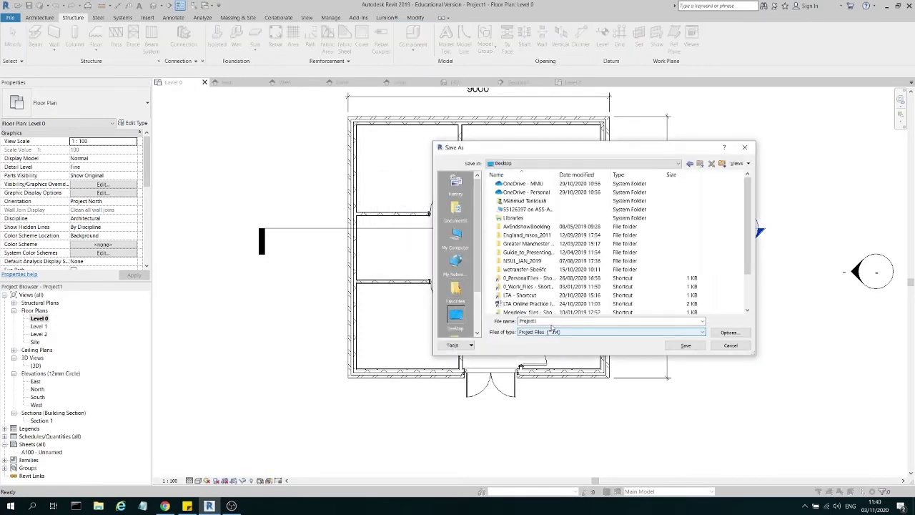
pyautogui.click(685, 345)
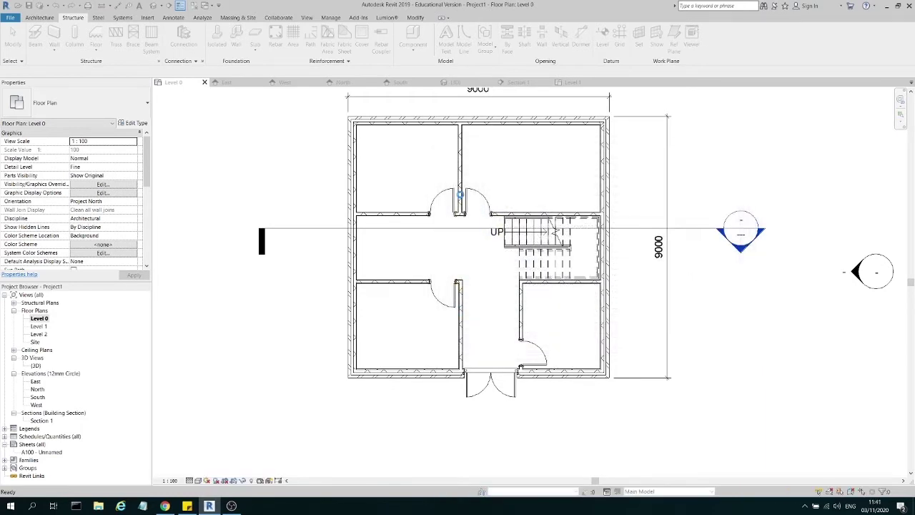
# - Place a Furniture_Bed_1 1346x1880x355mm-Double in the upper-right room, with its headboard against the upper exterior wall
pyautogui.press('c')
pyautogui.press('m')
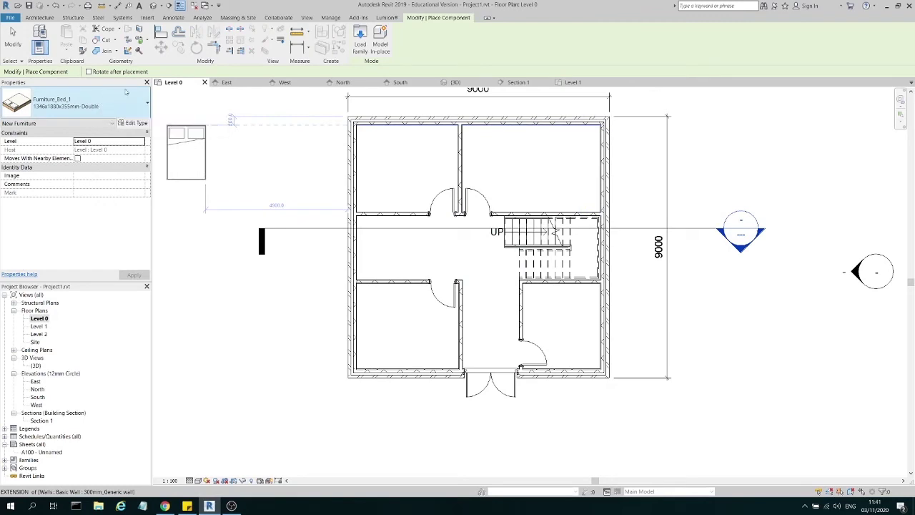
pyautogui.scroll(2, 564, 137)
pyautogui.click(542, 145)
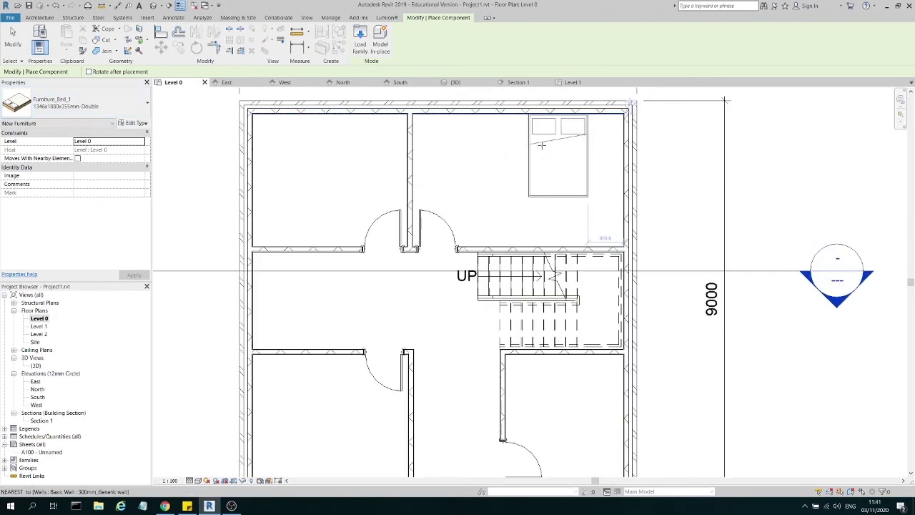
pyautogui.scroll(-2, 473, 209)
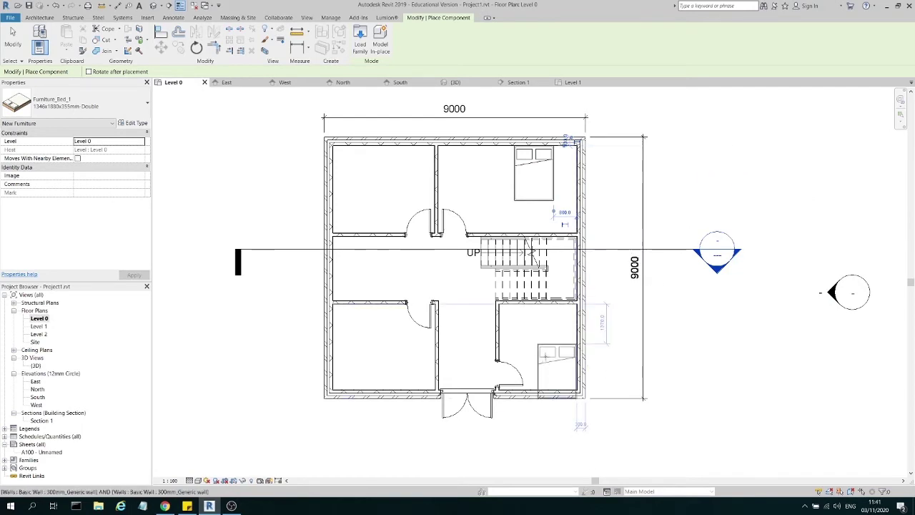
pyautogui.press('Escape')
pyautogui.press('Escape')
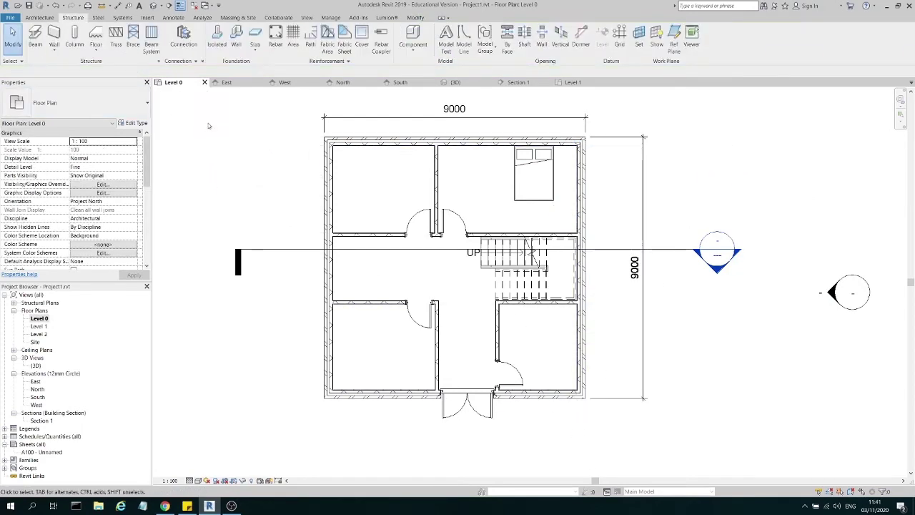
pyautogui.click(421, 47)
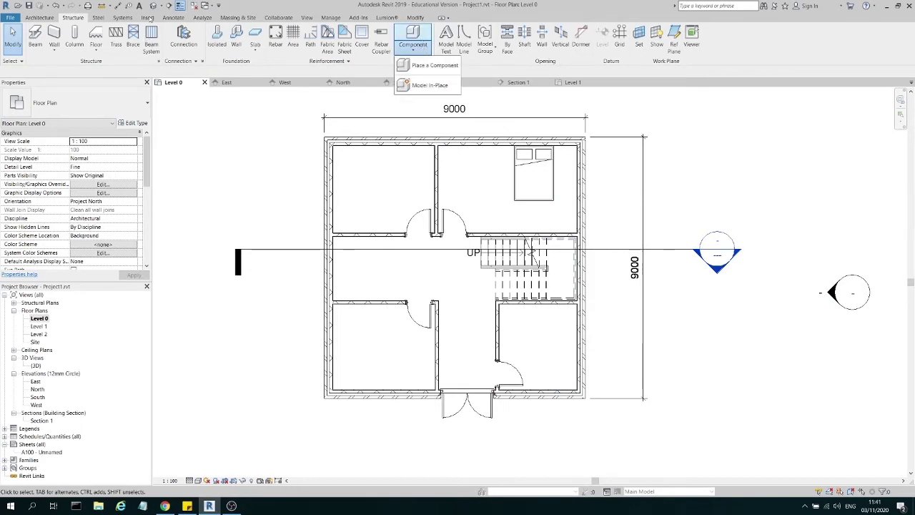
pyautogui.click(148, 18)
pyautogui.click(334, 48)
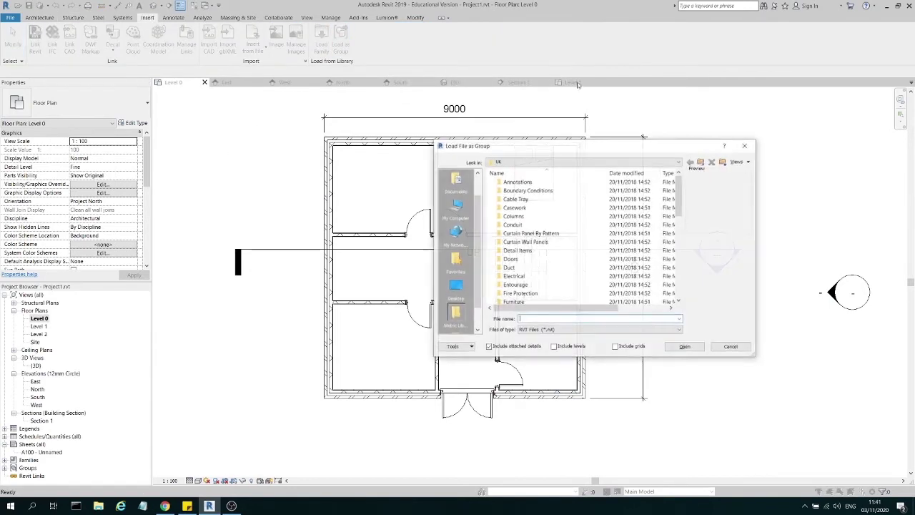
pyautogui.click(746, 143)
# - Start loading a family and browse the UK library to the Tables folder inside Furniture
pyautogui.click(321, 45)
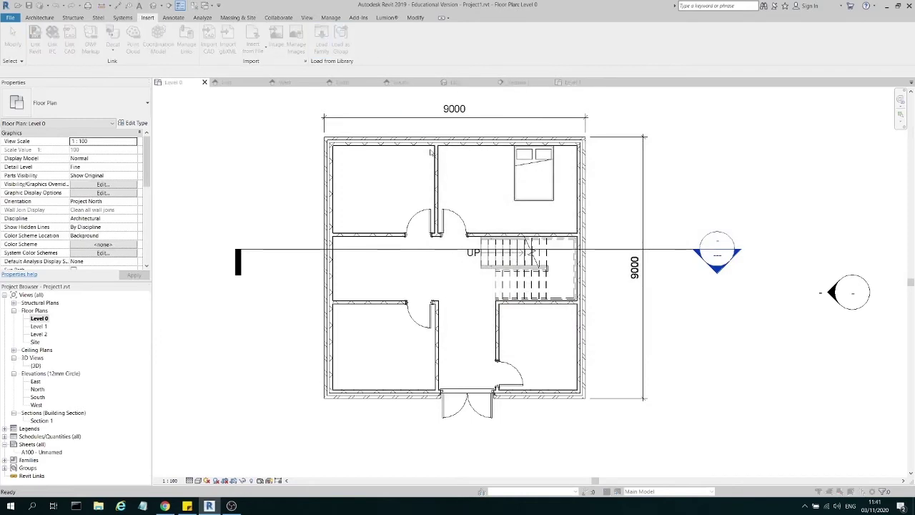
pyautogui.click(691, 175)
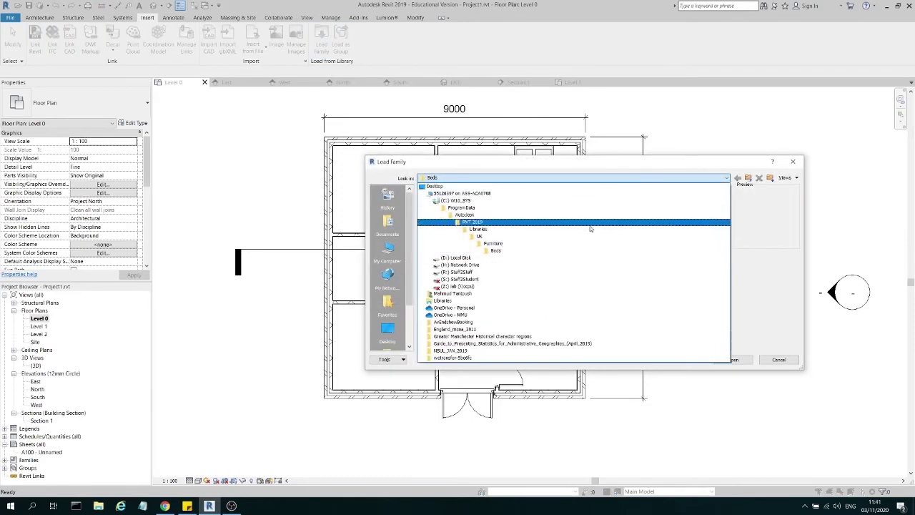
pyautogui.click(543, 241)
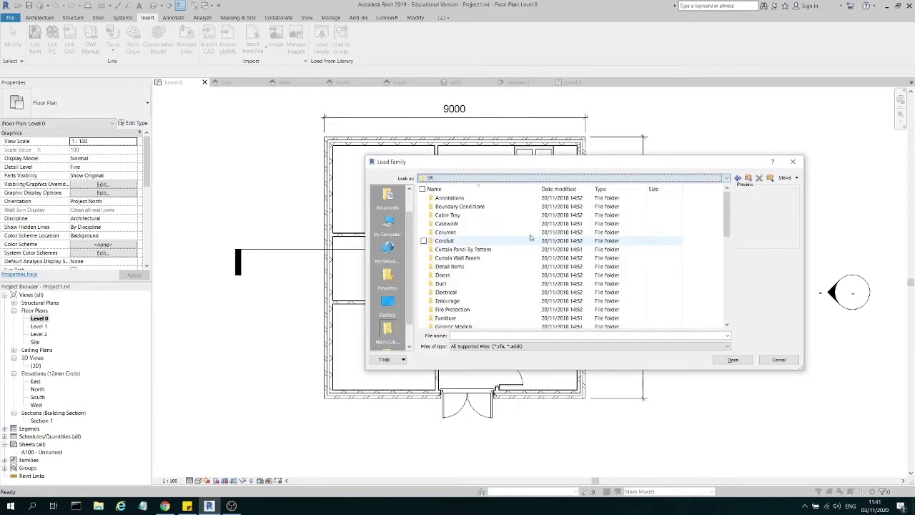
pyautogui.scroll(-1, 471, 291)
pyautogui.doubleClick(470, 292)
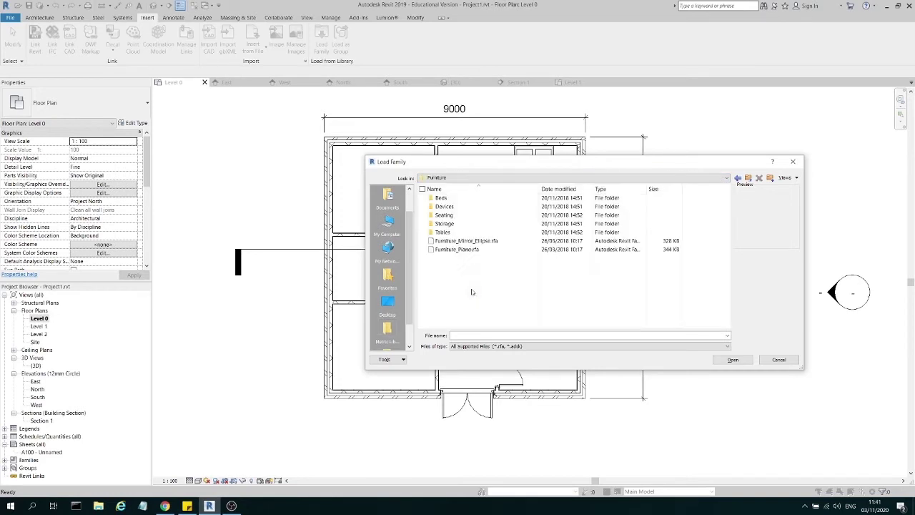
pyautogui.doubleClick(468, 231)
# - Preview several table families and load the rectangular dining table with chairs, Furniture_Table_Dining_w-Chairs_Rectangular, into the project
pyautogui.click(474, 198)
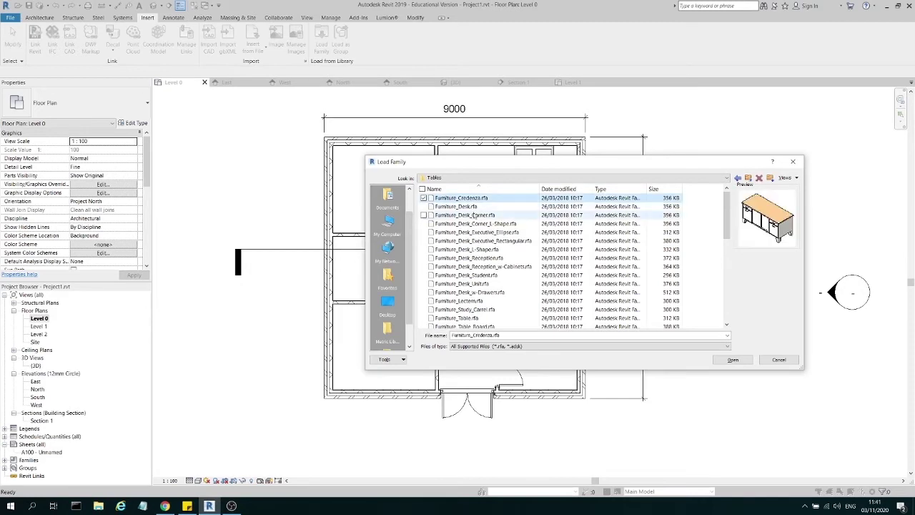
pyautogui.click(473, 215)
pyautogui.scroll(-2, 472, 250)
pyautogui.click(487, 291)
pyautogui.scroll(-4, 486, 295)
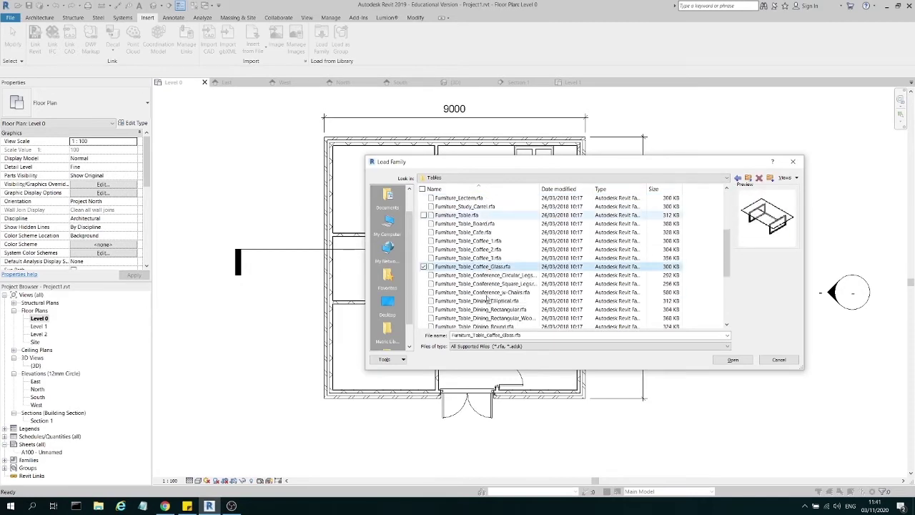
pyautogui.click(487, 291)
pyautogui.scroll(-3, 487, 295)
pyautogui.click(485, 294)
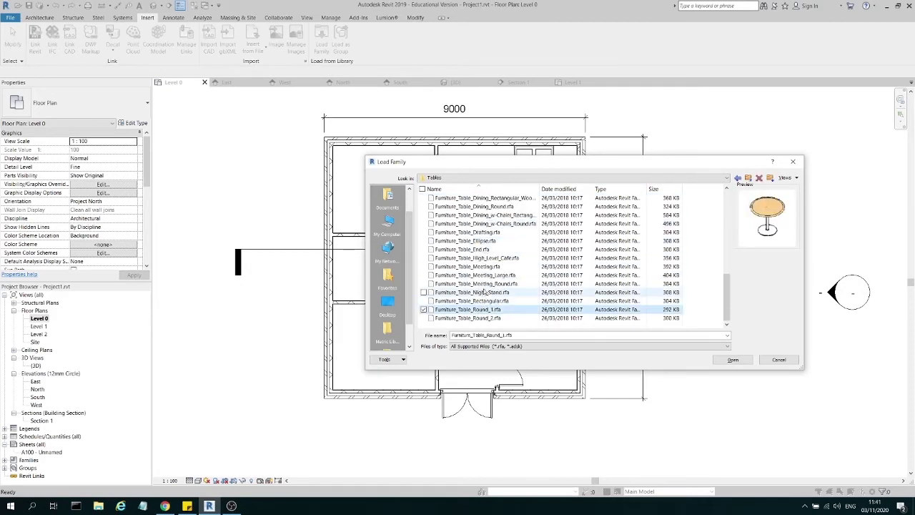
pyautogui.scroll(-3, 485, 293)
pyautogui.click(484, 223)
pyautogui.doubleClick(483, 214)
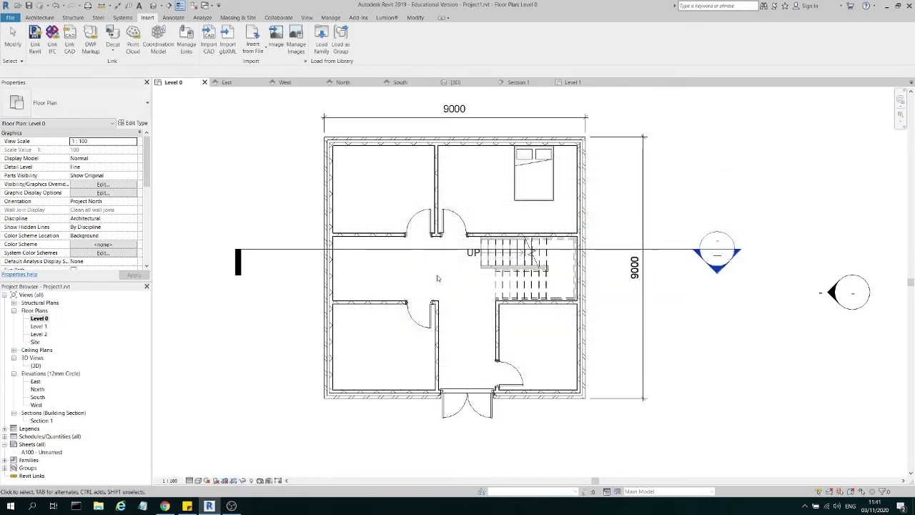
# - Place a 2000x1000x750mm_w-4_Seats rectangular dining table with chairs in the middle of the lower-left room
pyautogui.click(40, 18)
pyautogui.click(72, 17)
pyautogui.click(424, 45)
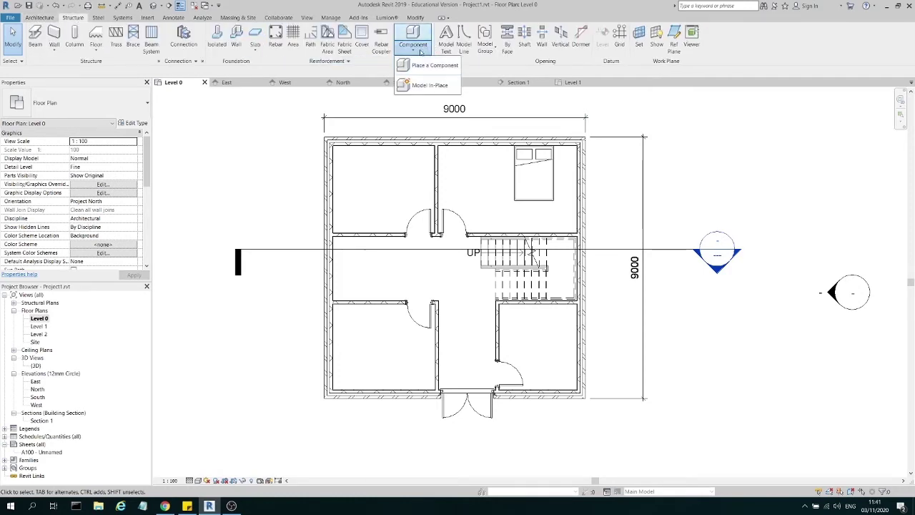
pyautogui.click(422, 68)
pyautogui.scroll(2, 394, 270)
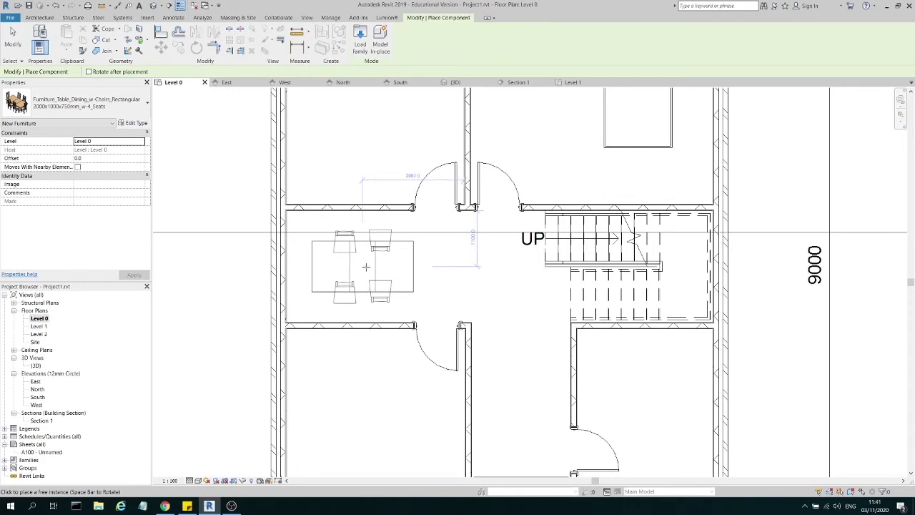
pyautogui.scroll(-2, 366, 266)
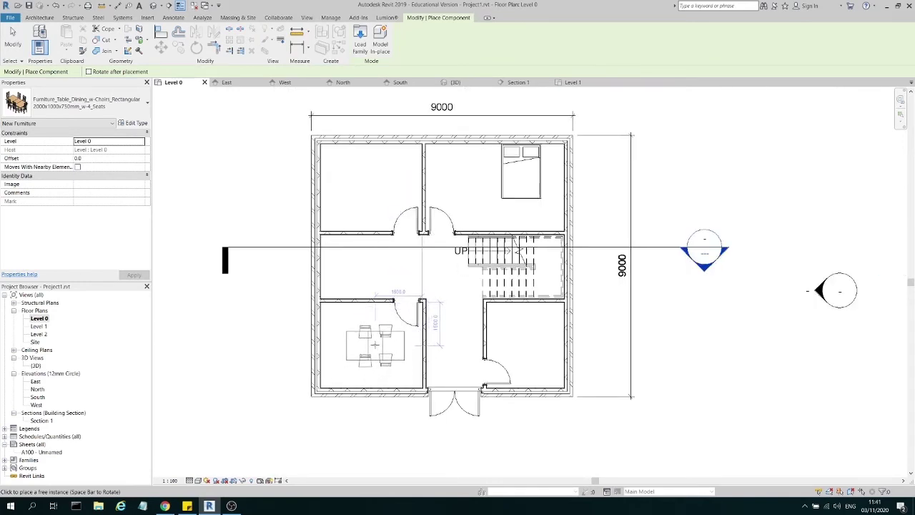
pyautogui.click(374, 345)
pyautogui.press('Escape')
# - Delete the two partitions separating the lower-left room from the corridor and entrance hall, together with the room's door
pyautogui.scroll(2, 446, 282)
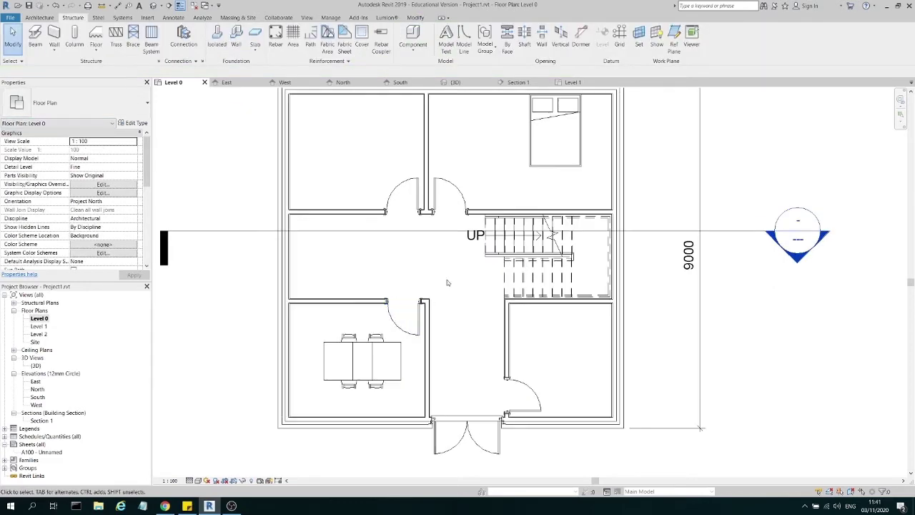
pyautogui.click(425, 315)
pyautogui.click(453, 286)
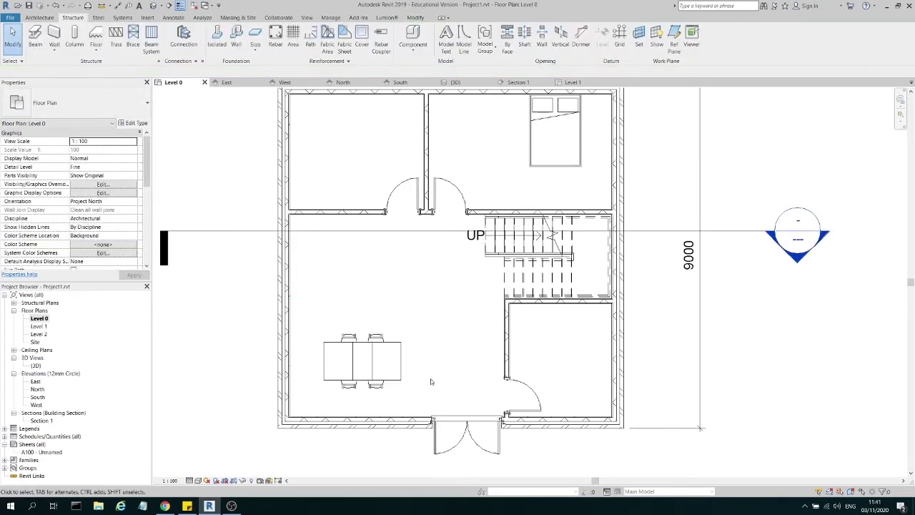
# - Move the dining table straight up, then slightly to the right, towards the centre of the open living area
pyautogui.click(390, 359)
pyautogui.press('m')
pyautogui.press('v')
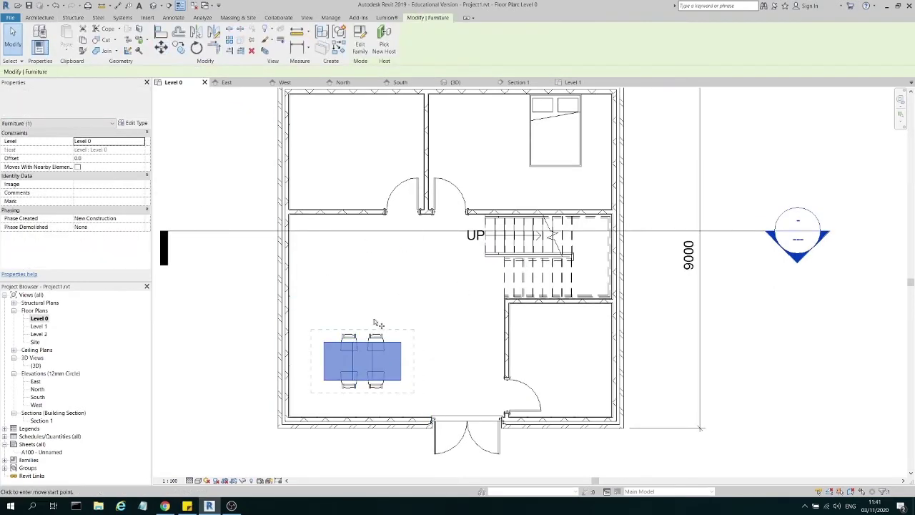
pyautogui.click(379, 324)
pyautogui.click(379, 274)
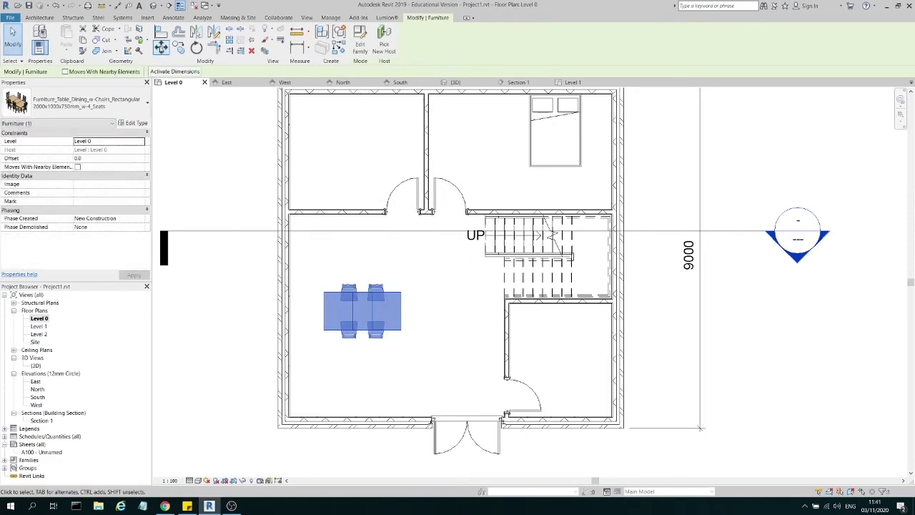
pyautogui.press('m')
pyautogui.press('v')
pyautogui.click(392, 310)
pyautogui.click(409, 310)
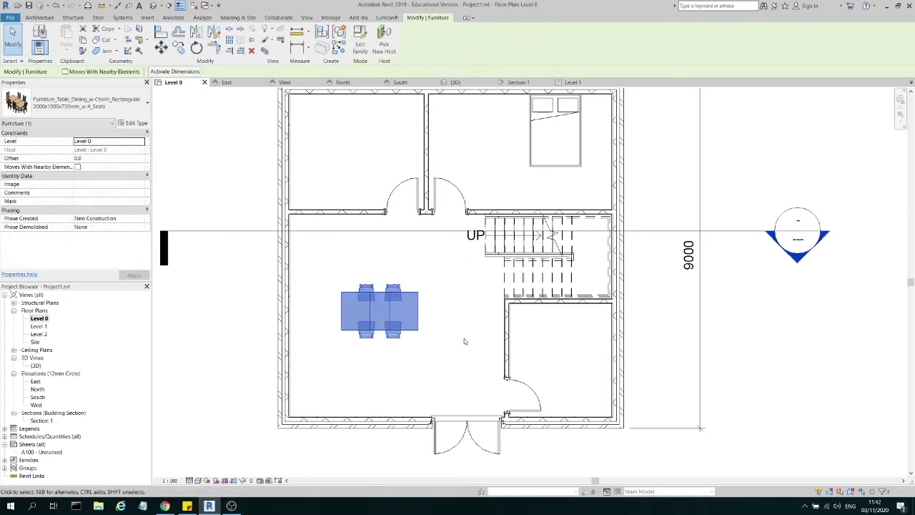
pyautogui.click(474, 353)
# - Preview the bath families in the Bathtubs folder inside Fixtures and load Plumbing_Fixtures_Bath_Wall-Hung_2D.rfa into the project
pyautogui.click(147, 17)
pyautogui.click(322, 45)
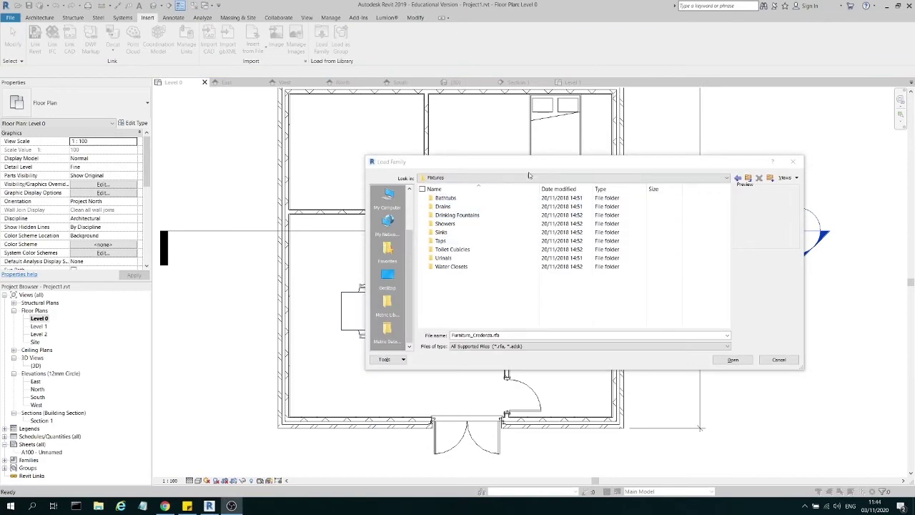
pyautogui.doubleClick(470, 198)
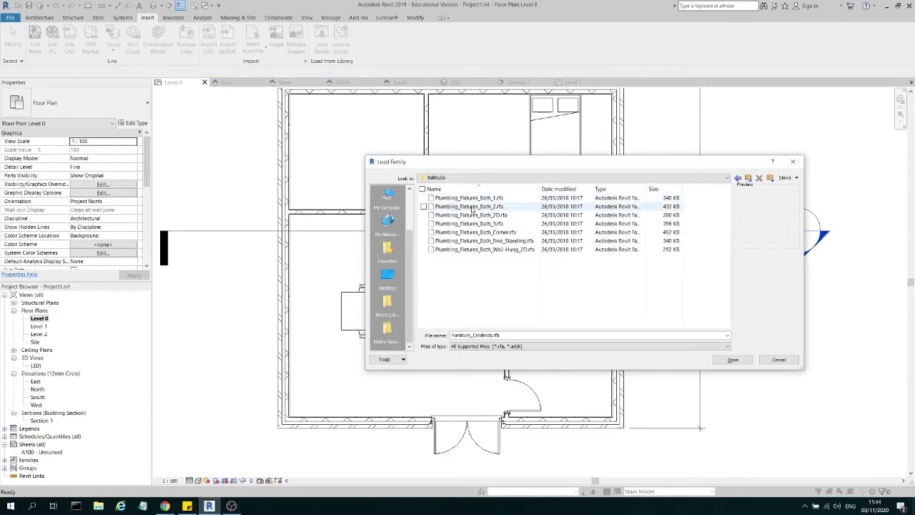
pyautogui.click(472, 231)
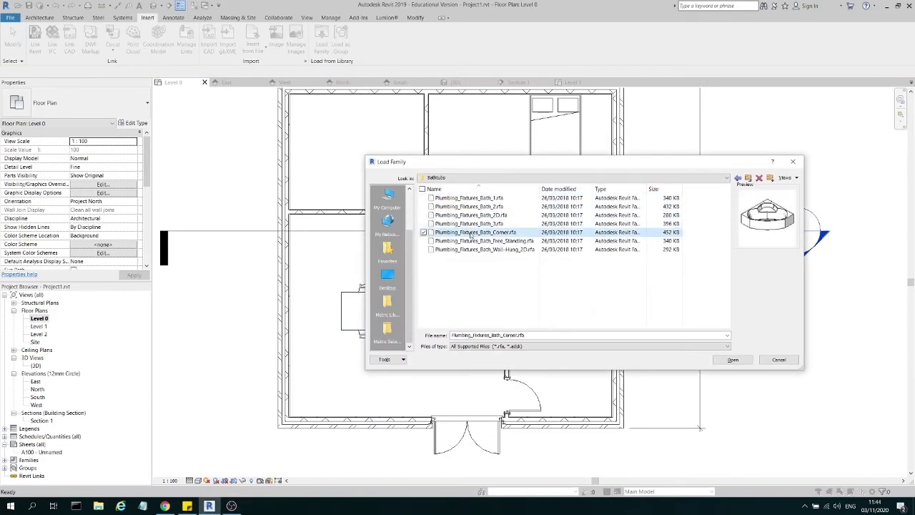
pyautogui.click(473, 250)
pyautogui.click(472, 241)
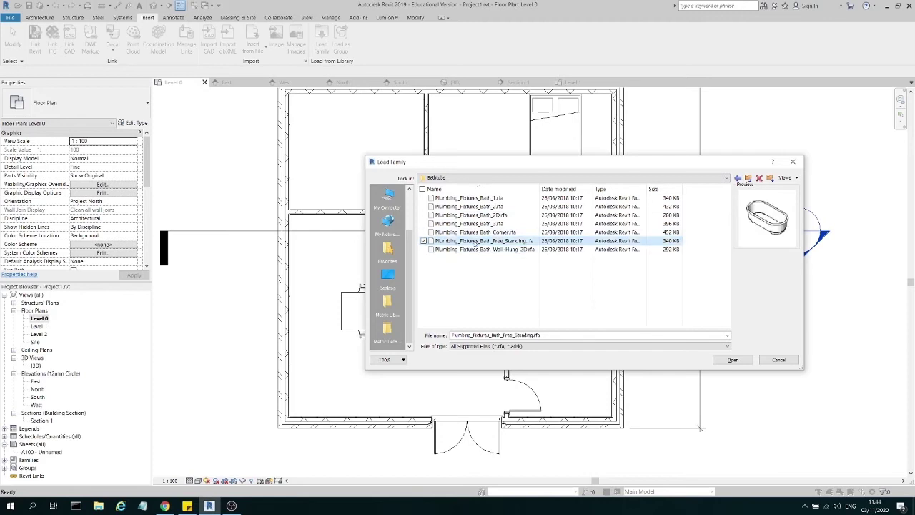
pyautogui.click(473, 249)
pyautogui.doubleClick(567, 250)
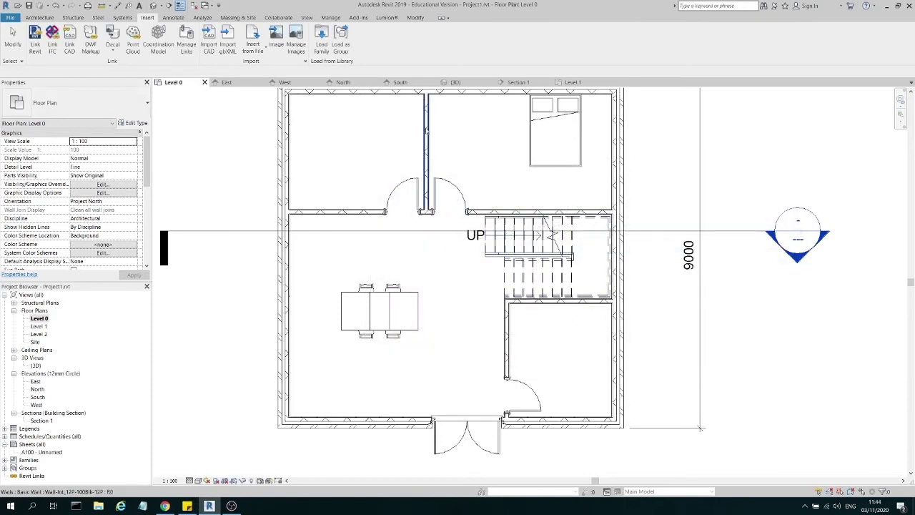
# - Place the 1525x760mm wall-hung bath on the upper wall of the lower-right room, in the corner against the exterior wall
pyautogui.click(77, 18)
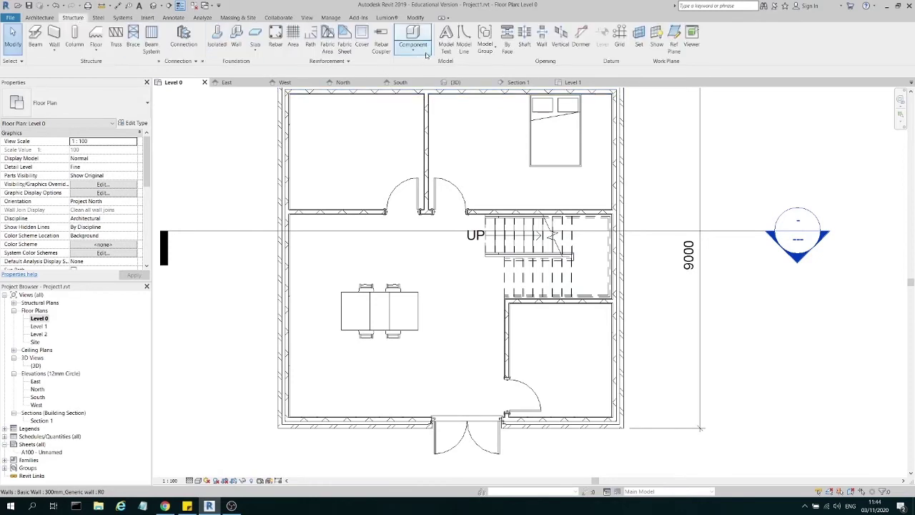
pyautogui.click(415, 36)
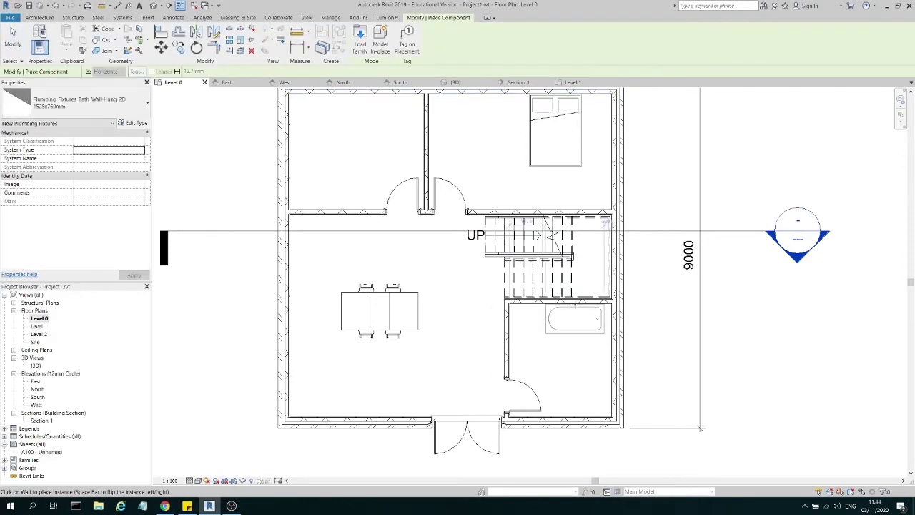
pyautogui.click(582, 306)
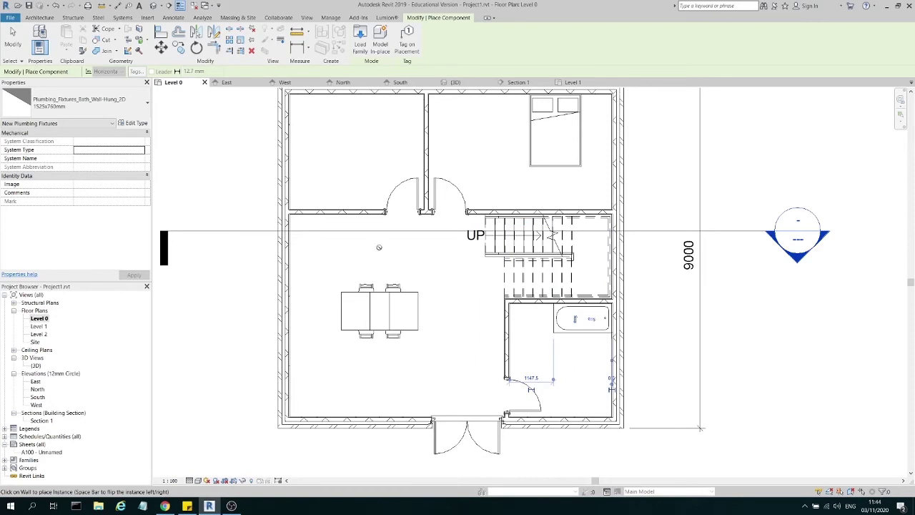
# - On Level 1, place three 910x2110mm interior doors off the landing: two in its upper wall and one into the lower-right room
pyautogui.click(13, 39)
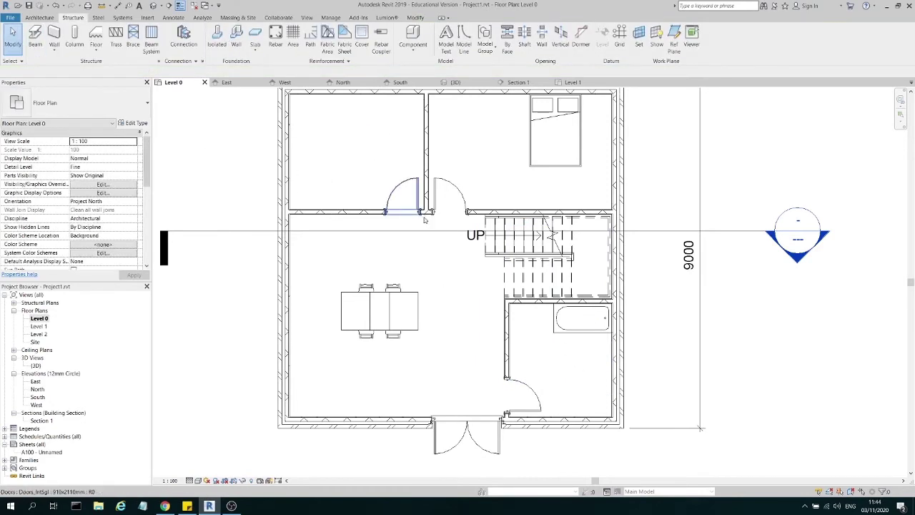
pyautogui.scroll(-1, 472, 254)
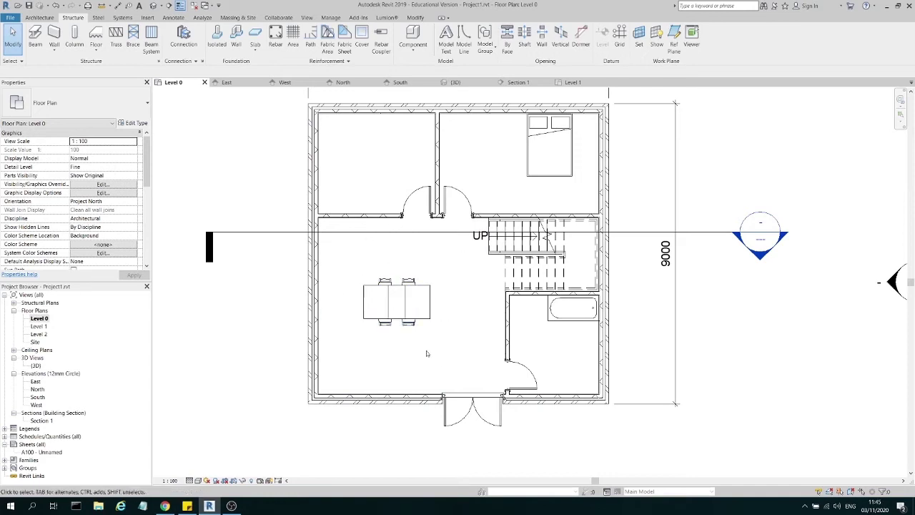
pyautogui.doubleClick(39, 326)
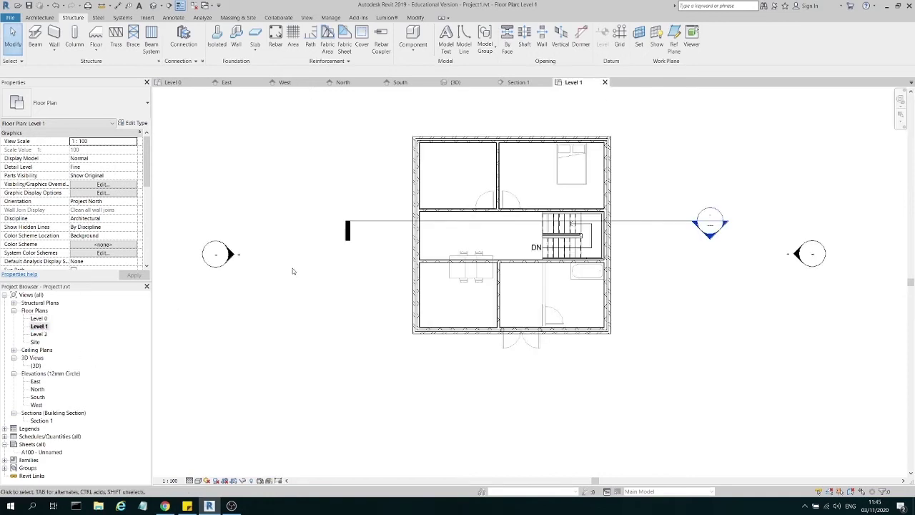
pyautogui.scroll(3, 501, 221)
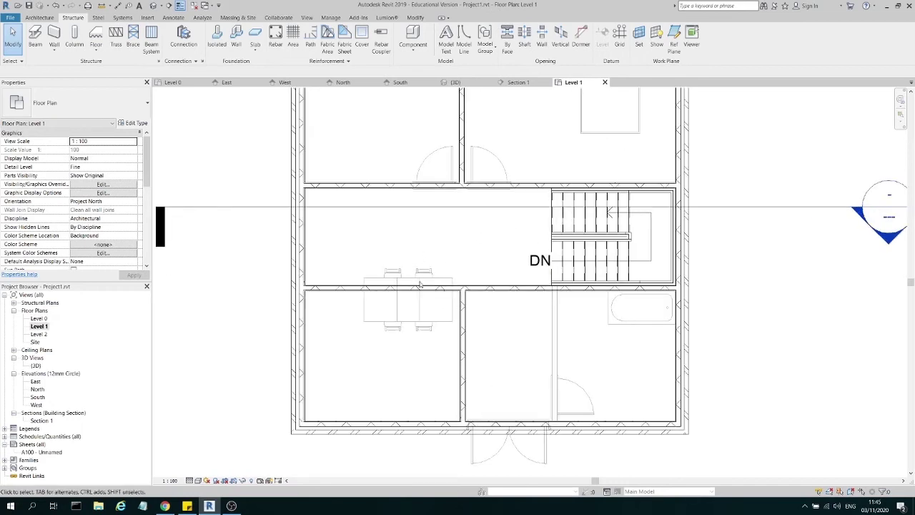
pyautogui.click(40, 17)
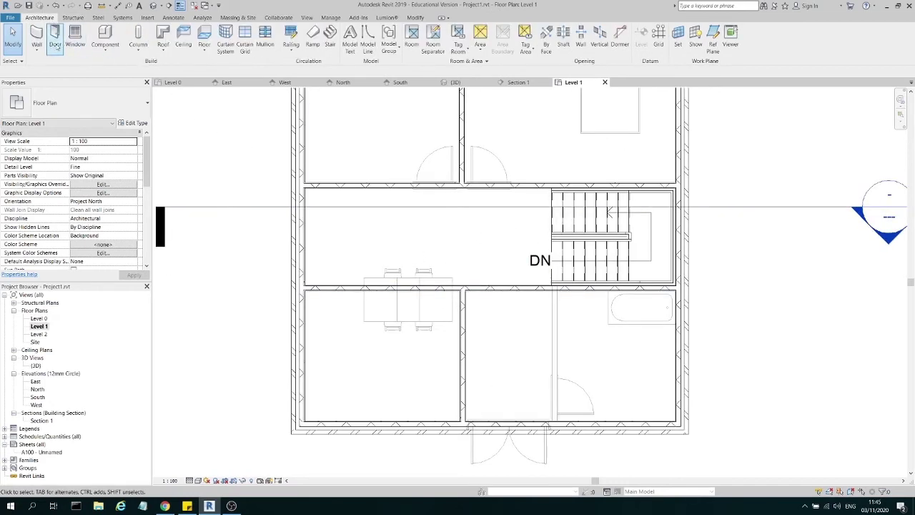
pyautogui.click(55, 43)
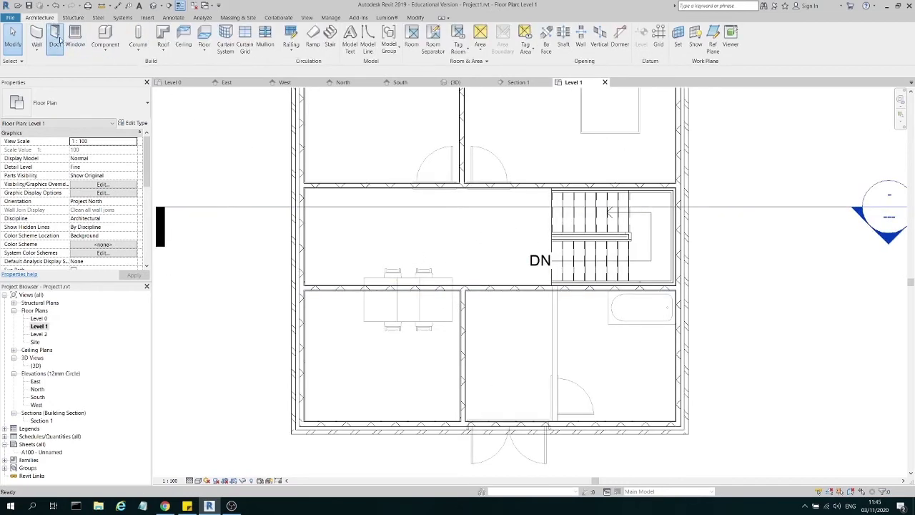
pyautogui.click(489, 179)
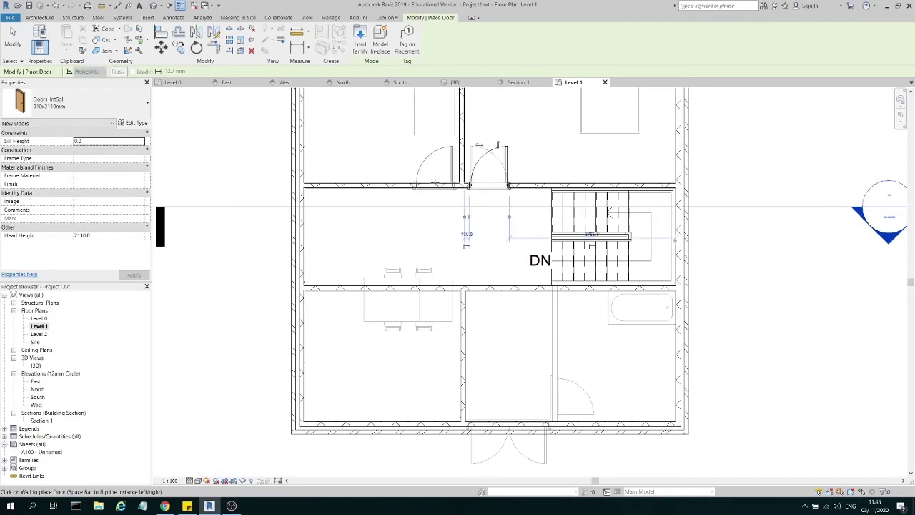
pyautogui.click(434, 180)
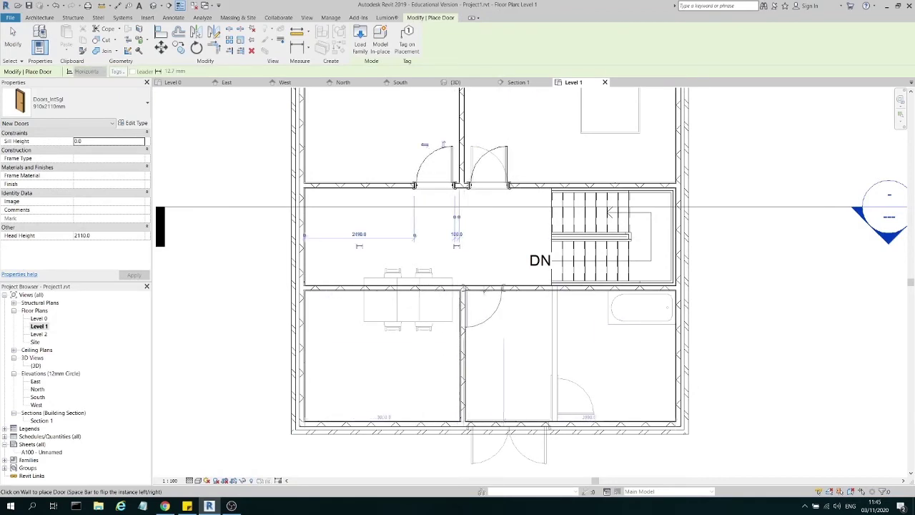
pyautogui.click(490, 289)
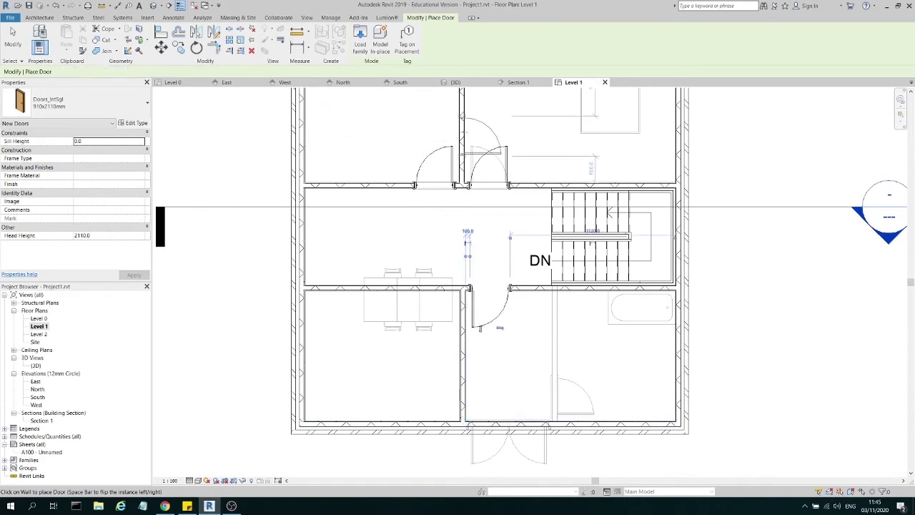
# - Draw a Wall-Int_12P-100Blk-12P partition straight down across the Level 1 landing, between its upper and lower walls, just left of the doors
pyautogui.press('w')
pyautogui.press('a')
pyautogui.click(401, 185)
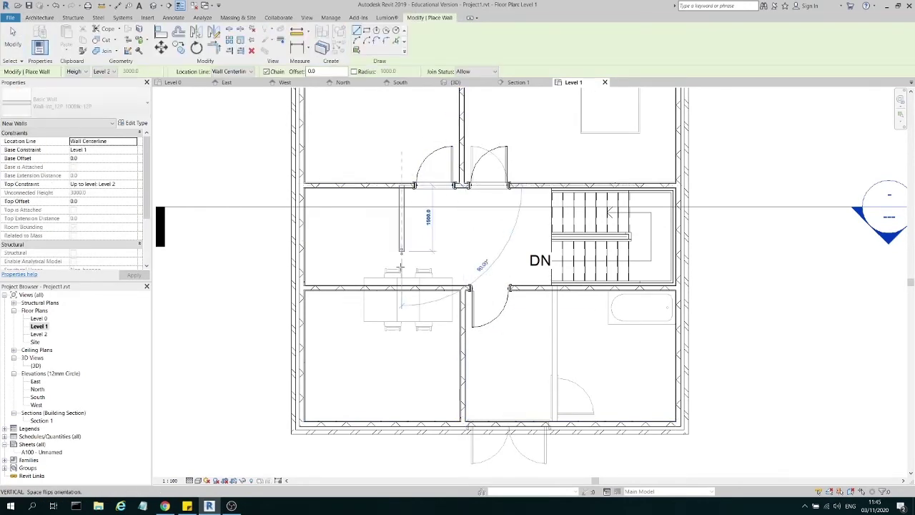
pyautogui.click(401, 287)
pyautogui.press('Escape')
pyautogui.press('Escape')
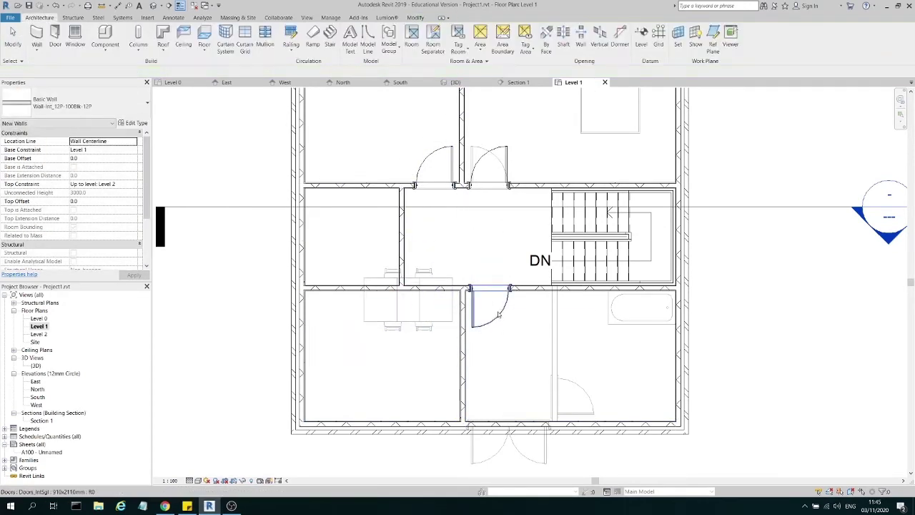
# - Place matching 910x2110mm doors into the lower-left room and in the new partition, near its upper end and swinging into the small room
pyautogui.click(498, 315)
pyautogui.press('c')
pyautogui.press('s')
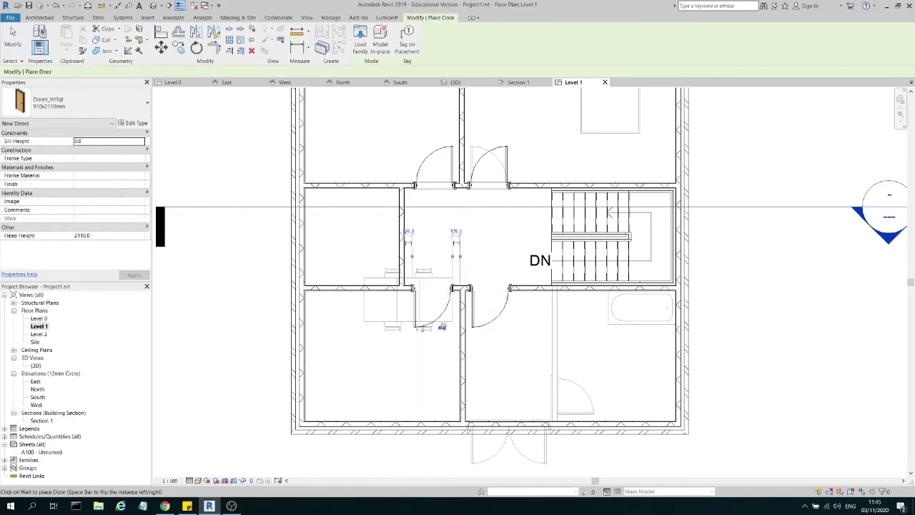
pyautogui.scroll(-3, 445, 335)
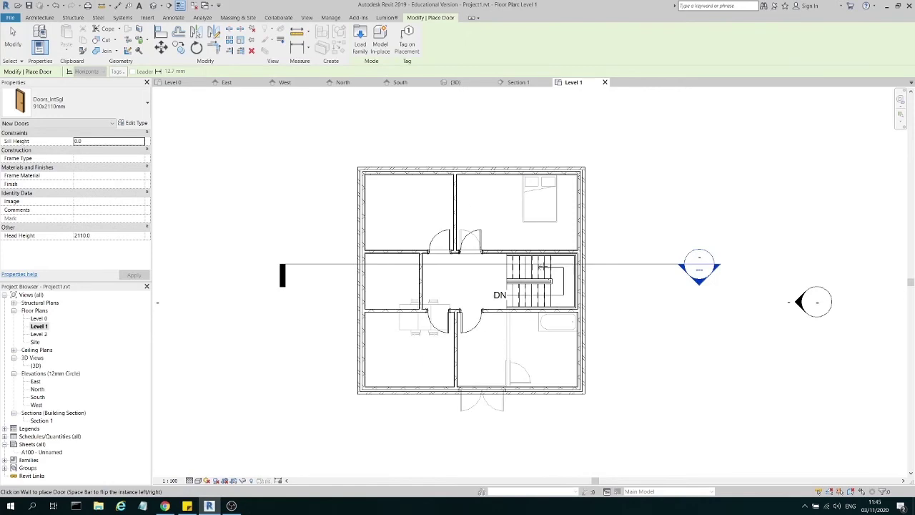
pyautogui.scroll(3, 400, 260)
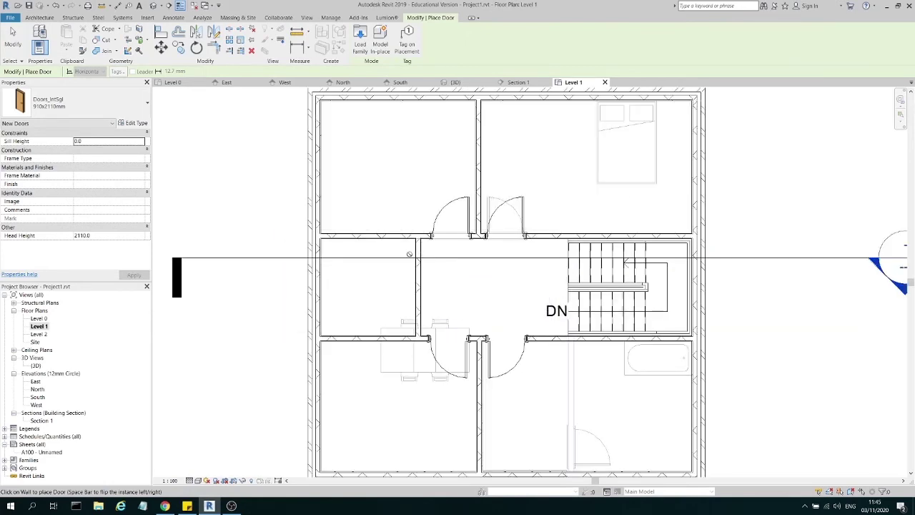
pyautogui.click(412, 262)
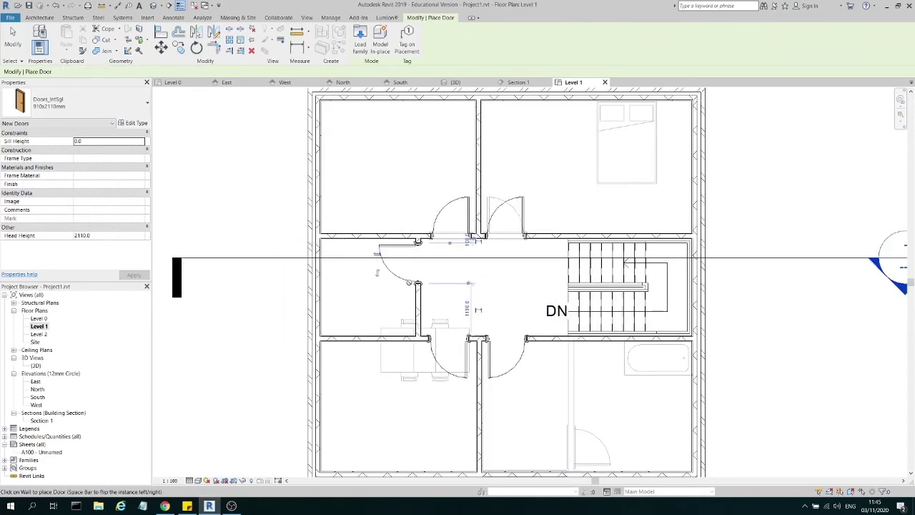
pyautogui.press('Escape')
pyautogui.scroll(-2, 436, 234)
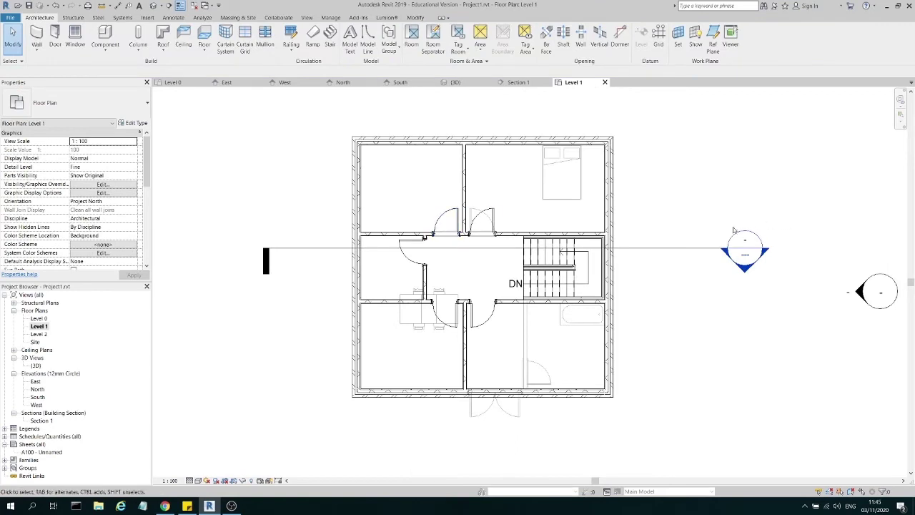
# - Open the 3D view and examine the Level 1 partitions and the floor of the front rooms from above
pyautogui.doubleClick(36, 366)
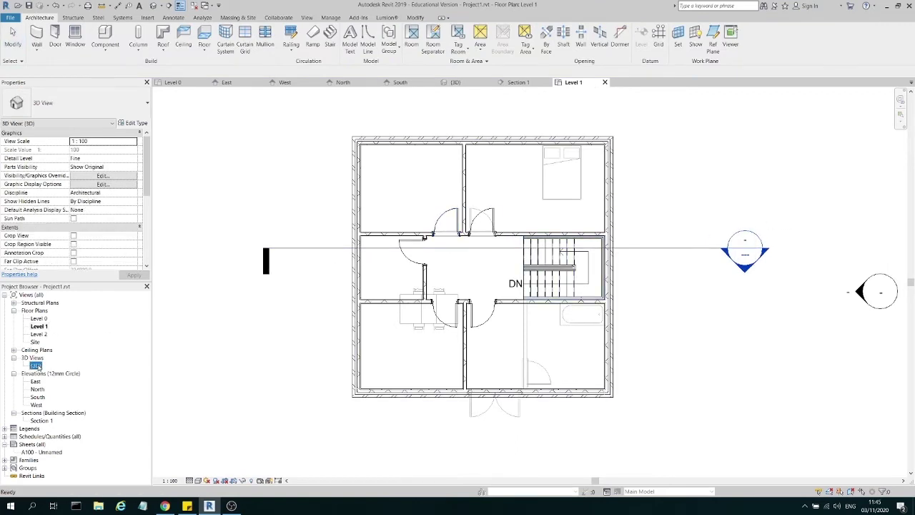
pyautogui.scroll(-2, 601, 281)
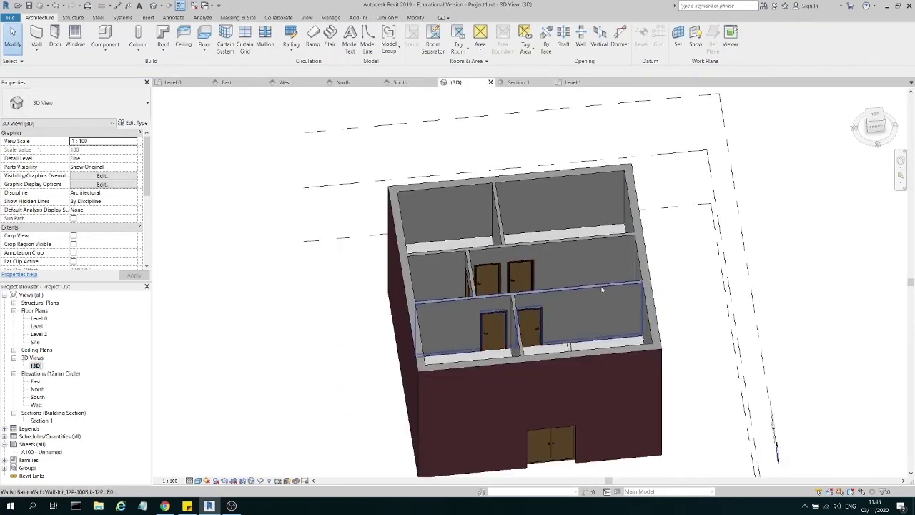
pyautogui.click(629, 290)
pyautogui.rightClick(604, 306)
pyautogui.press('Escape')
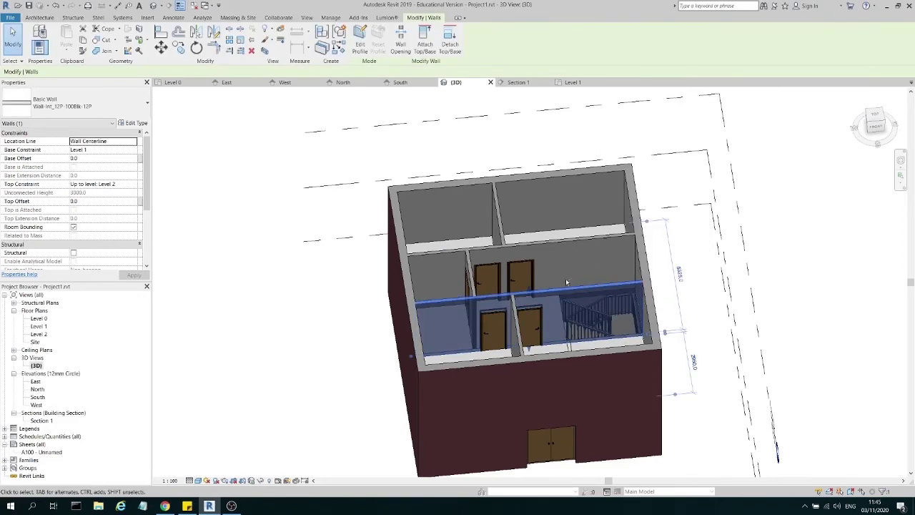
pyautogui.scroll(1, 606, 236)
pyautogui.scroll(-1, 606, 236)
pyautogui.keyDown('shift'); pyautogui.moveTo(606, 236); pyautogui.dragTo(586, 308, button='middle'); pyautogui.keyUp('shift')
pyautogui.scroll(5, 585, 327)
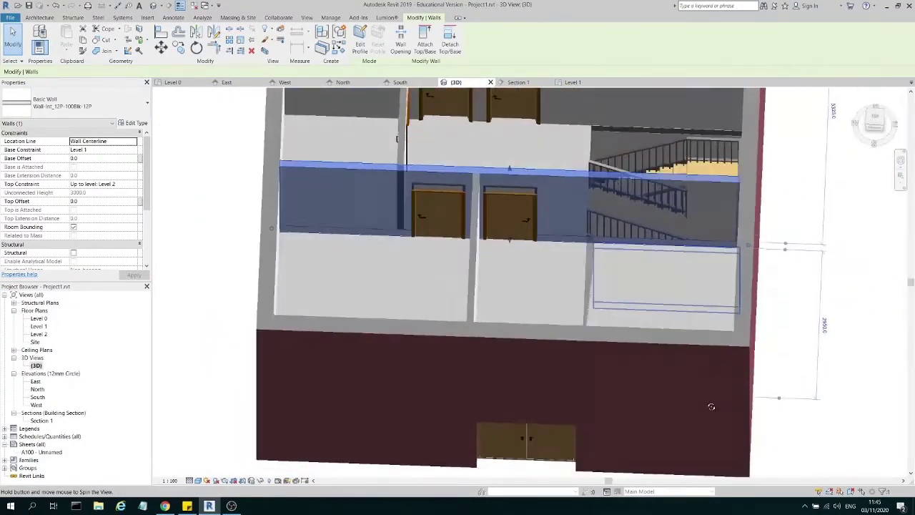
# - Attach the top of the Level 0 bathroom partition that shows through the front-right room's floor to the Level 1 timber floor
pyautogui.click(588, 304)
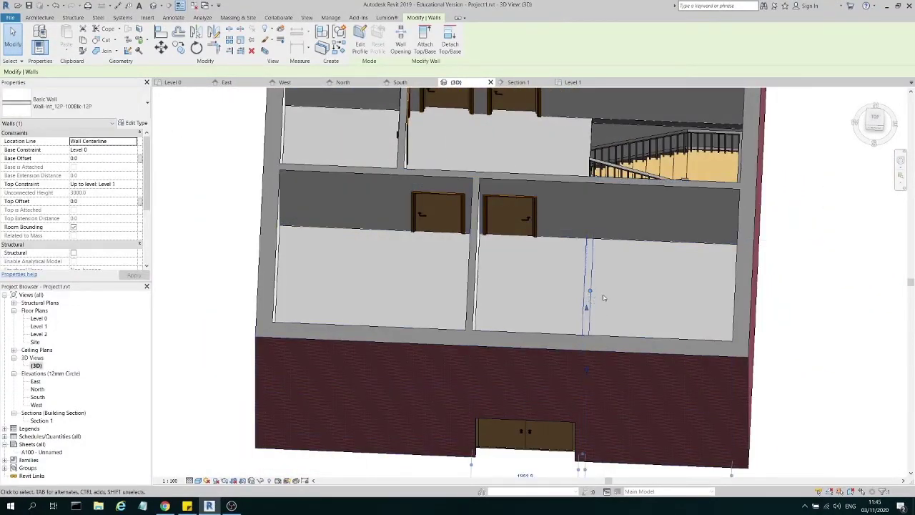
pyautogui.click(427, 45)
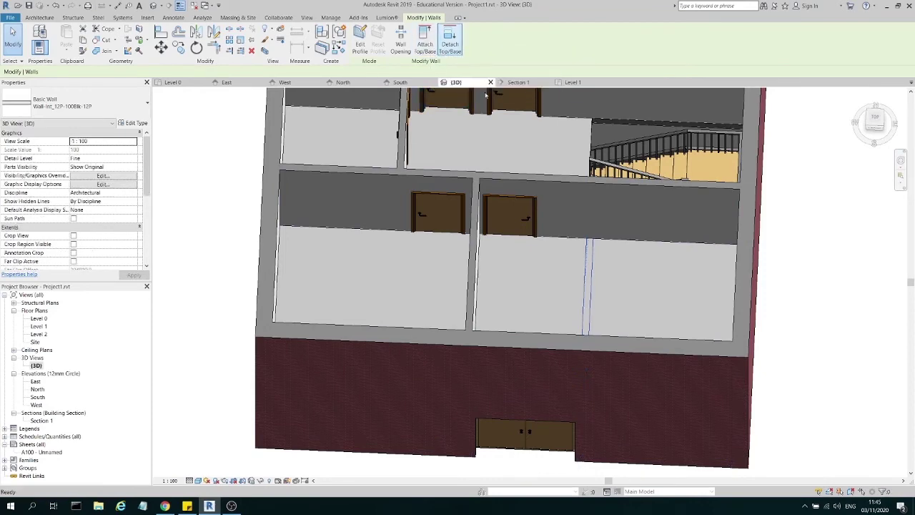
pyautogui.keyDown('shift'); pyautogui.moveTo(525, 230); pyautogui.dragTo(622, 257, button='middle'); pyautogui.keyUp('shift')
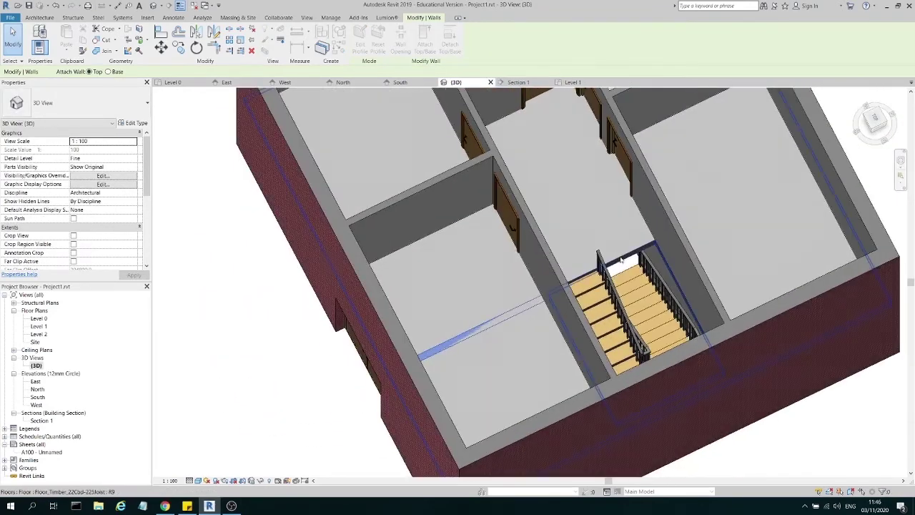
pyautogui.click(628, 256)
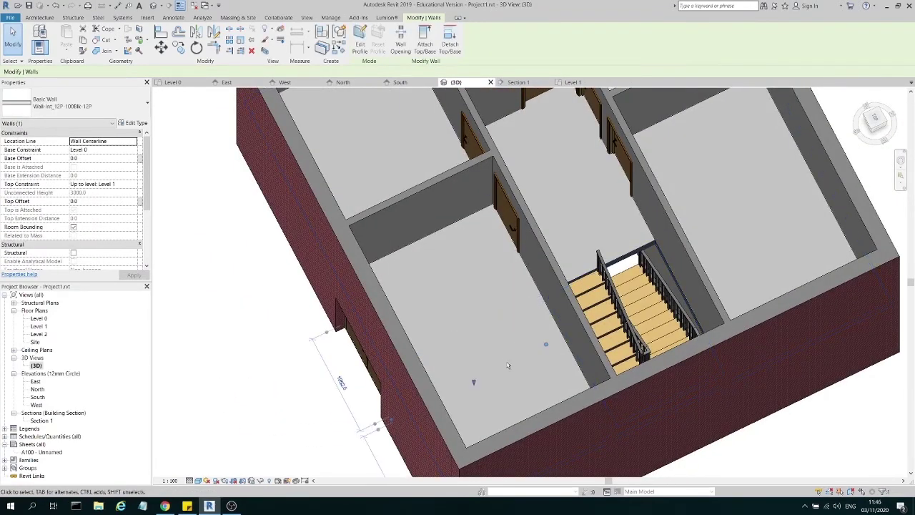
pyautogui.keyDown('shift'); pyautogui.moveTo(508, 365); pyautogui.dragTo(582, 359, button='middle'); pyautogui.keyUp('shift')
pyautogui.press('Escape')
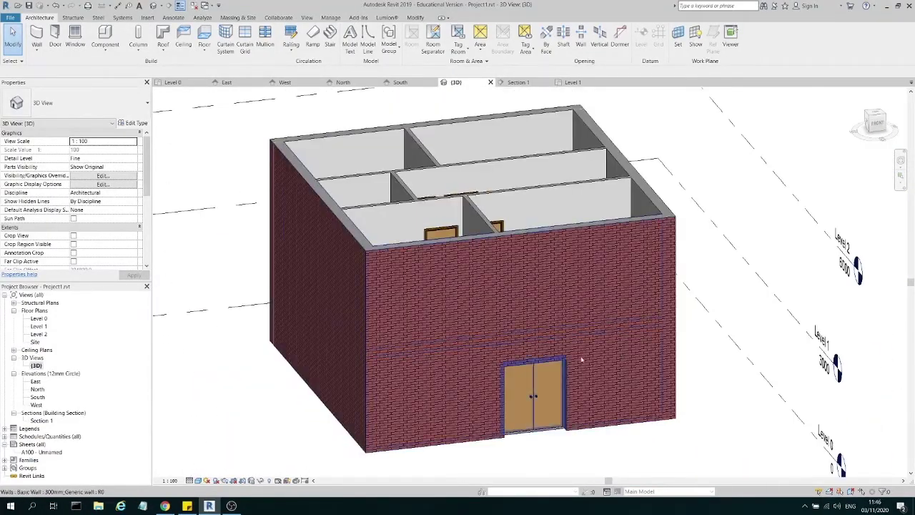
# - On Level 0, place two 910x910mm Windows_Sgl_Plain windows in the bathroom, one in its lower and one in its right exterior wall
pyautogui.doubleClick(32, 319)
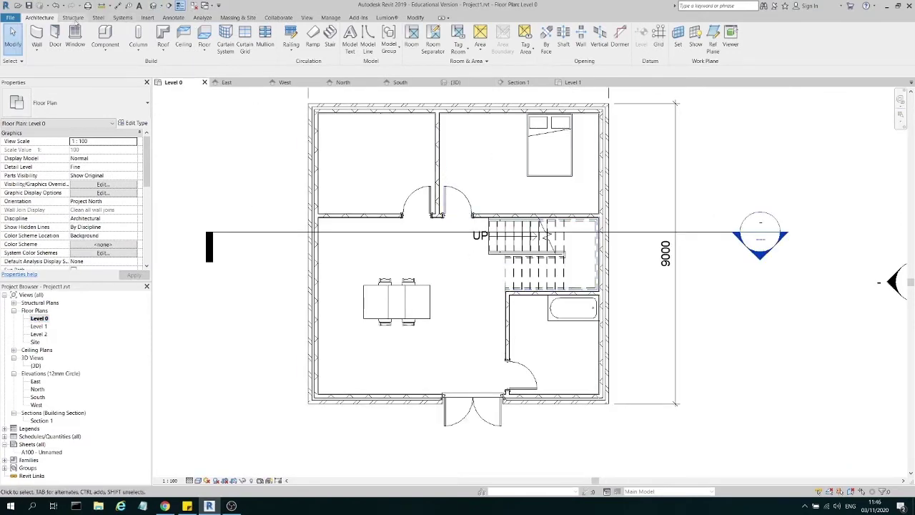
pyautogui.click(77, 40)
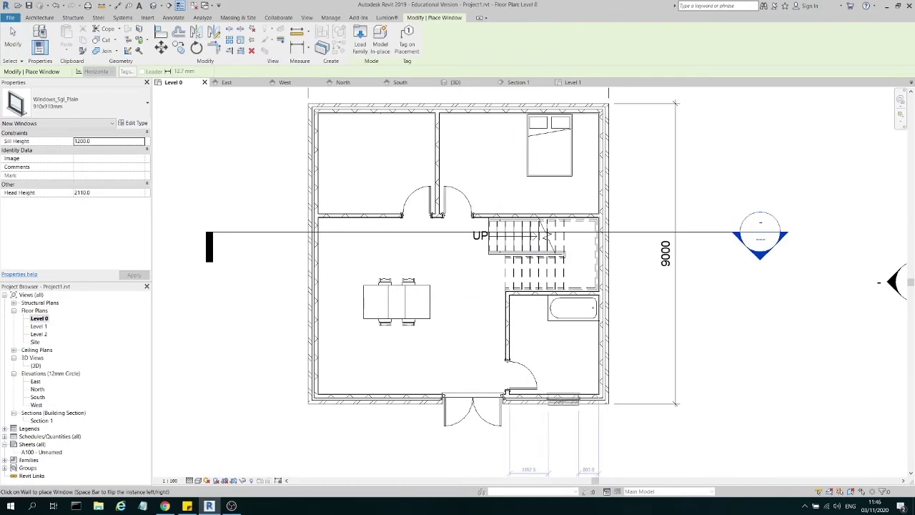
pyautogui.click(76, 102)
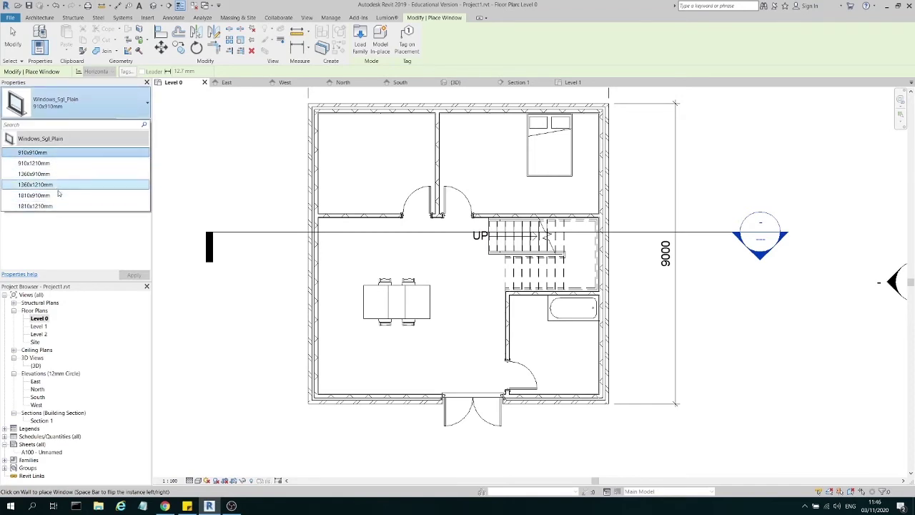
pyautogui.click(67, 153)
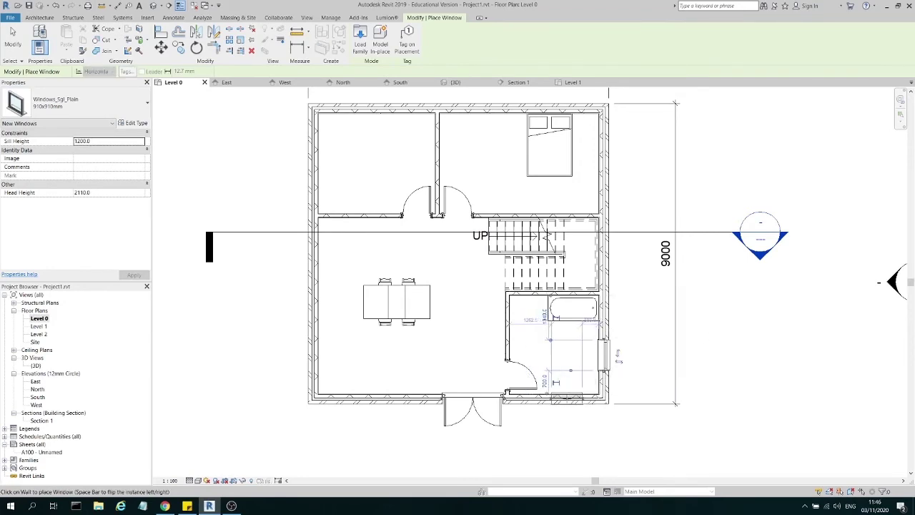
# - Place three 1360x1210mm windows on Level 0: in the bedroom's right wall and in the left walls of the upper-left room and living area
pyautogui.click(80, 107)
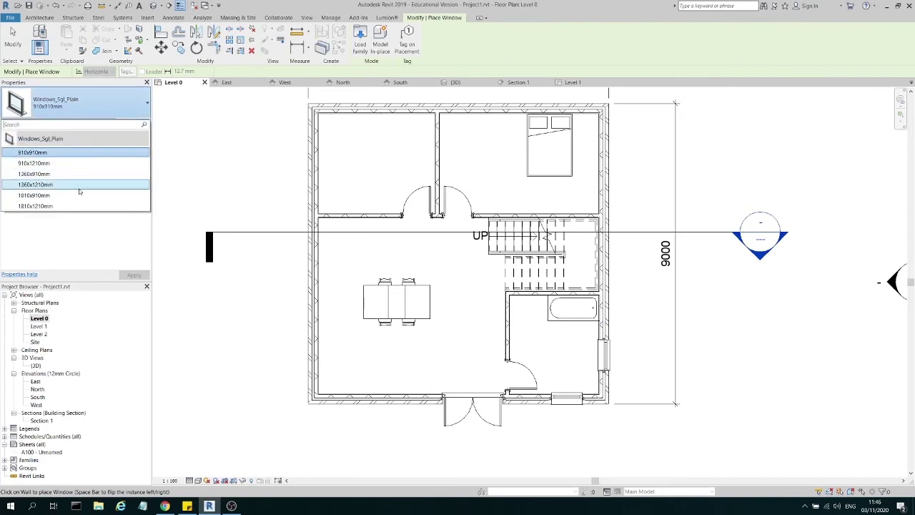
pyautogui.click(79, 184)
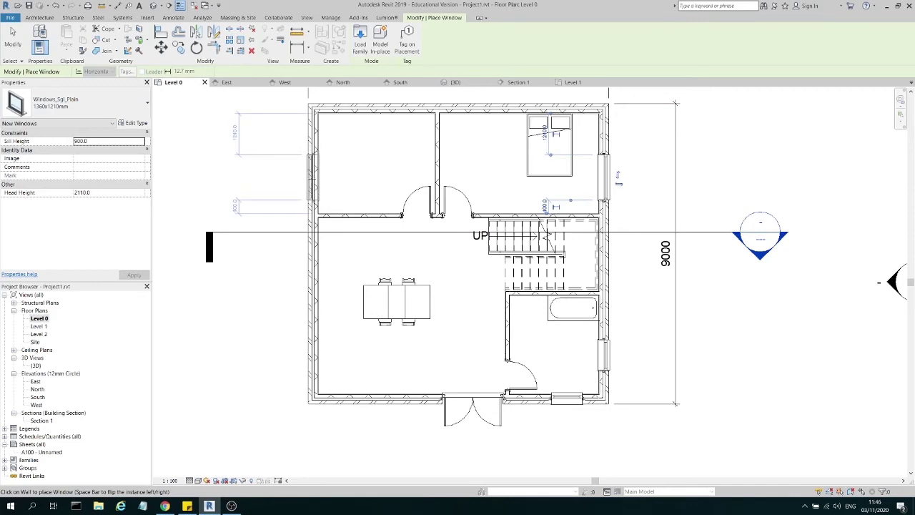
pyautogui.click(312, 181)
pyautogui.click(309, 360)
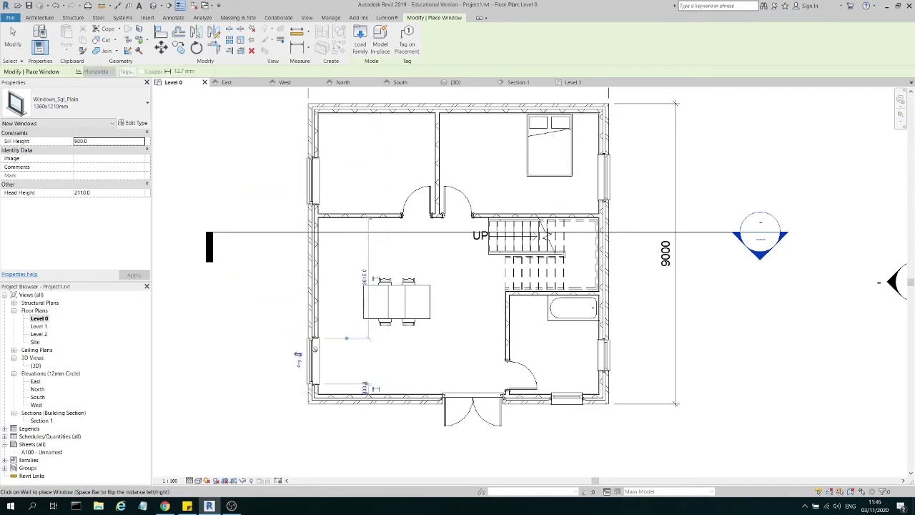
pyautogui.press('Escape')
pyautogui.press('Escape')
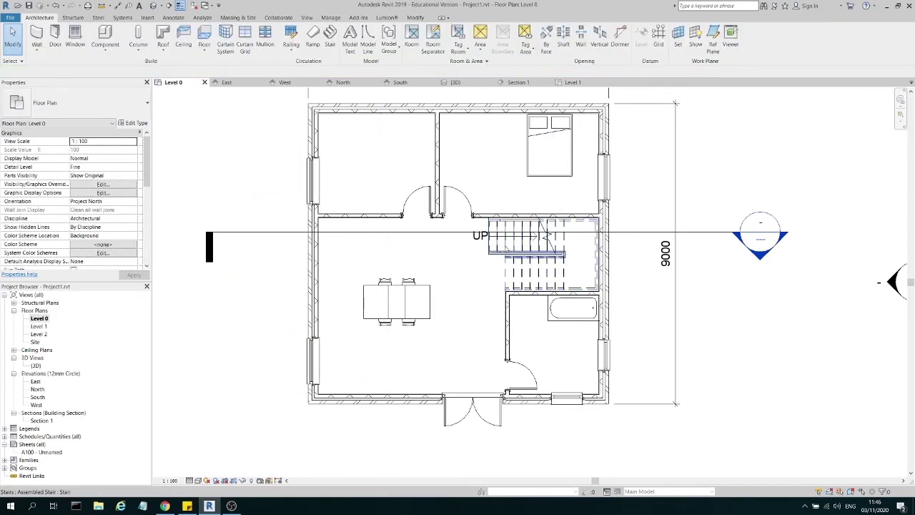
# - On Level 1, place a 910x910mm Windows_Sgl_Plain window in the left exterior wall of the small middle room
pyautogui.doubleClick(38, 326)
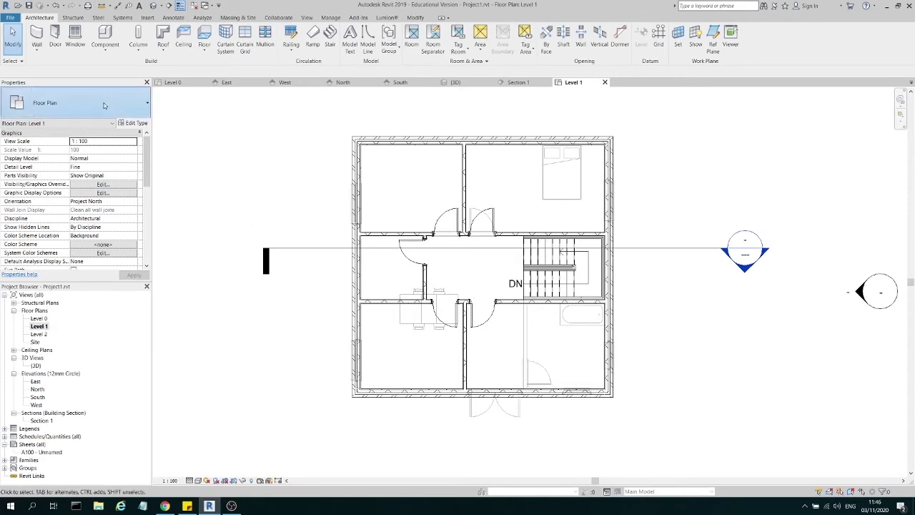
pyautogui.click(75, 36)
pyautogui.click(74, 109)
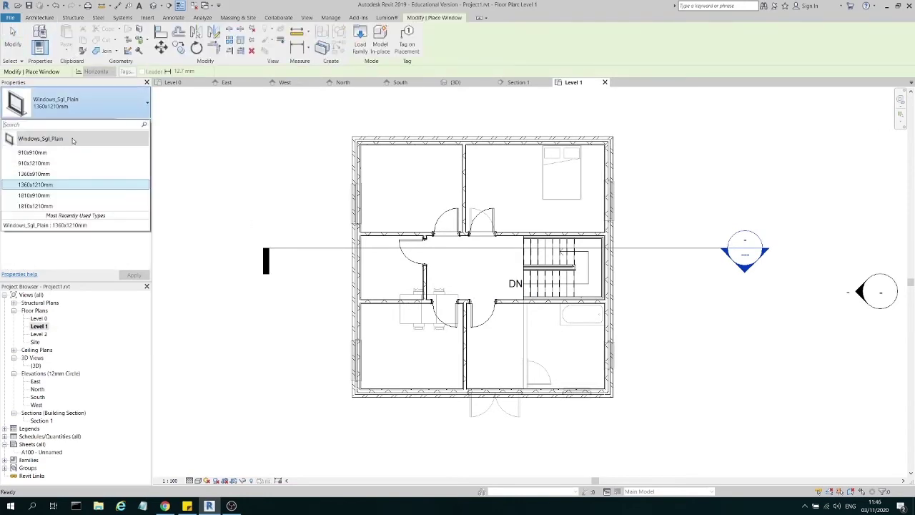
pyautogui.click(43, 180)
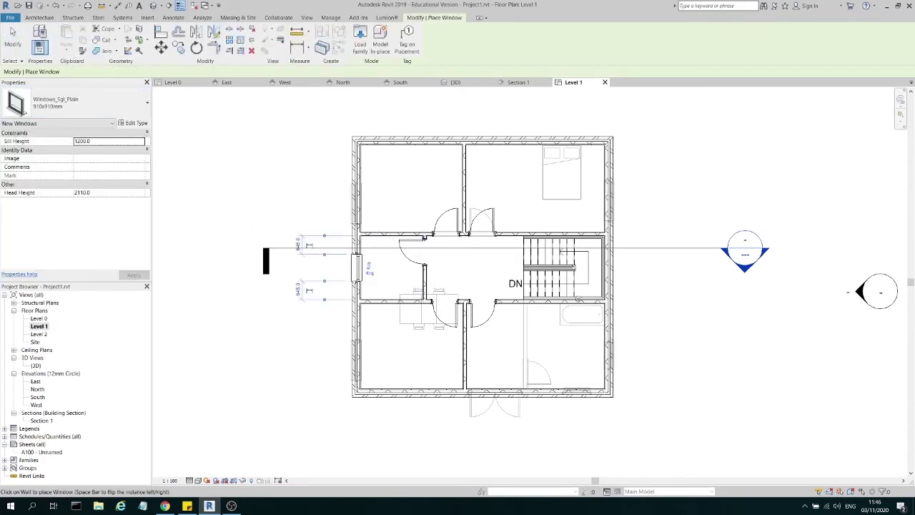
# - Place four 1810x910mm windows on Level 1, one in the left or right exterior wall of each corner room
pyautogui.click(55, 106)
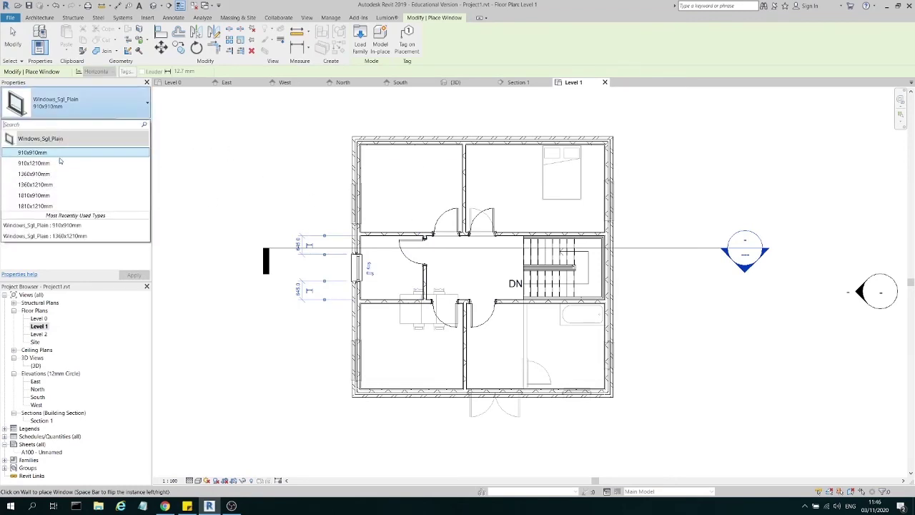
pyautogui.click(70, 203)
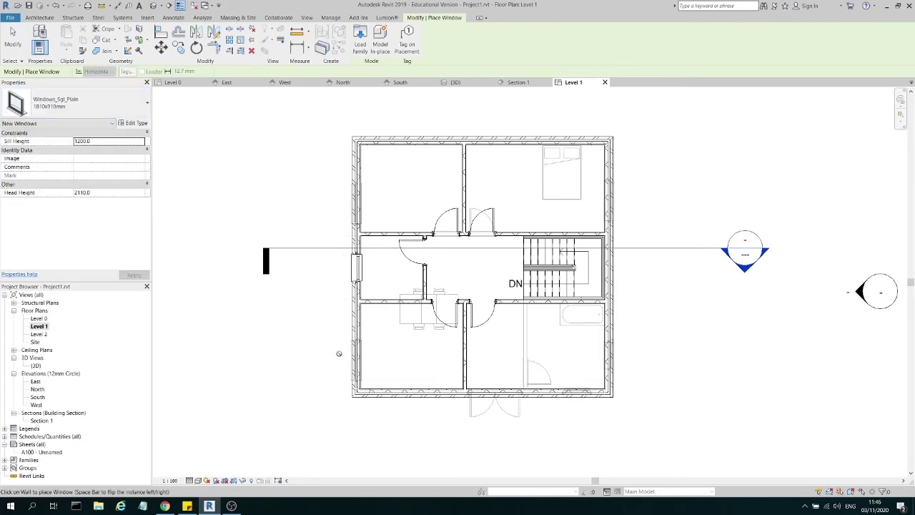
pyautogui.click(355, 354)
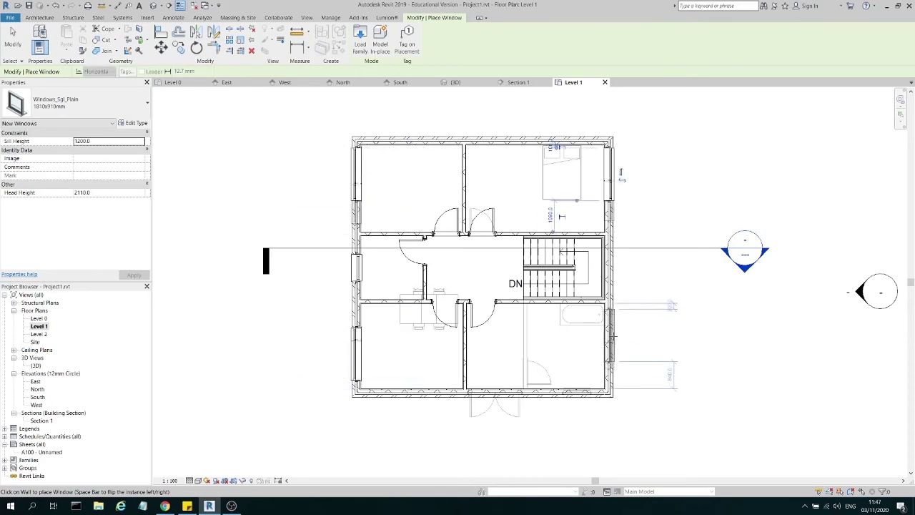
pyautogui.press('Escape')
pyautogui.press('Escape')
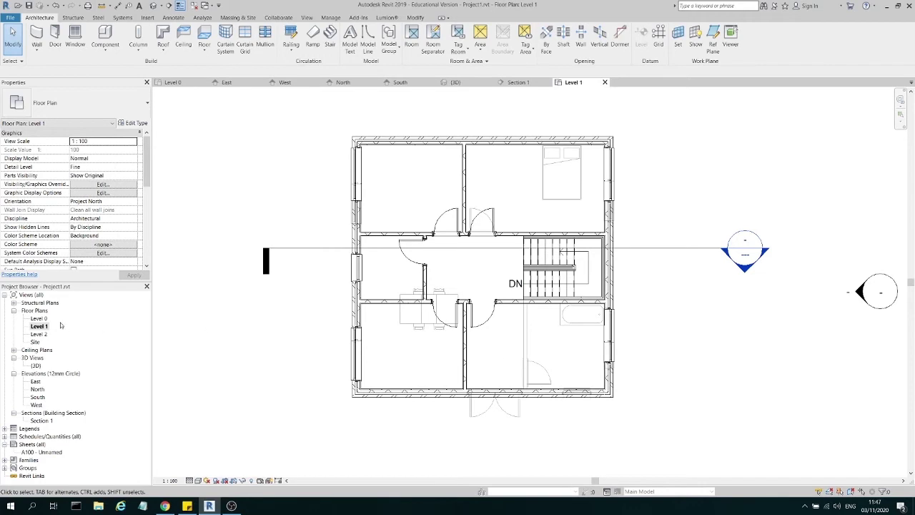
# - On Level 0, draw a Curtain_Wall-Empty about 3000 mm long within the lower exterior wall of the living area, beside the double door
pyautogui.doubleClick(38, 318)
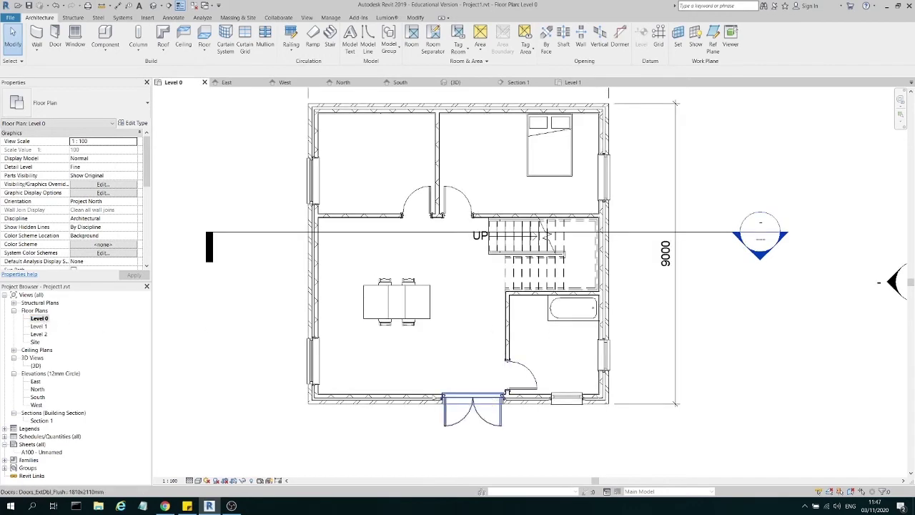
pyautogui.click(38, 49)
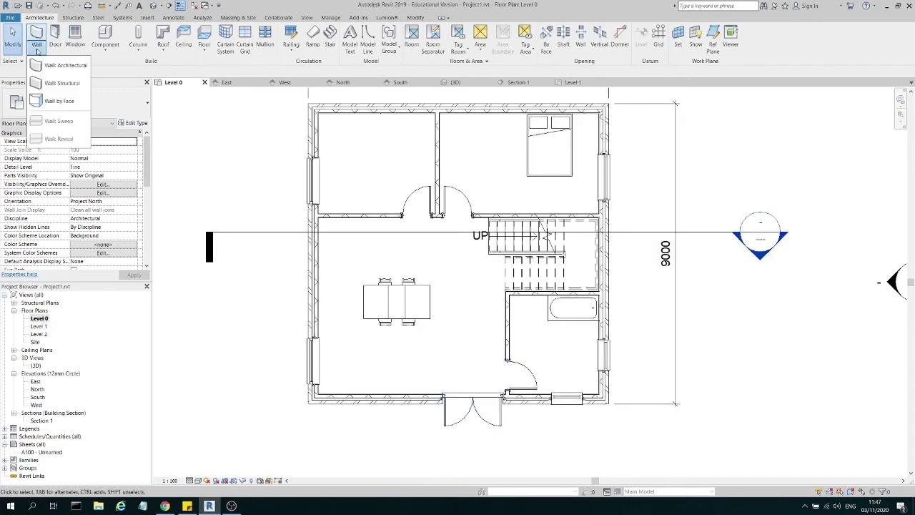
pyautogui.click(53, 62)
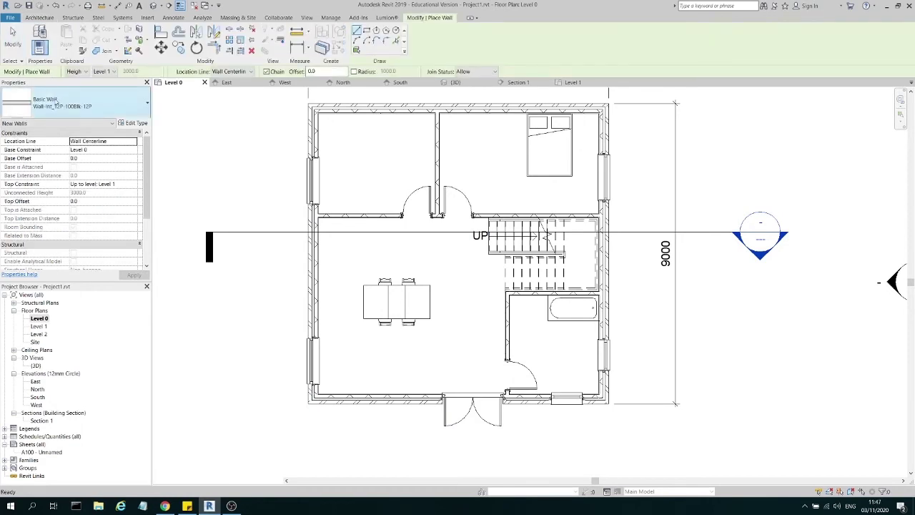
pyautogui.click(71, 102)
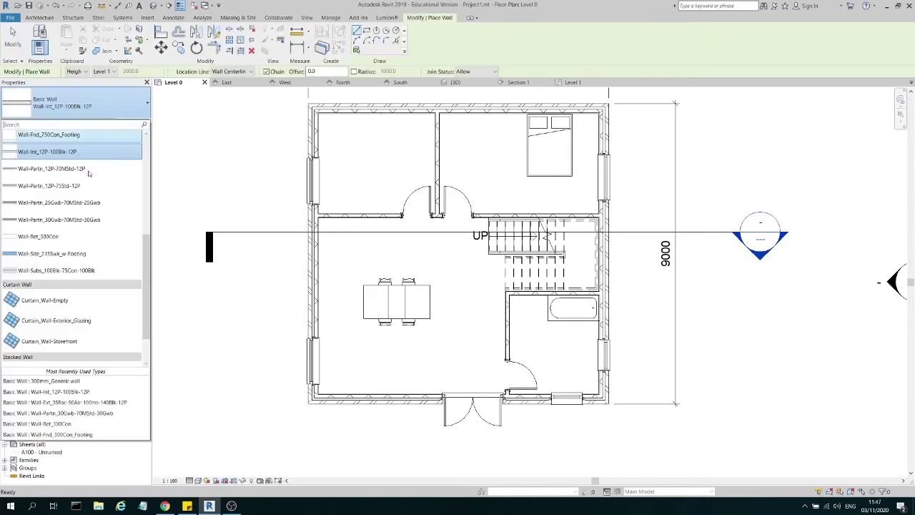
pyautogui.click(91, 301)
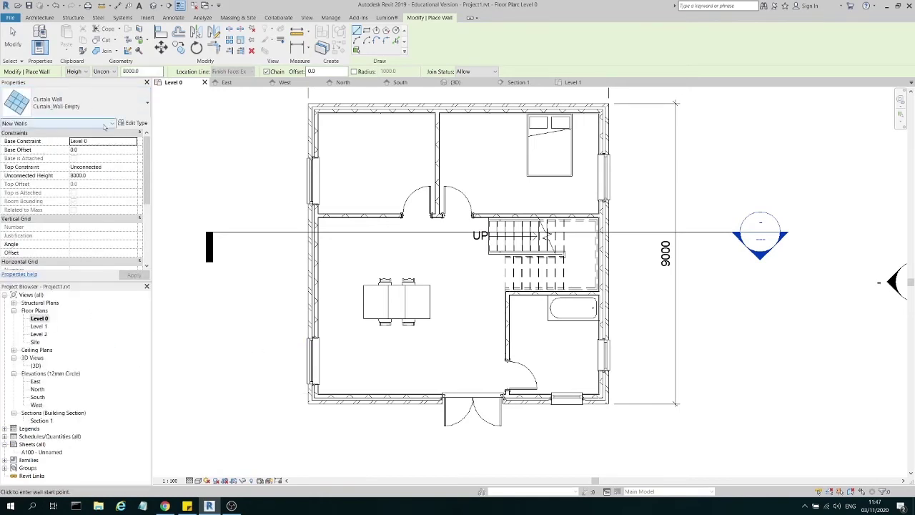
pyautogui.scroll(-2, 75, 179)
pyautogui.scroll(2, 397, 379)
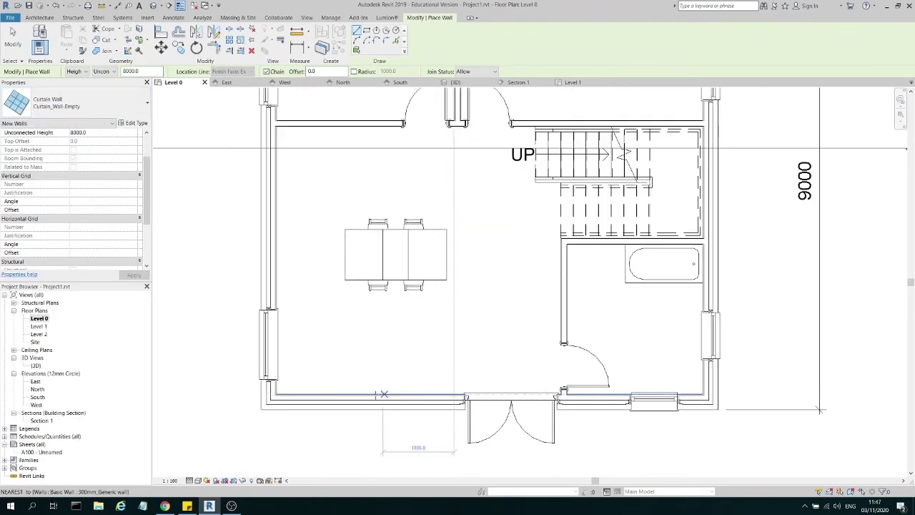
pyautogui.click(294, 401)
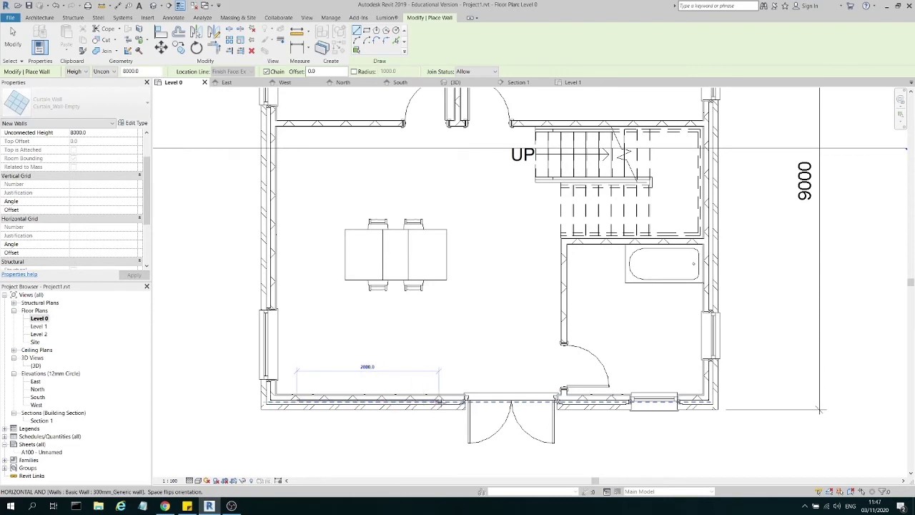
pyautogui.click(449, 401)
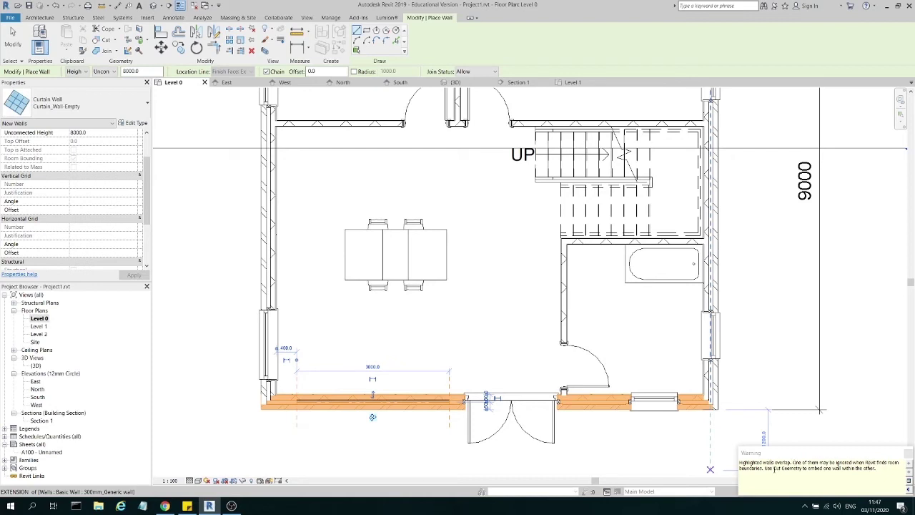
pyautogui.press('Escape')
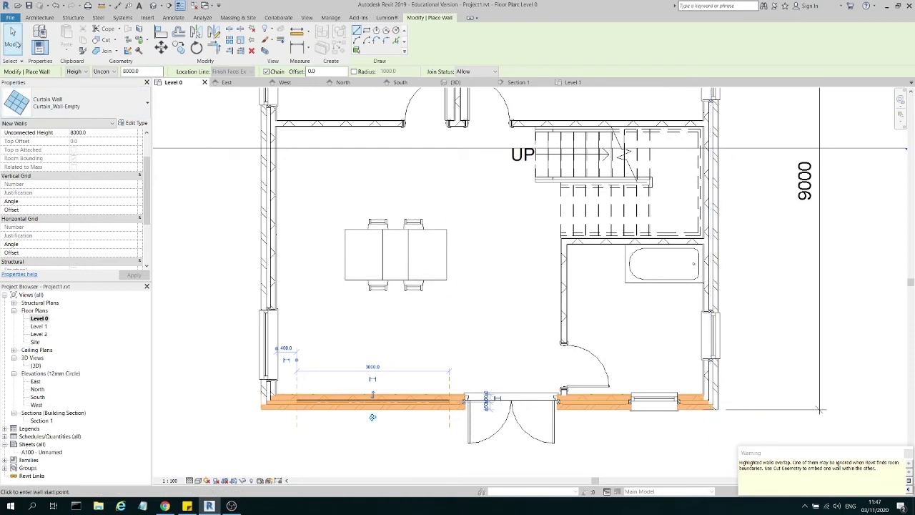
pyautogui.click(14, 43)
# - Turn on Automatically Embed in the type properties of the new curtain wall
pyautogui.click(331, 405)
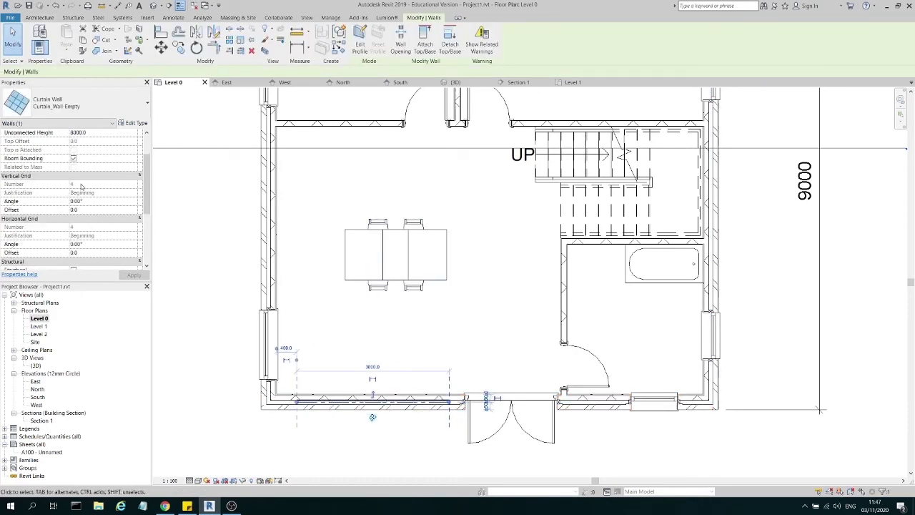
pyautogui.click(136, 122)
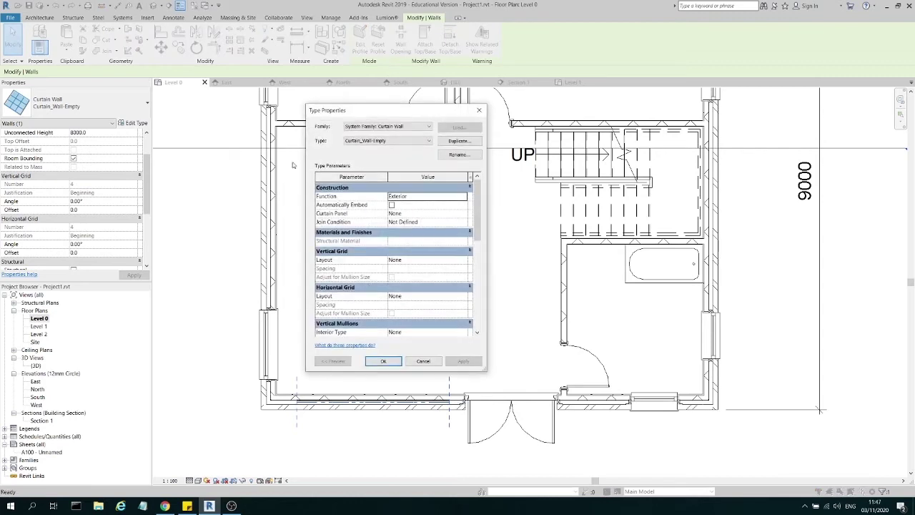
pyautogui.click(391, 205)
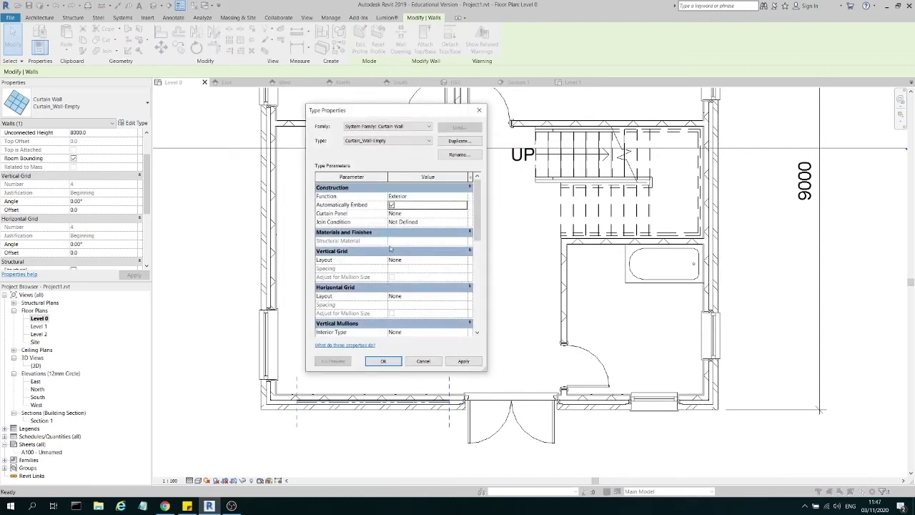
pyautogui.click(463, 362)
pyautogui.click(383, 361)
pyautogui.click(397, 366)
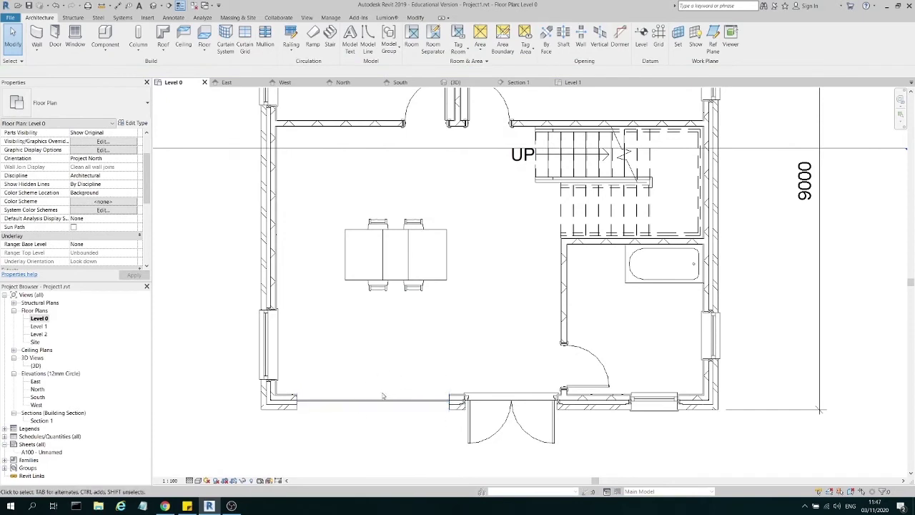
# - In the 3D view, set the curtain wall's top constraint to Up to level: Level 2
pyautogui.scroll(-3, 500, 329)
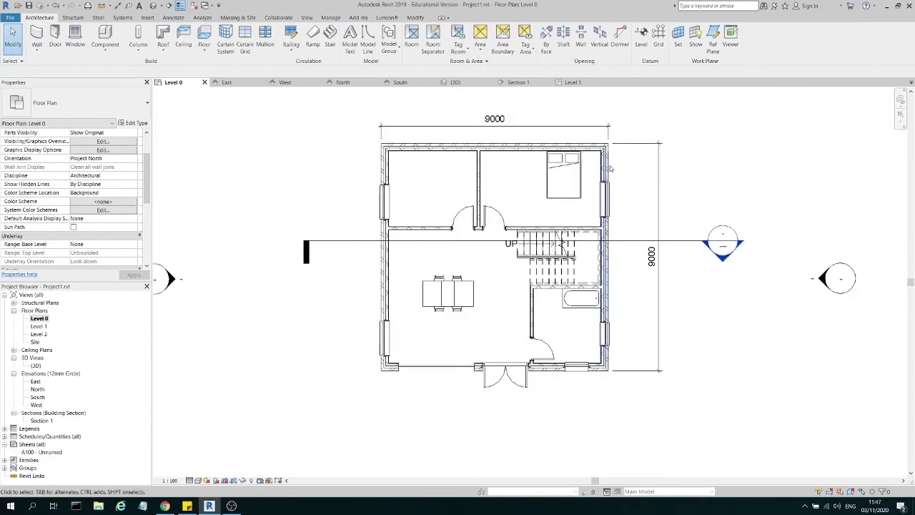
pyautogui.doubleClick(35, 365)
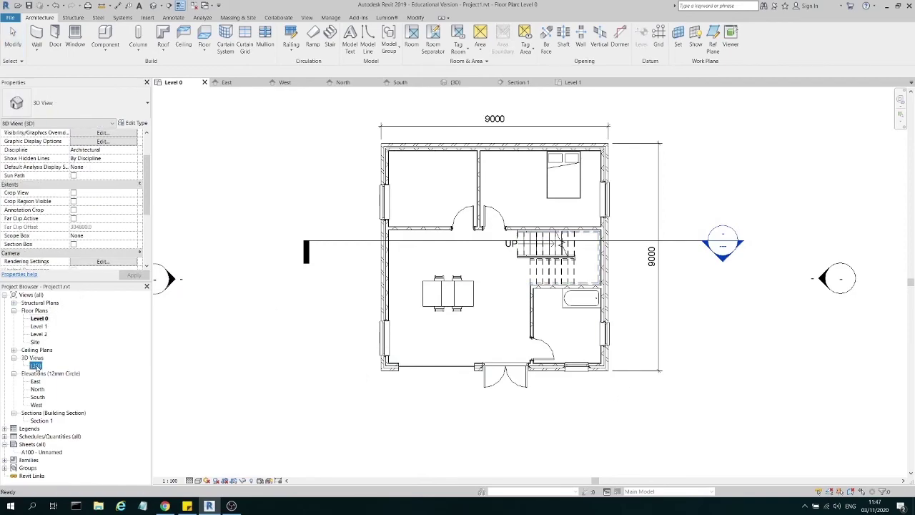
pyautogui.keyDown('shift'); pyautogui.moveTo(556, 263); pyautogui.dragTo(449, 224, button='middle'); pyautogui.keyUp('shift')
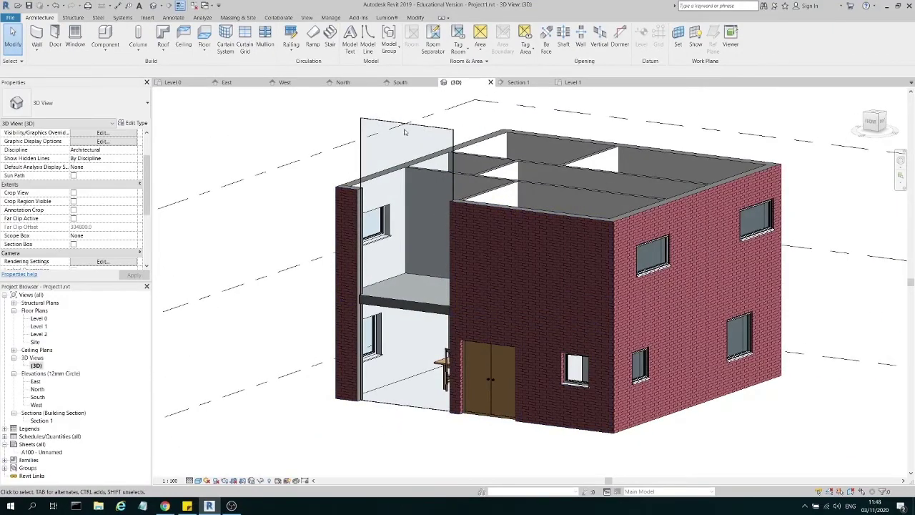
pyautogui.click(400, 215)
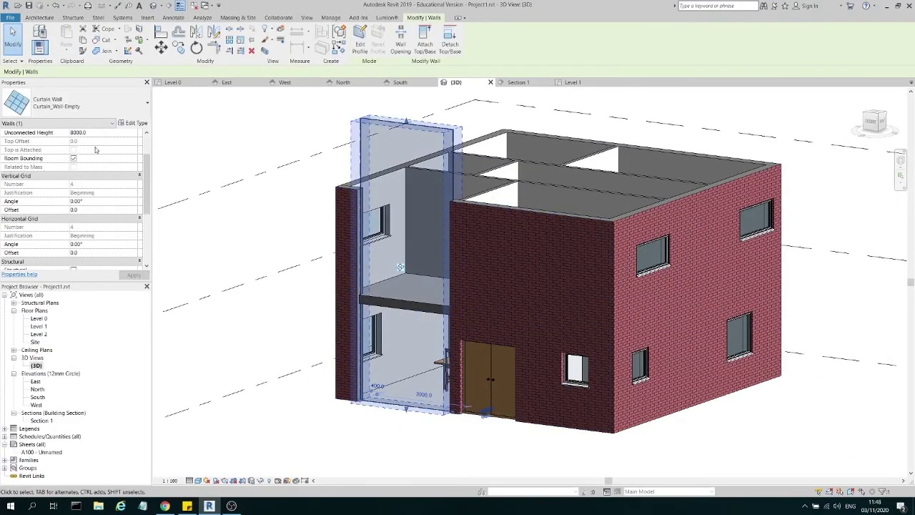
pyautogui.scroll(2, 114, 157)
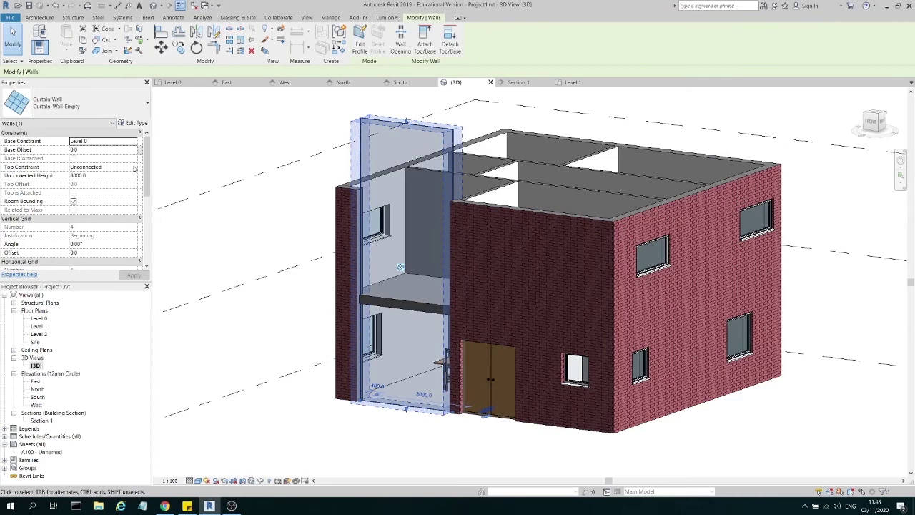
pyautogui.click(134, 168)
pyautogui.click(100, 196)
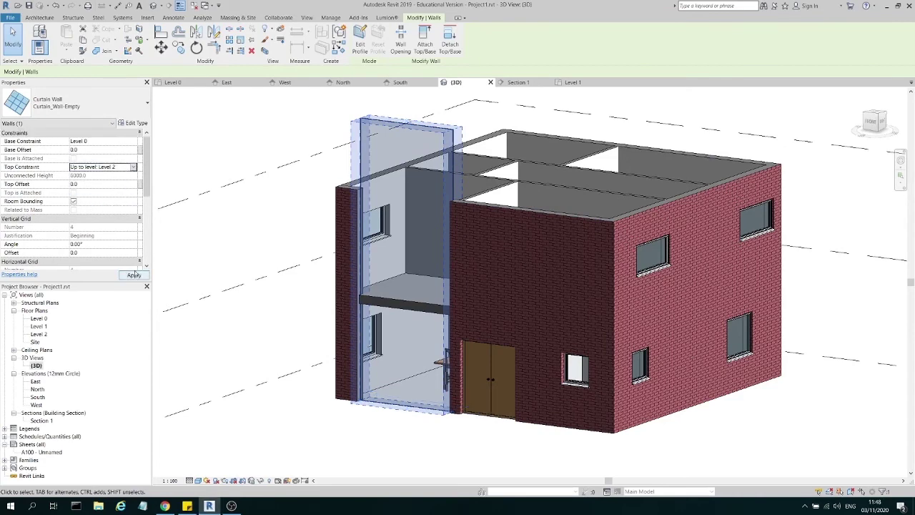
pyautogui.click(133, 275)
pyautogui.click(304, 275)
pyautogui.keyDown('shift'); pyautogui.moveTo(304, 275); pyautogui.dragTo(179, 243, button='middle'); pyautogui.keyUp('shift')
# - Start a footprint roof in the Level 1 plan using the type Roof_Pitched-50SS-220Ins-20MPan-225Purl
pyautogui.click(39, 318)
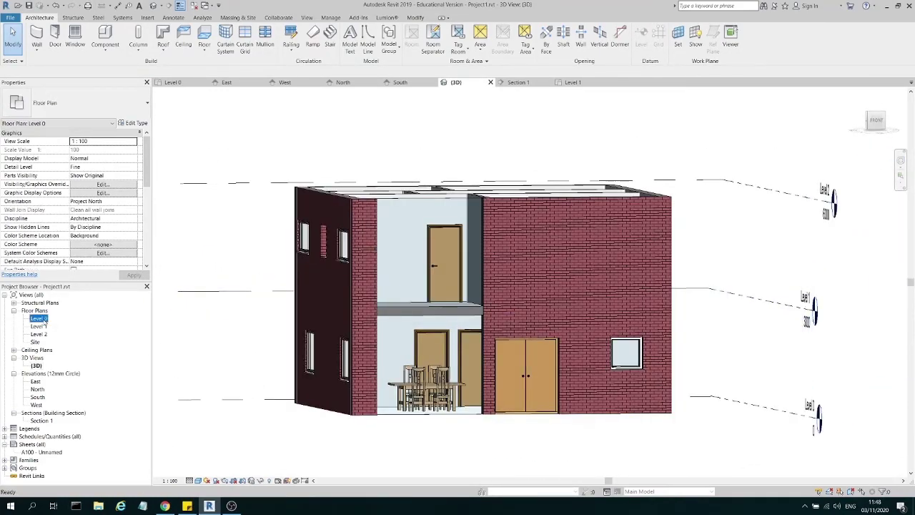
pyautogui.doubleClick(39, 318)
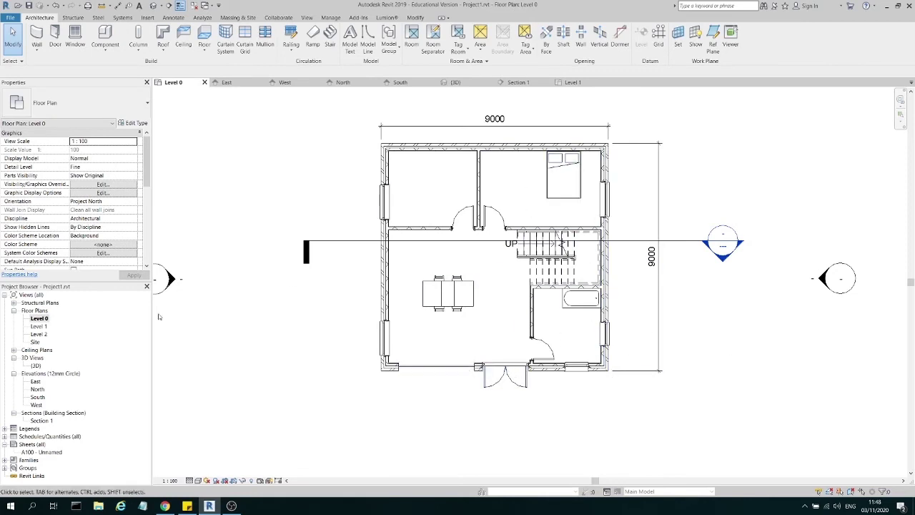
pyautogui.doubleClick(39, 334)
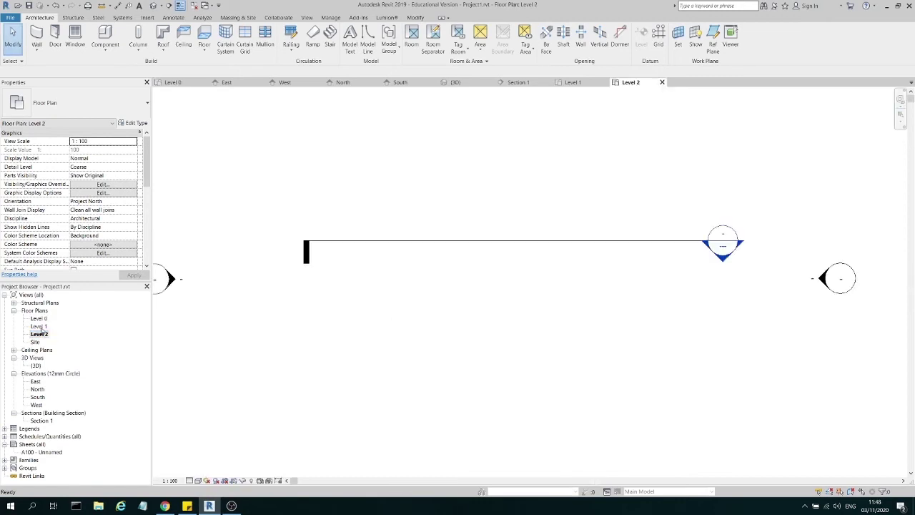
pyautogui.doubleClick(39, 326)
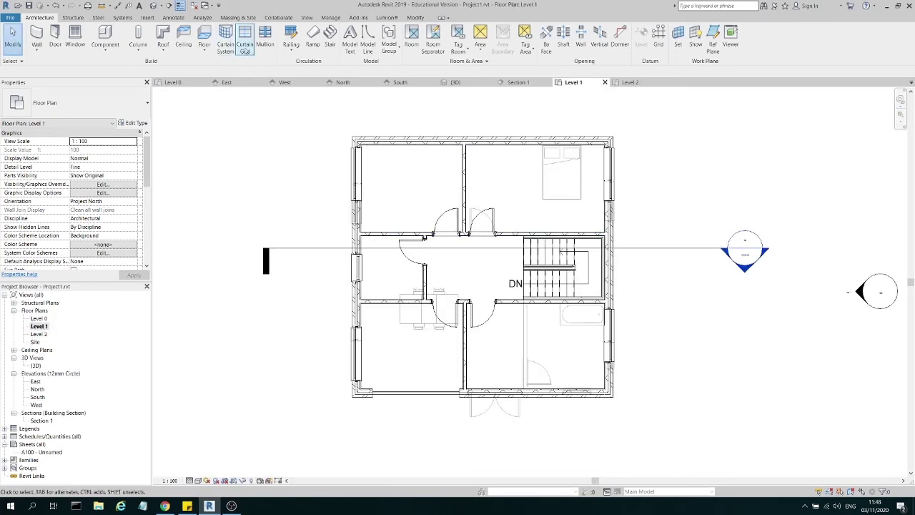
pyautogui.click(163, 37)
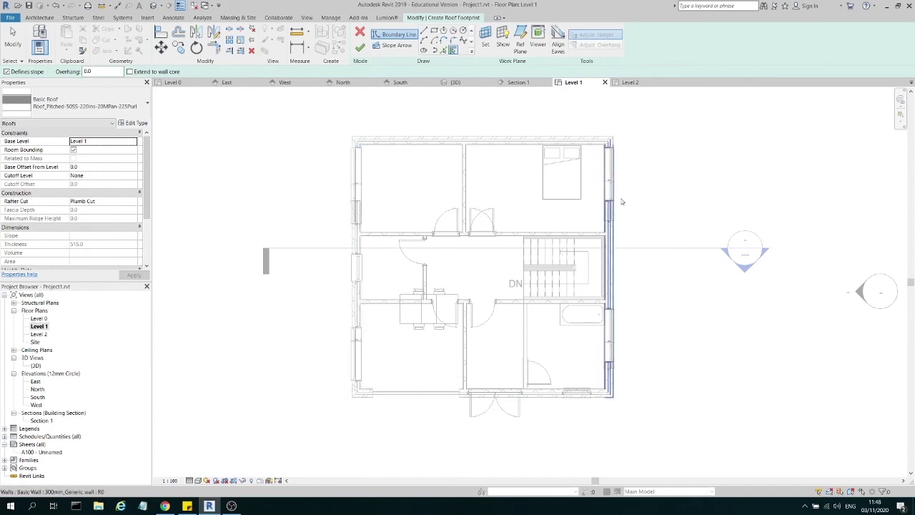
pyautogui.click(113, 100)
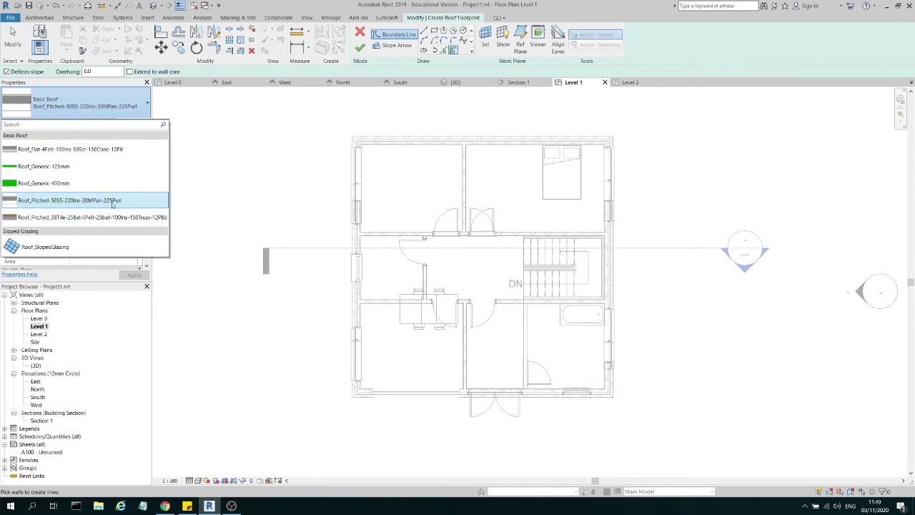
pyautogui.click(113, 202)
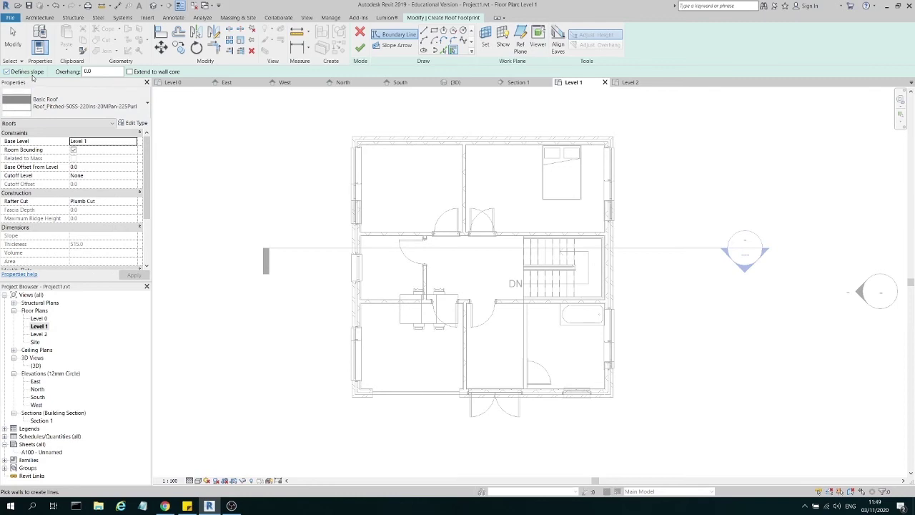
# - Create the roof boundary from the four exterior walls with Defines slope turned off and a 0.0 overhang
pyautogui.click(356, 225)
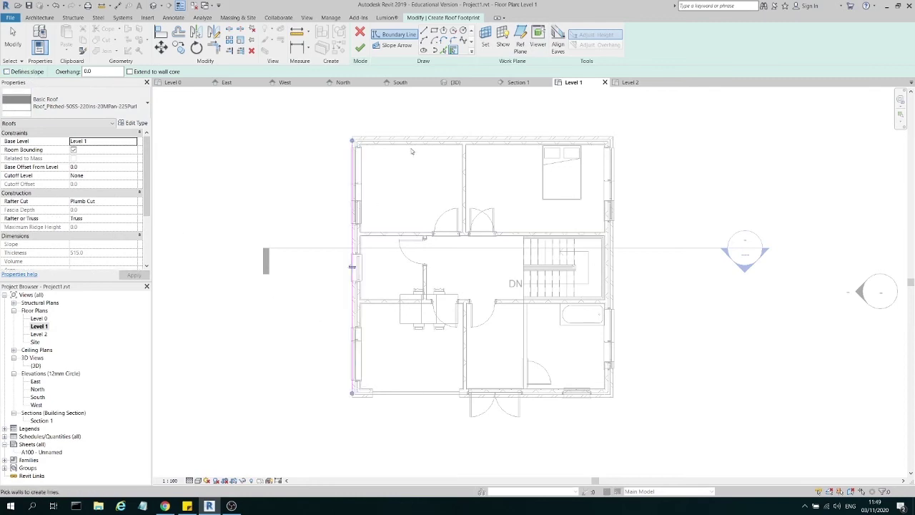
pyautogui.click(429, 142)
pyautogui.click(604, 166)
pyautogui.click(536, 391)
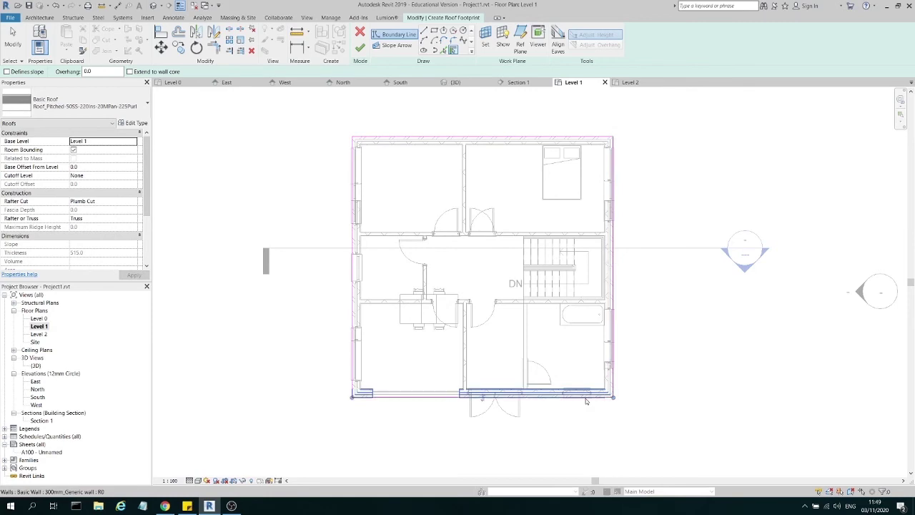
# - Finish the roof footprint and set the roof's base level to Level 2 in the 3D view
pyautogui.click(360, 48)
pyautogui.click(698, 194)
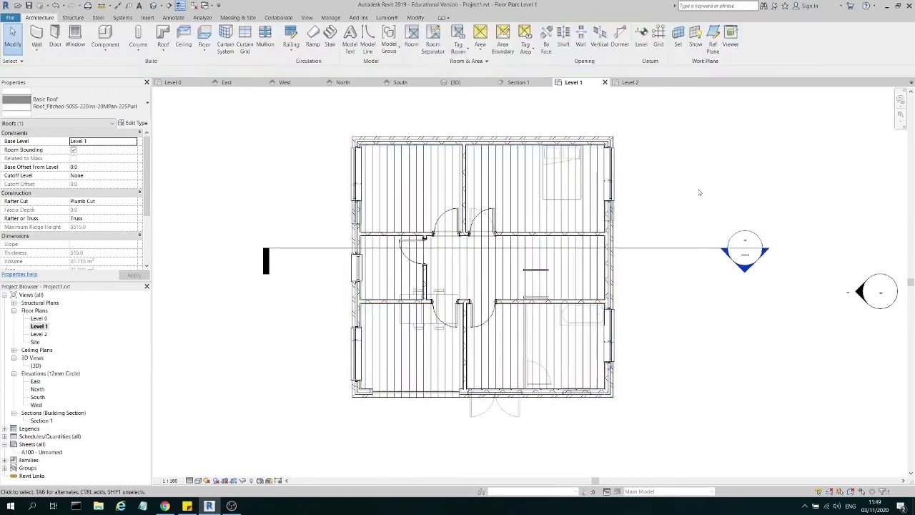
pyautogui.doubleClick(40, 366)
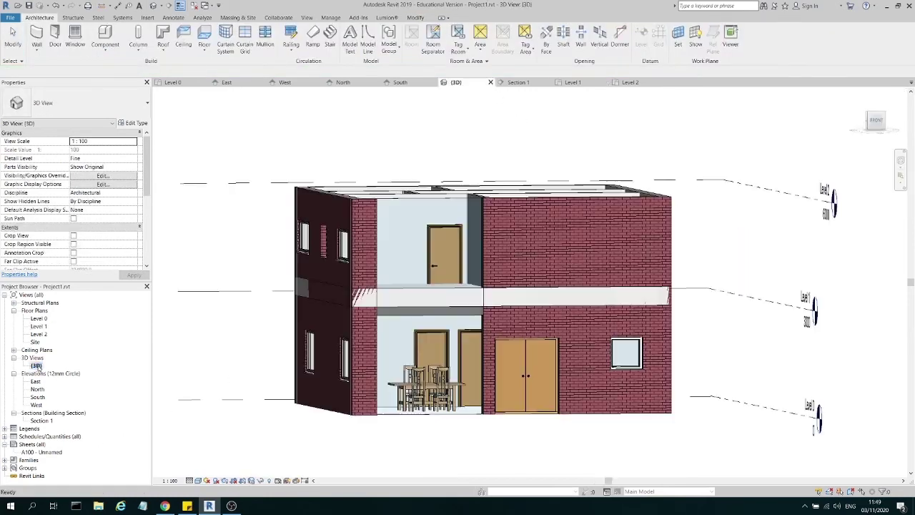
pyautogui.click(399, 303)
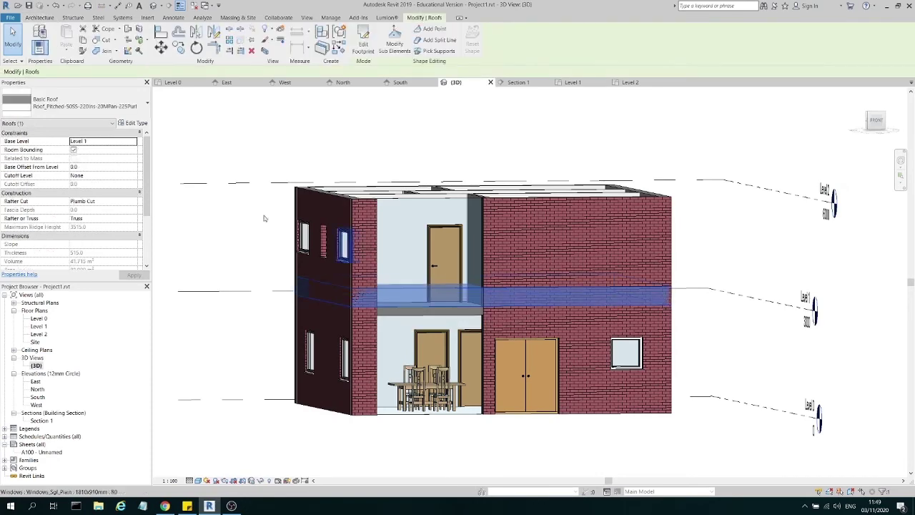
pyautogui.click(132, 143)
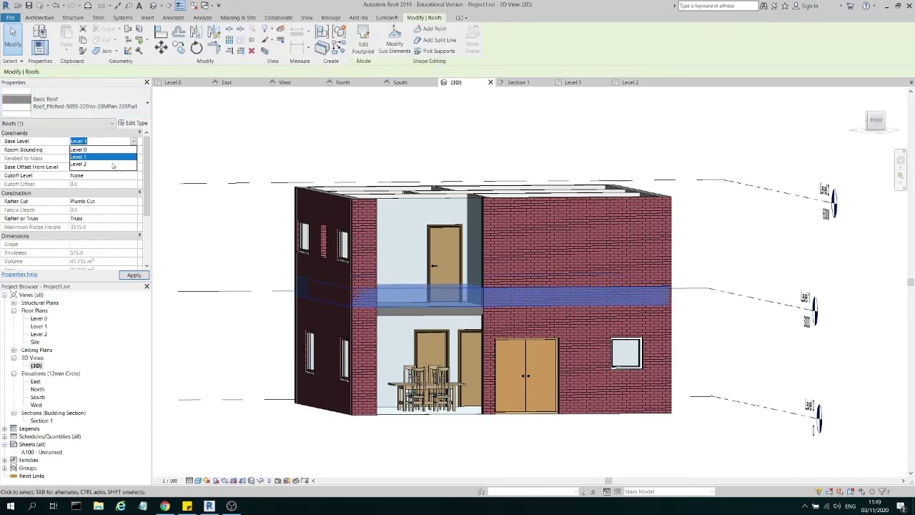
pyautogui.click(80, 165)
pyautogui.click(134, 275)
pyautogui.click(685, 241)
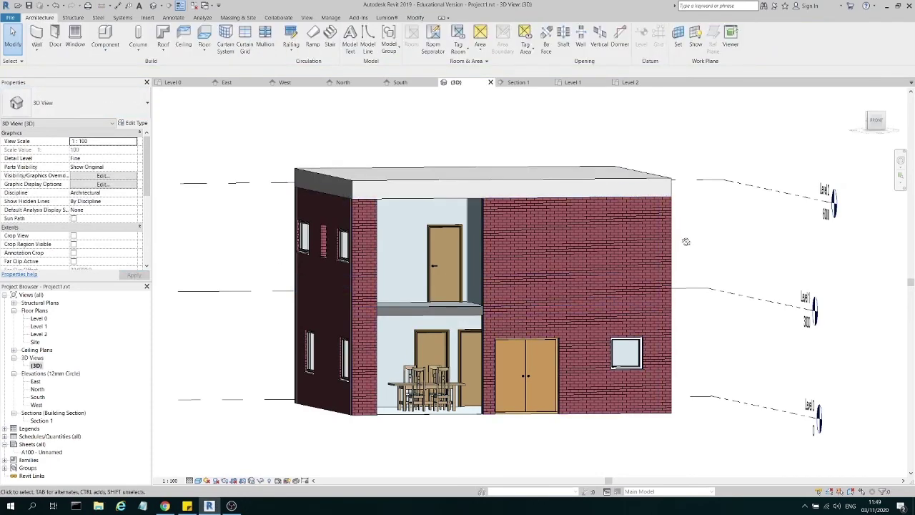
# - Edit the roof footprint so the east boundary edge defines a roof slope of 30.00°, and finish the sketch
pyautogui.keyDown('shift'); pyautogui.moveTo(686, 242); pyautogui.dragTo(614, 272, button='middle'); pyautogui.keyUp('shift')
pyautogui.click(500, 207)
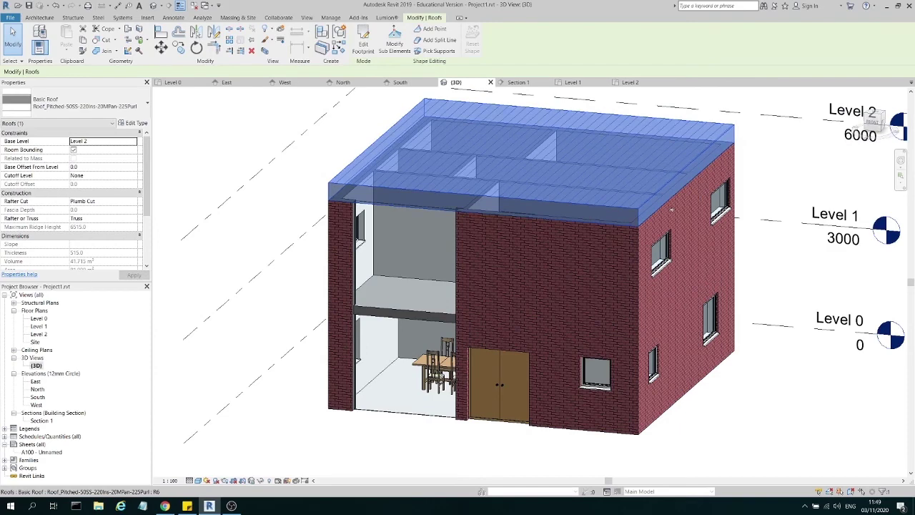
pyautogui.doubleClick(372, 158)
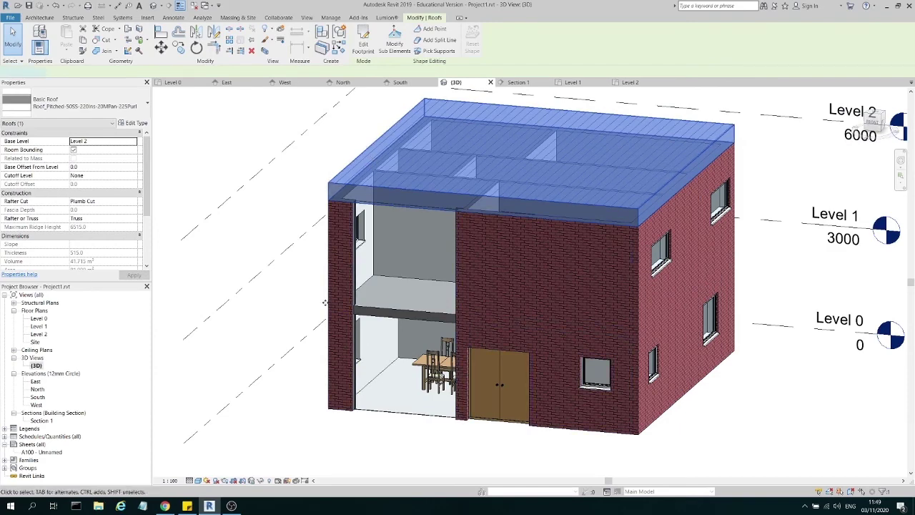
pyautogui.click(680, 213)
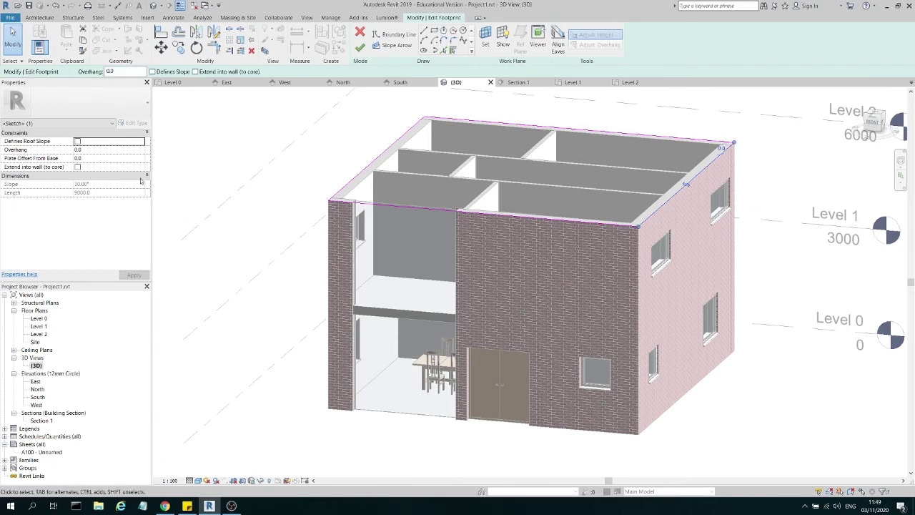
pyautogui.click(133, 274)
pyautogui.click(241, 238)
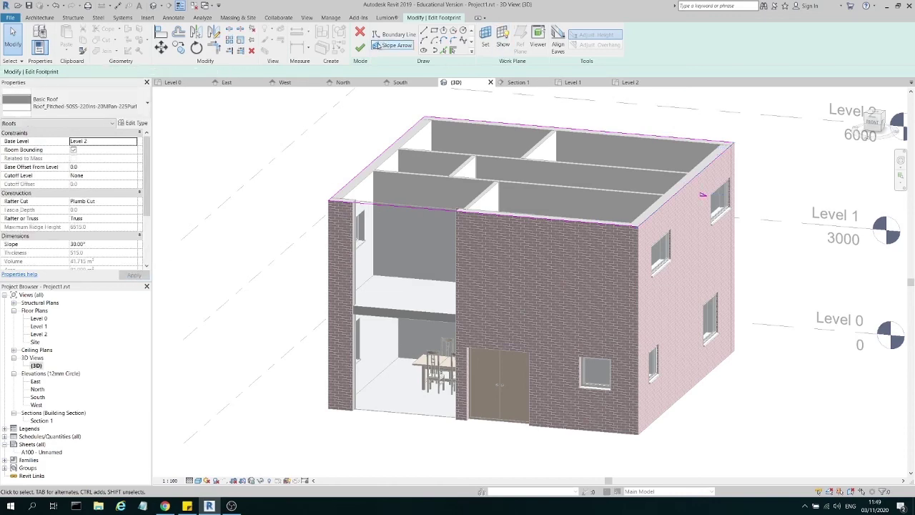
pyautogui.click(359, 47)
pyautogui.click(280, 231)
# - Attach the tops of the 300mm_Generic exterior walls to the sloped roof
pyautogui.keyDown('shift'); pyautogui.moveTo(280, 231); pyautogui.dragTo(694, 252, button='middle'); pyautogui.keyUp('shift')
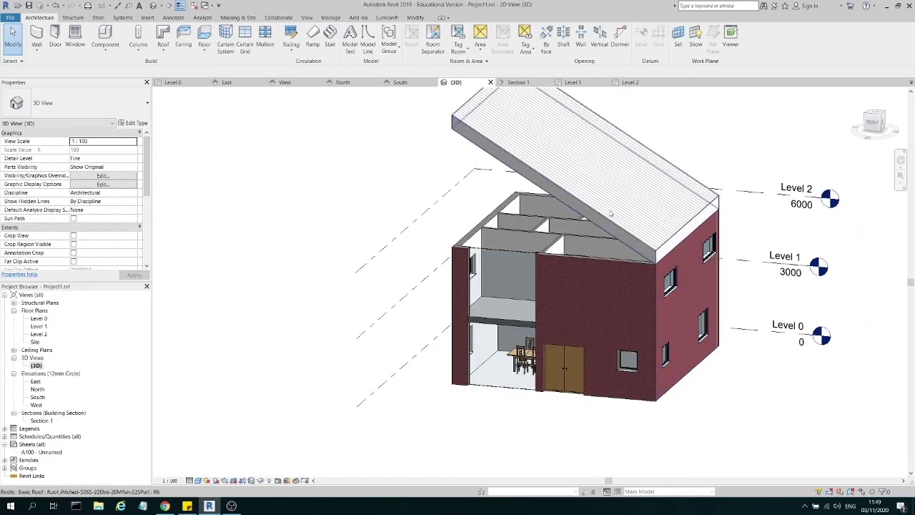
pyautogui.moveTo(521, 290)
pyautogui.keyDown('shift'); pyautogui.mouseDown(button='middle')
pyautogui.moveTo(492, 295)
pyautogui.moveTo(394, 357)
pyautogui.moveTo(554, 304)
pyautogui.moveTo(620, 240)
pyautogui.mouseUp(button='middle'); pyautogui.keyUp('shift')
pyautogui.click(504, 161)
pyautogui.keyDown('shift'); pyautogui.moveTo(504, 162); pyautogui.dragTo(467, 175, button='middle'); pyautogui.keyUp('shift')
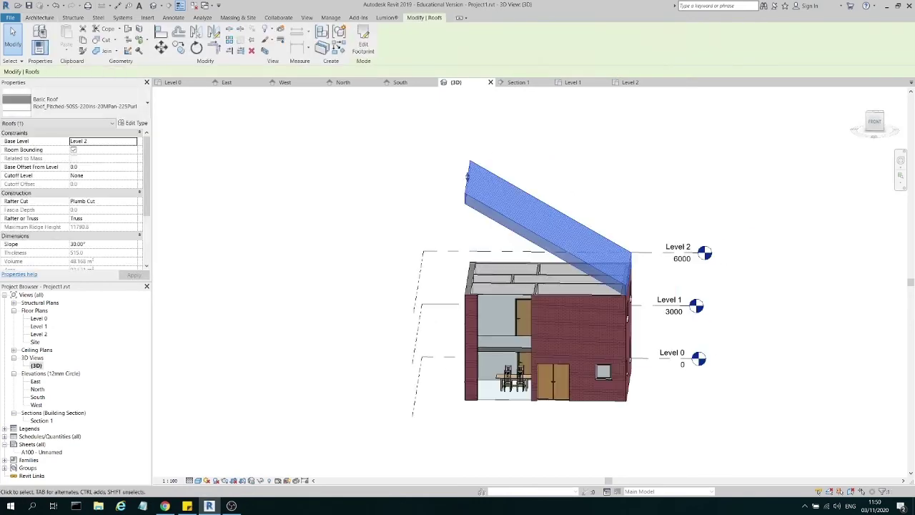
pyautogui.click(579, 336)
pyautogui.click(608, 191)
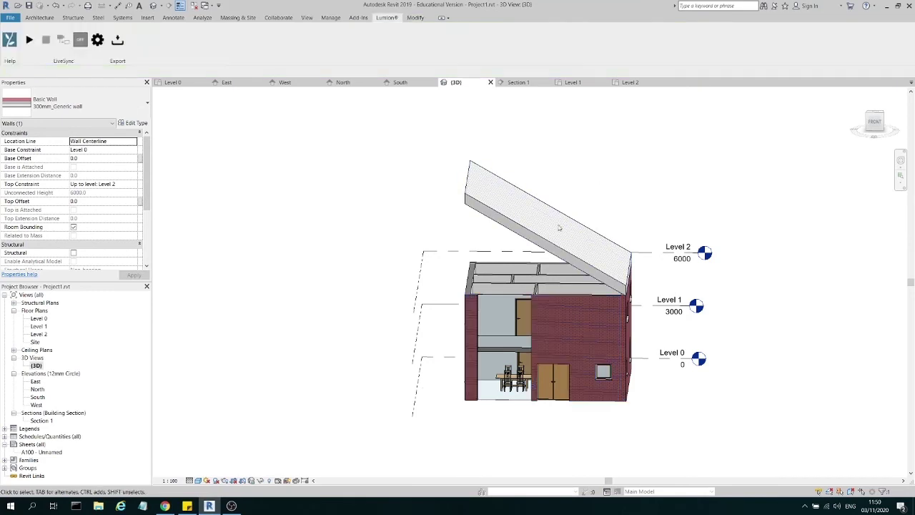
pyautogui.click(472, 284)
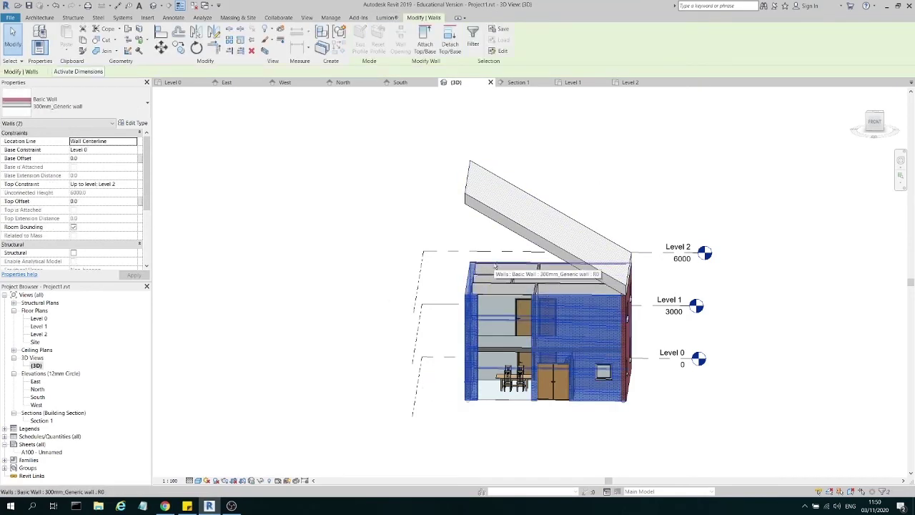
pyautogui.keyDown('ctrl'); pyautogui.click(533, 267); pyautogui.keyUp('ctrl')
pyautogui.keyDown('ctrl'); pyautogui.click(625, 302); pyautogui.keyUp('ctrl')
pyautogui.keyDown('ctrl'); pyautogui.click(626, 301); pyautogui.keyUp('ctrl')
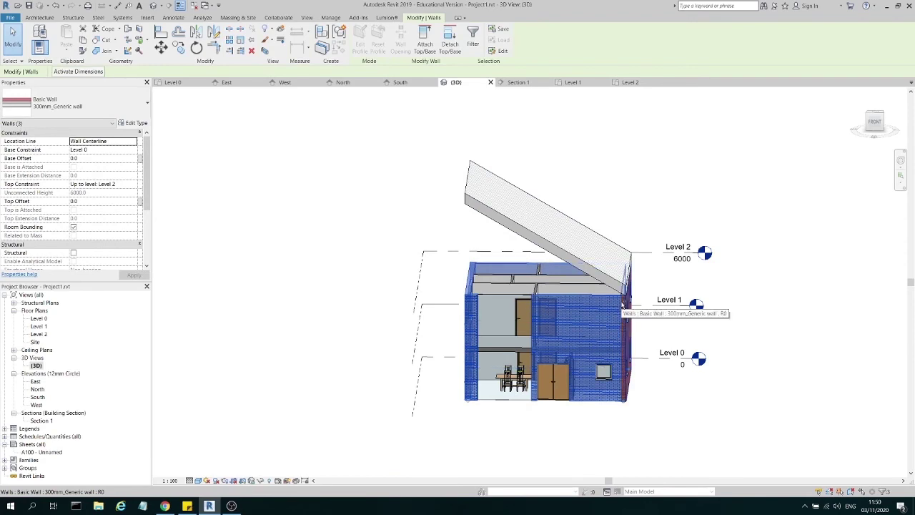
pyautogui.click(426, 43)
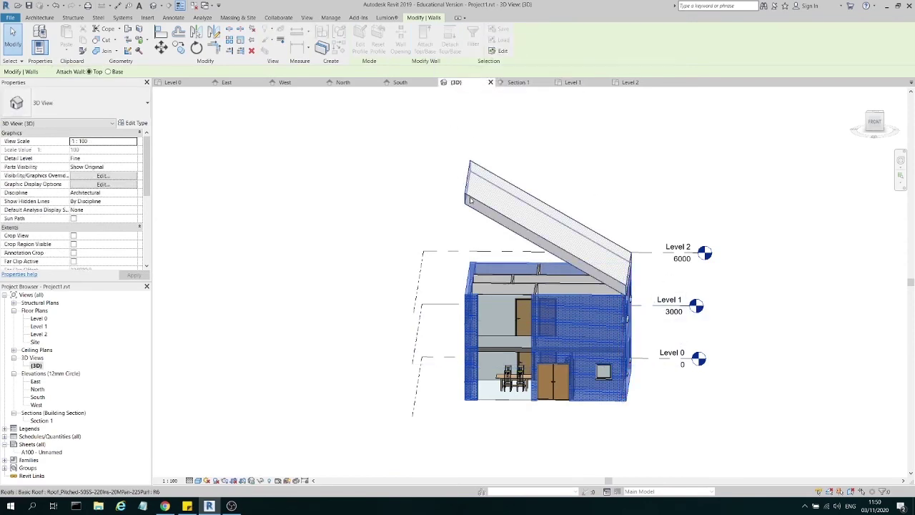
pyautogui.click(464, 194)
pyautogui.click(329, 301)
# - Edit the roof footprint so the west boundary edge also defines a 30.00° slope, forming a gable roof
pyautogui.keyDown('shift'); pyautogui.moveTo(545, 316); pyautogui.dragTo(644, 193, button='middle'); pyautogui.keyUp('shift')
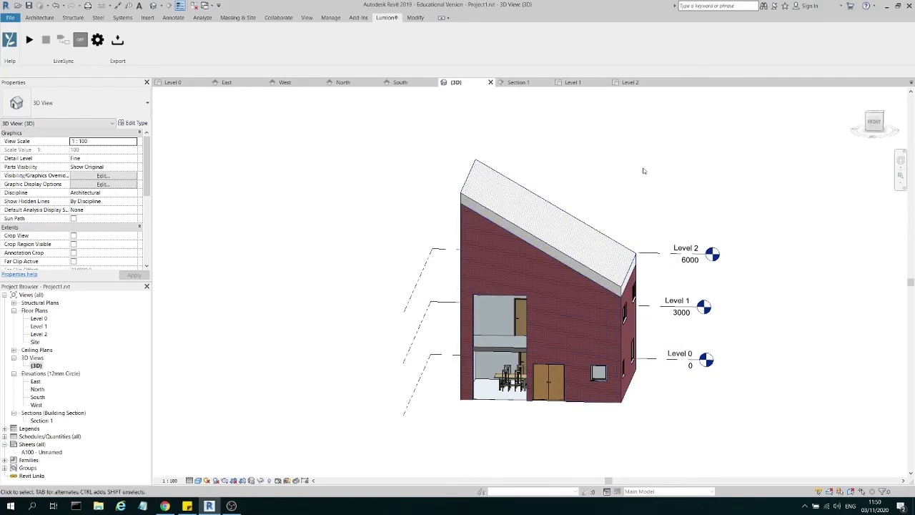
pyautogui.click(576, 231)
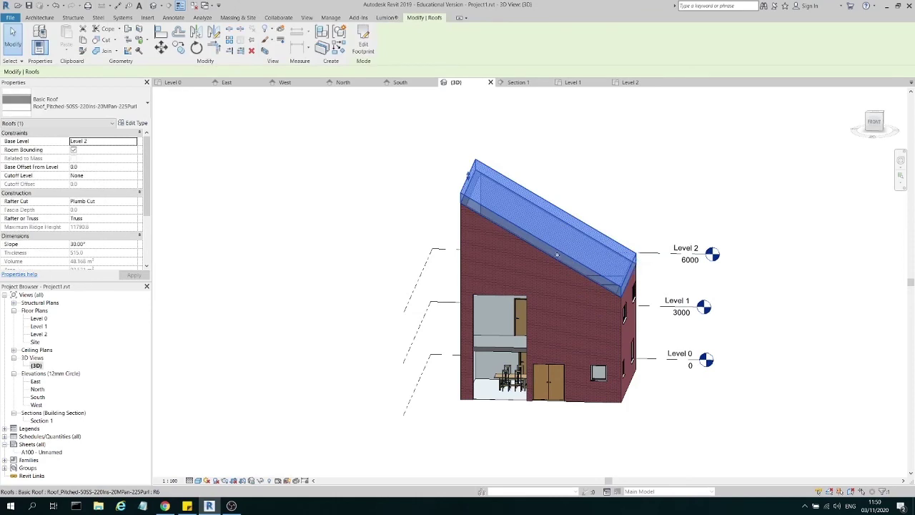
pyautogui.click(363, 43)
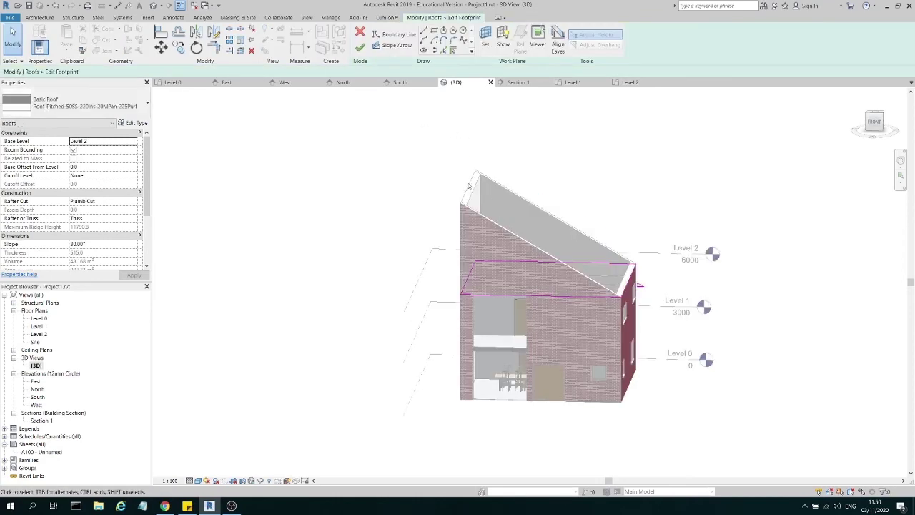
pyautogui.click(468, 273)
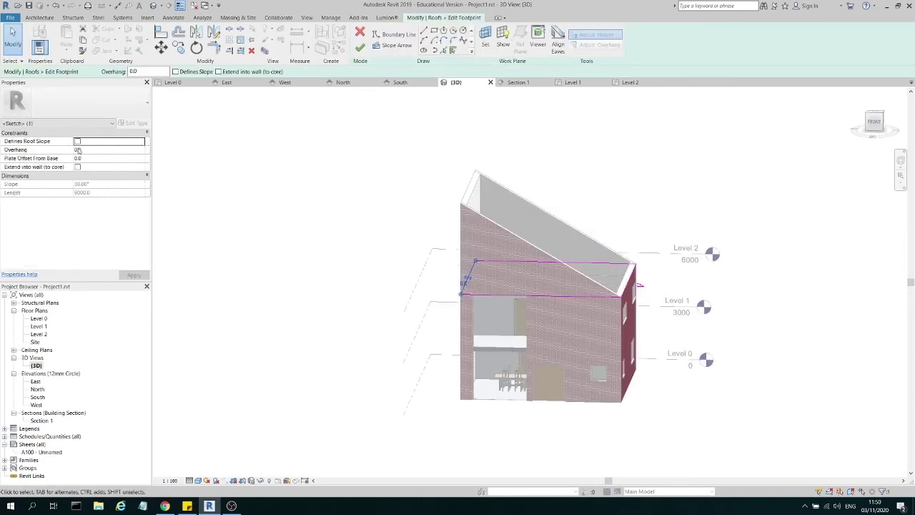
pyautogui.click(130, 275)
pyautogui.click(360, 48)
pyautogui.click(359, 138)
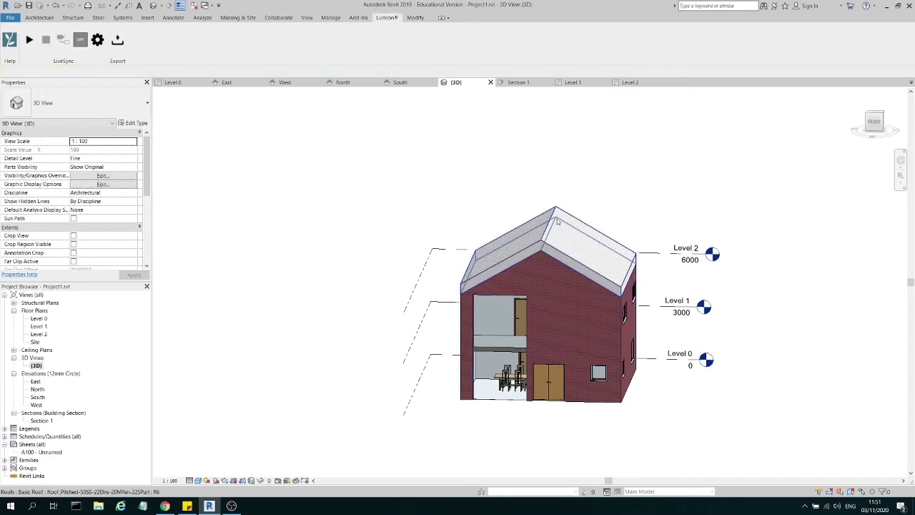
# - Examine the gable roof from below and the upper-floor partition wall seen through the front opening
pyautogui.keyDown('shift'); pyautogui.moveTo(552, 226); pyautogui.dragTo(622, 312, button='middle'); pyautogui.keyUp('shift')
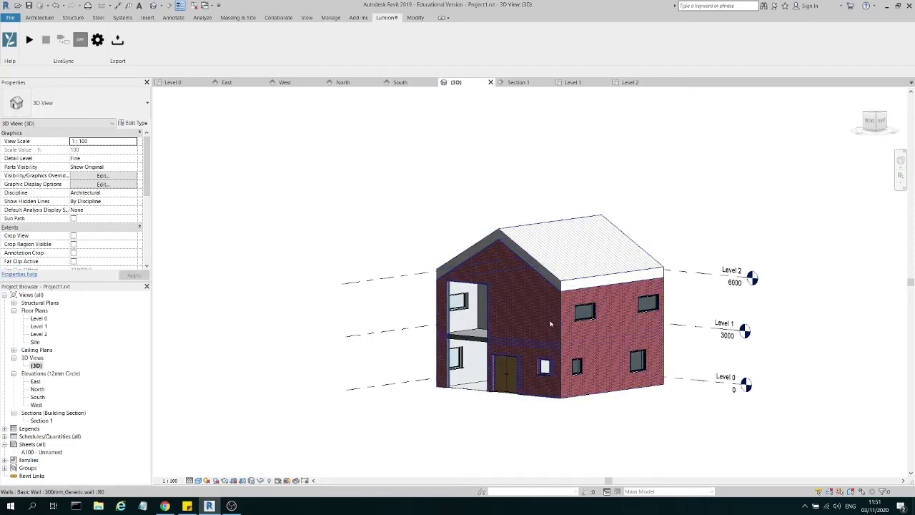
pyautogui.keyDown('shift'); pyautogui.moveTo(500, 301); pyautogui.dragTo(489, 256, button='middle'); pyautogui.keyUp('shift')
pyautogui.scroll(2, 492, 299)
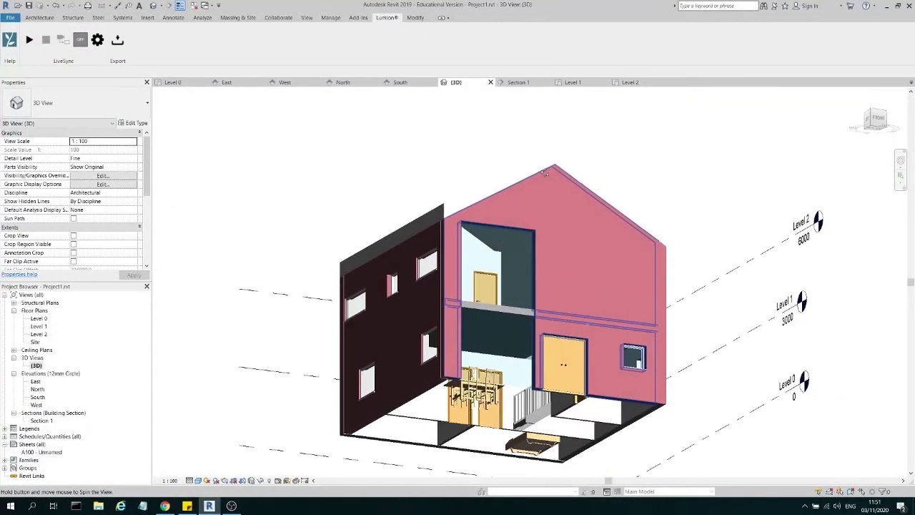
pyautogui.scroll(4, 486, 252)
pyautogui.scroll(5, 498, 249)
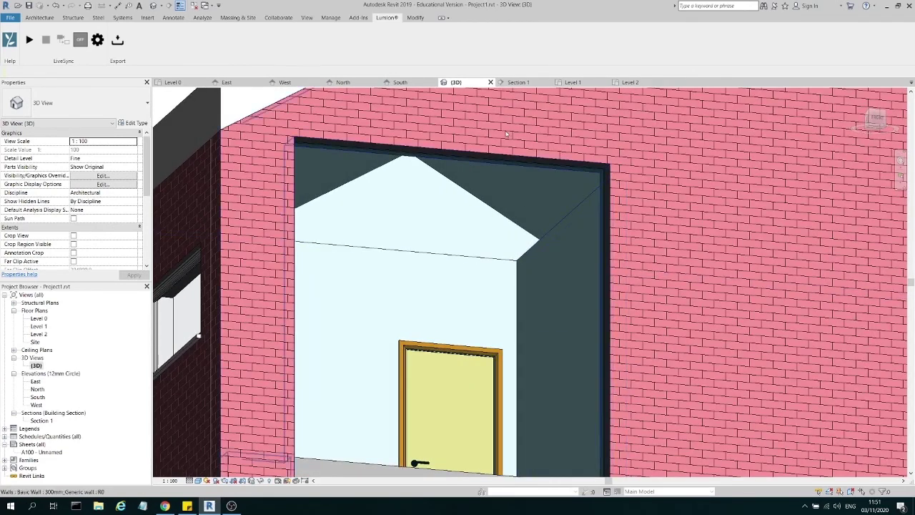
pyautogui.scroll(-6, 532, 175)
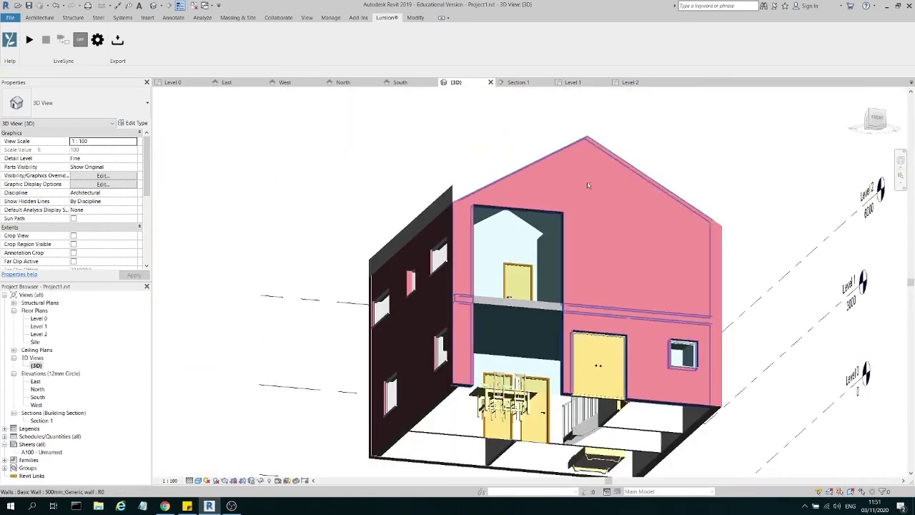
pyautogui.click(527, 239)
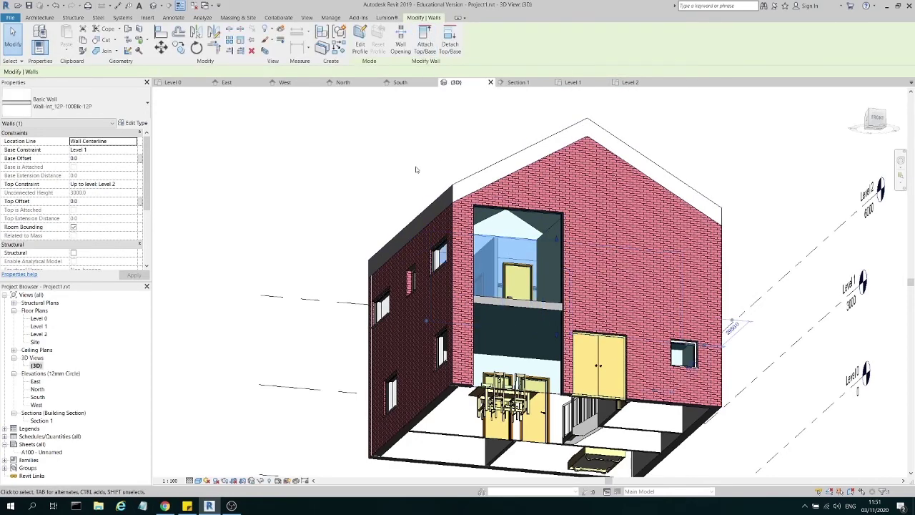
pyautogui.press('Escape')
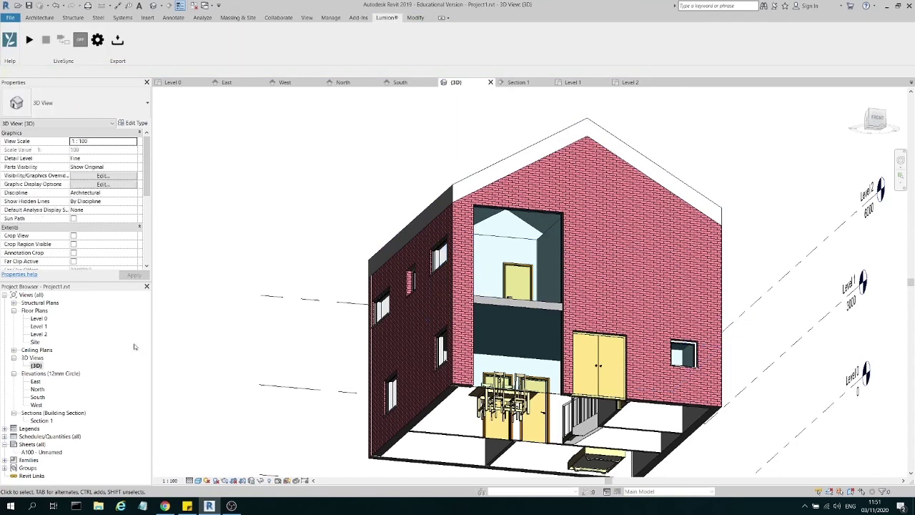
# - Start a sketched ceiling of type Compound Ceiling Plain in the Level 1 floor plan
pyautogui.doubleClick(42, 326)
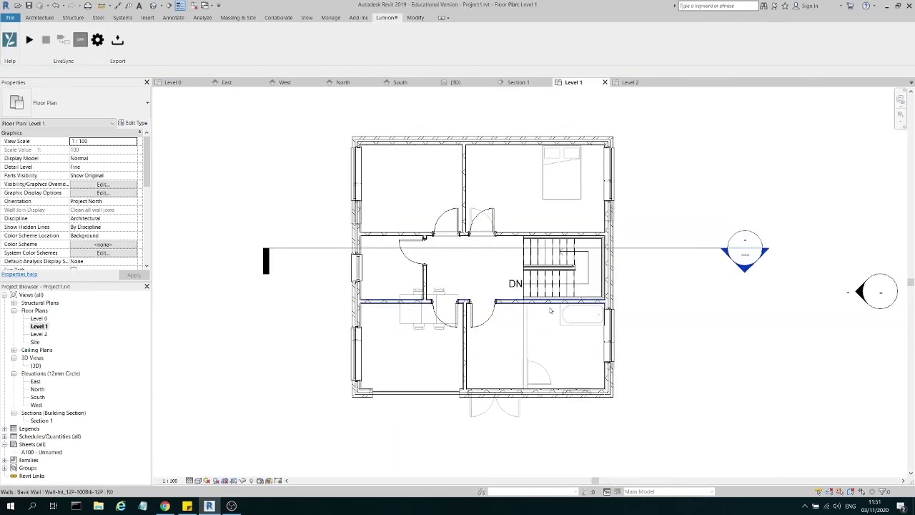
pyautogui.doubleClick(45, 335)
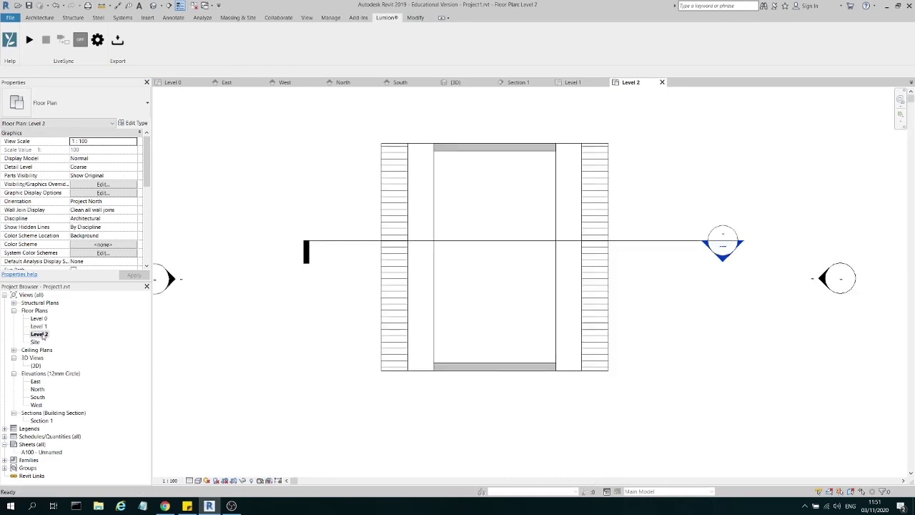
pyautogui.doubleClick(41, 326)
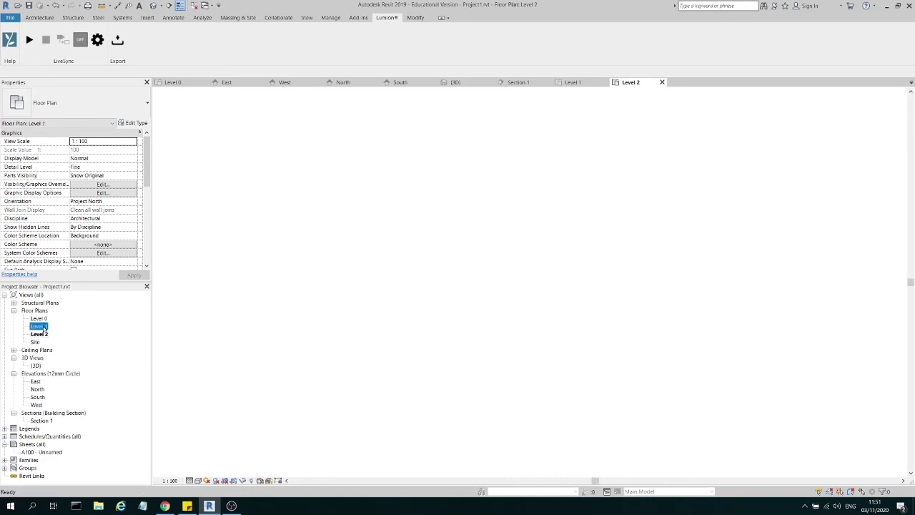
pyautogui.click(48, 18)
pyautogui.click(183, 37)
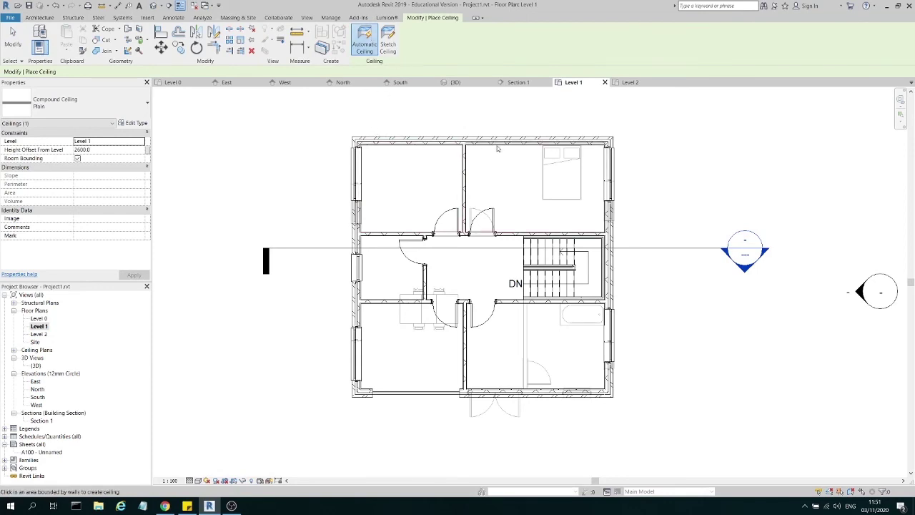
pyautogui.click(388, 39)
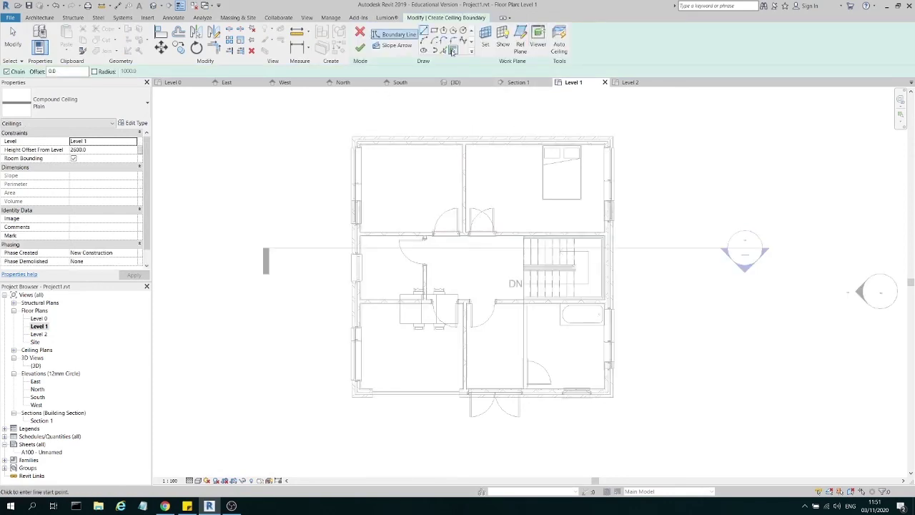
# - Pick the exterior walls and the front curtain wall as the ceiling boundary and try to finish the sketch
pyautogui.click(401, 149)
pyautogui.click(360, 336)
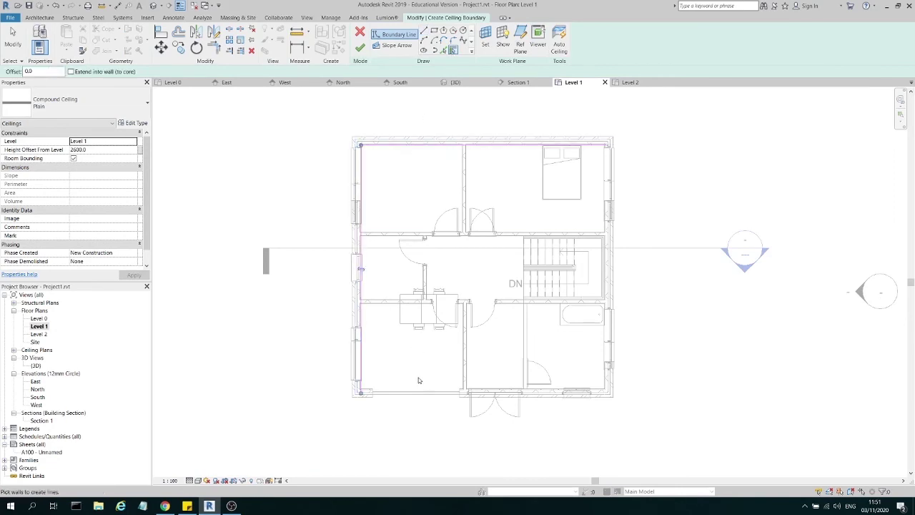
pyautogui.click(415, 393)
pyautogui.click(544, 392)
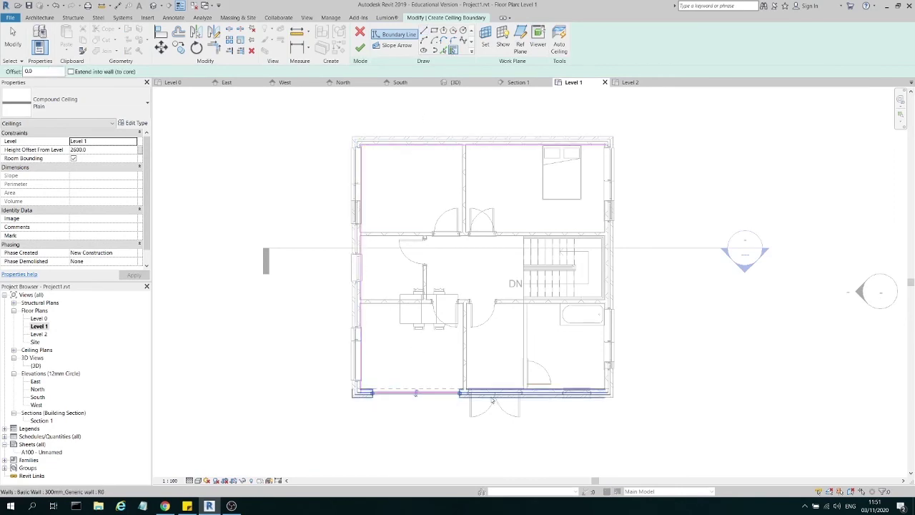
pyautogui.click(609, 343)
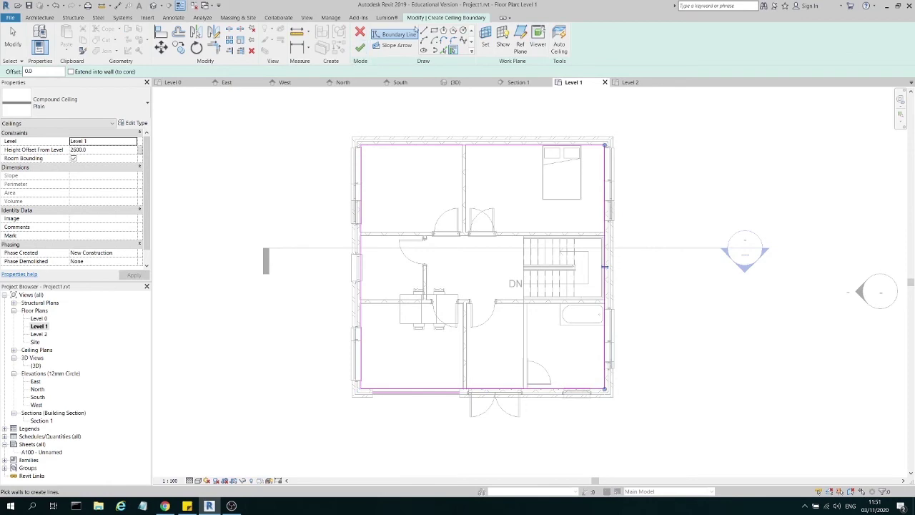
pyautogui.click(359, 47)
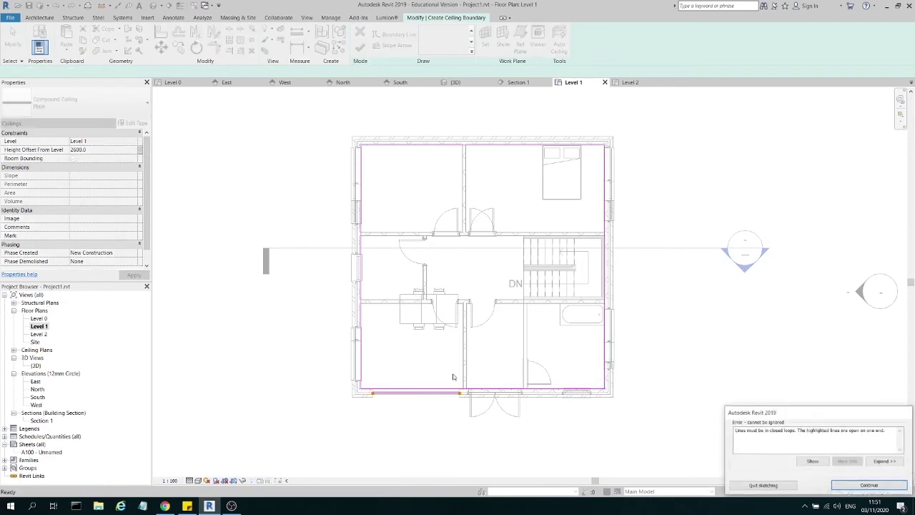
# - Dismiss the boundary error and discard the open ceiling sketch
pyautogui.click(870, 485)
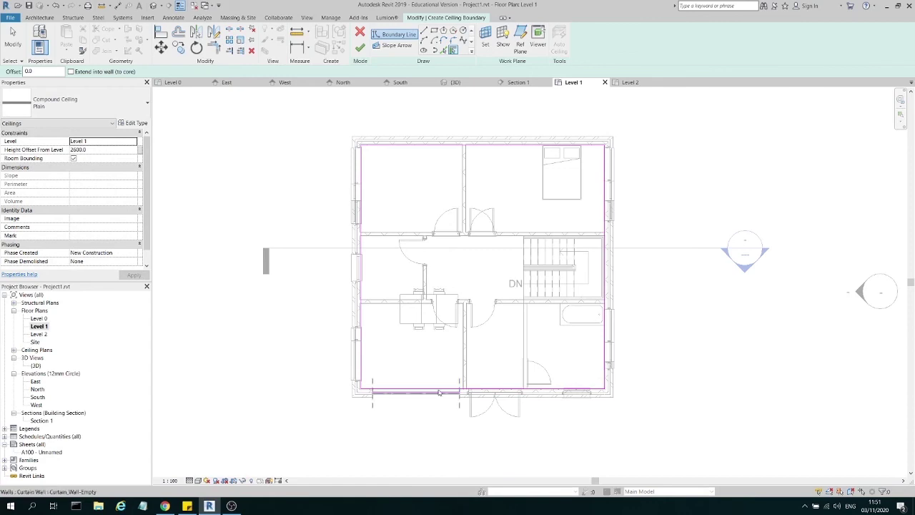
pyautogui.scroll(3, 447, 402)
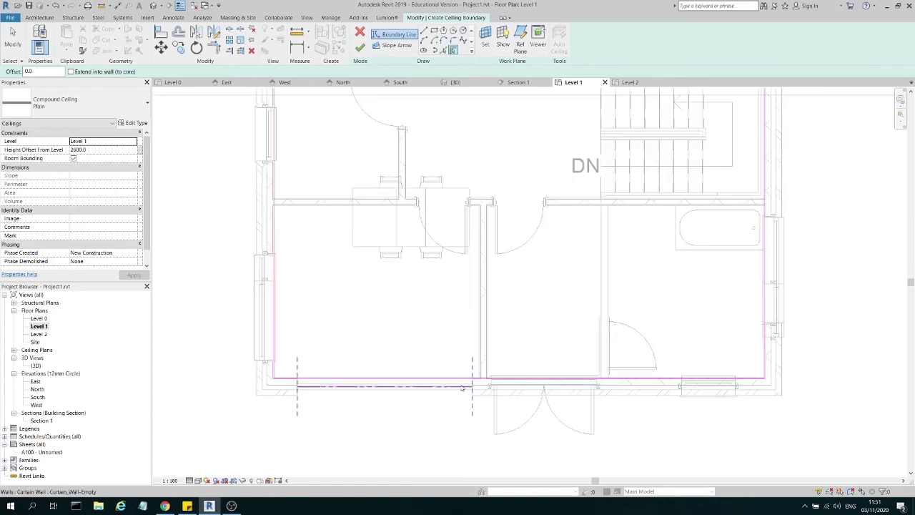
pyautogui.click(360, 32)
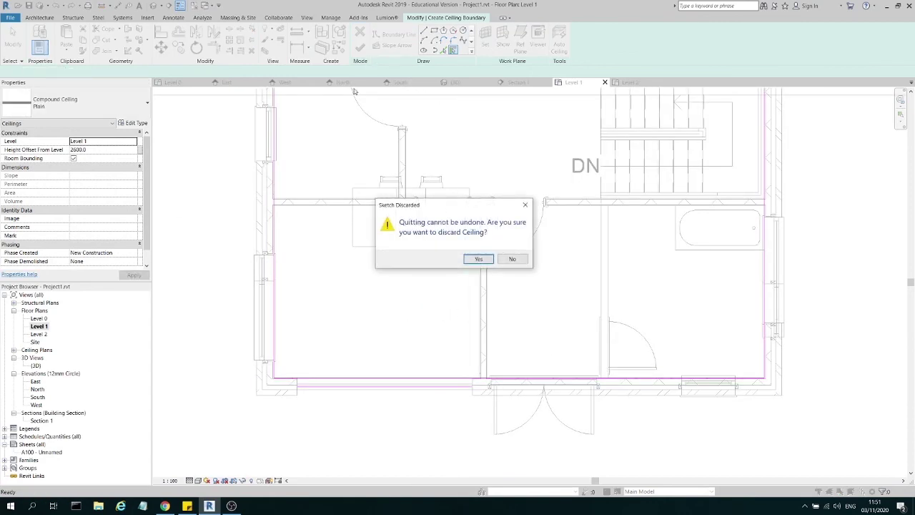
pyautogui.click(465, 258)
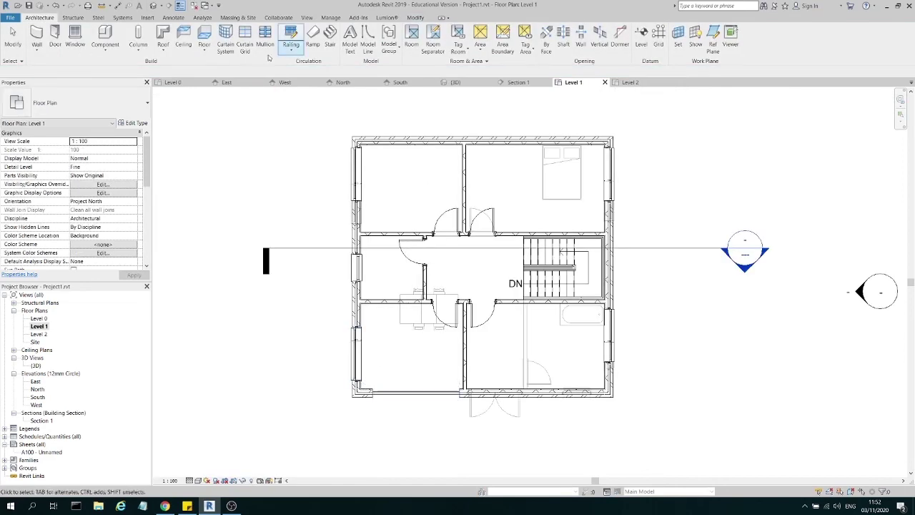
# - Sketch a Compound Ceiling Plain on Level 1 by picking the four exterior walls as its boundary, and finish it
pyautogui.click(188, 33)
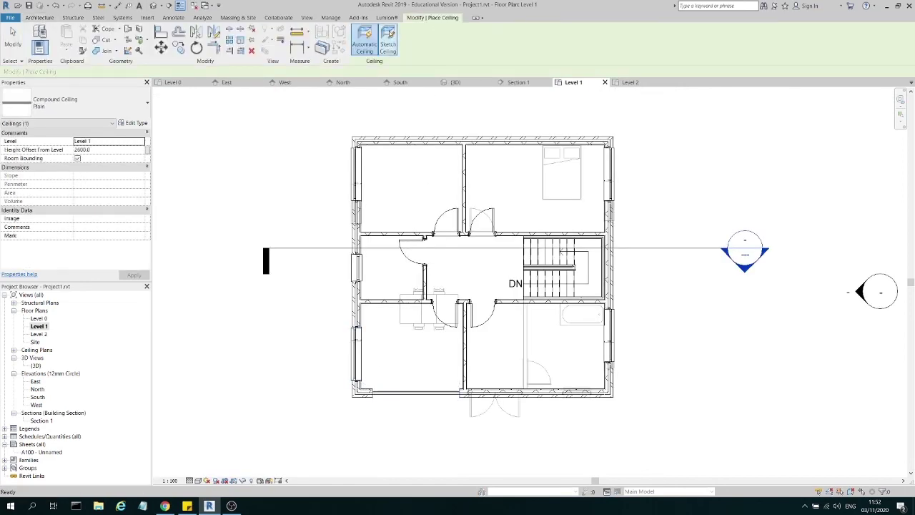
pyautogui.click(388, 37)
pyautogui.click(453, 51)
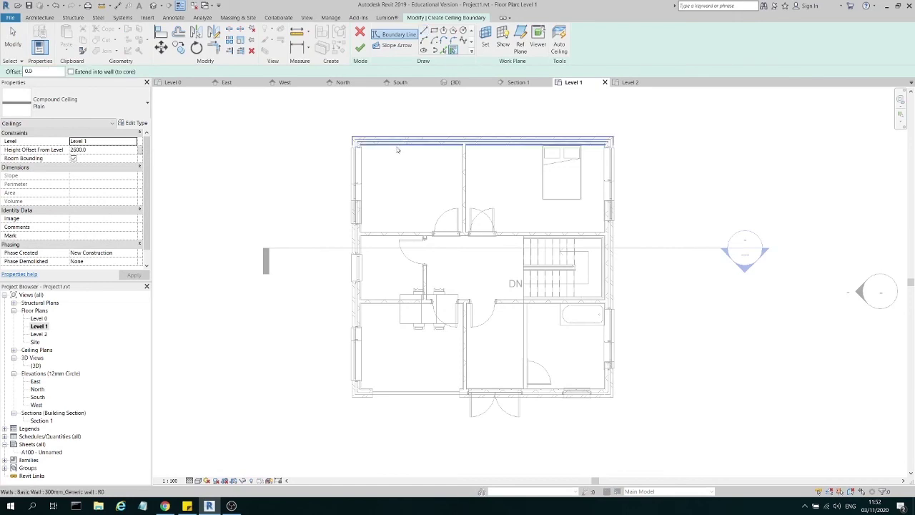
pyautogui.click(400, 146)
pyautogui.click(540, 393)
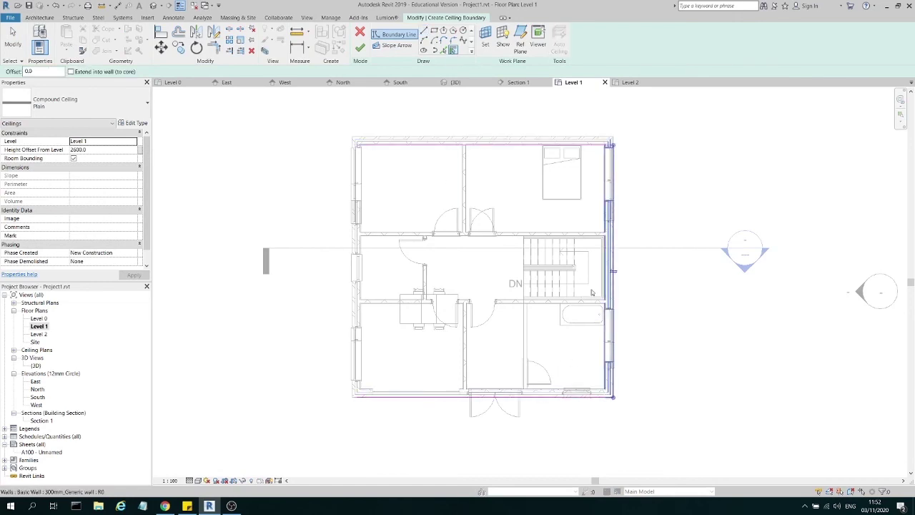
pyautogui.click(592, 292)
pyautogui.click(355, 298)
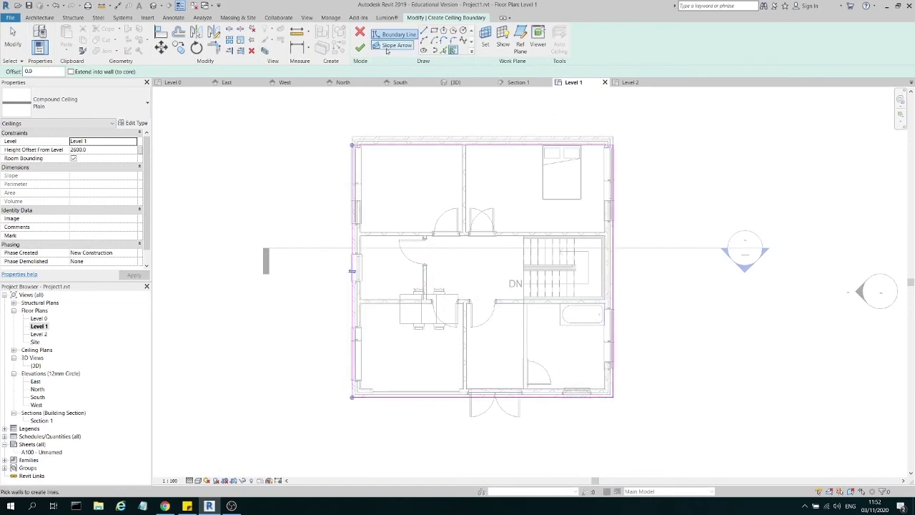
pyautogui.click(359, 47)
pyautogui.click(653, 151)
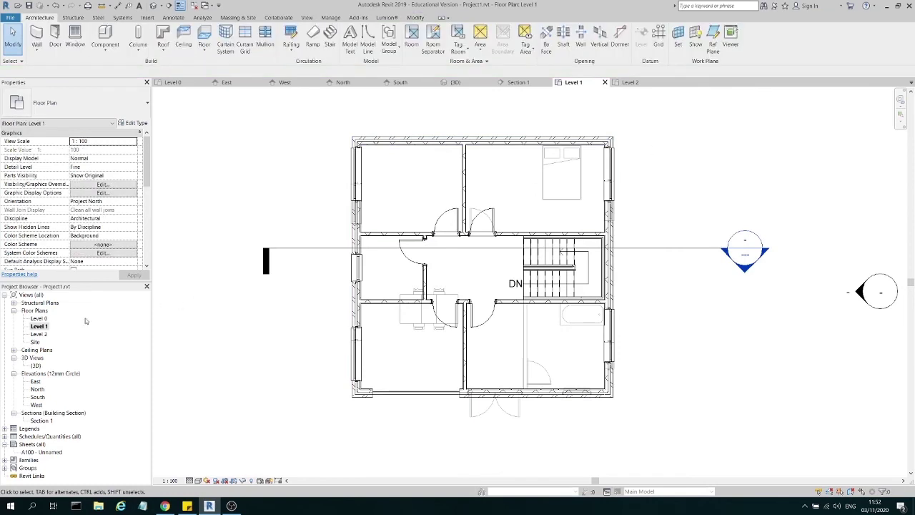
# - In Section 1, move the ceiling to Level 2 with a height offset of 0.0
pyautogui.doubleClick(40, 420)
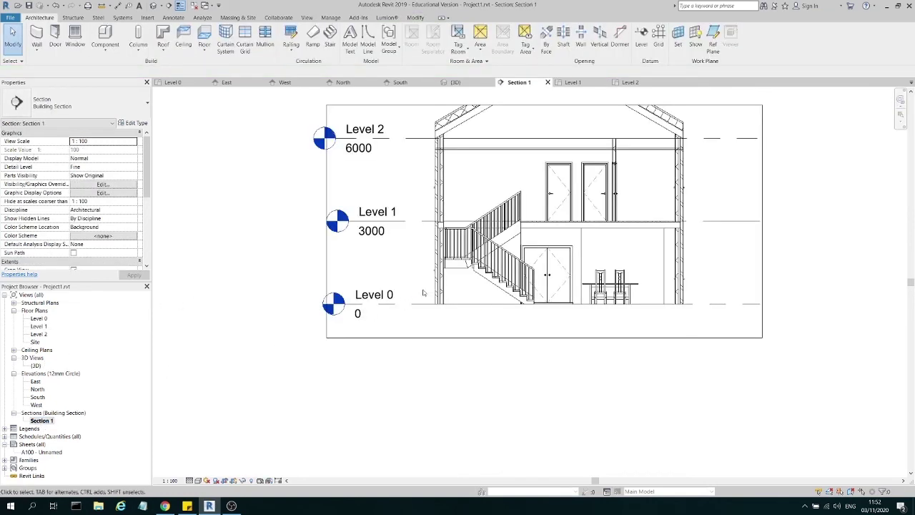
pyautogui.scroll(5, 622, 173)
pyautogui.click(558, 184)
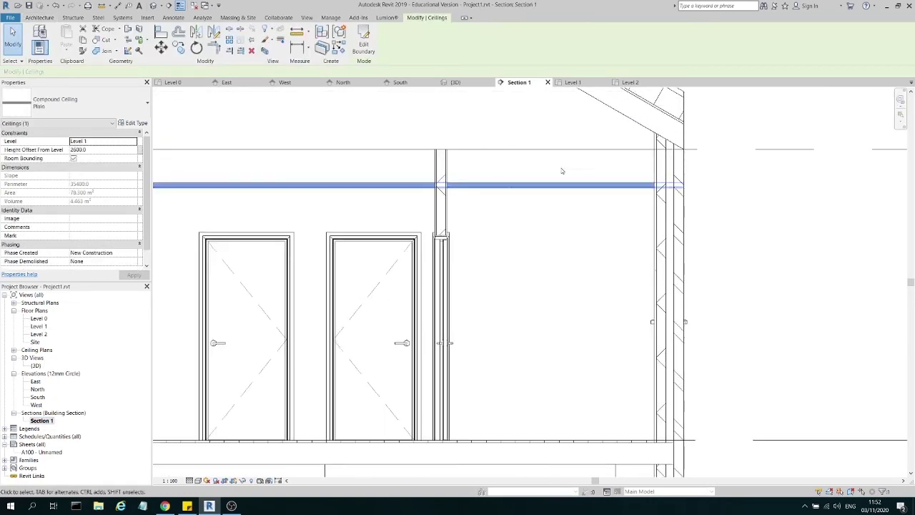
pyautogui.click(127, 150)
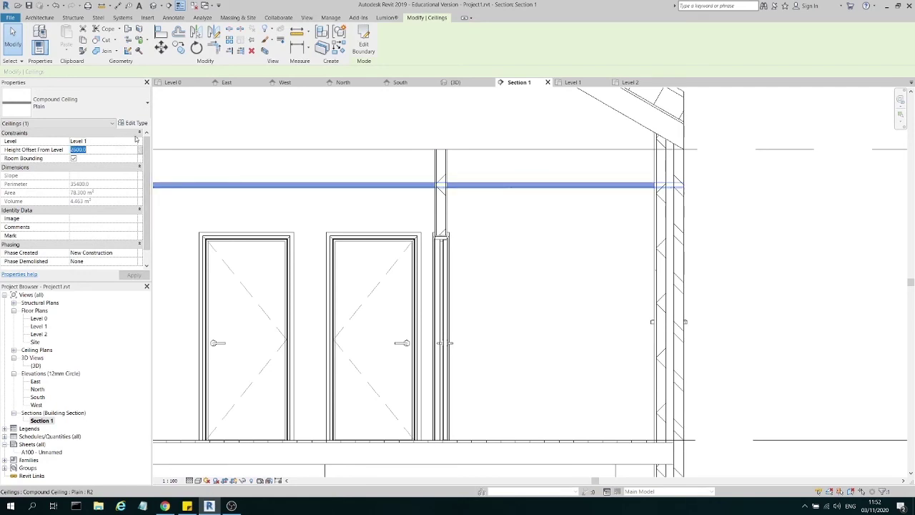
pyautogui.click(136, 143)
pyautogui.click(120, 165)
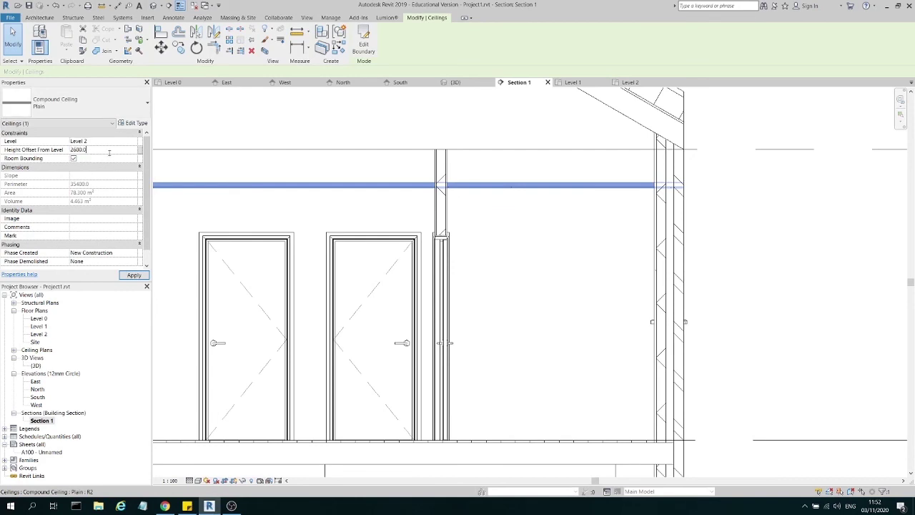
pyautogui.click(133, 275)
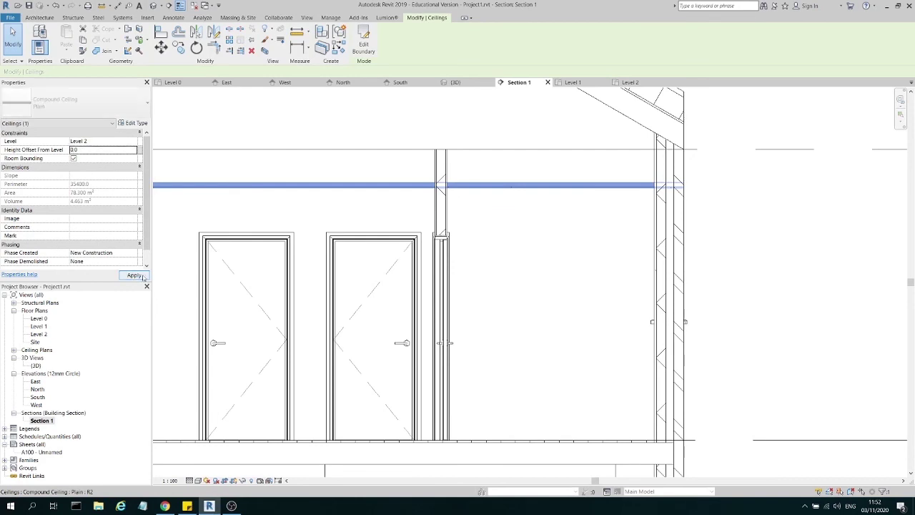
pyautogui.click(578, 257)
pyautogui.scroll(-4, 634, 197)
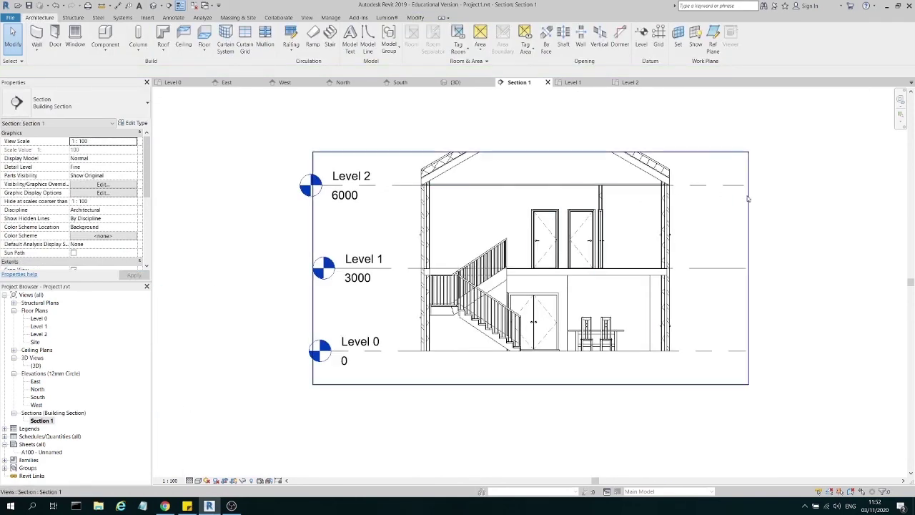
# - Extend the Section 1 crop region upward until it includes the whole gable roof
pyautogui.click(725, 156)
pyautogui.scroll(-2, 396, 233)
pyautogui.moveTo(484, 180); pyautogui.dragTo(484, 135)
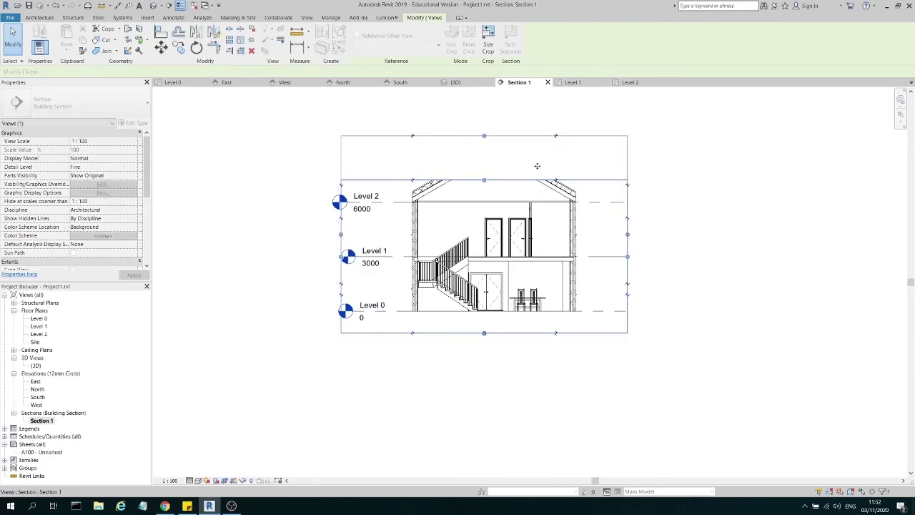
pyautogui.scroll(3, 551, 213)
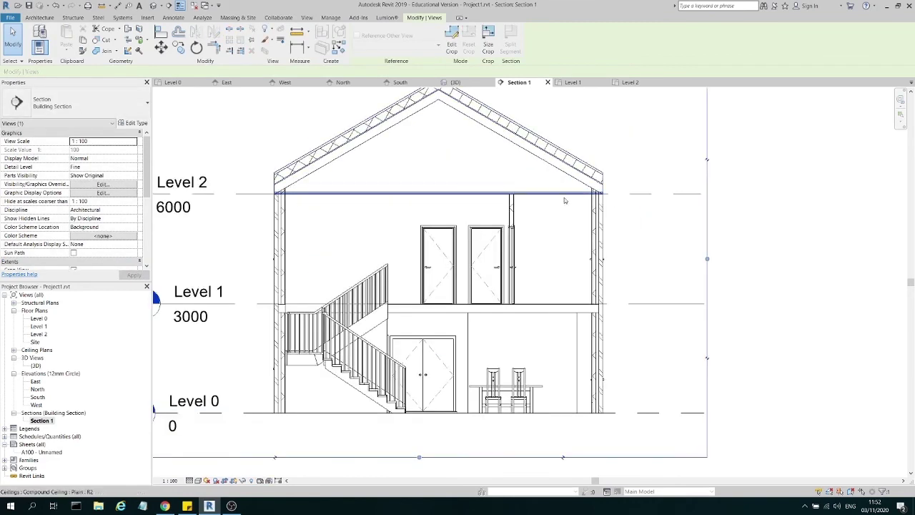
# - Examine the ceiling, upper partition wall and dining set in Section 1, and the building's base and front in 3D
pyautogui.click(565, 195)
pyautogui.click(512, 223)
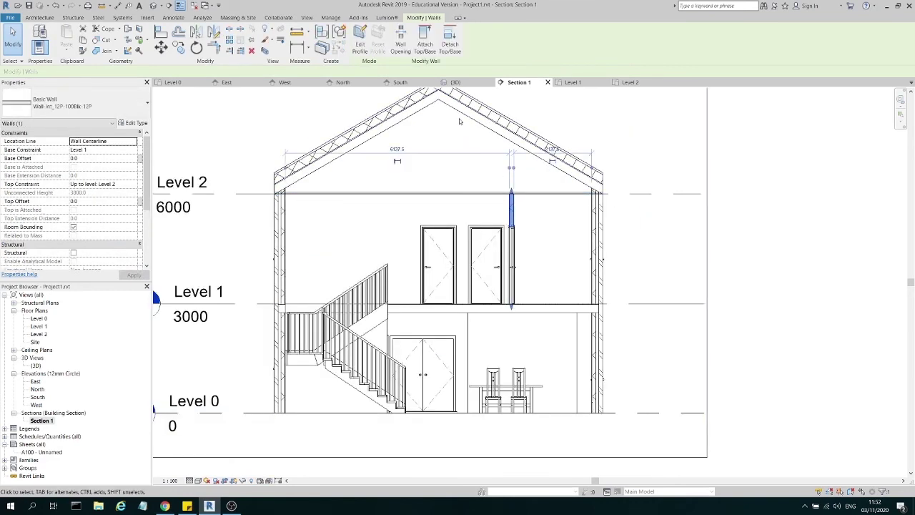
pyautogui.press('Escape')
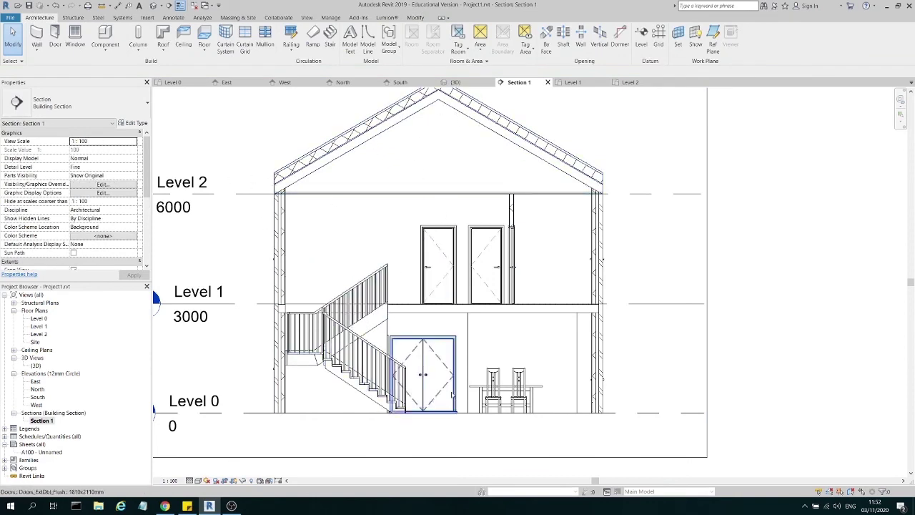
pyautogui.click(537, 399)
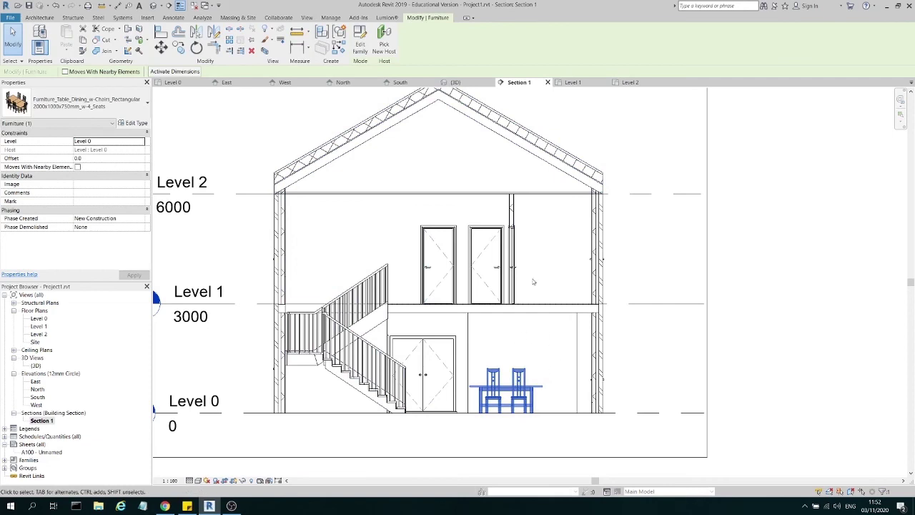
pyautogui.click(665, 370)
pyautogui.scroll(-1, 675, 348)
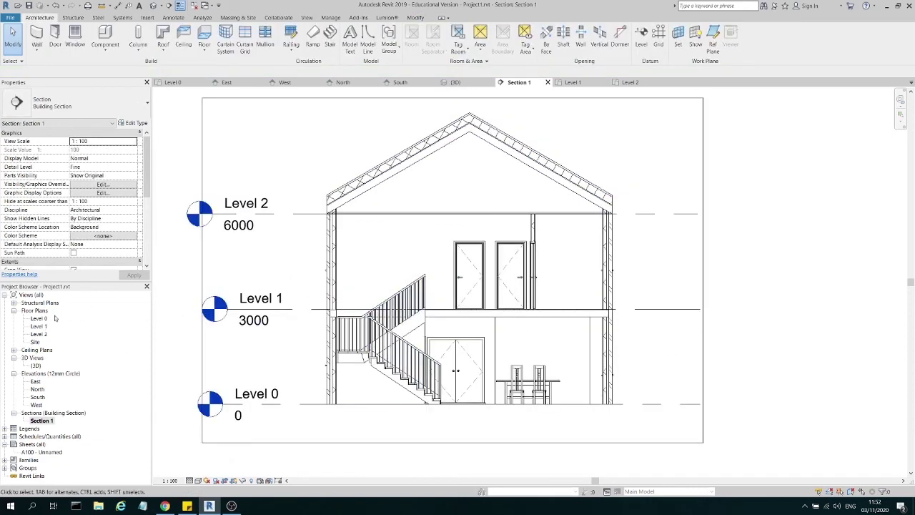
pyautogui.doubleClick(36, 366)
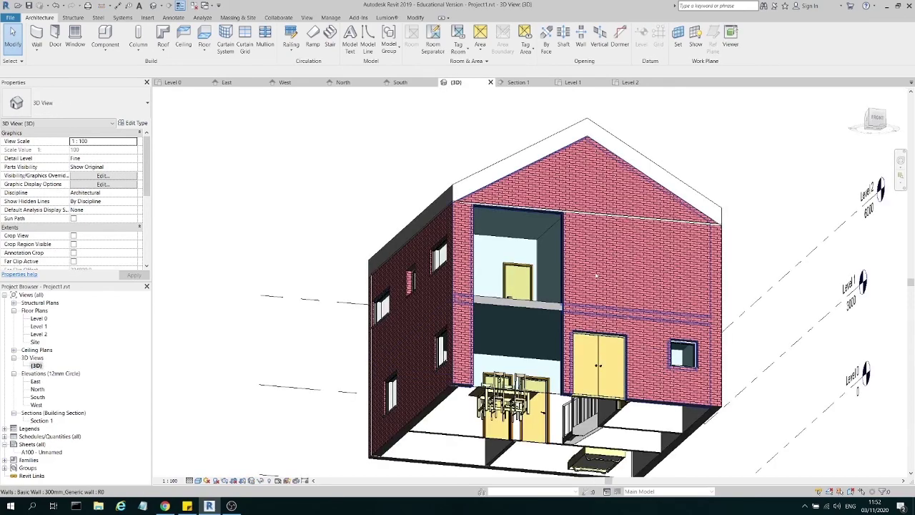
pyautogui.keyDown('shift'); pyautogui.moveTo(572, 343); pyautogui.dragTo(632, 350, button='middle'); pyautogui.keyUp('shift')
pyautogui.keyDown('shift'); pyautogui.moveTo(703, 359); pyautogui.dragTo(593, 401, button='middle'); pyautogui.keyUp('shift')
pyautogui.scroll(3, 570, 408)
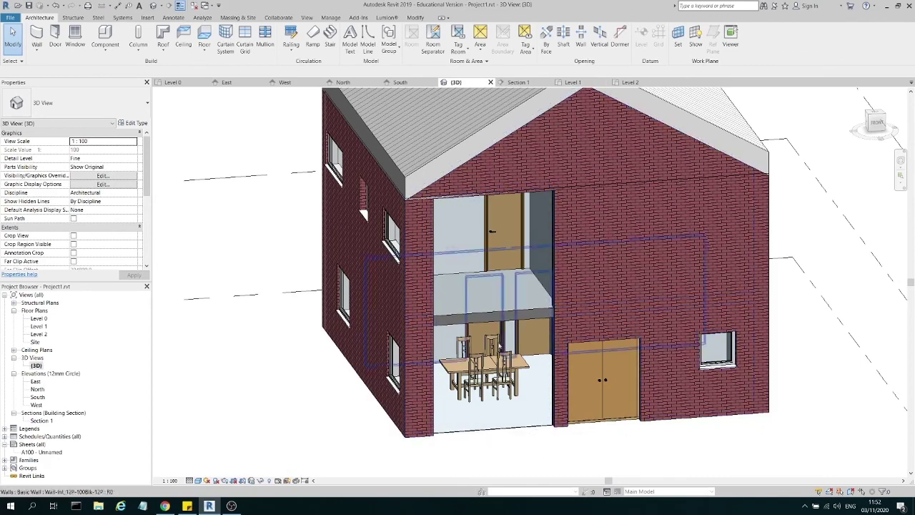
# - Create a Floor-Grnd-Susp_65Scr-80Ins-100Blk-75PC floor on Level 0 by picking the four exterior walls as its boundary
pyautogui.doubleClick(39, 318)
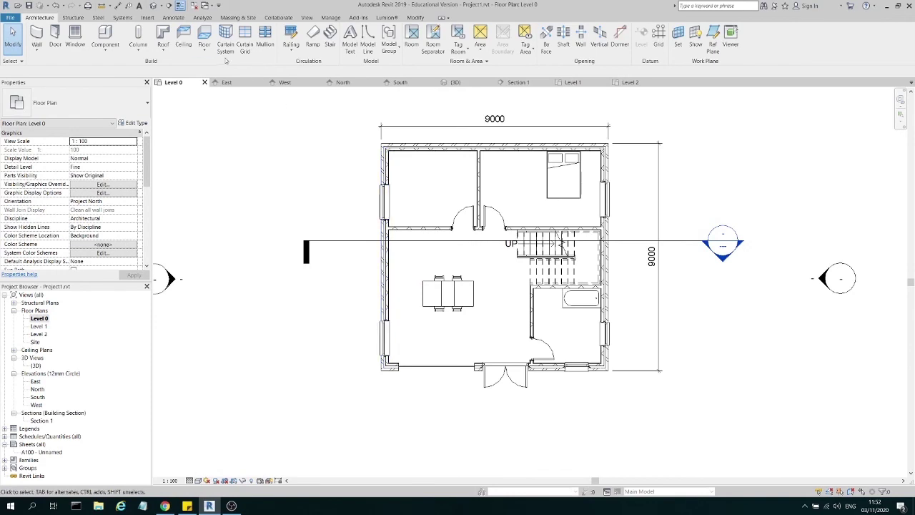
pyautogui.click(205, 37)
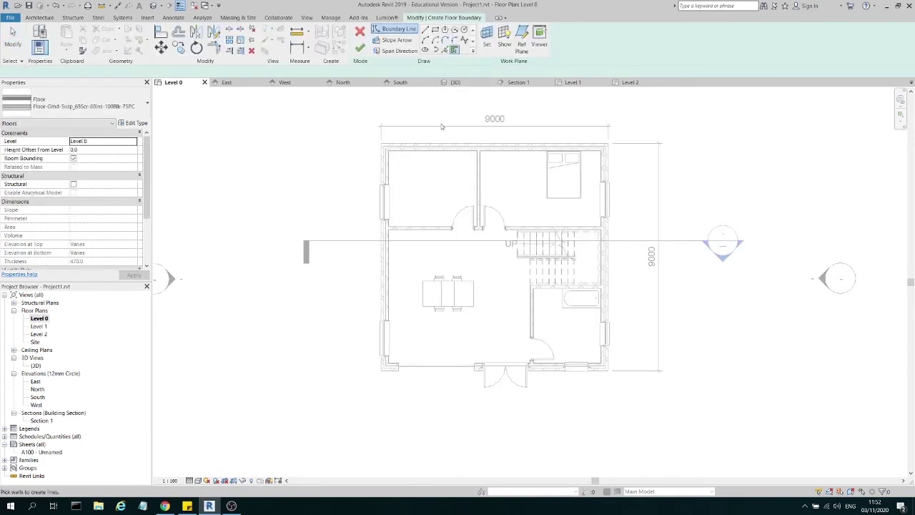
pyautogui.click(442, 147)
pyautogui.click(386, 176)
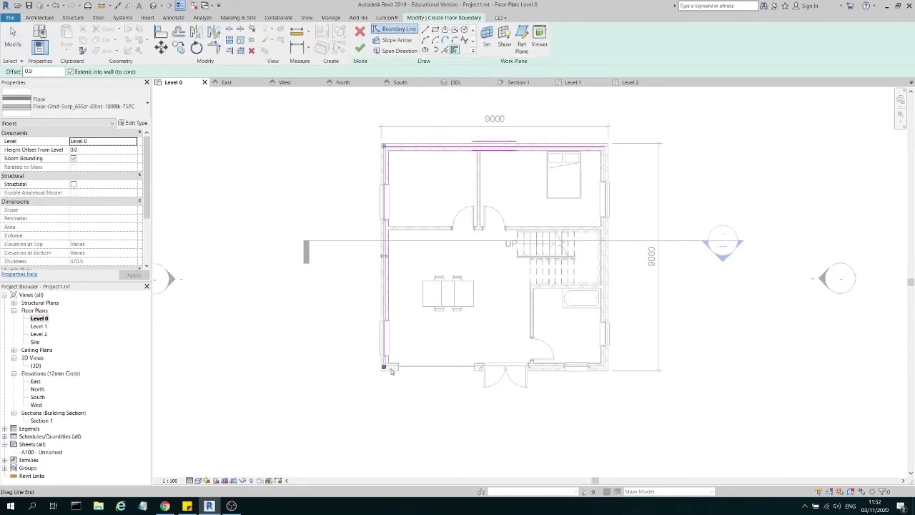
pyautogui.click(395, 369)
pyautogui.click(605, 254)
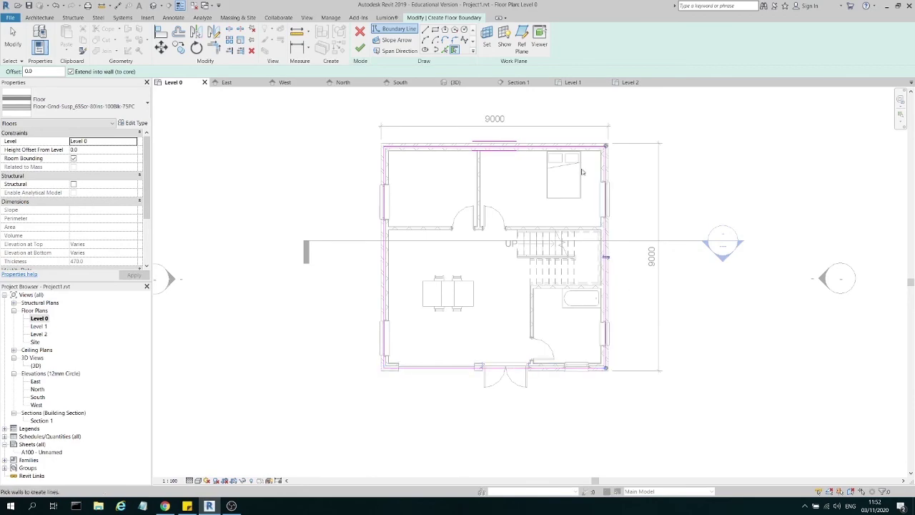
pyautogui.click(360, 48)
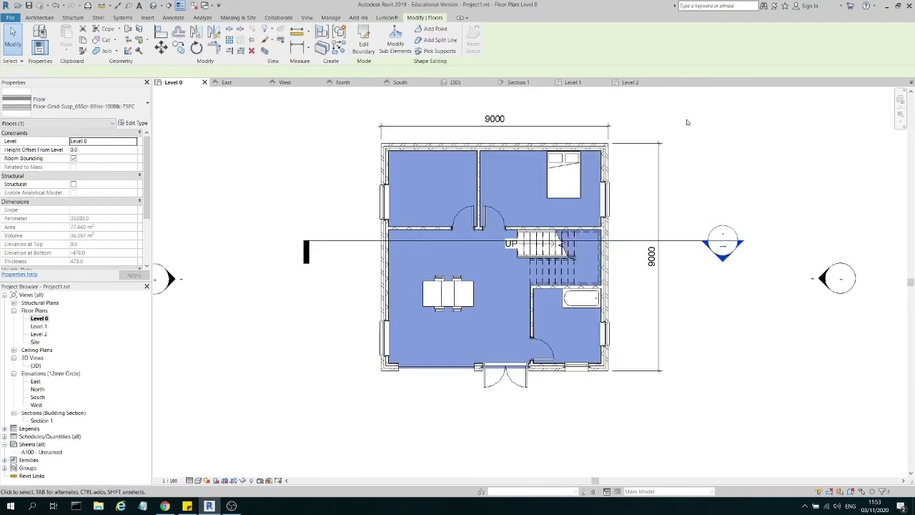
pyautogui.click(686, 122)
# - Examine the new ground floor slab in the 3D view and in Section 1
pyautogui.click(456, 82)
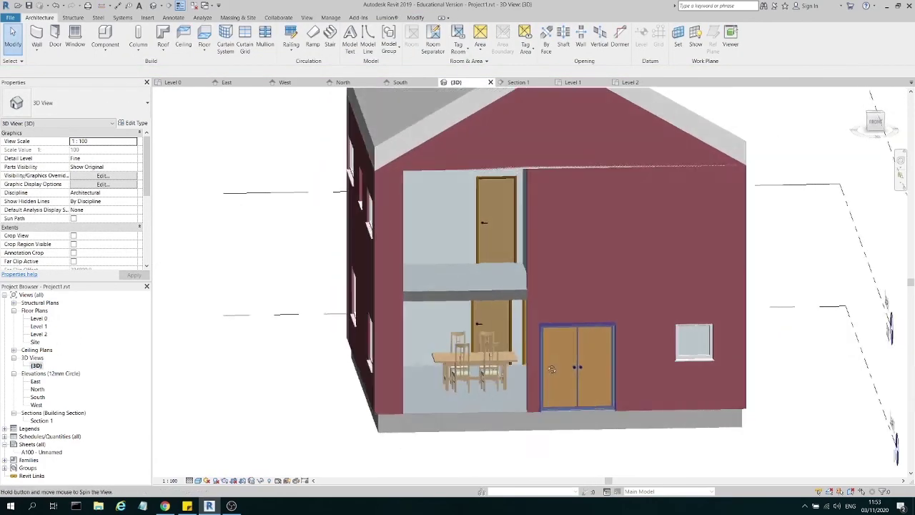
pyautogui.keyDown('shift'); pyautogui.moveTo(551, 369); pyautogui.dragTo(88, 400, button='middle'); pyautogui.keyUp('shift')
pyautogui.doubleClick(41, 421)
pyautogui.scroll(-1, 613, 183)
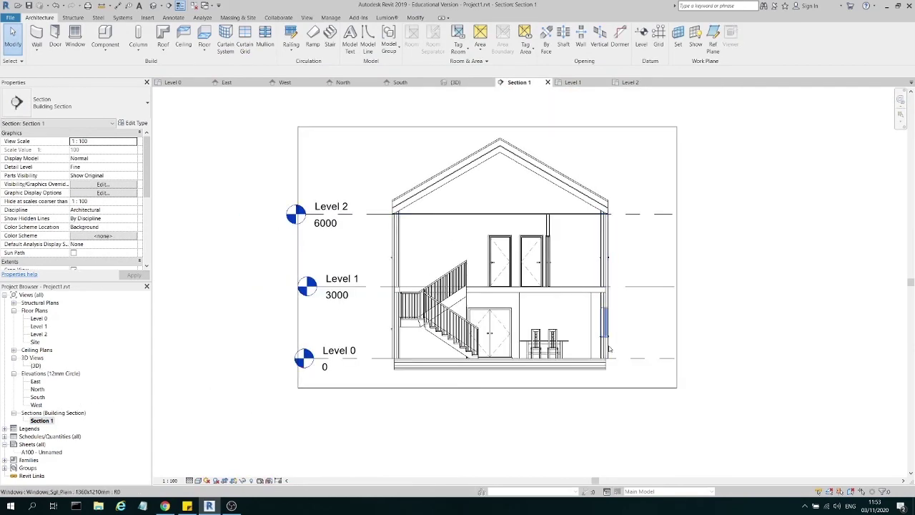
pyautogui.scroll(4, 600, 369)
pyautogui.scroll(-3, 620, 346)
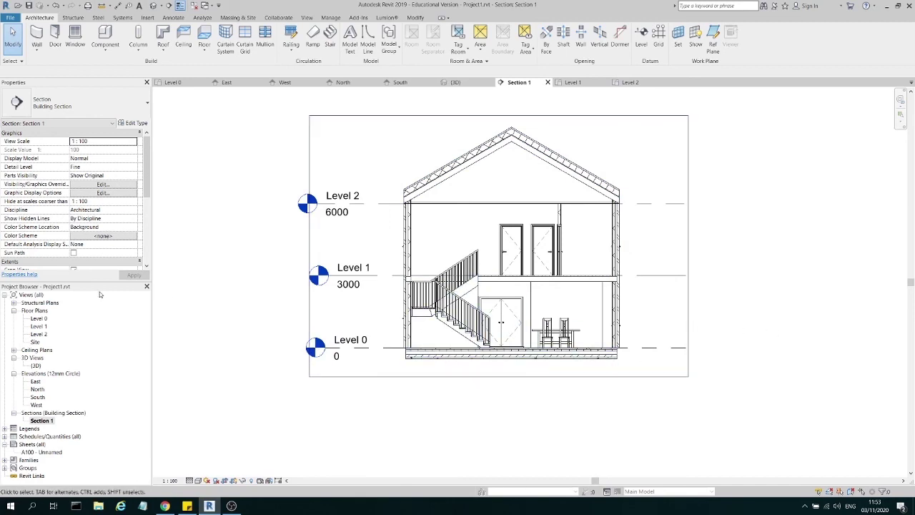
# - Create a toposurface around the building at absolute elevation 0.0 from the Level 0 floor plan
pyautogui.doubleClick(40, 318)
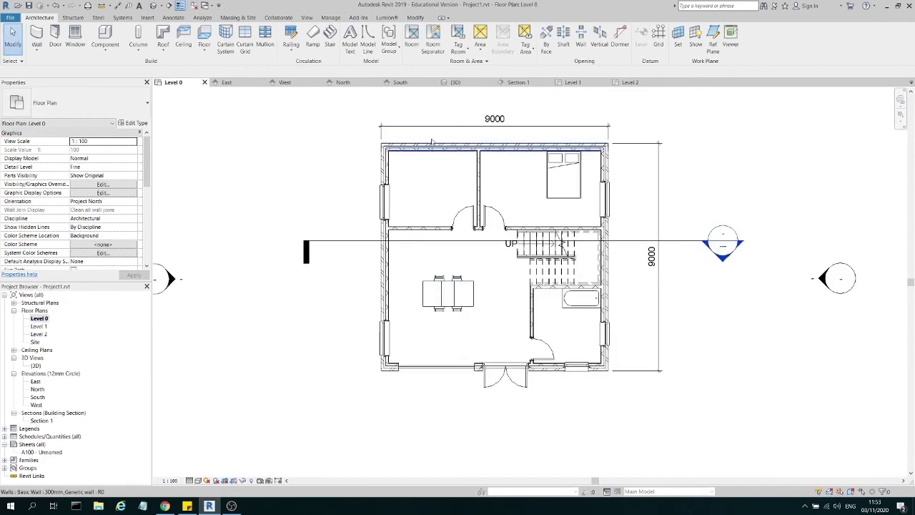
pyautogui.click(237, 18)
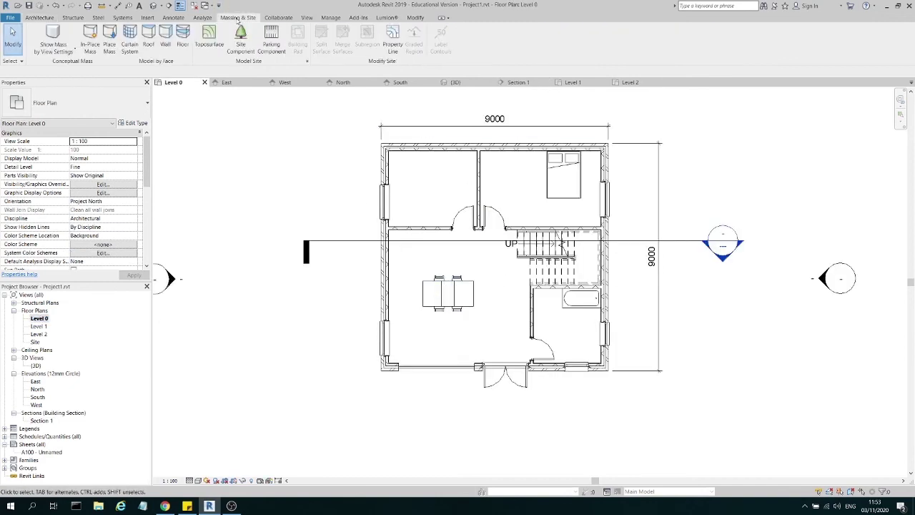
pyautogui.click(209, 39)
pyautogui.scroll(-2, 309, 252)
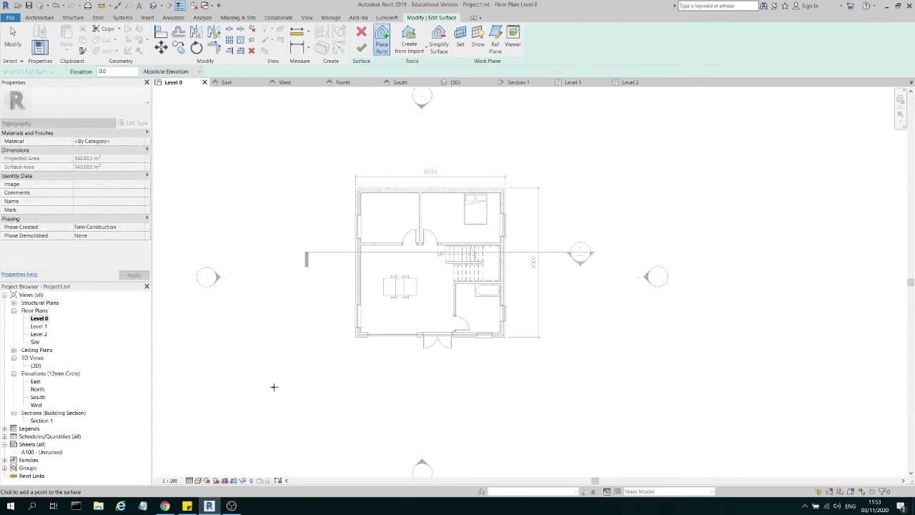
pyautogui.click(362, 48)
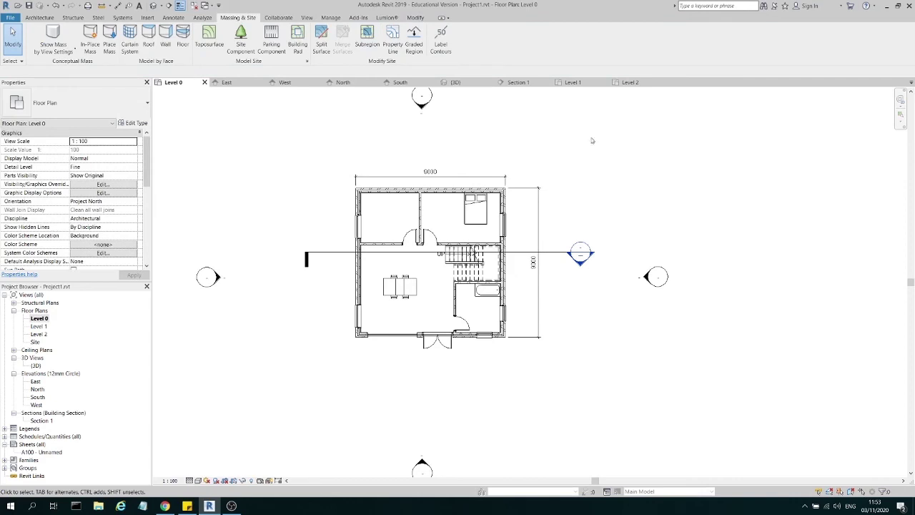
# - In Section 1, extend the bases of the two cut exterior walls down past the ground floor slab into the topography
pyautogui.doubleClick(36, 341)
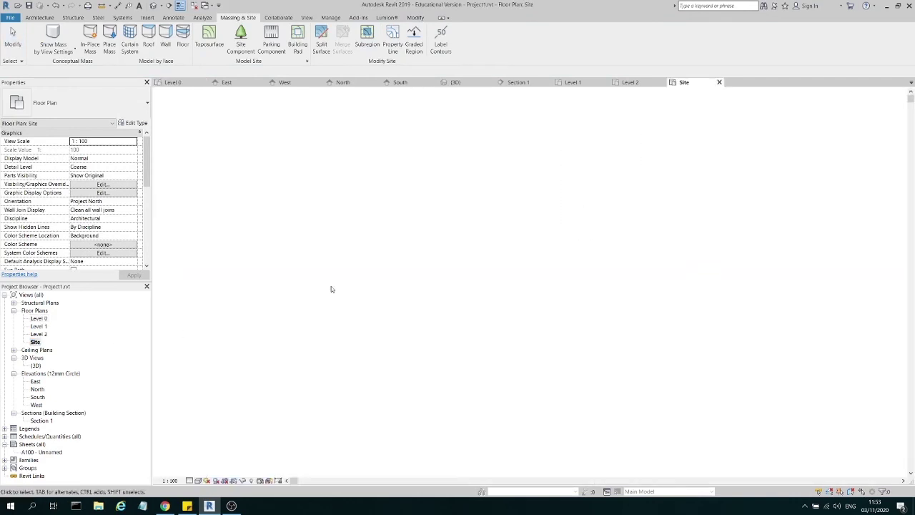
pyautogui.doubleClick(466, 252)
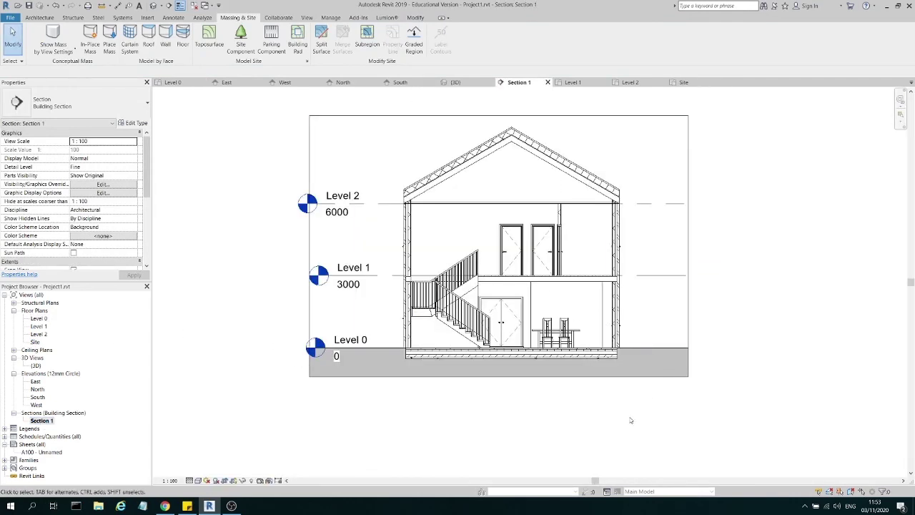
pyautogui.scroll(2, 652, 368)
pyautogui.click(589, 336)
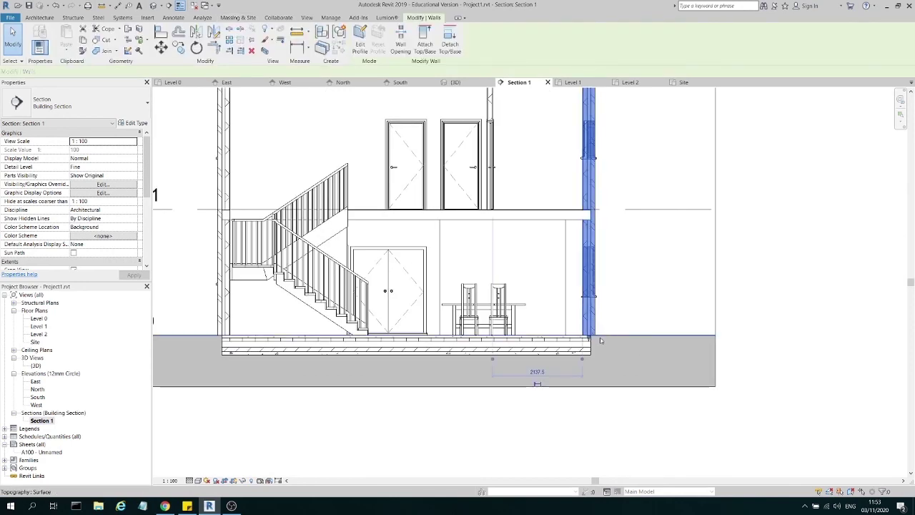
pyautogui.moveTo(592, 342); pyautogui.dragTo(590, 364)
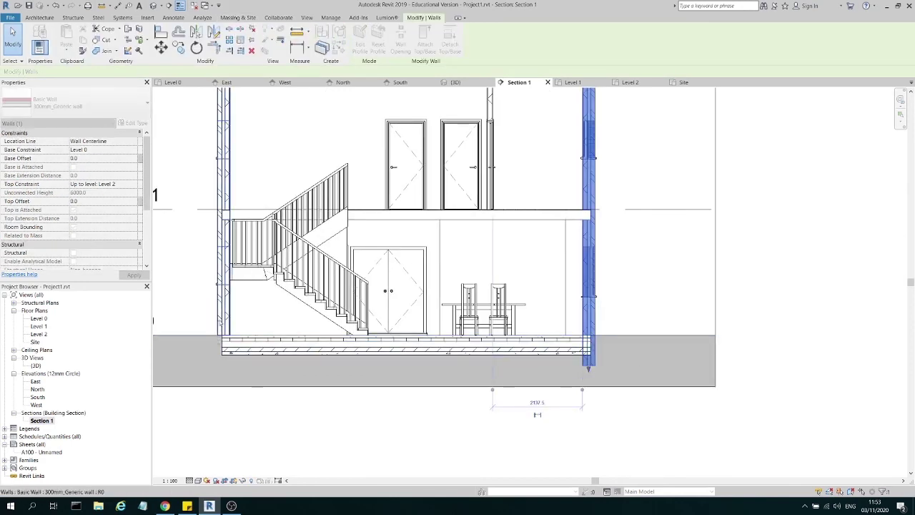
pyautogui.click(225, 326)
pyautogui.moveTo(226, 327); pyautogui.dragTo(224, 368)
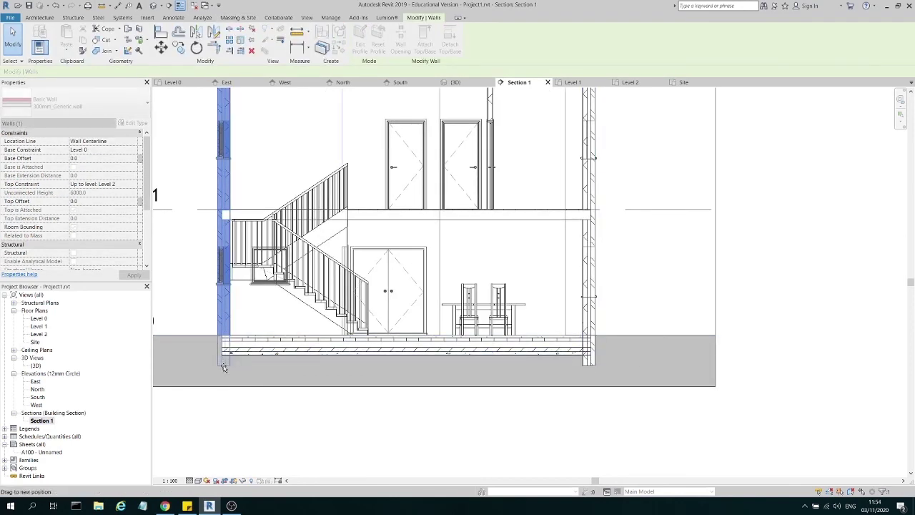
pyautogui.click(575, 453)
pyautogui.scroll(-2, 592, 394)
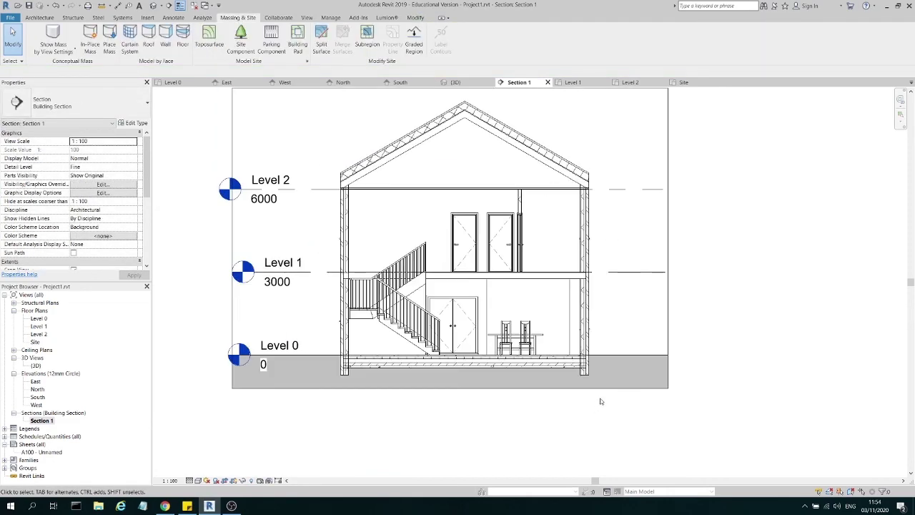